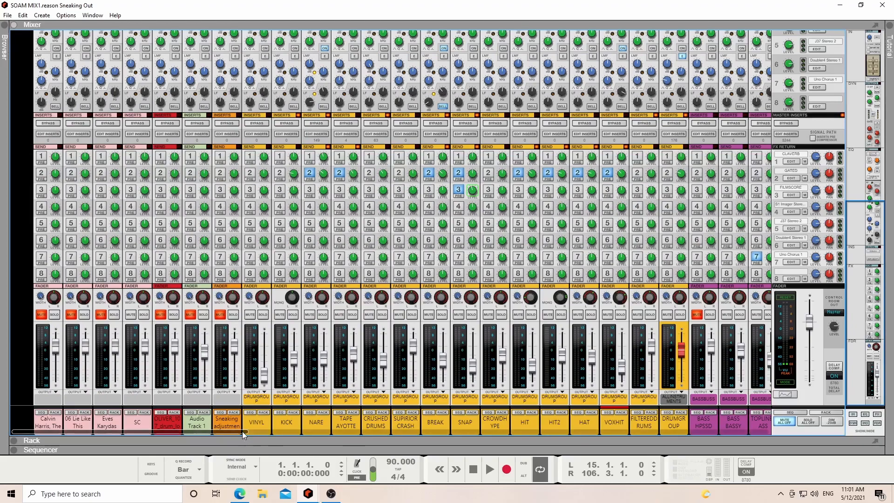
- Look over the song's mixer channels, rack devices and the full arrangement of tracks in the sequencer
left_click_drag(242, 431, 689, 433)
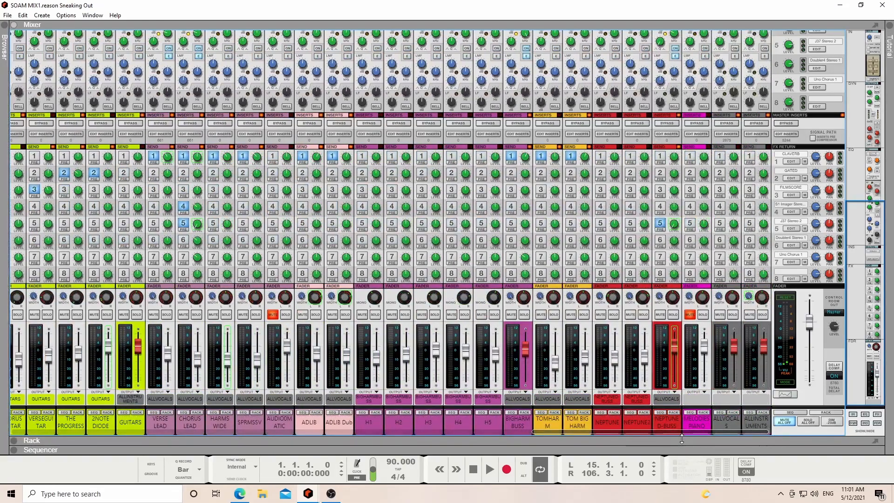
key("F6")
scroll(336, 379, "down", 10)
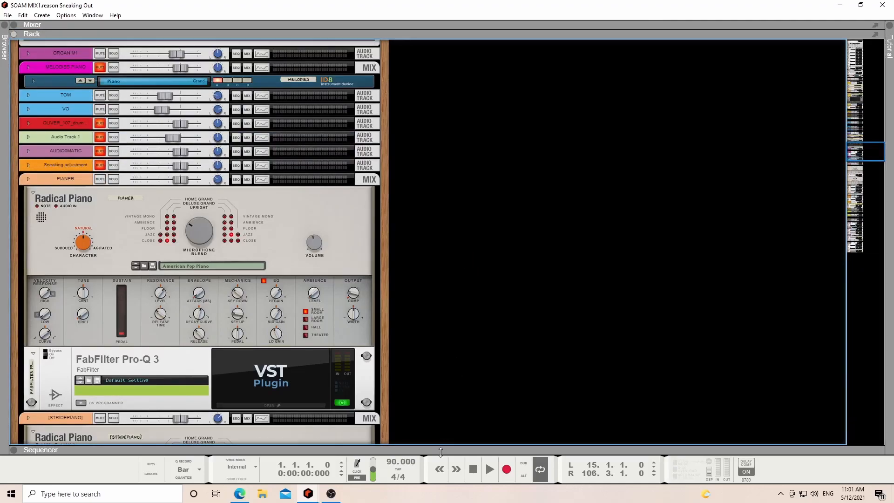
left_click_drag(444, 426, 450, 2)
scroll(378, 228, "down", 12)
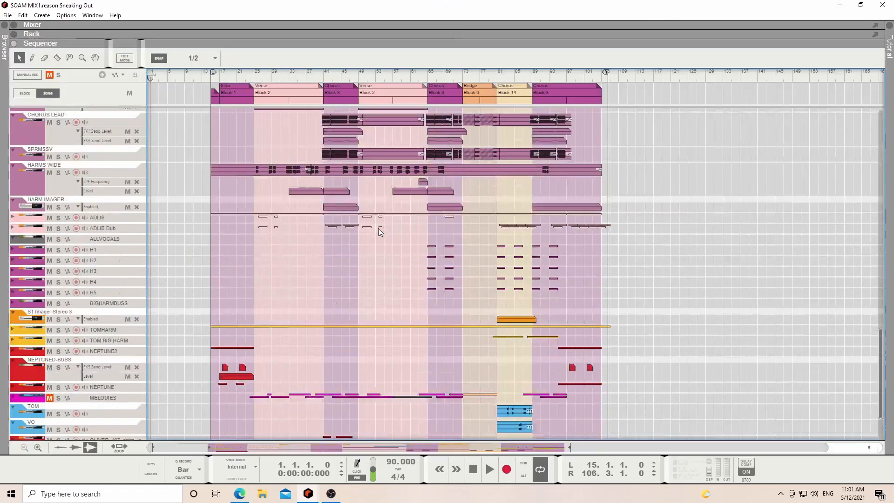
scroll(381, 238, "up", 10)
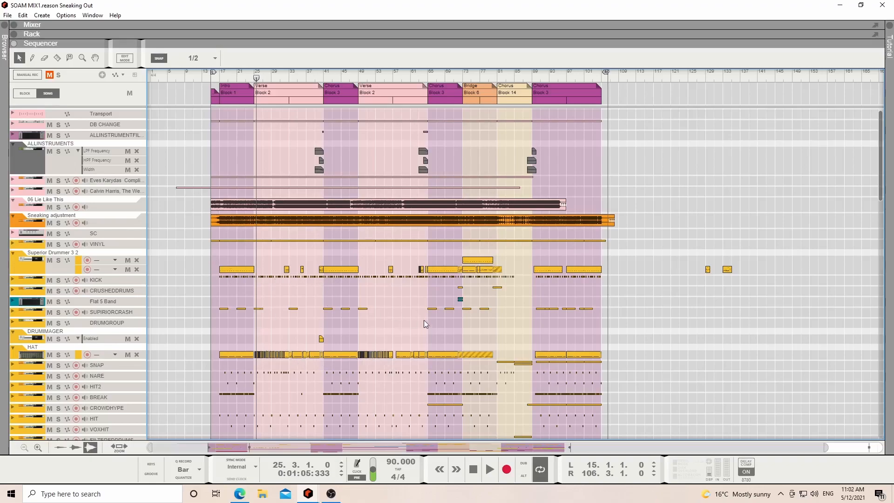
scroll(131, 312, "down", 9)
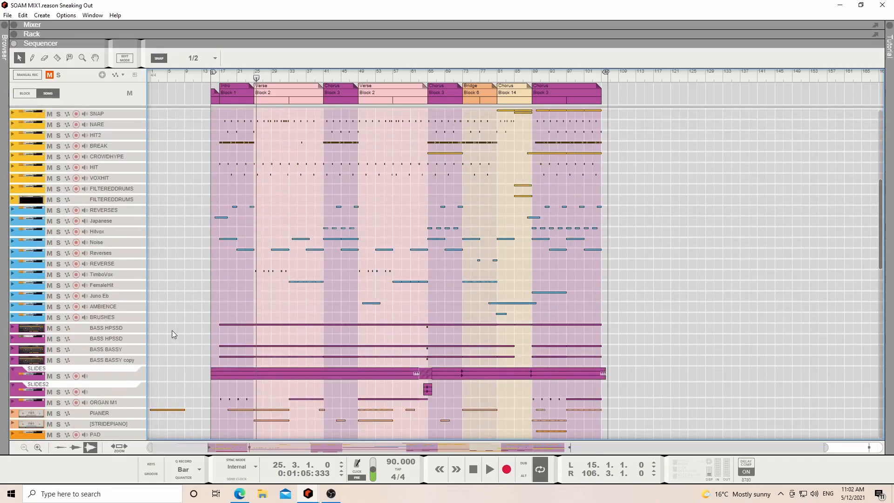
scroll(172, 333, "down", 5)
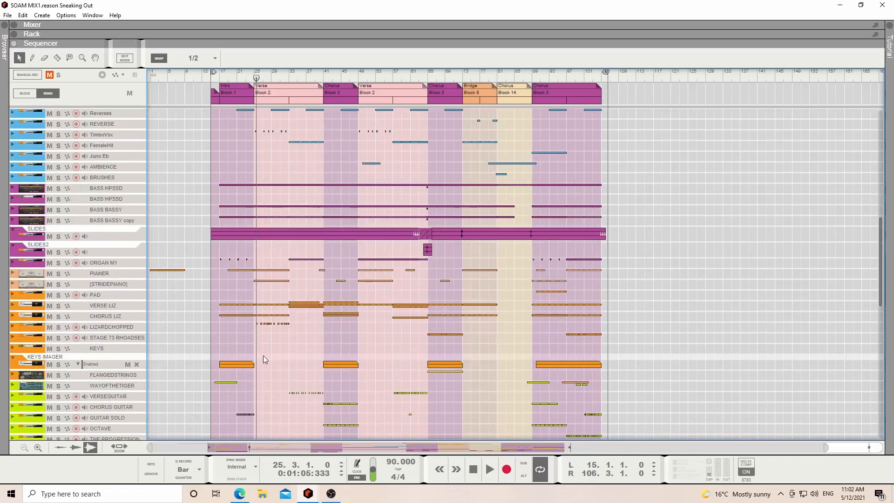
- Expand and solo the PIANER track, and play the song from bar 1
left_click(13, 273)
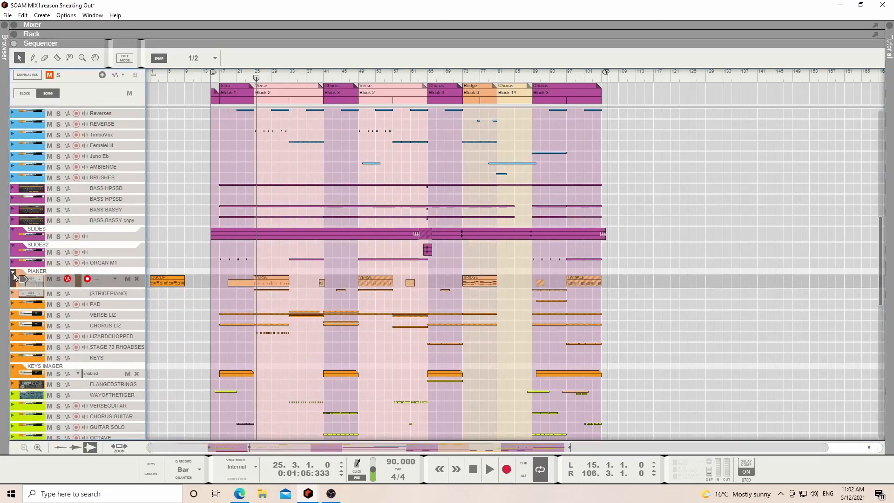
left_click(58, 279)
left_click(150, 77)
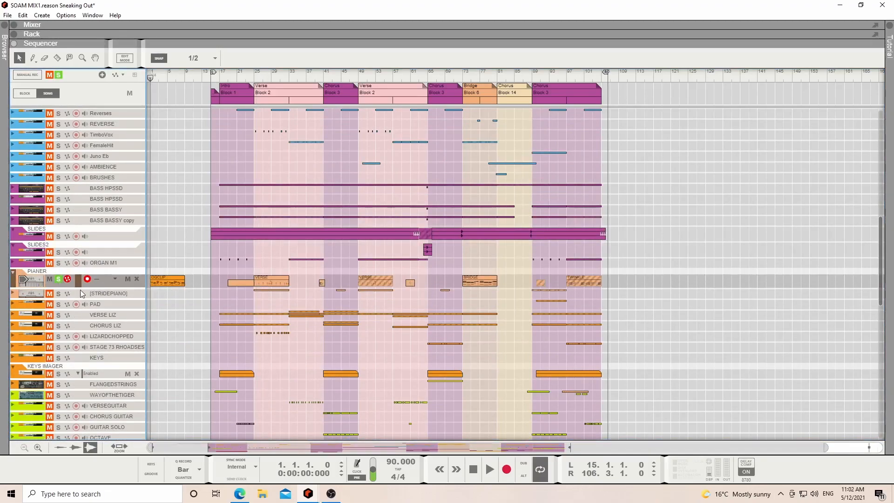
key("space")
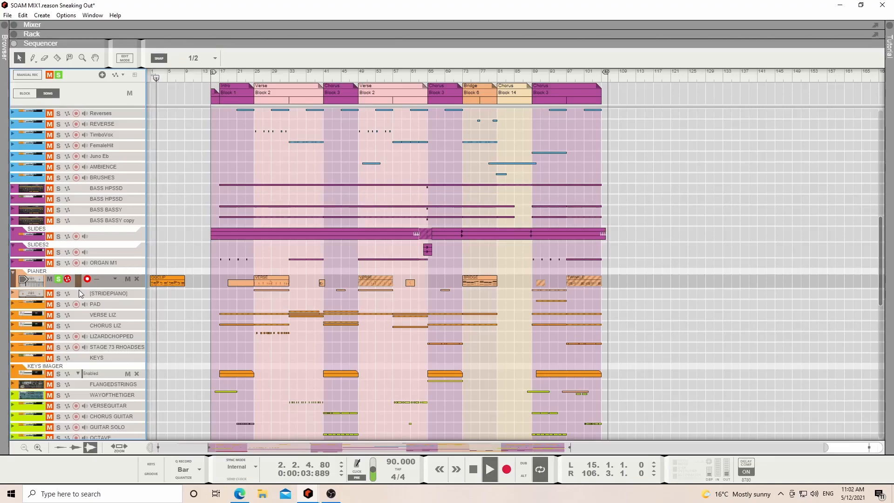
- Open the notes of the PIANER clip at bar 1 and magnify its first four bars
double_click(169, 283)
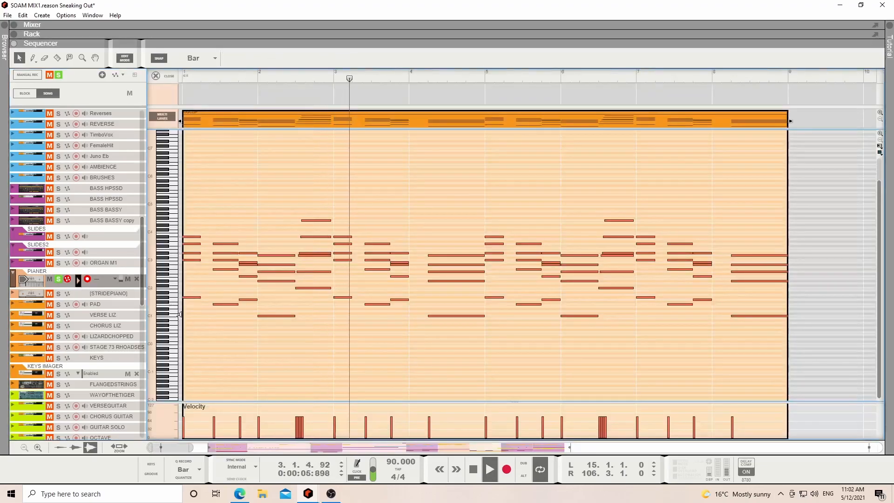
left_click(82, 57)
left_click_drag(552, 174, 237, 326)
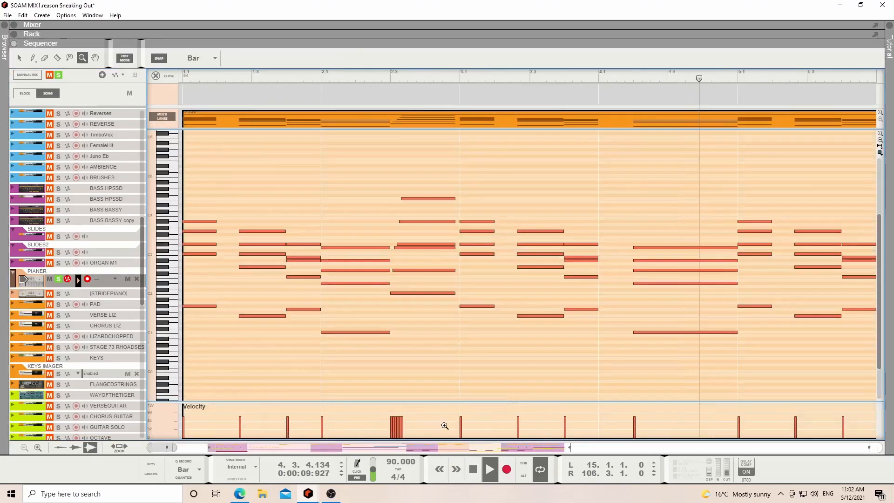
double_click(474, 469)
left_click(659, 270)
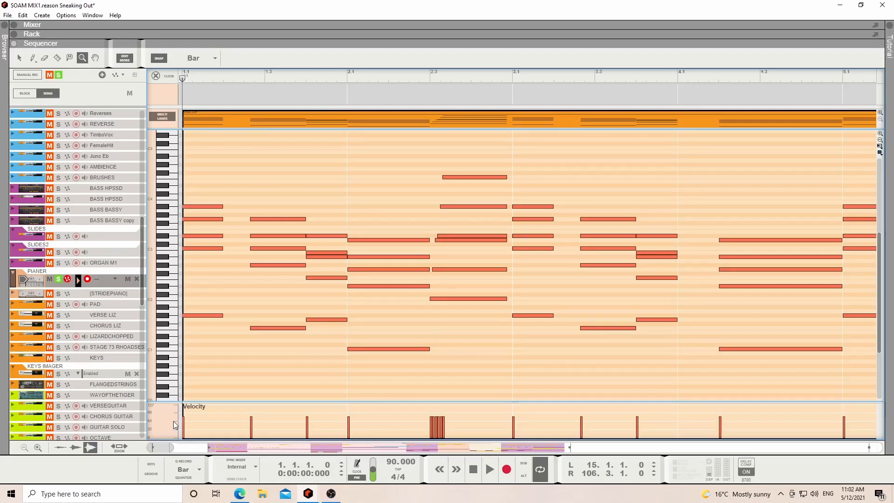
- Play the opened piano clip from bar 1 to hear its chords, and return to the arrangement
key("q")
left_click(492, 471)
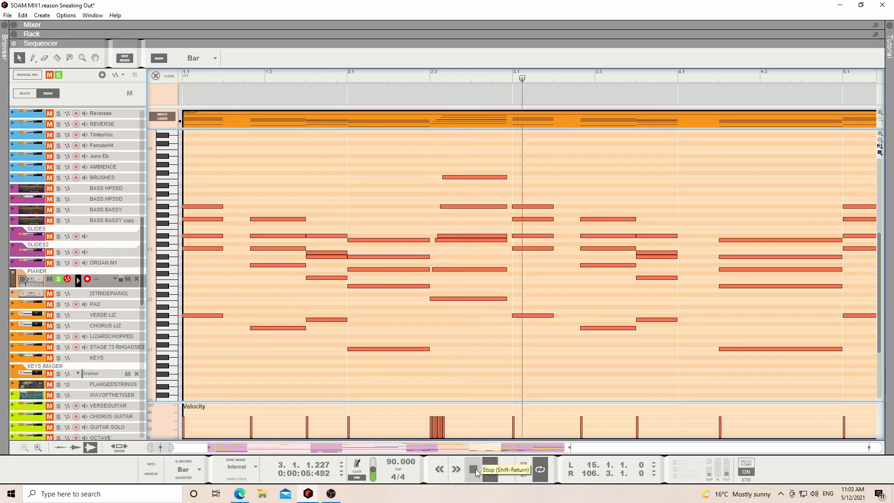
double_click(475, 468)
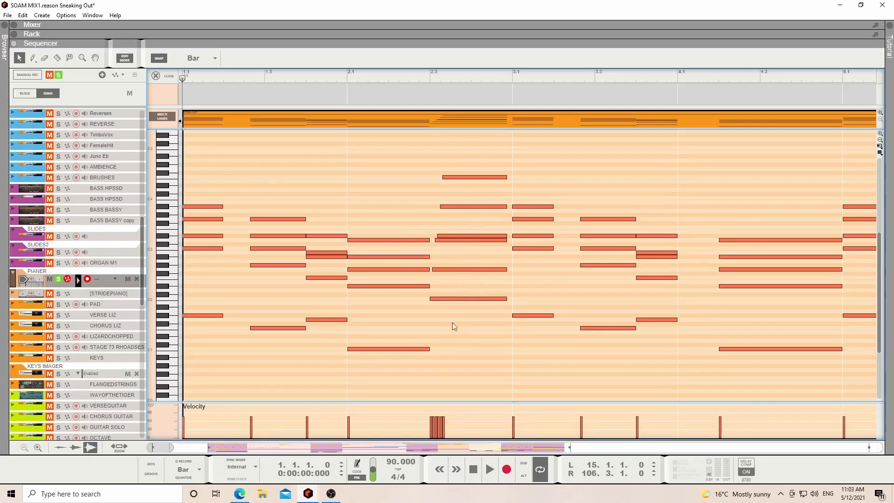
left_click(164, 77)
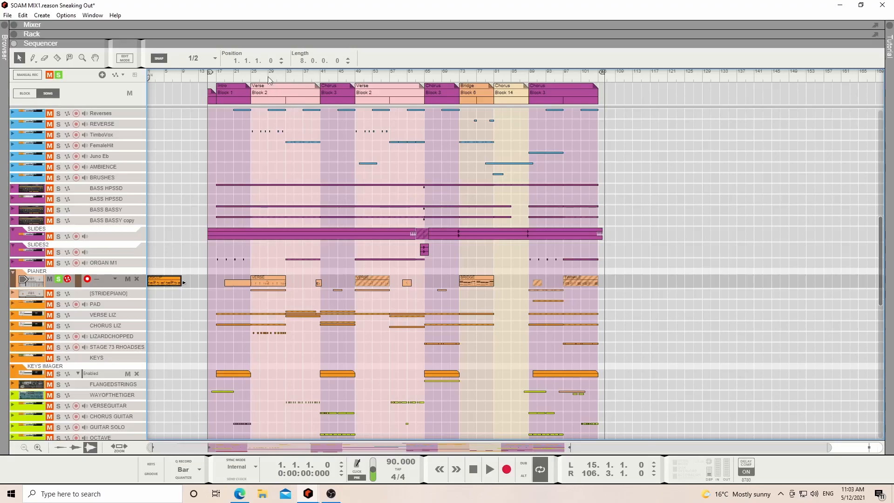
- Open the verse chord clip at bar 1 of the PIANER track and play it with all eight bars in view
key("ctrl+e")
key("space")
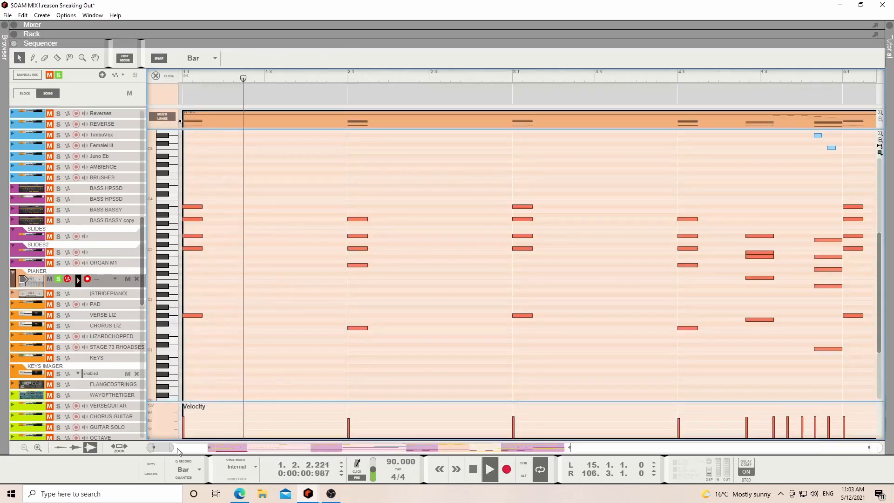
left_click_drag(188, 440, 194, 441)
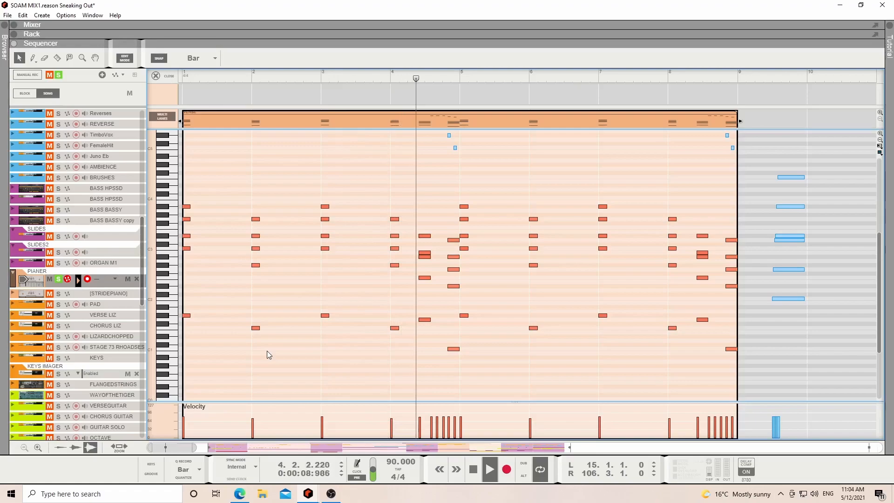
key("space")
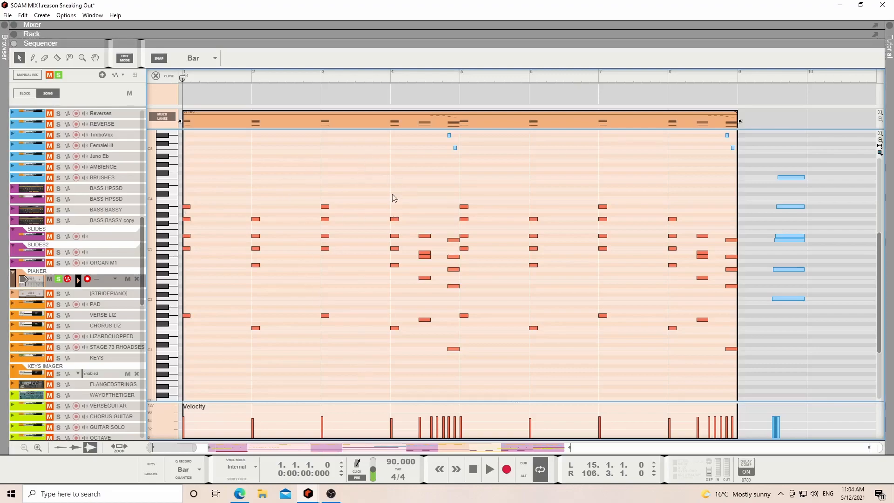
left_click(172, 75)
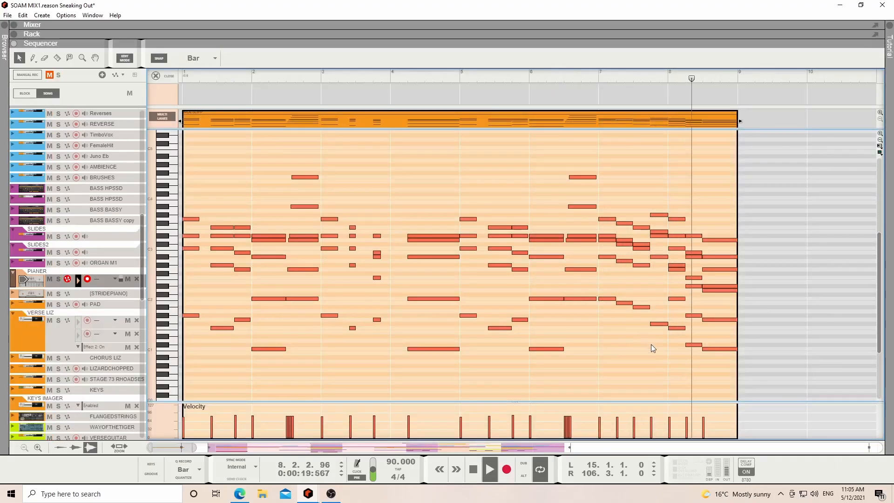
- Finish auditioning the dark orange chord clip at bar 1 of the PIANER track and delete it
key("space")
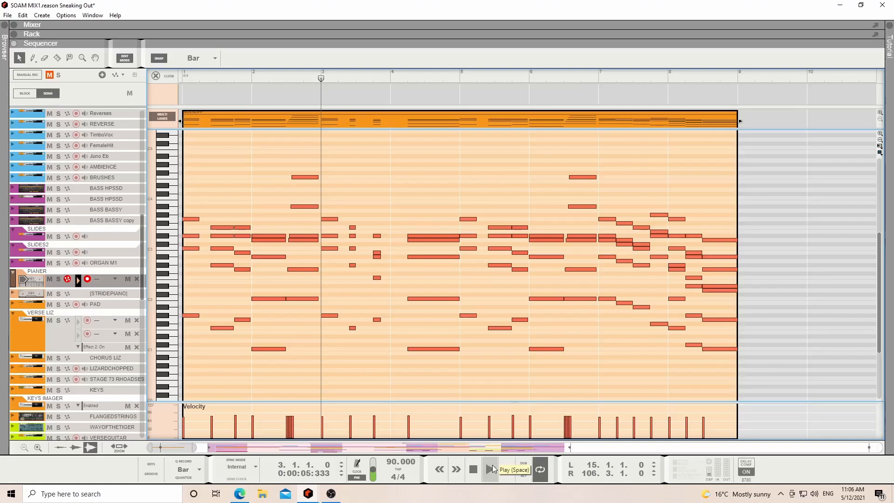
left_click(158, 76)
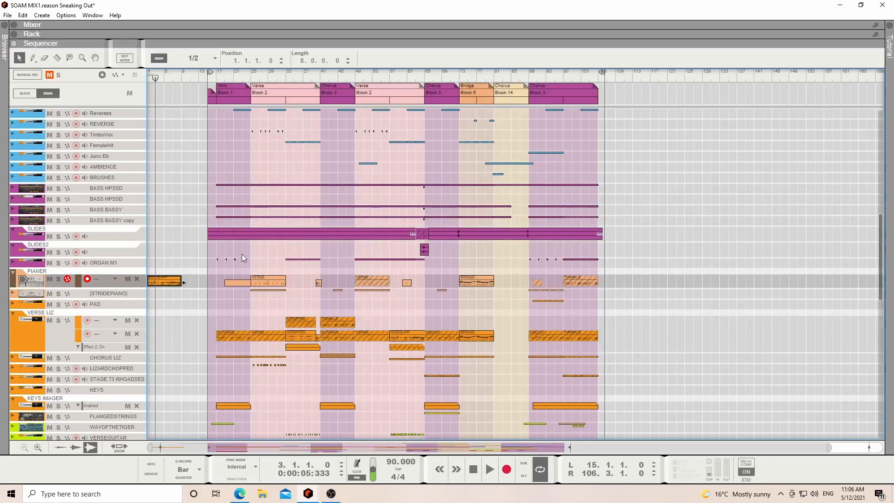
key("Delete")
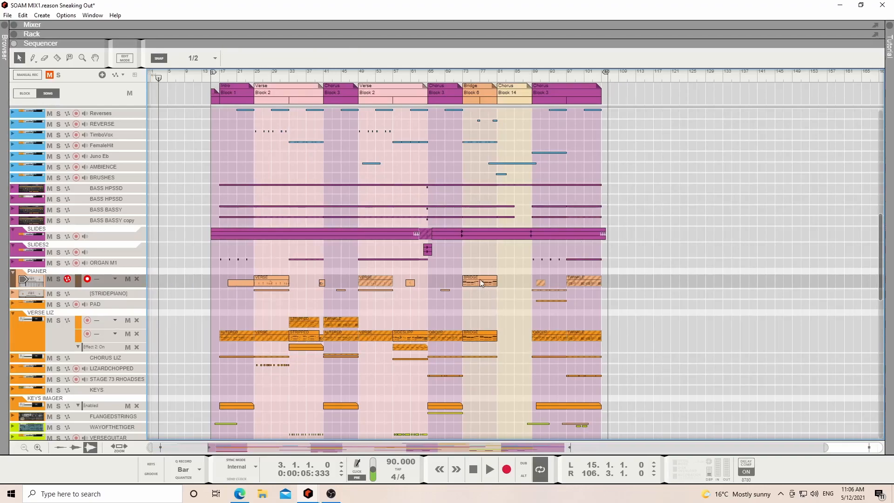
- Open the bridge chord clip at bar 1 of the PIANER track, play it from the start and close it
key("space")
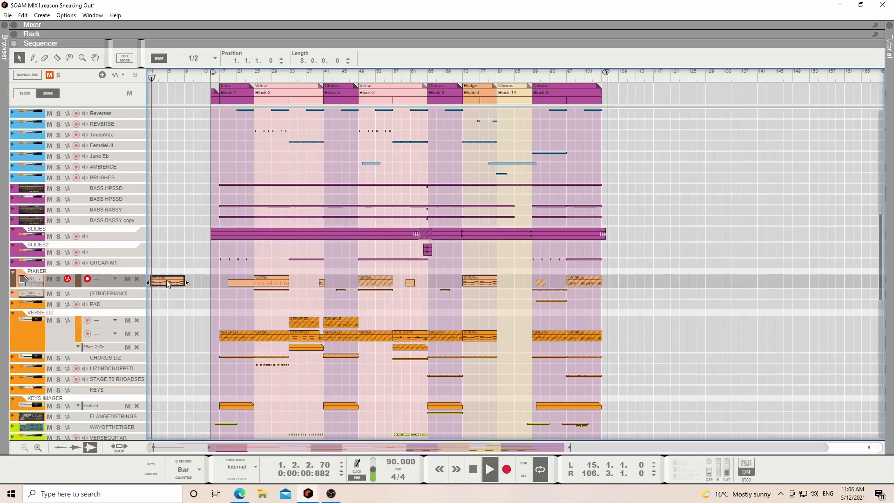
double_click(166, 281)
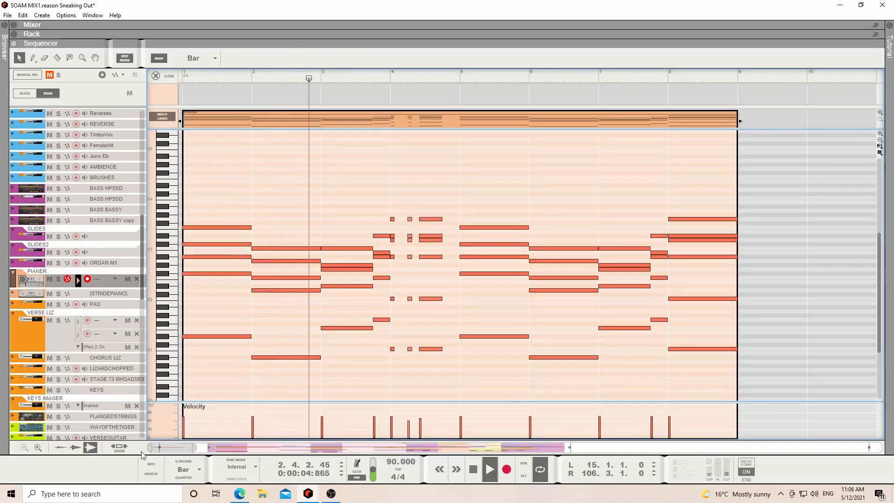
scroll(247, 371, "down", 2)
key("space")
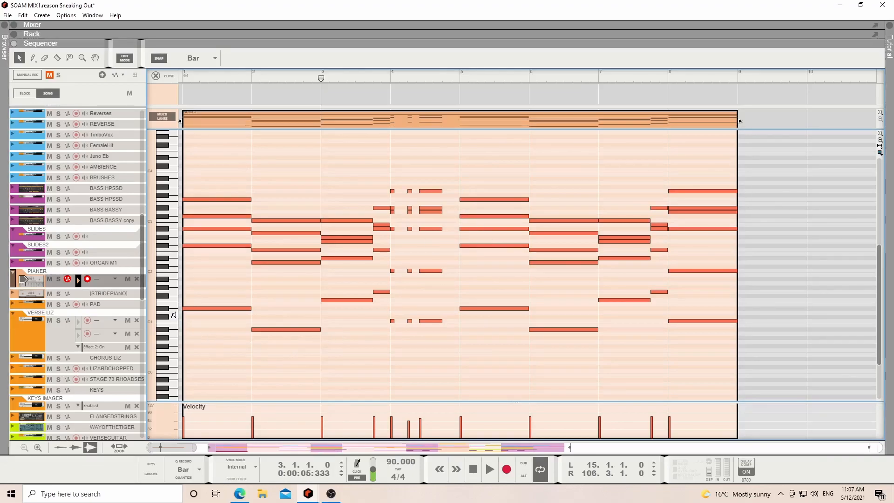
left_click(182, 76)
key("space")
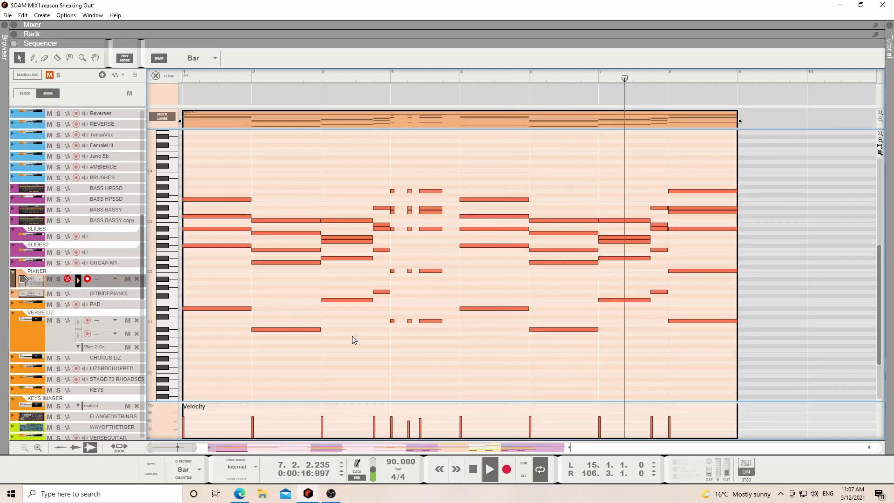
double_click(476, 470)
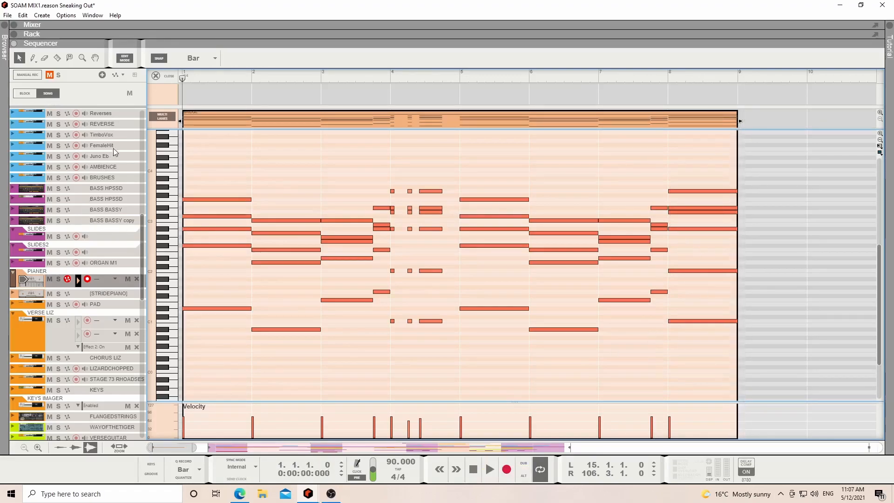
left_click(164, 74)
left_click_drag(181, 302, 147, 248)
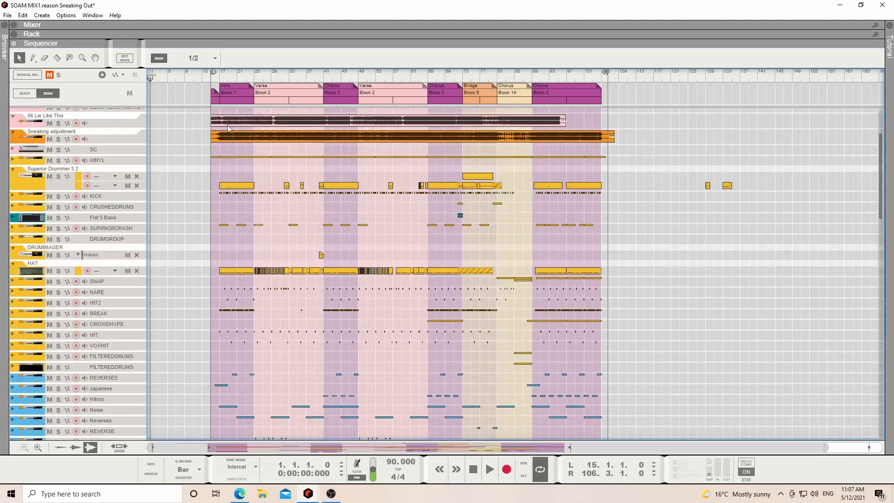
- Play the song from the last chorus at bar 89 with the mixer shown at full size
left_click(568, 75)
left_click(532, 75)
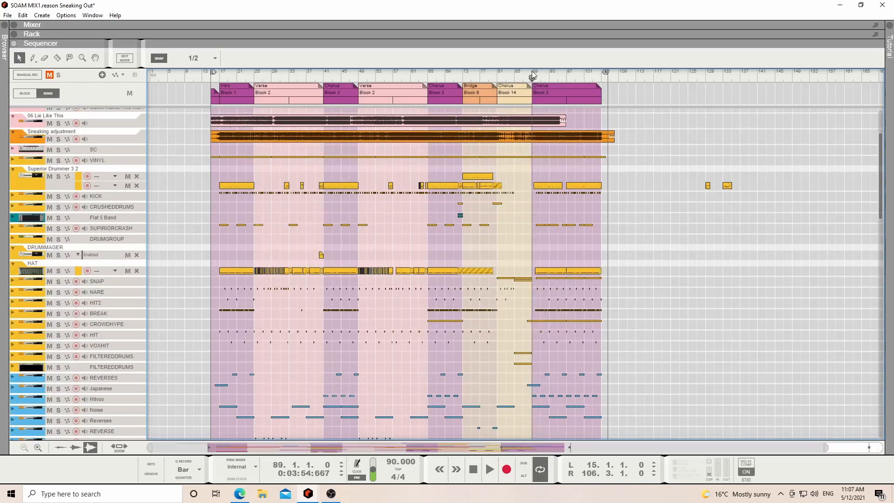
key("space")
left_click(13, 24)
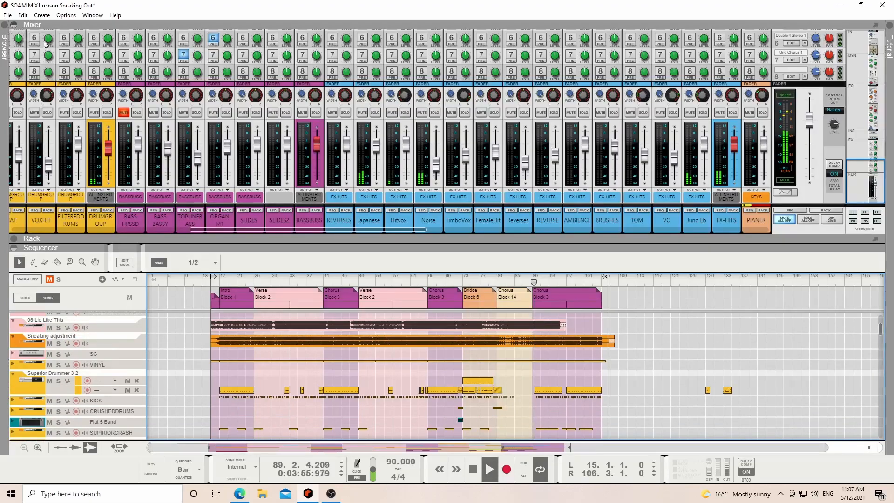
left_click_drag(382, 243, 250, 438)
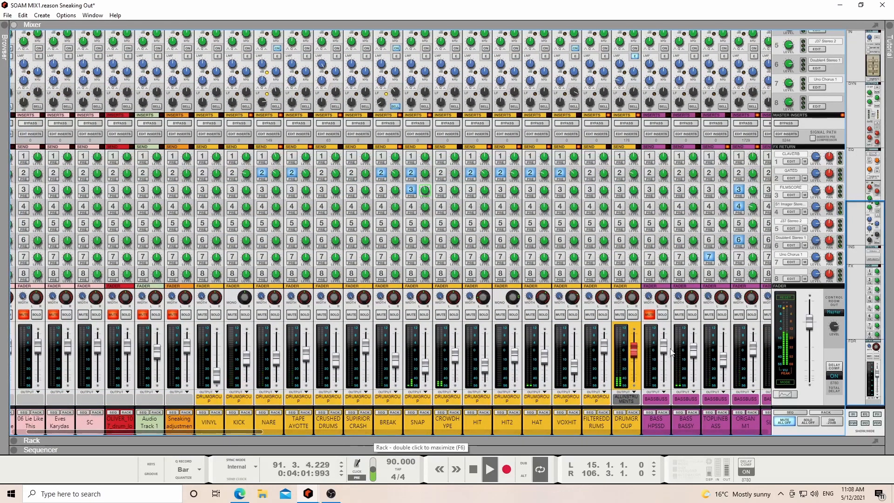
- Solo the DRUMGROUP channel and listen to the drums of the last chorus
left_click(633, 315)
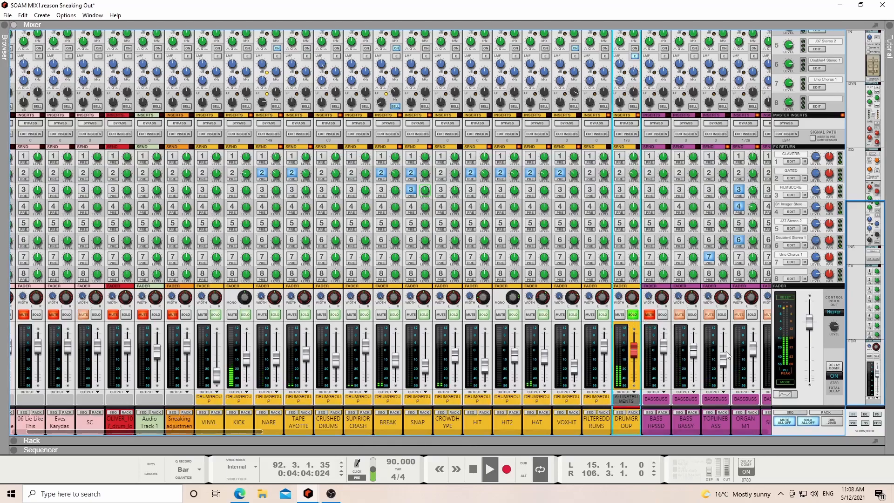
scroll(727, 356, "up", 10)
scroll(520, 362, "down", 10)
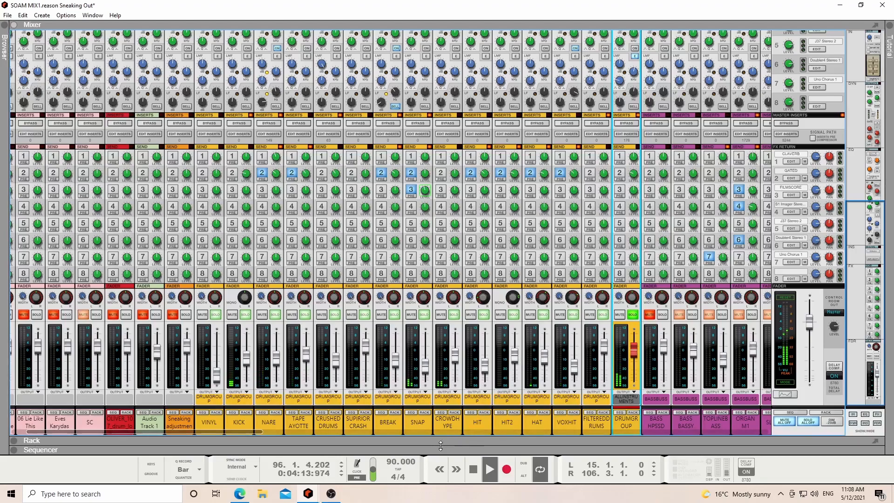
key("space")
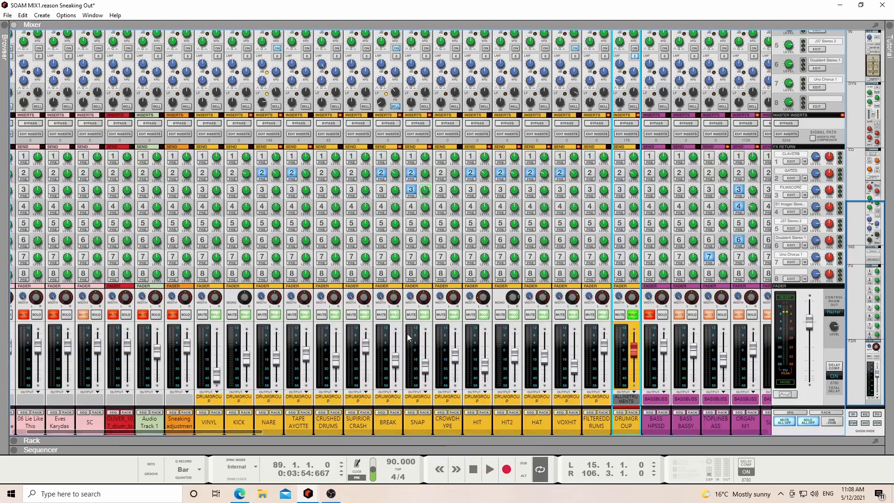
- Show the VINYL track in the sequencer, play it in solo from the last chorus and unfold its lane
left_click(201, 414)
key("space")
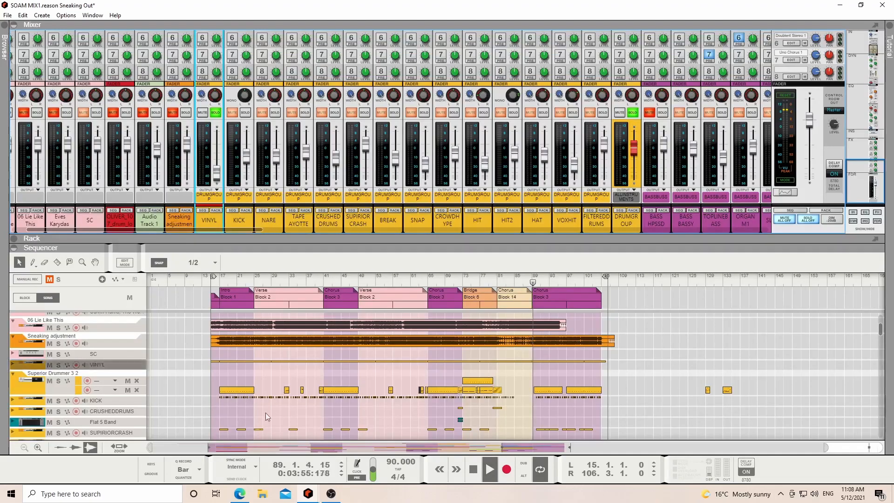
left_click(13, 364)
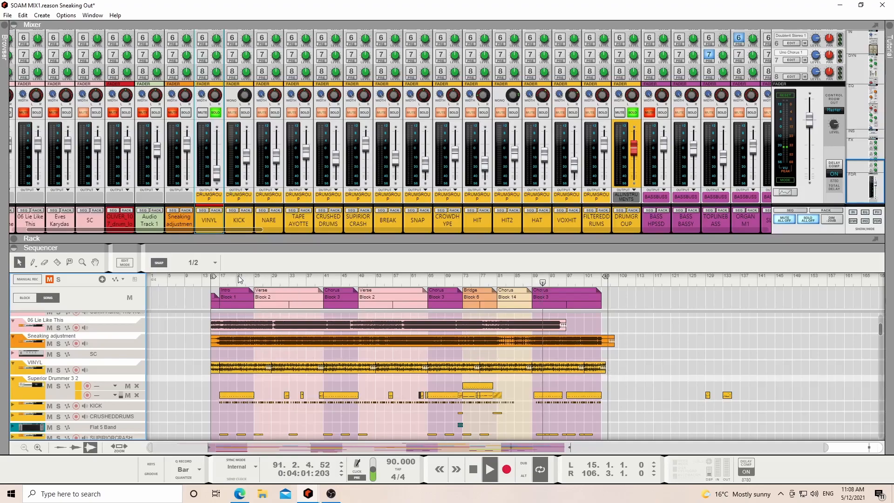
- Return to bar 89, add the KICK channel to the solo, play it and zoom in on its clips in the last chorus
left_click_drag(543, 283, 532, 283)
left_click(244, 113)
key("space")
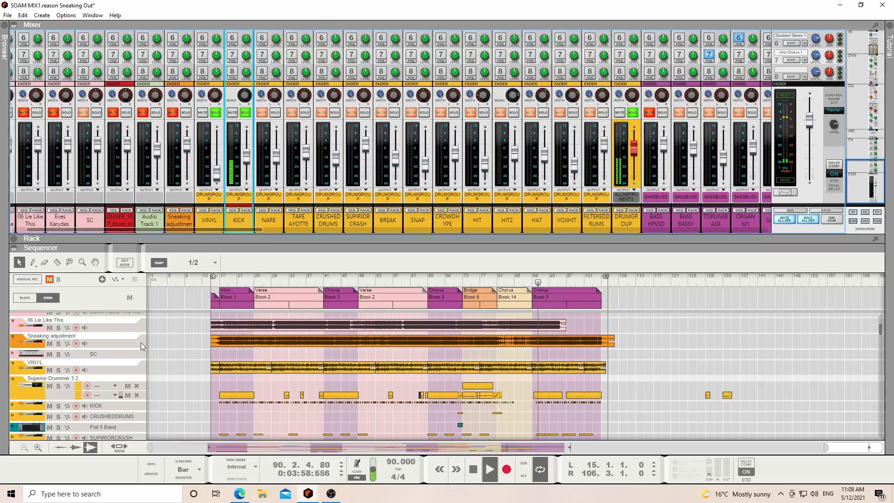
scroll(60, 386, "down", 5)
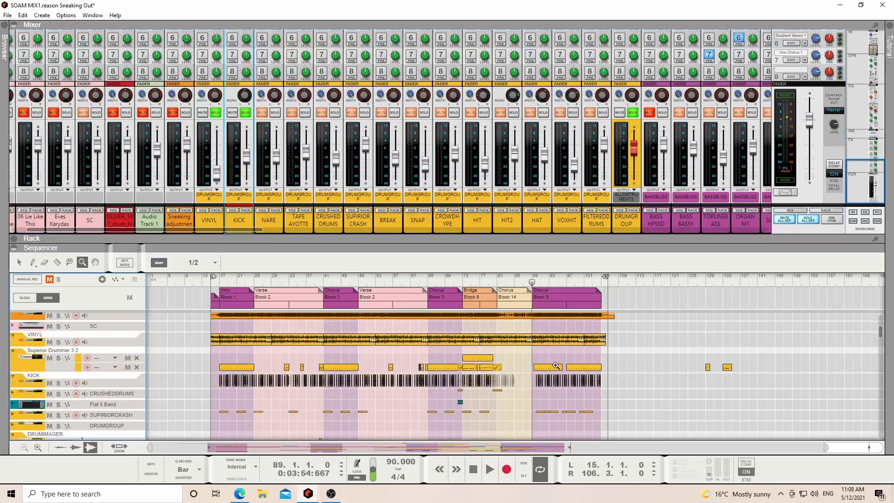
left_click_drag(510, 362, 585, 390)
left_click_drag(754, 380, 313, 408)
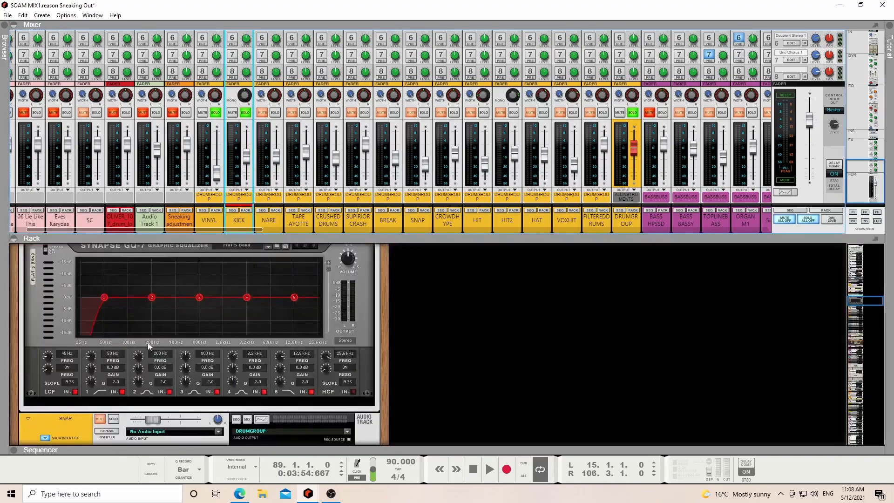
- Examine the KICK track's Synapse GQ-7 equalizer in the rack, open its Spectrum EQ and close it again
scroll(144, 337, "up", 2)
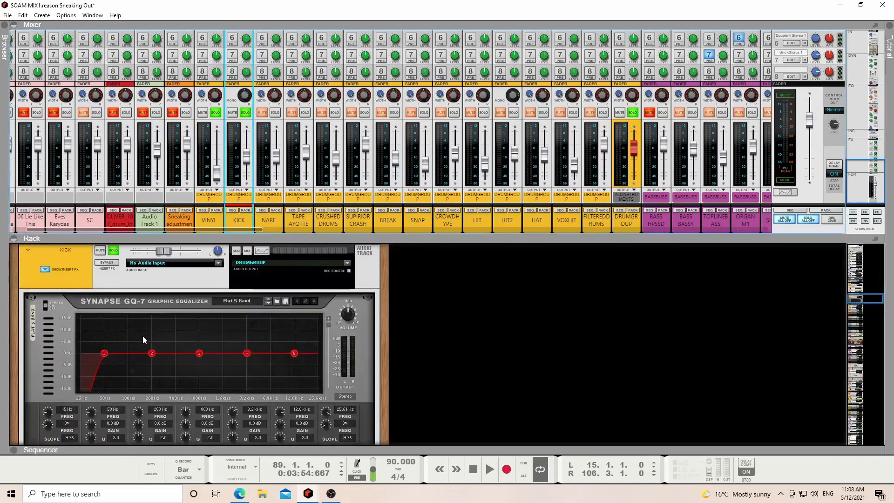
scroll(142, 336, "down", 1)
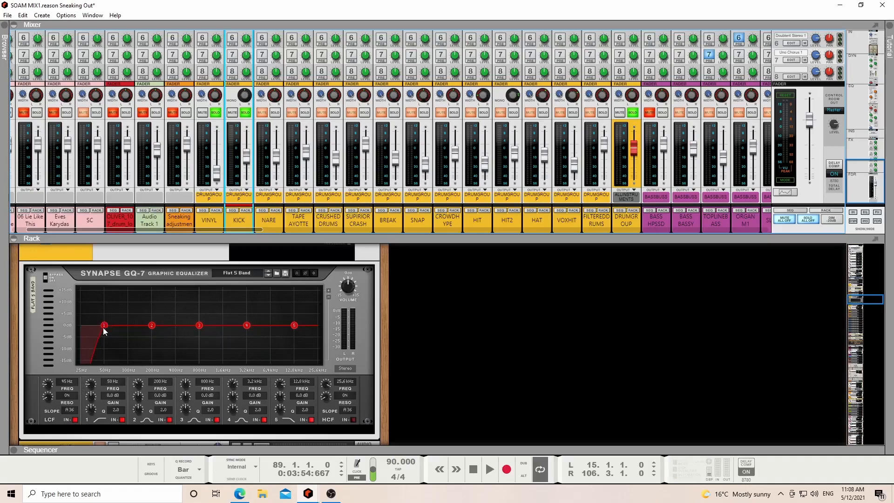
scroll(98, 357, "up", 3)
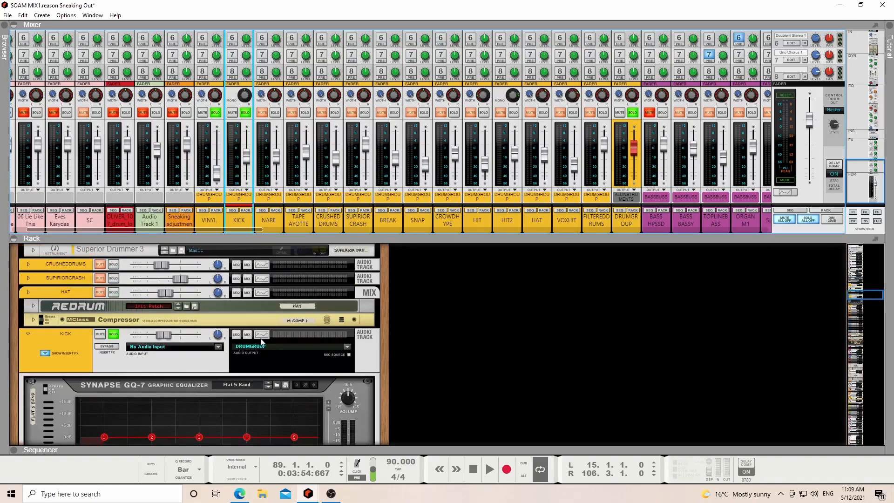
left_click(261, 336)
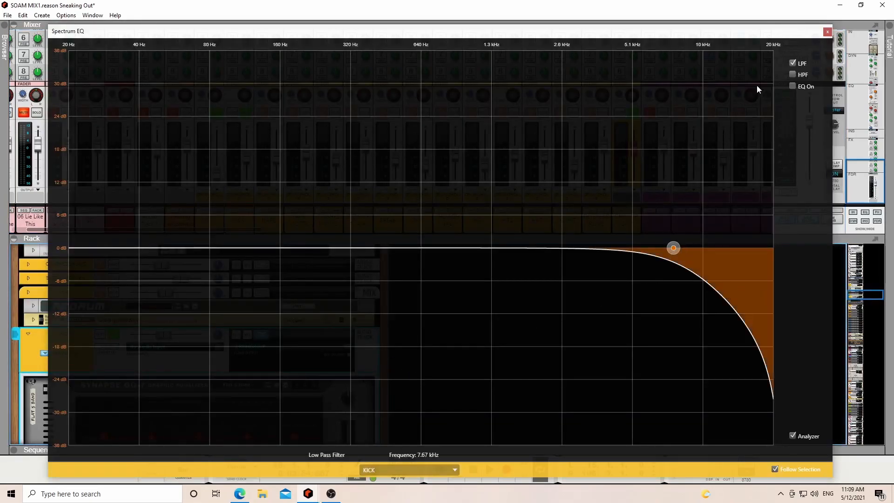
left_click(827, 32)
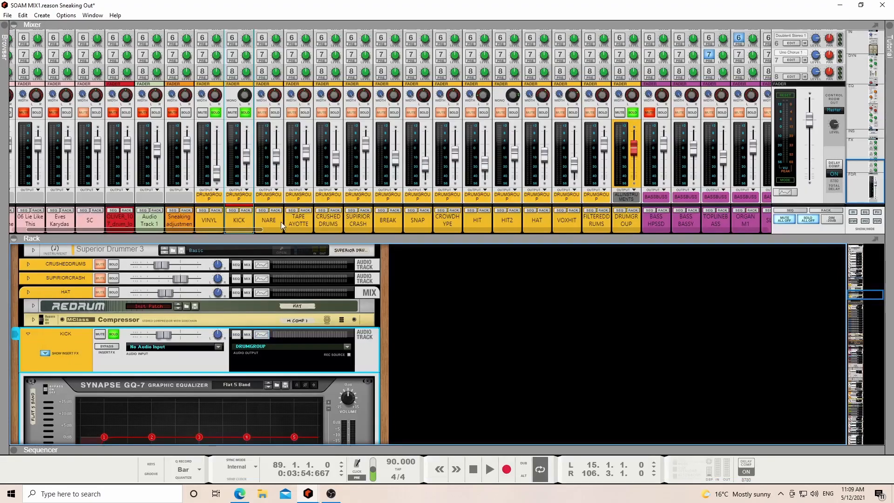
- Play the NARE channel in solo in the enlarged mixer and examine its curve and filters in the Spectrum EQ
left_click_drag(263, 241, 266, 371)
key("space")
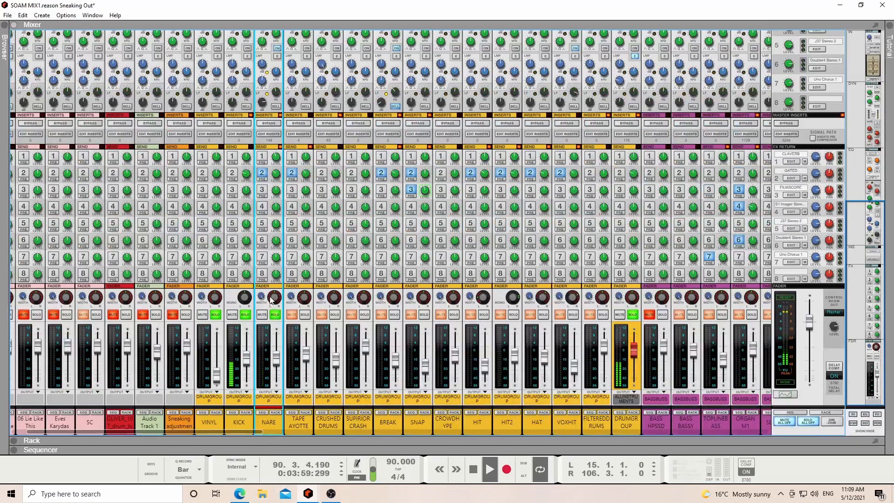
scroll(272, 299, "up", 3)
scroll(272, 299, "up", 1)
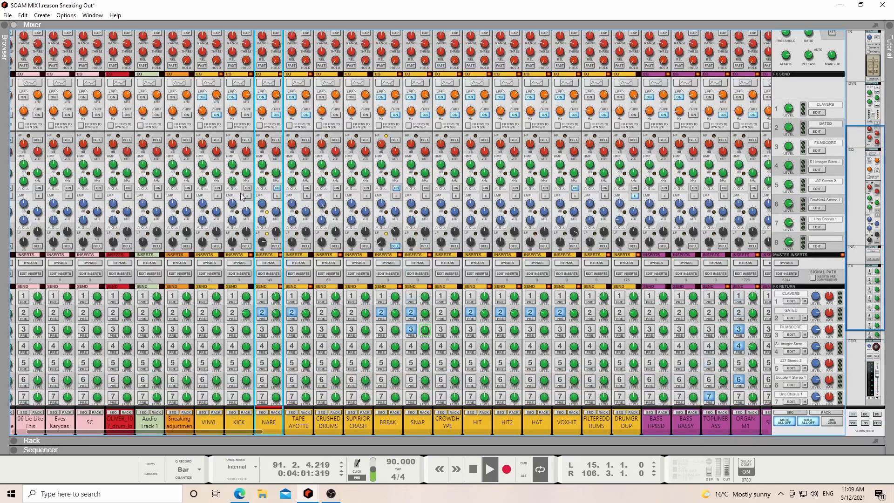
left_click(269, 88)
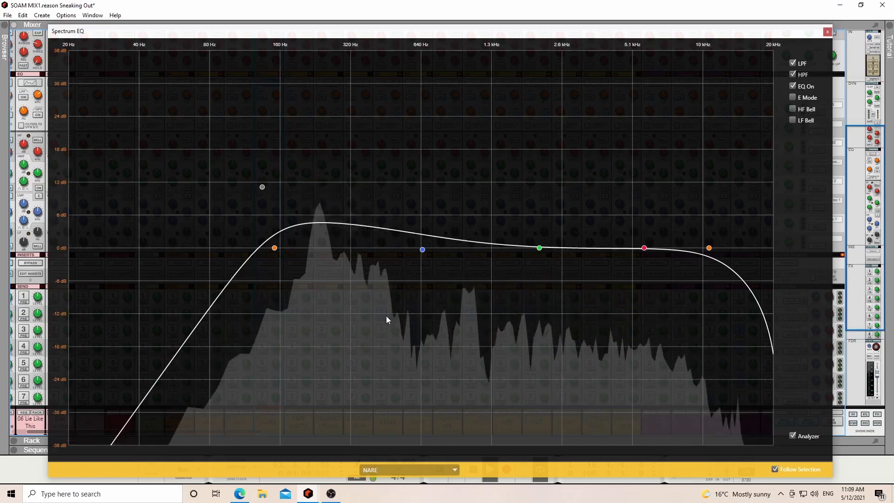
key("space")
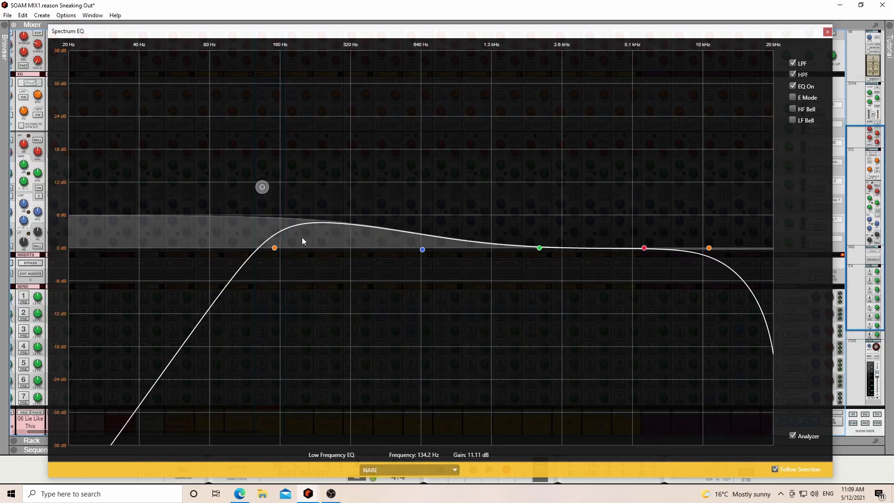
left_click(708, 249)
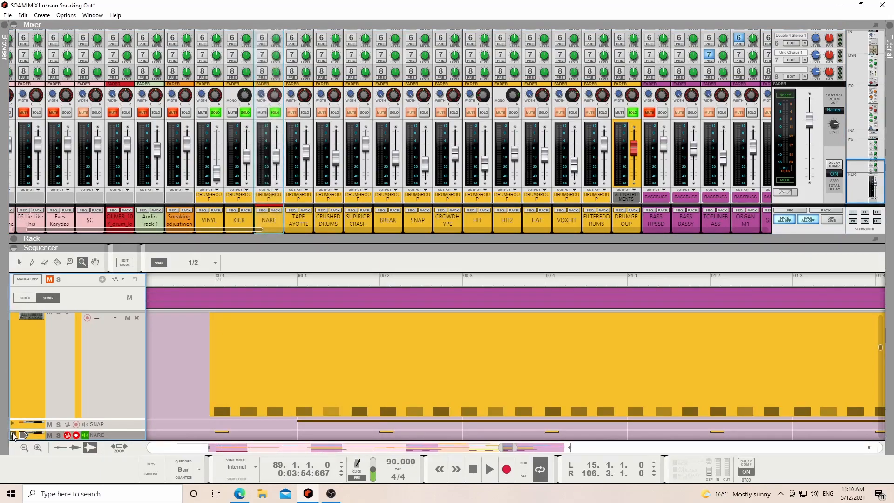
- Unfold the NARE track and enlarge the sequencer area to show its clips
left_click(12, 434)
left_click_drag(371, 245, 394, 87)
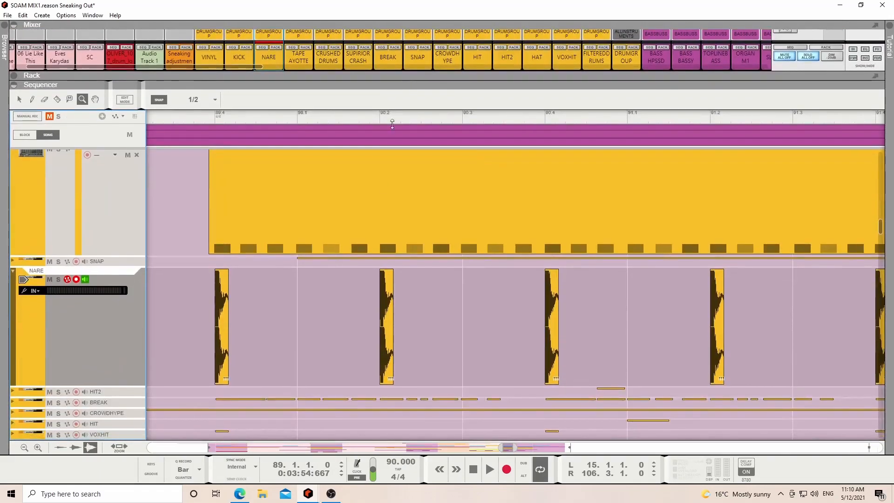
- Play the soloed NARE channel in the mixer and compare it with FX send 2 switched off and back on
key("F5")
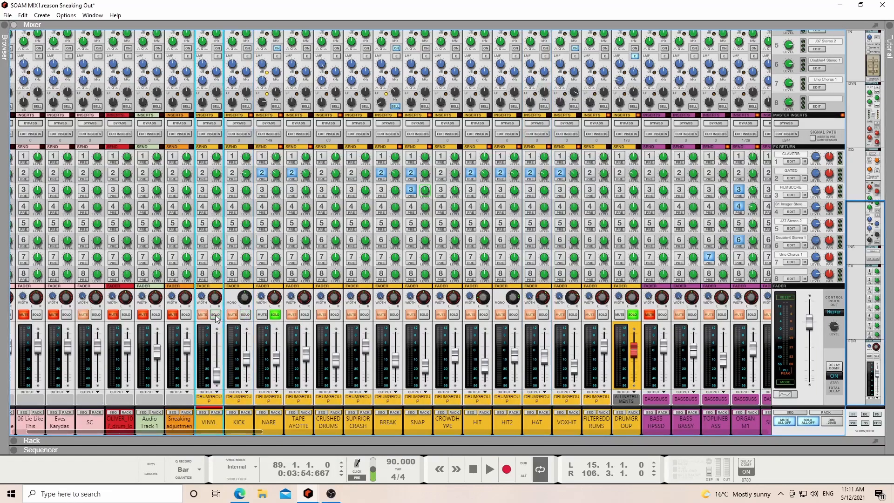
key("space")
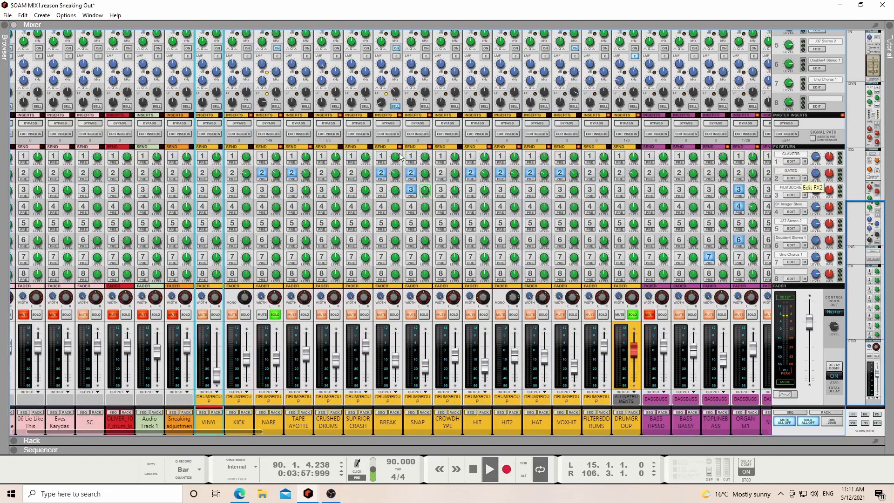
left_click(262, 174)
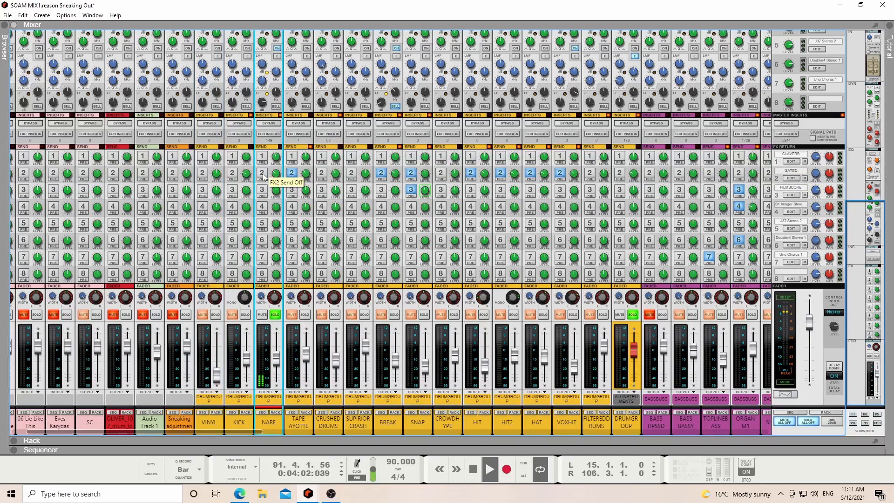
left_click(262, 174)
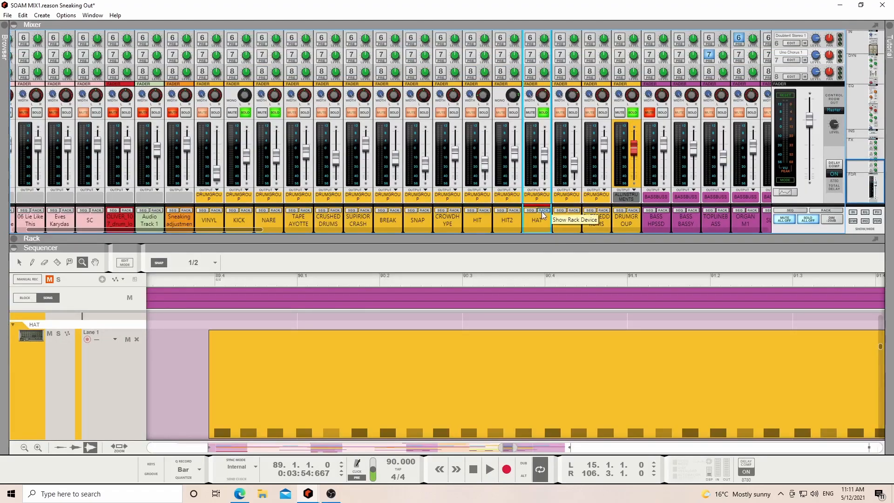
- Show the HAT channel's devices in the rack and unfold its Redrum drum machine
left_click(543, 210)
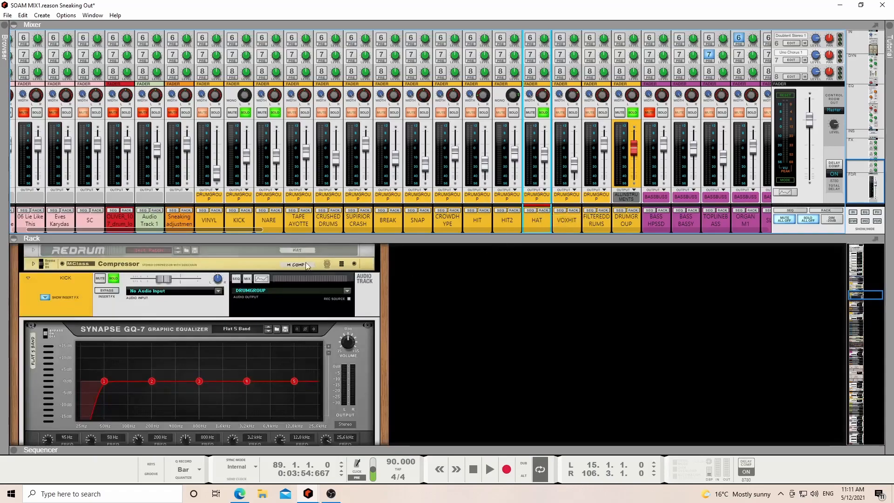
scroll(29, 277, "up", 3)
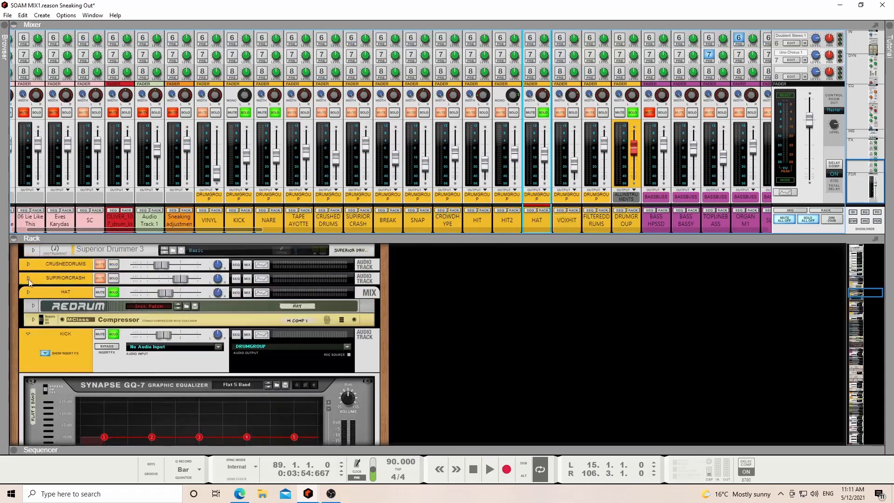
left_click(33, 296)
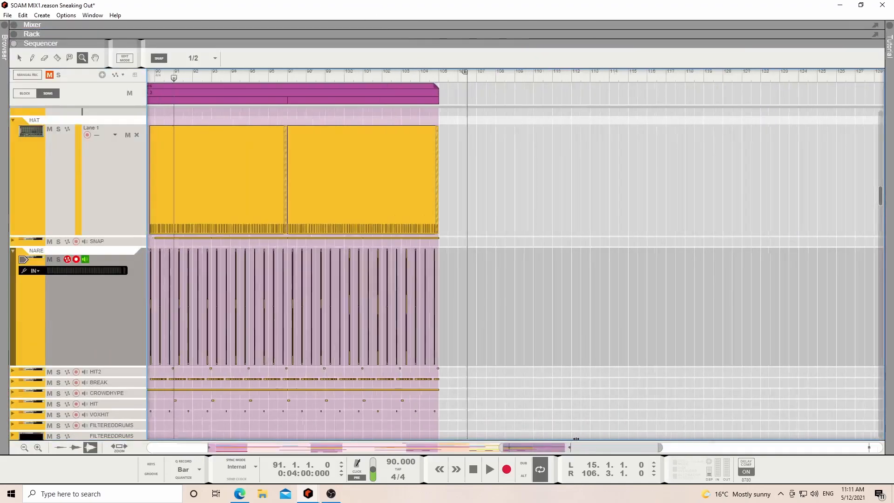
- Open the first HAT clip of the last chorus and zoom in on its opening notes and velocities
left_click_drag(661, 447, 597, 447)
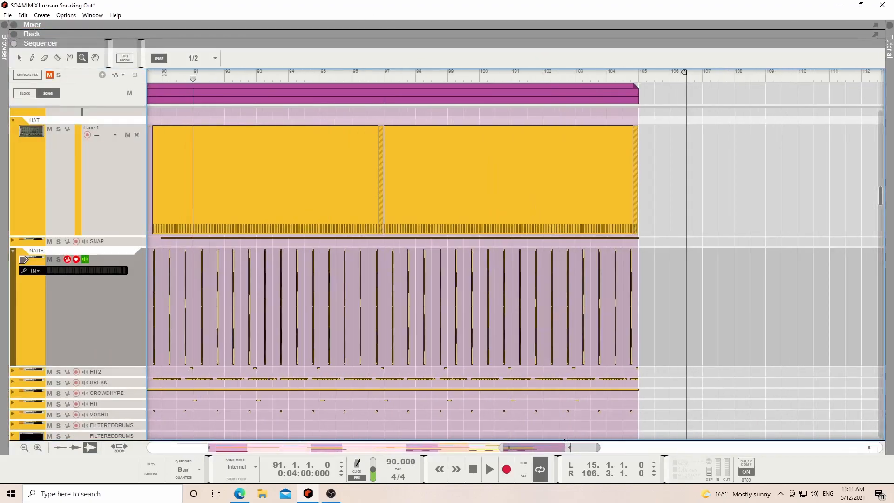
left_click_drag(501, 447, 462, 447)
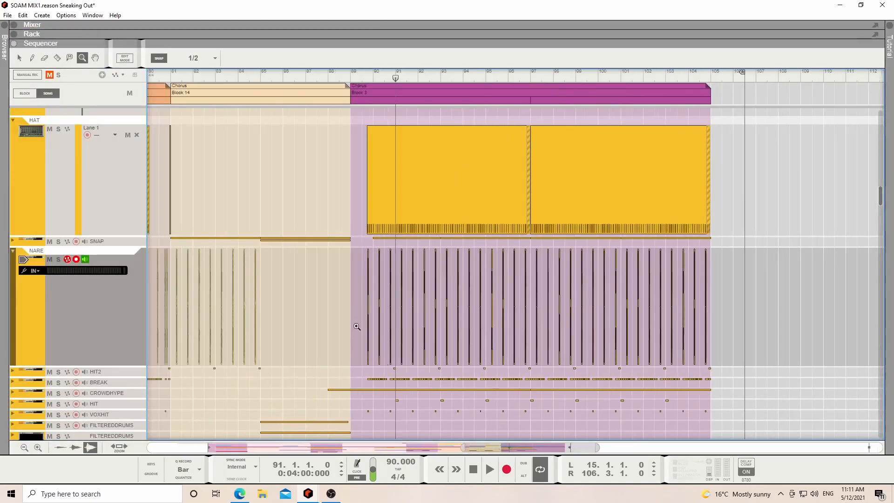
scroll(297, 223, "down", 1)
key("q")
scroll(448, 193, "up", 3)
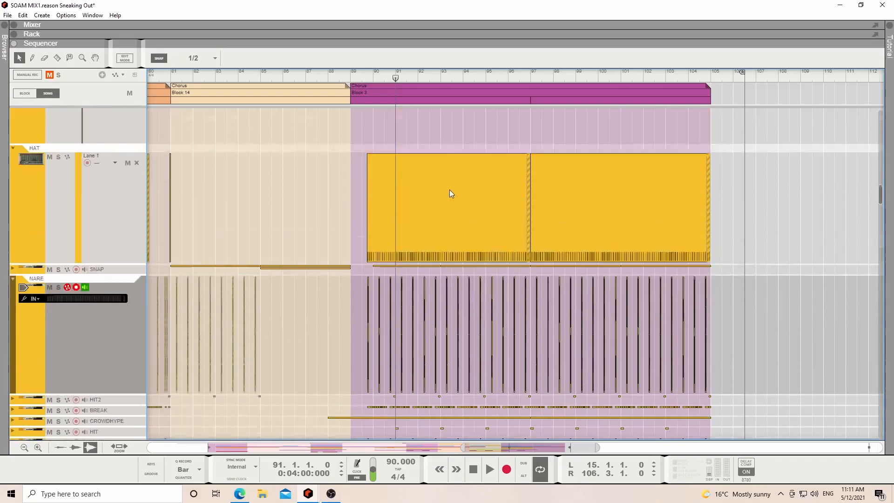
scroll(354, 376, "down", 2)
scroll(415, 214, "up", 1)
double_click(415, 214)
left_click(81, 58)
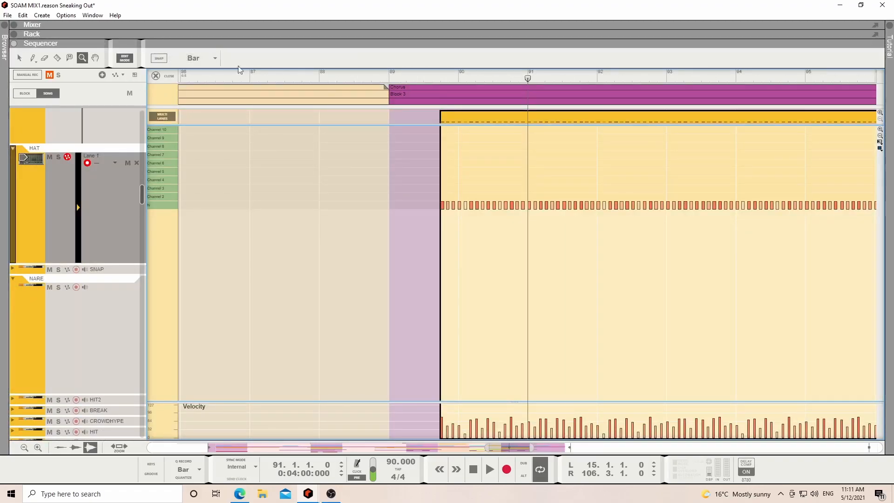
left_click_drag(623, 186, 431, 234)
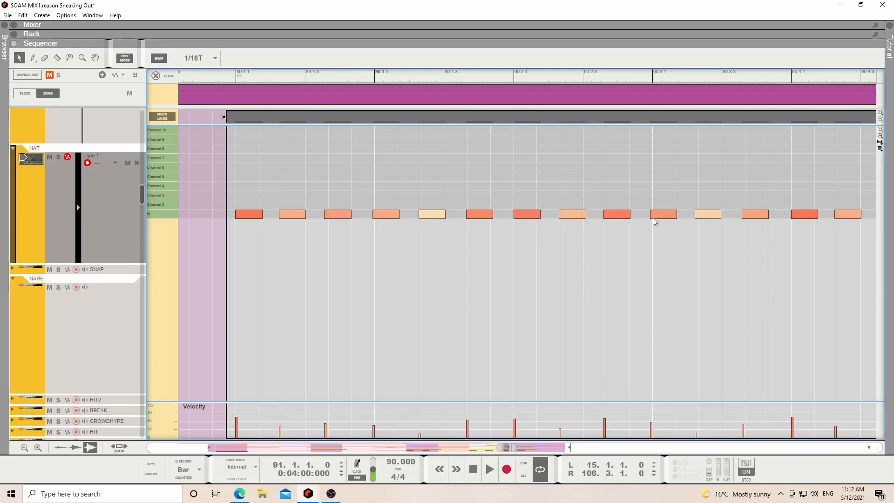
- Zoom back out, close the HAT clip and deselect it in the arrangement
left_click_drag(514, 450, 478, 447)
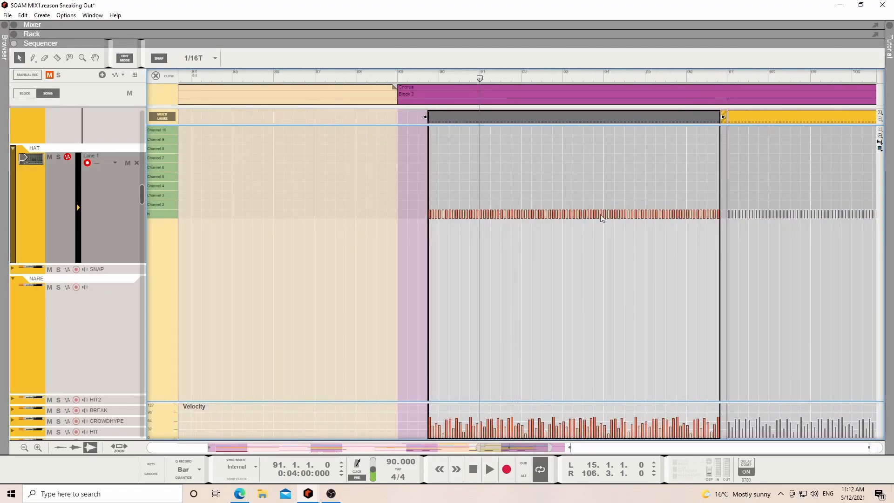
key("Escape")
scroll(267, 272, "up", 2)
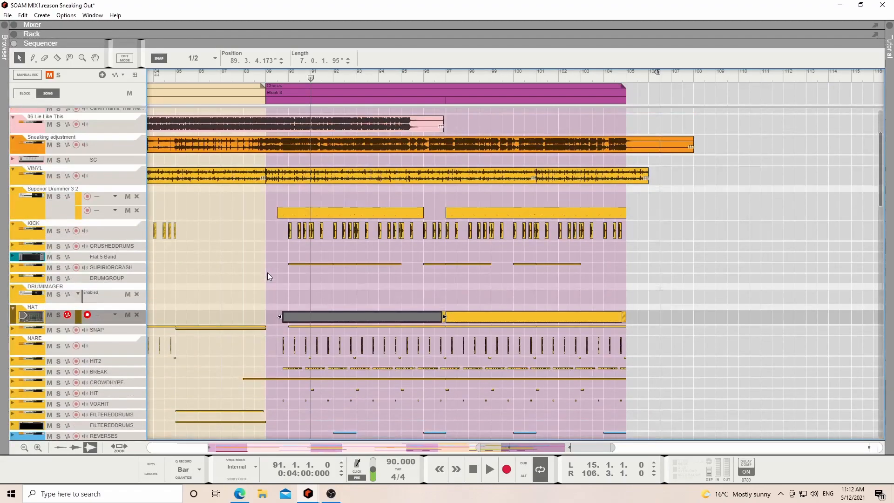
left_click(323, 291)
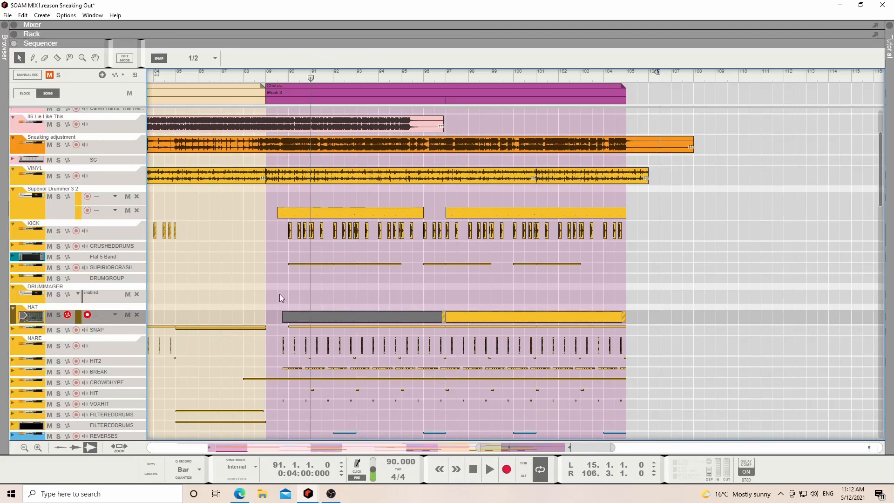
- Magnify the HAT and NARE clips at the start of the last chorus and play them back
left_click(83, 57)
left_click(323, 341)
key("space")
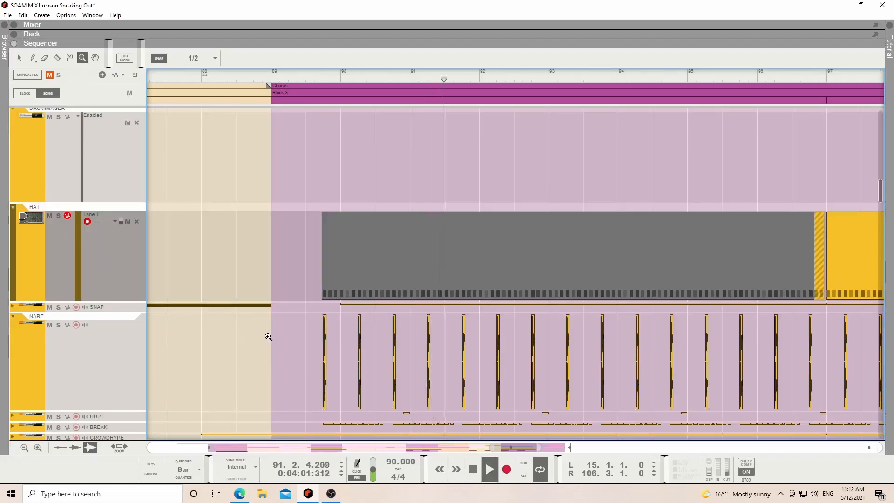
scroll(325, 326, "down", 3)
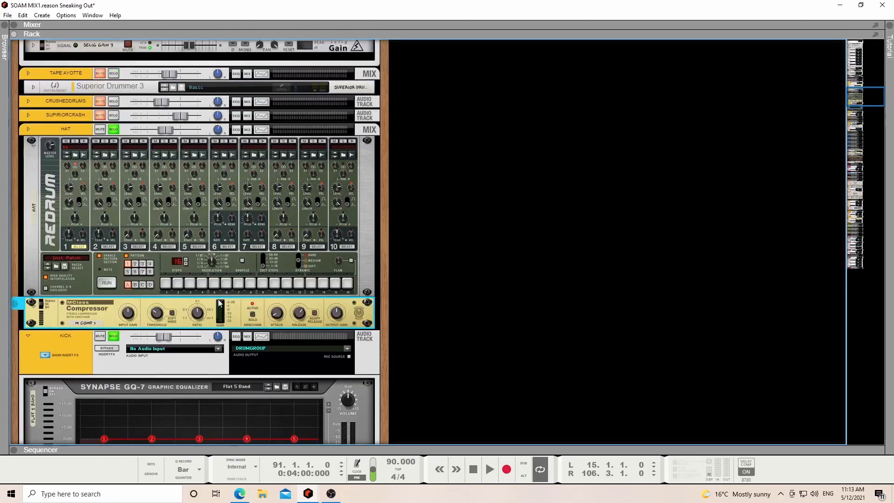
- Review the drum devices in the rack and play the soloed drums with the HAT's MClass Compressor in view
scroll(97, 153, "down", 5)
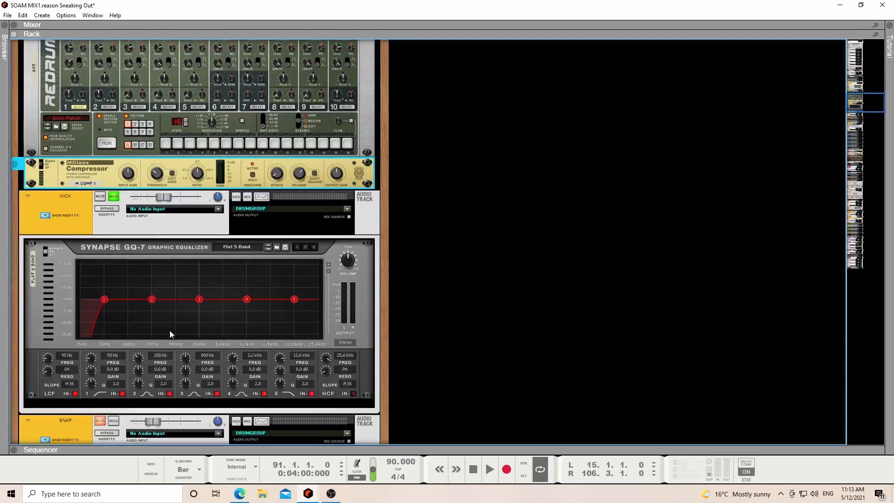
scroll(145, 349, "down", 5)
scroll(161, 350, "up", 10)
key("space")
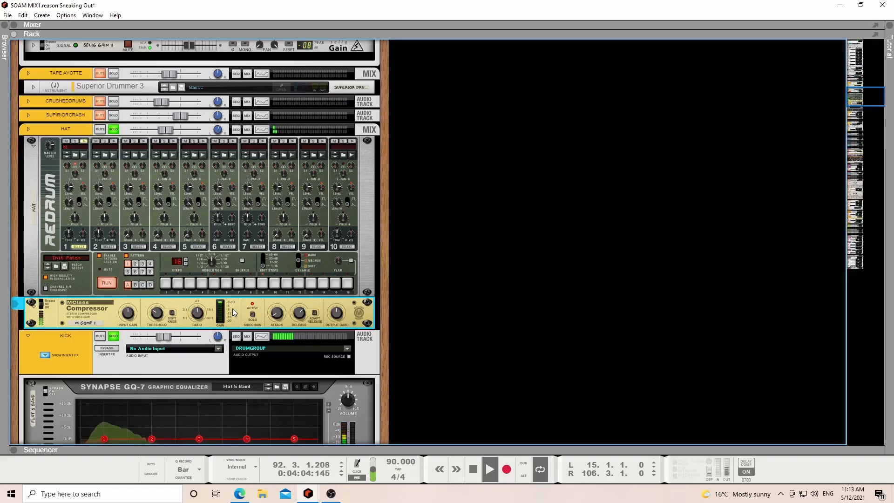
- Solo the BREAK channel in the mixer and play it with its clips shown in an enlarged sequencer area
key("space")
key("F5")
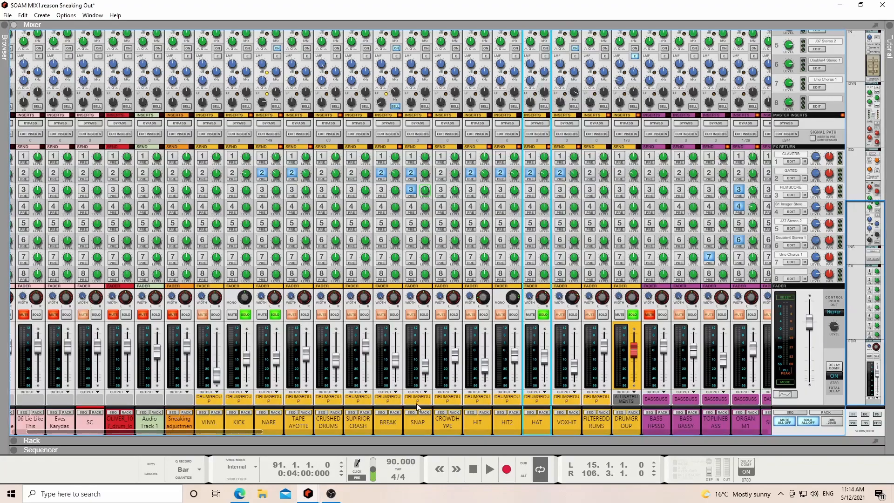
left_click(395, 315)
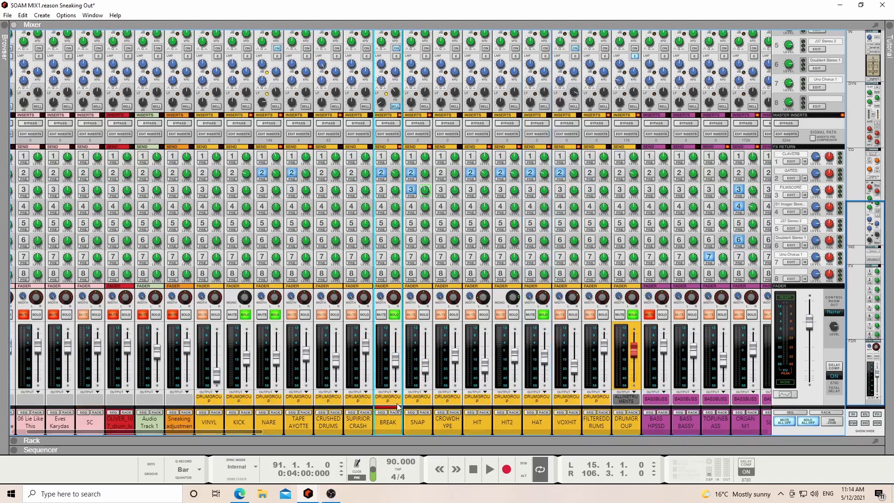
left_click(383, 413)
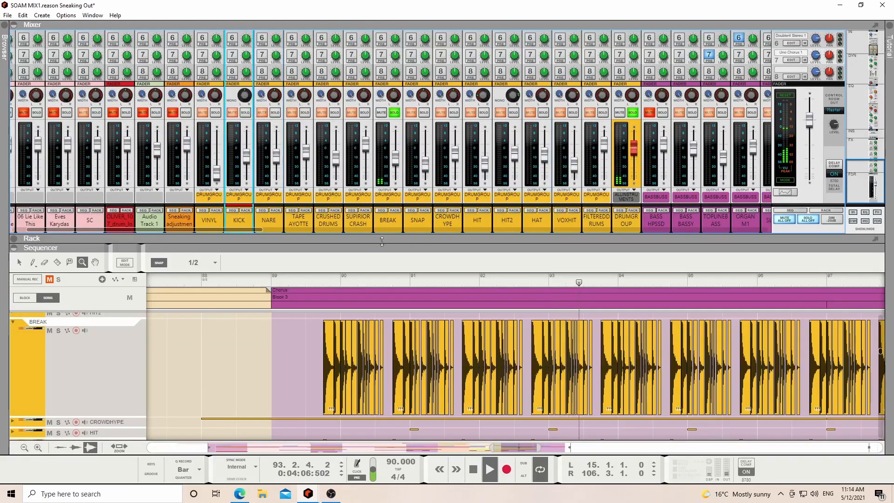
left_click_drag(399, 248, 395, 183)
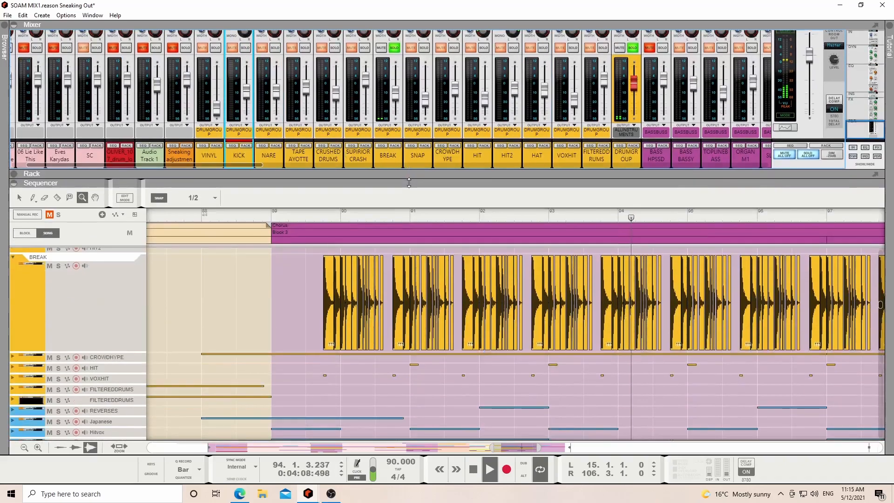
key("space")
- Magnify the first BREAK slices of the last chorus, play them back, and zoom out over the chorus
left_click_drag(300, 285, 431, 294)
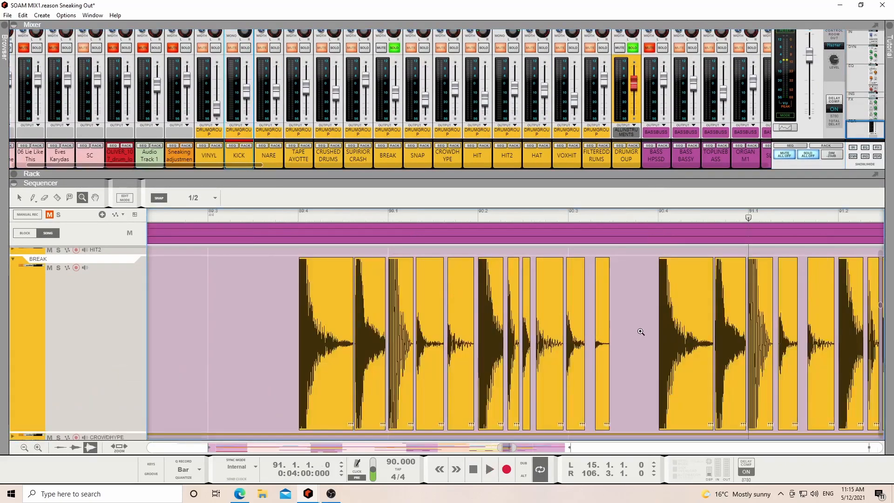
left_click(20, 198)
left_click(288, 212)
key("space")
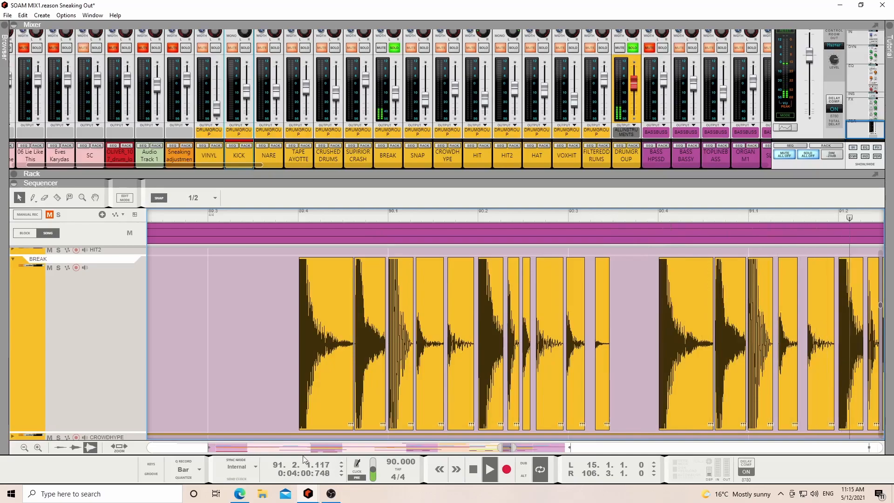
left_click_drag(515, 448, 542, 442)
key("space")
- Show the BREAK channel's EQ curve and rack devices, and toggle the kHs Haas bypass during playback to compare
left_click_drag(387, 175, 373, 298)
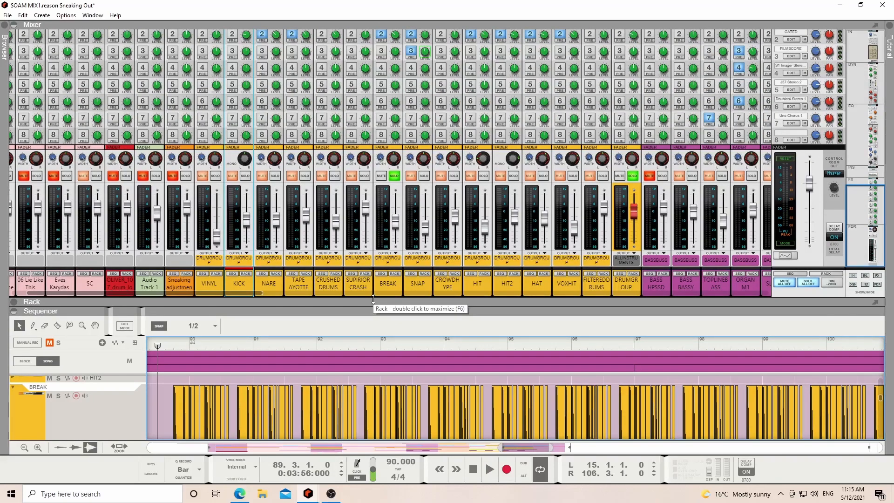
left_click(398, 273)
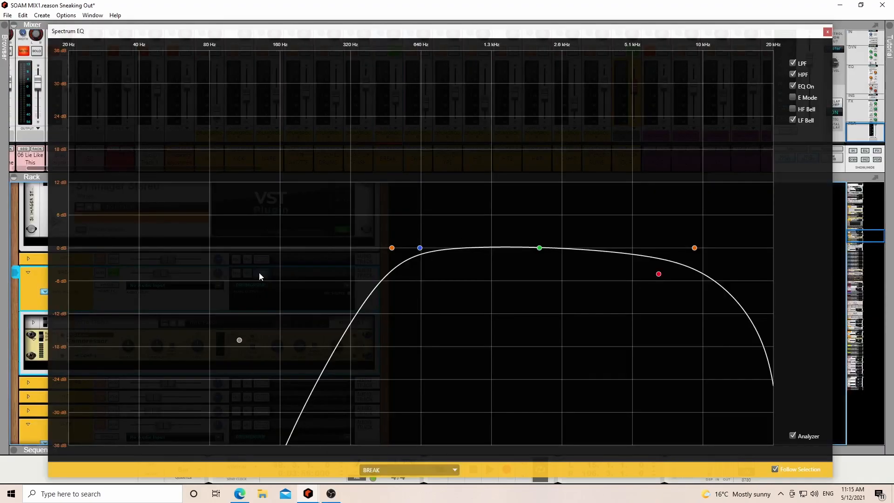
key("space")
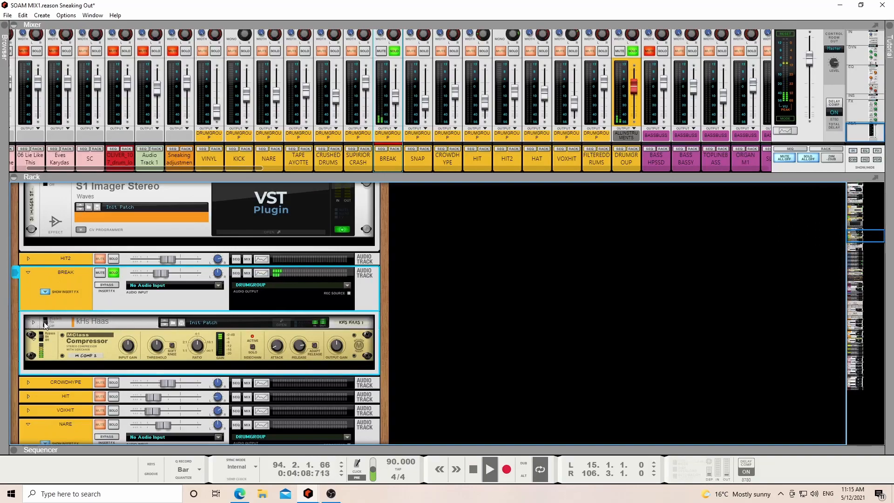
left_click(45, 324)
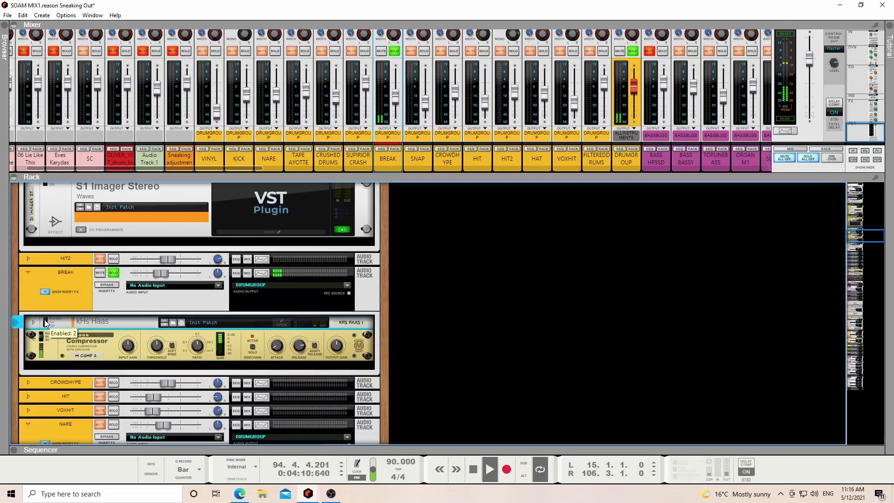
left_click(47, 320)
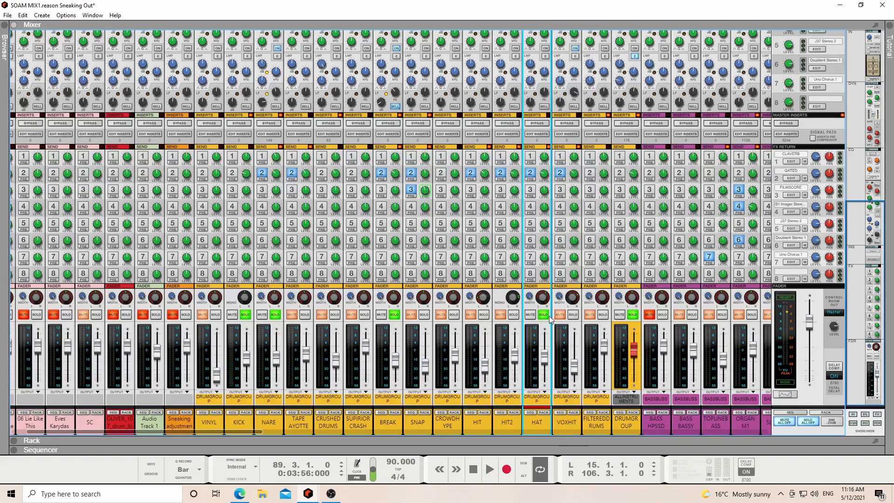
- Switch the soloed drums from KICK, NARE, BREAK and HAT to HIT, HIT2 and VOXHIT, and play them
left_click(544, 315)
left_click(396, 317)
left_click(275, 315)
left_click(246, 315)
left_click(573, 315)
left_click(514, 316)
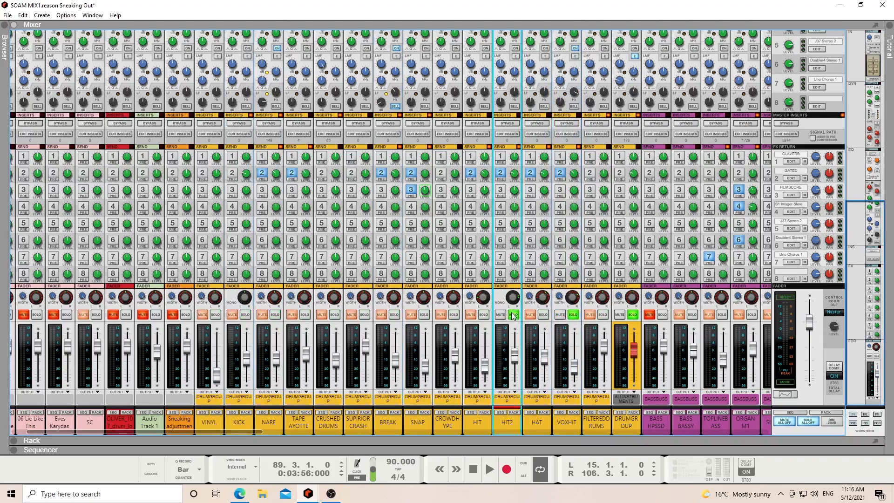
left_click(484, 316)
key("space")
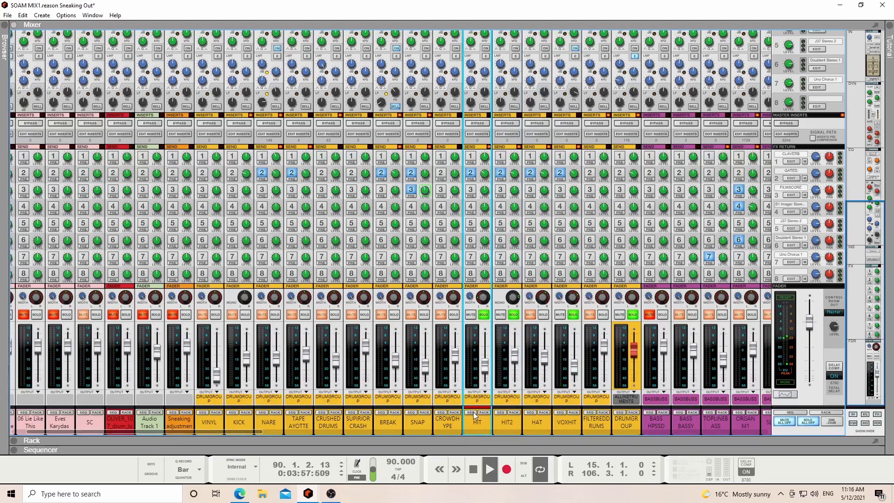
left_click(473, 469)
- Play the soloed hits while adding KICK, NARE, BREAK, HAT and VINYL to the solo
left_click(245, 315)
key("space")
left_click(275, 314)
left_click(394, 315)
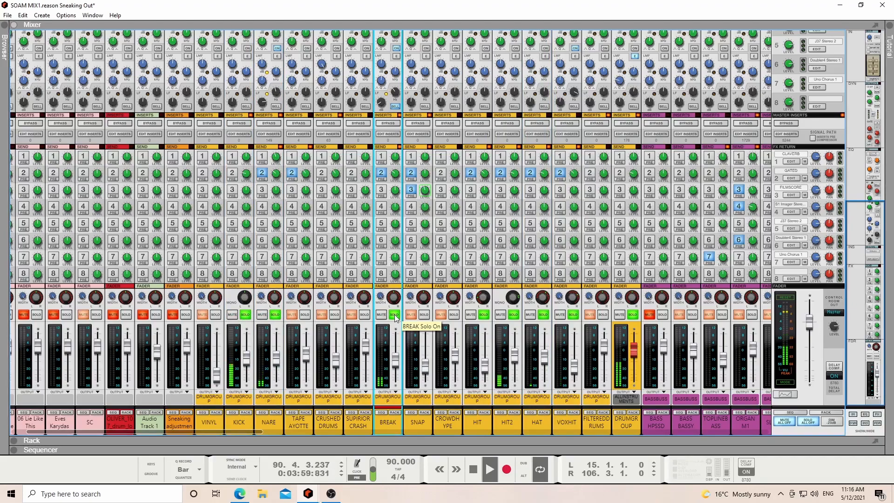
left_click(215, 315)
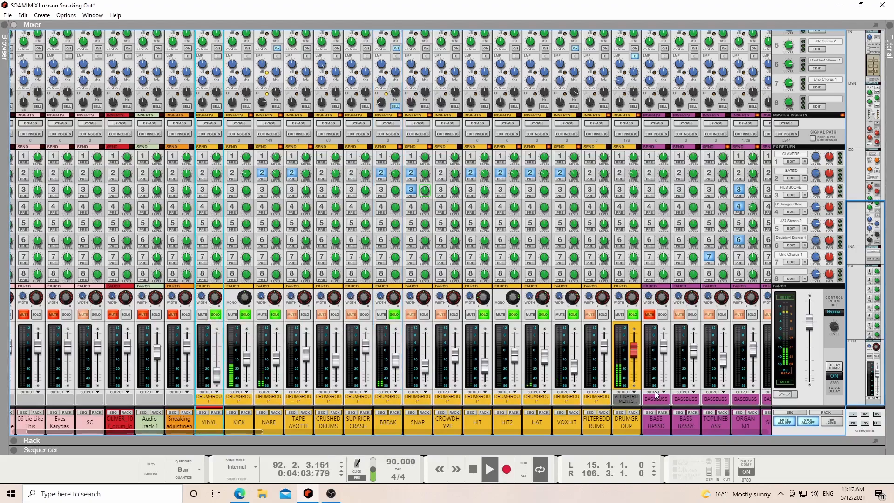
key("space")
- Add SNAP to the solo, show its track in the sequencer and widen the view around the song's later sections
left_click(423, 315)
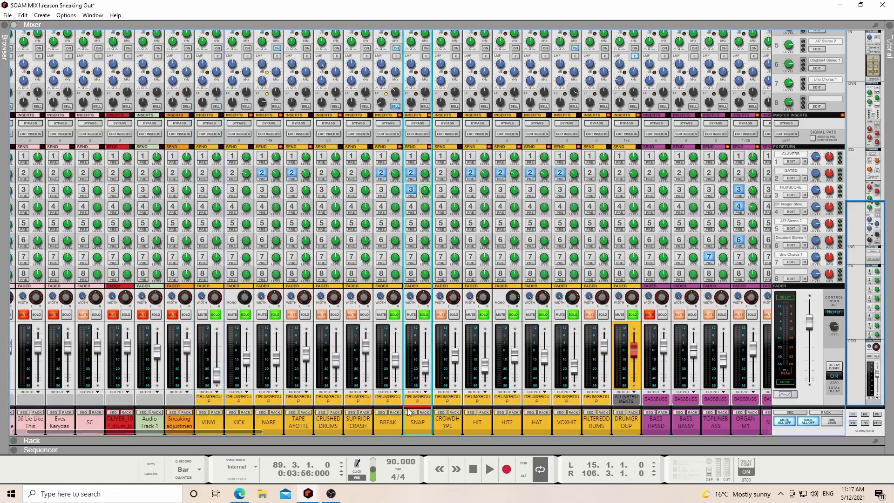
left_click(409, 413)
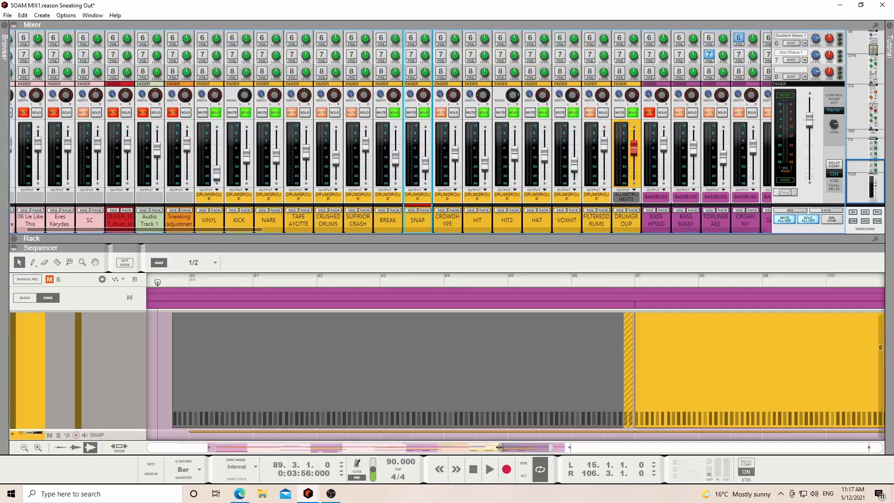
left_click_drag(498, 447, 345, 447)
left_click_drag(551, 446, 752, 446)
- Audition the soloed drums from the start of the Bridge and from the Chorus at bar 81
left_click(311, 278)
key("space")
key("space")
left_click(371, 278)
key("space")
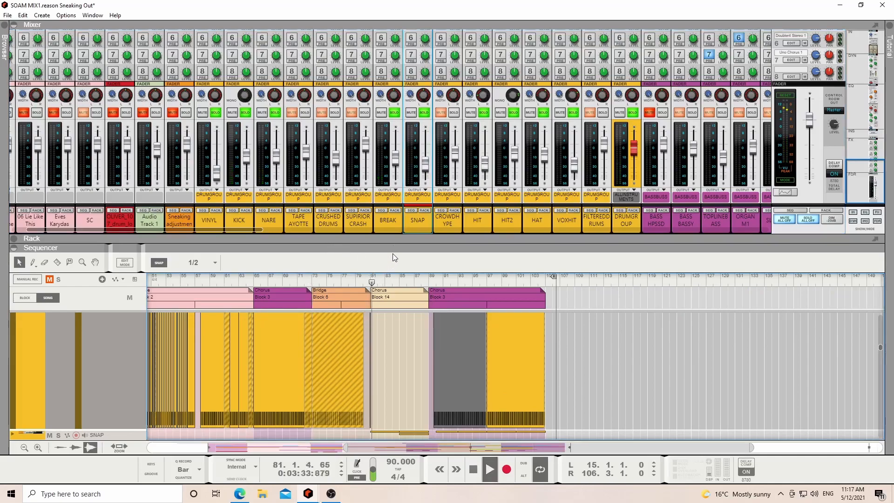
left_click_drag(395, 249, 396, 206)
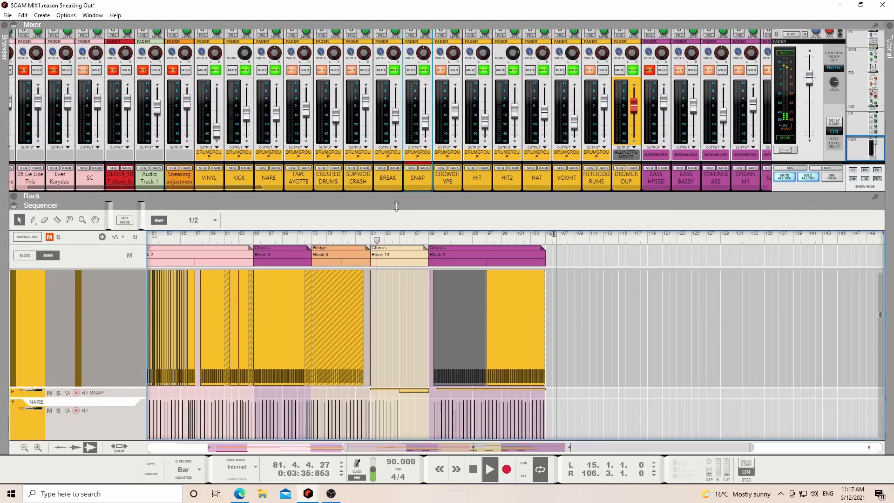
- Bring the full mixer back, clear all solos and listen to the whole mix
left_click_drag(407, 196, 400, 443)
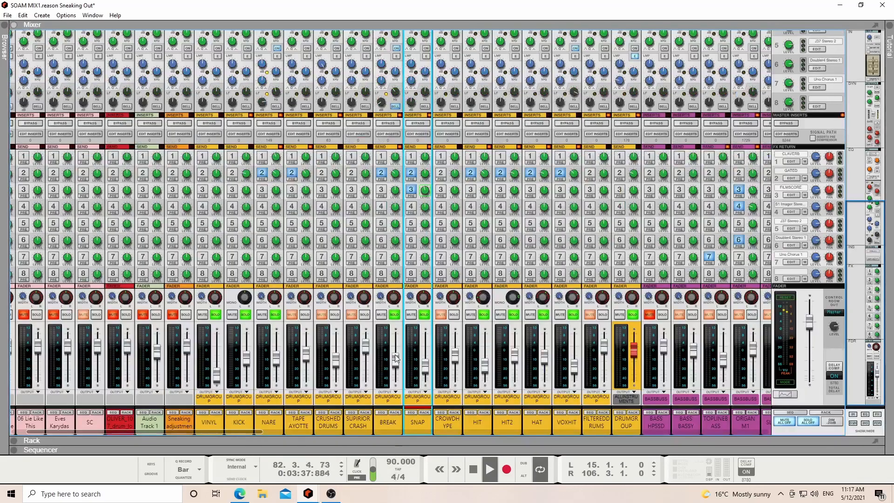
scroll(396, 314, "up", 3)
scroll(420, 351, "down", 3)
left_click(806, 421)
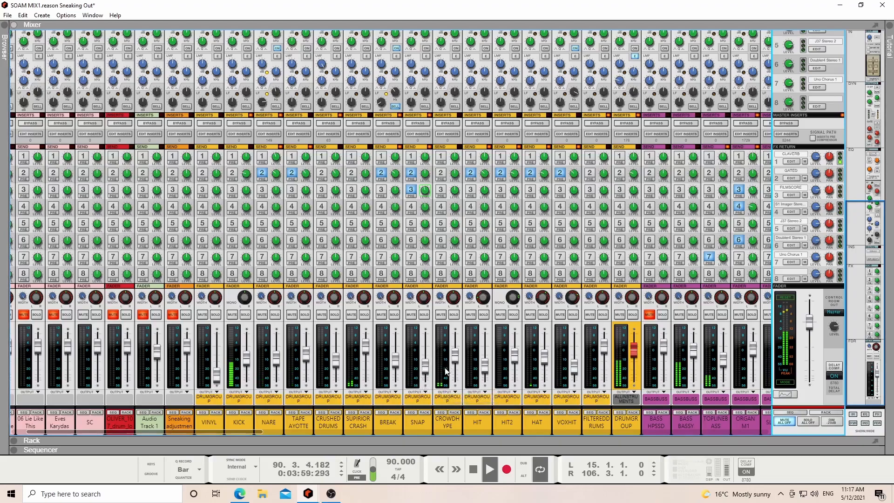
key("space")
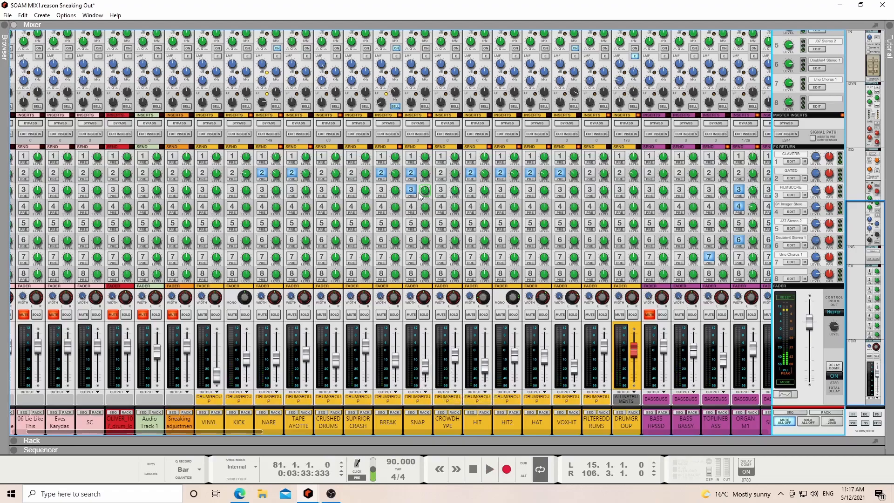
- Solo DRUMGROUP and show the TAPE AYOTTE channel's Superior Drummer clips across the whole song
left_click(632, 315)
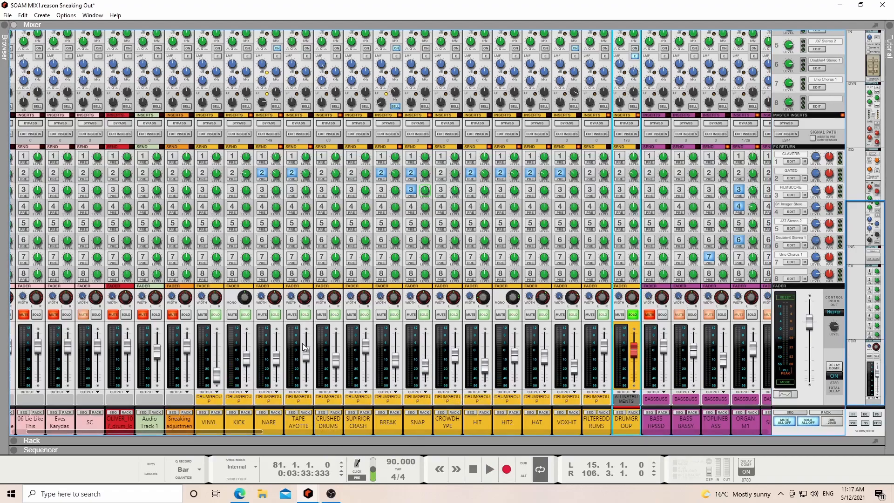
left_click(310, 413)
left_click(292, 210)
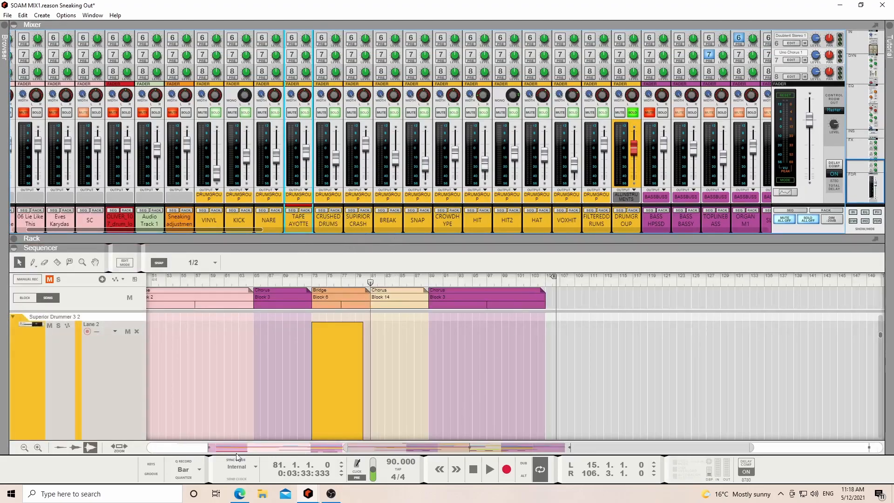
left_click_drag(346, 448, 46, 459)
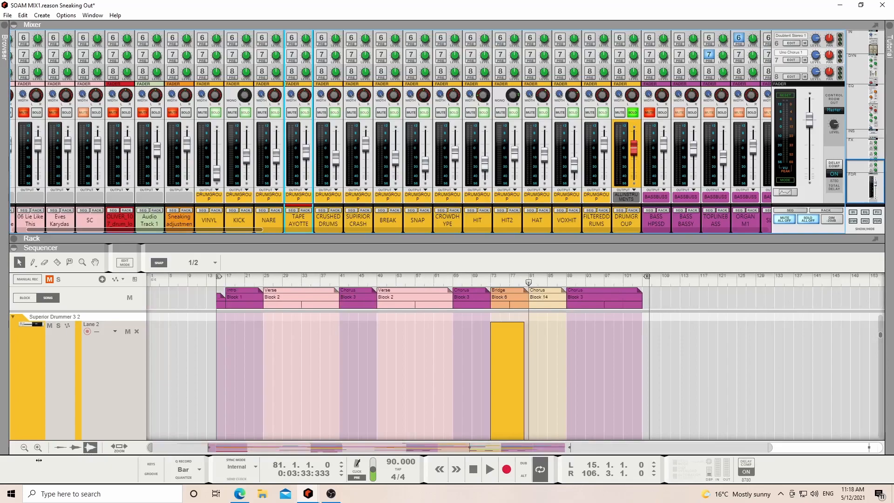
scroll(297, 375, "down", 6)
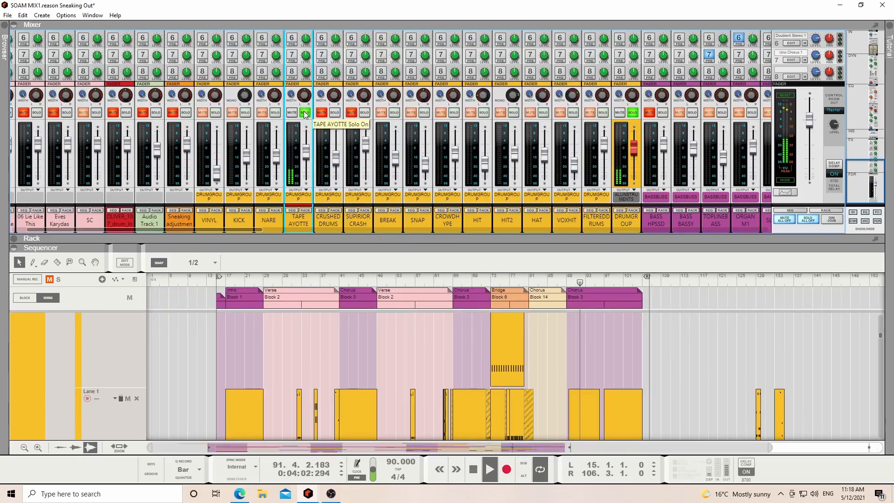
- Audition the soloed TAPE AYOTTE together with NARE, and take both channels out of solo
left_click(275, 112)
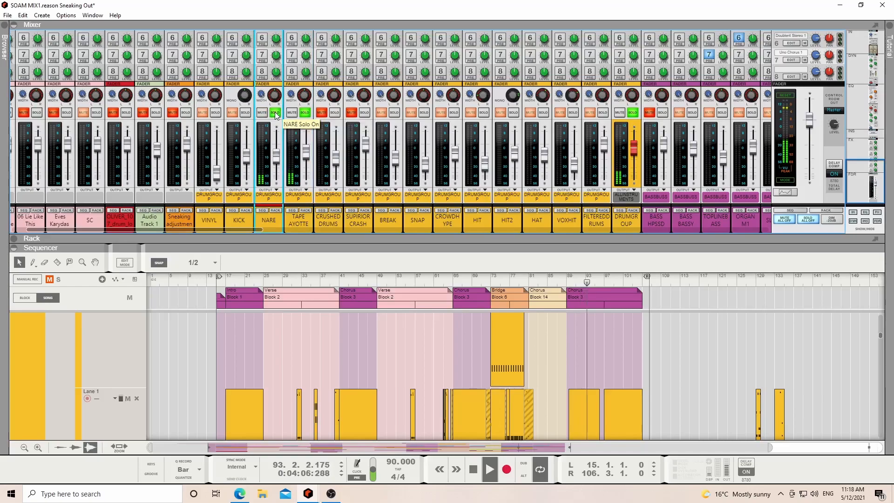
left_click(275, 113)
left_click(305, 113)
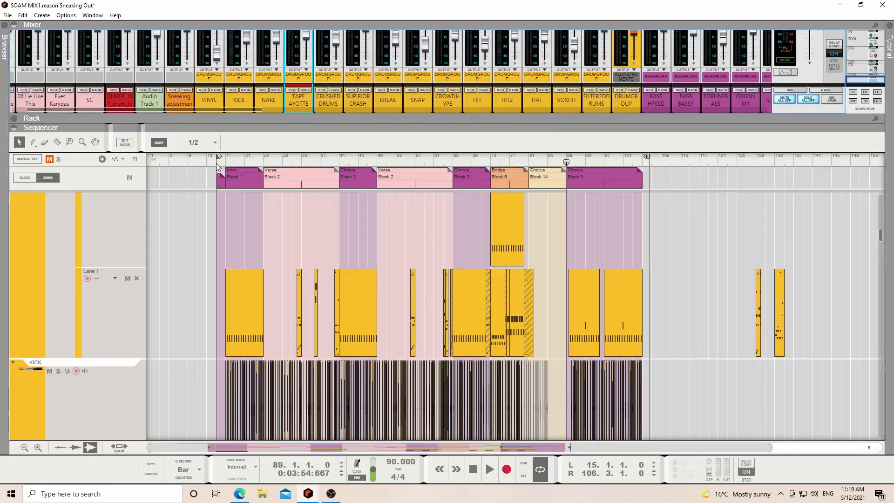
- Play the drum group from the start of the Intro clip at bar 17
left_click(223, 161)
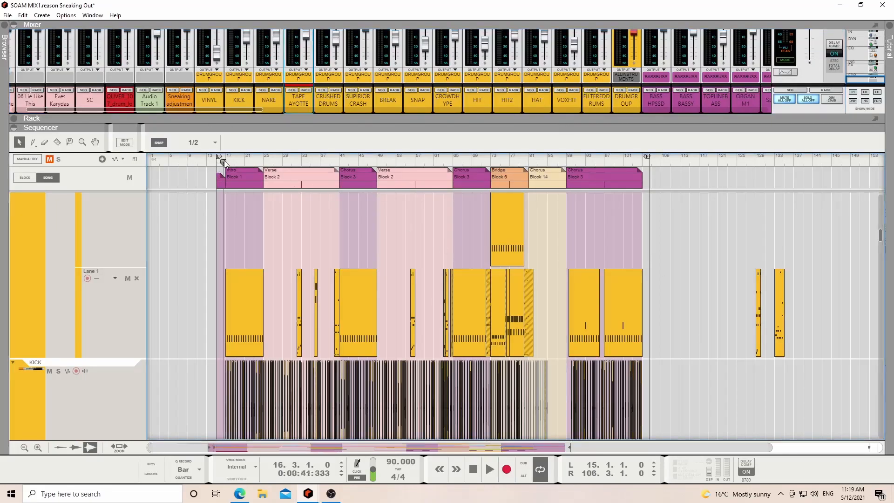
left_click(227, 162)
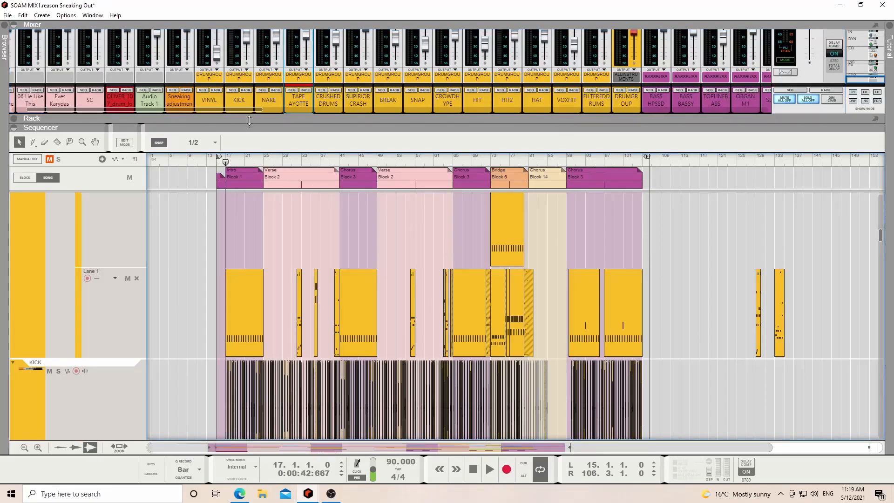
key("space")
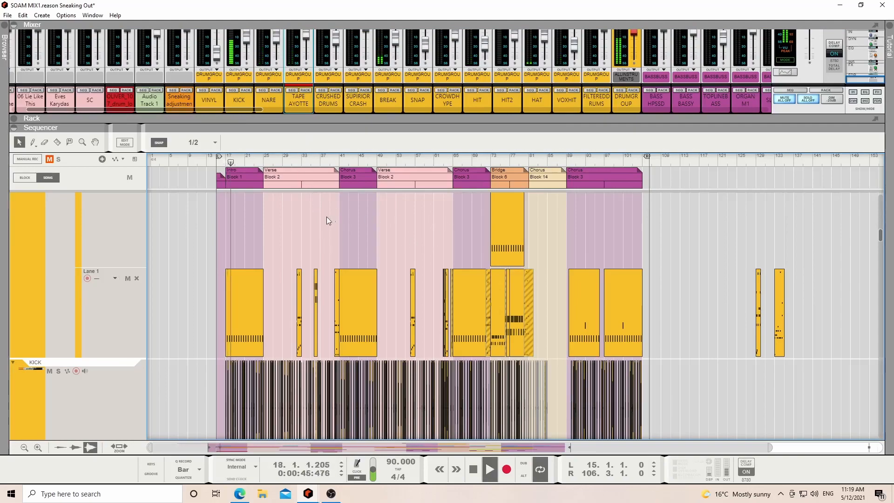
key("space")
- Audition the verse drum fill at bar 32 with TAPE AYOTTE soloed and again with the whole drum group
left_click(297, 162)
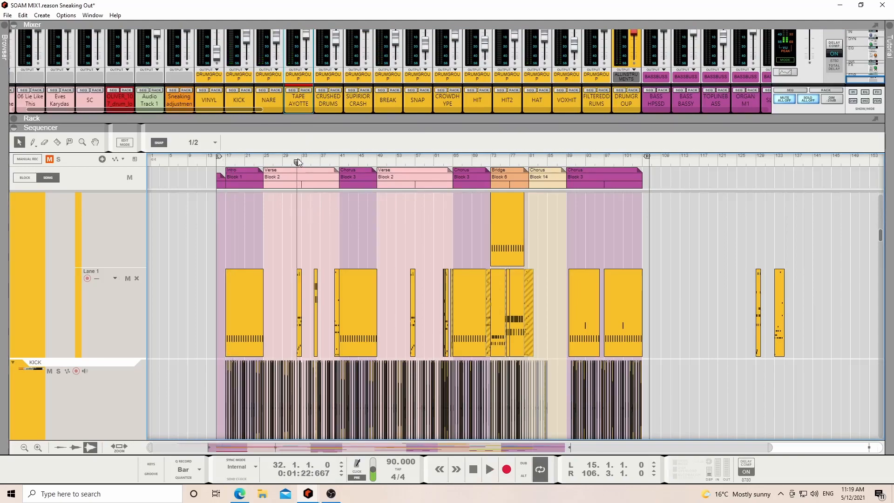
left_click_drag(302, 122, 302, 165)
left_click(305, 36)
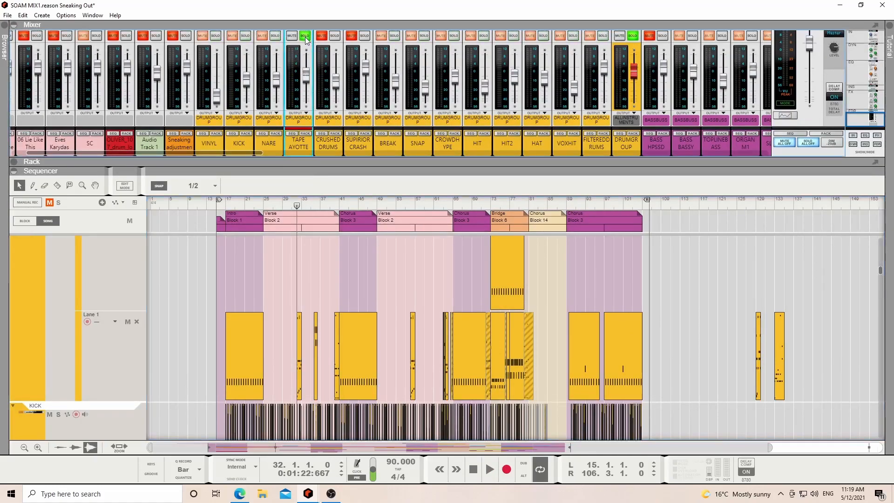
key("space")
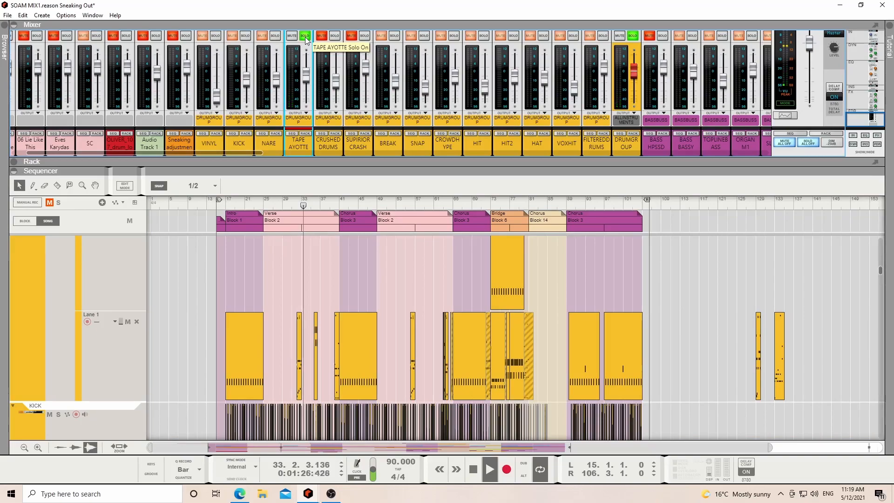
key("space")
left_click(305, 37)
key("space")
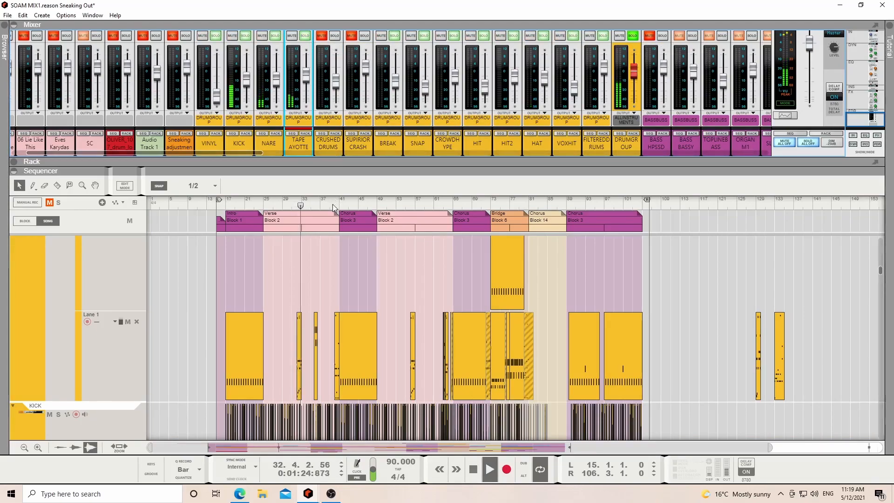
- Audition the Superior Drummer clips in the Bridge from bar 73 with TAPE AYOTTE soloed
key("space")
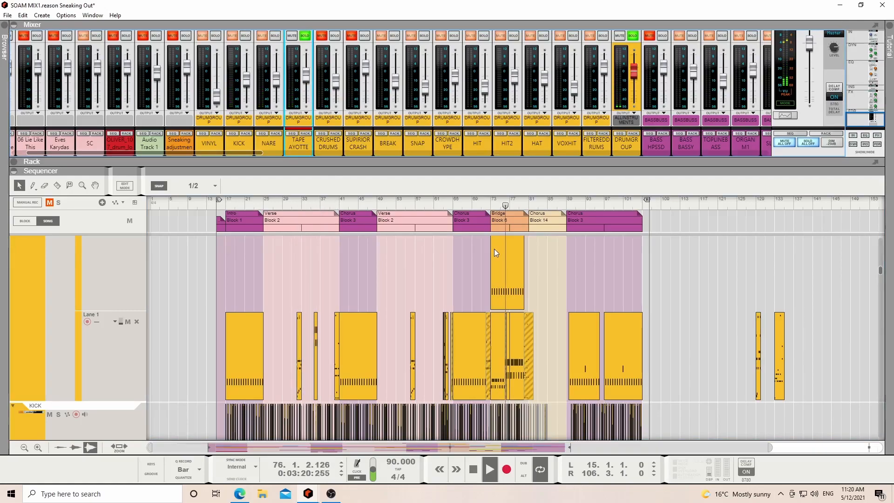
key("space")
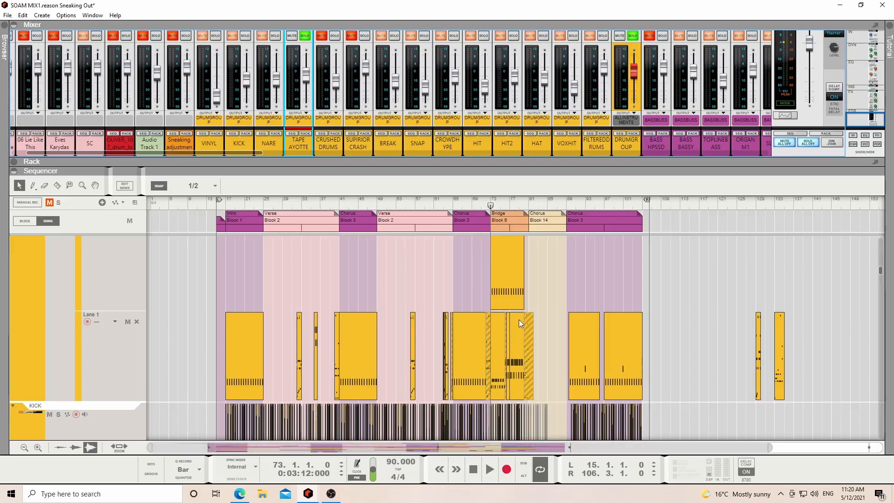
scroll(519, 323, "up", 3)
scroll(531, 347, "down", 2)
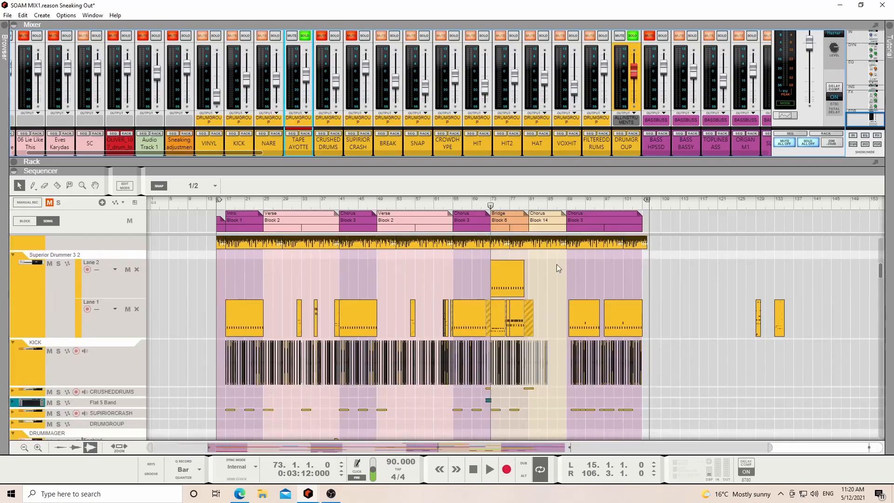
key("space")
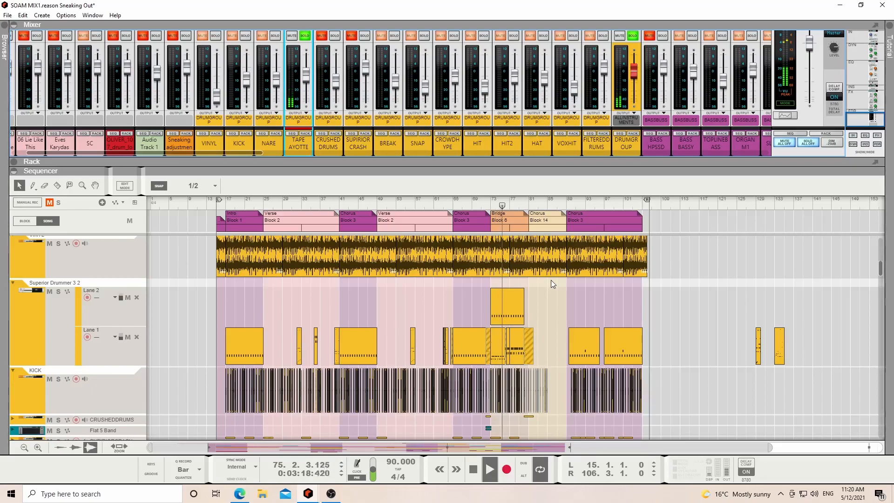
key("space")
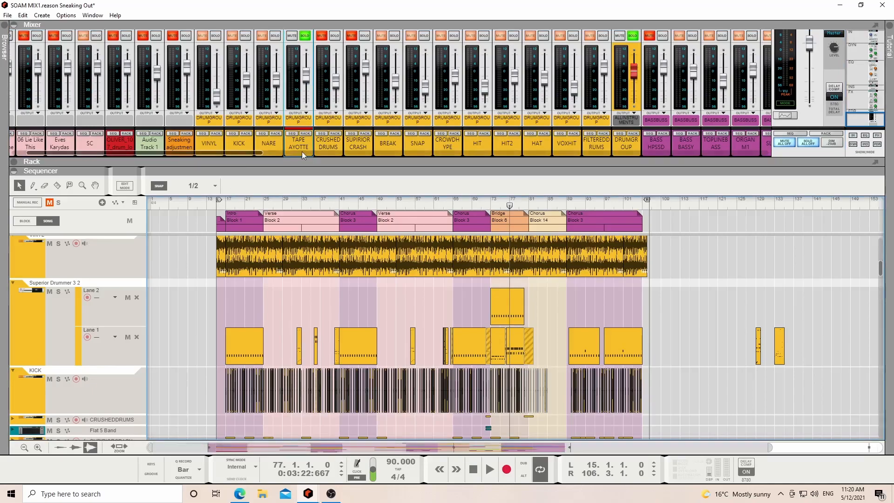
- Open TAPE AYOTTE's Superior Drummer 3 and show the grooves folder containing Verse 01 of Forward Shuffle 117 BPM
left_click(304, 134)
left_click(276, 258)
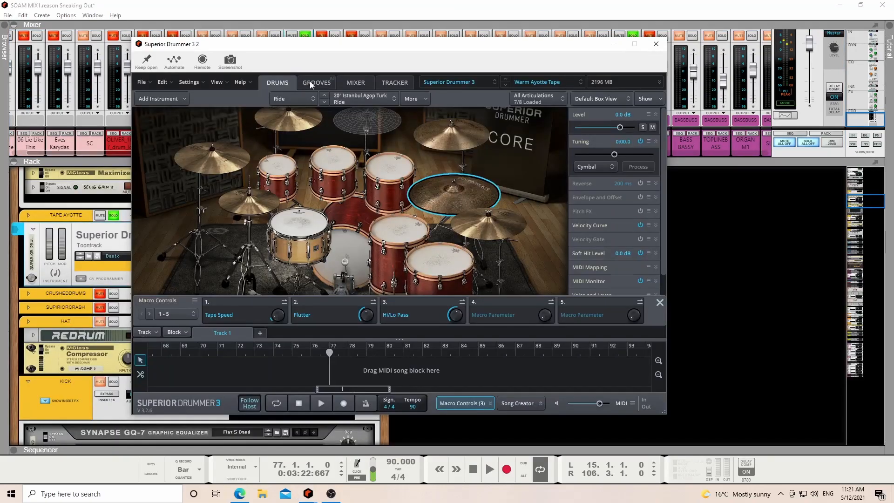
left_click(309, 81)
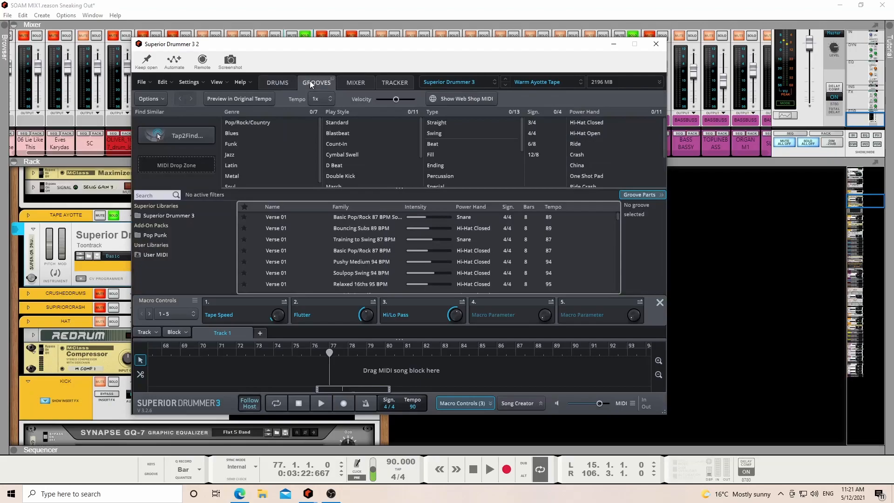
right_click(353, 251)
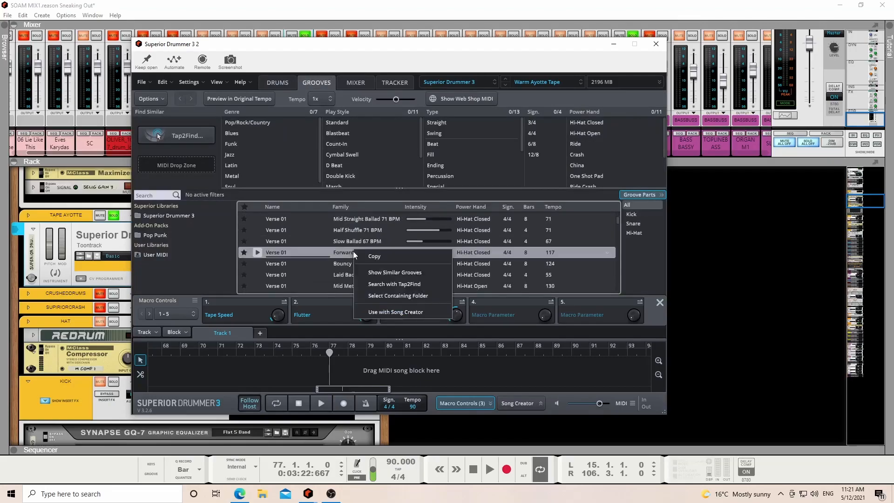
left_click(406, 296)
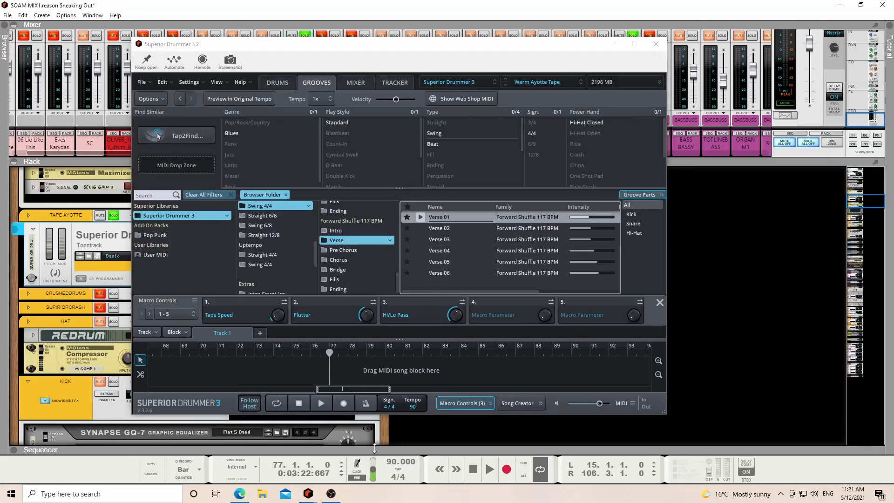
- Place the Verse 01 groove of Forward Shuffle 117 BPM at bar 1 on Lane 2 of the Superior Drummer track
left_click_drag(373, 451, 394, 3)
left_click_drag(612, 225, 171, 179)
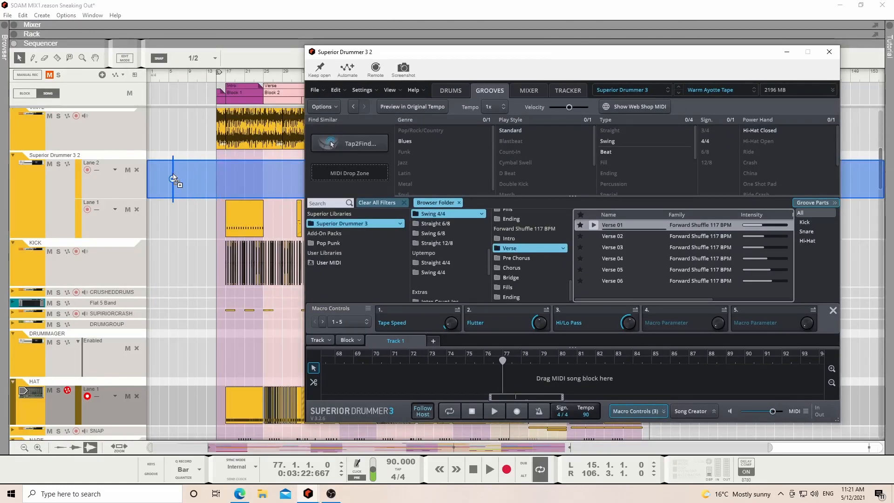
left_click(176, 146)
- Solo the Superior Drummer track and play the new groove clip from bar 1 with its notes open for editing
left_click(151, 72)
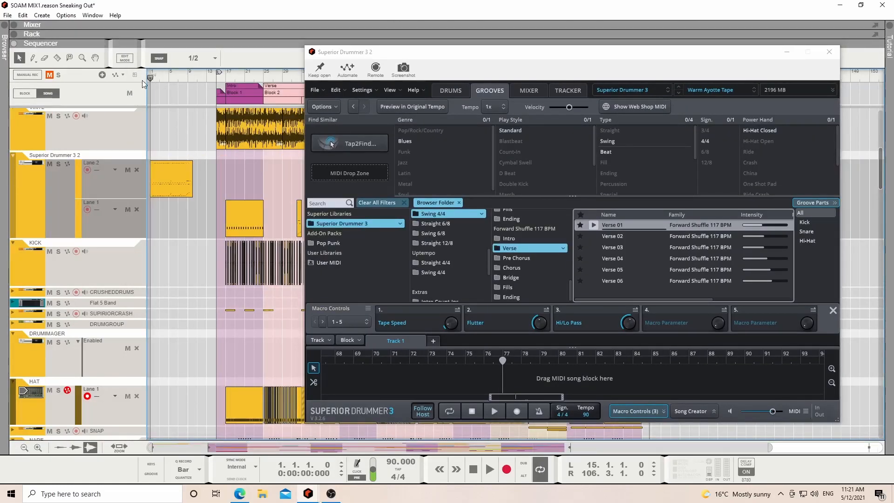
left_click(58, 164)
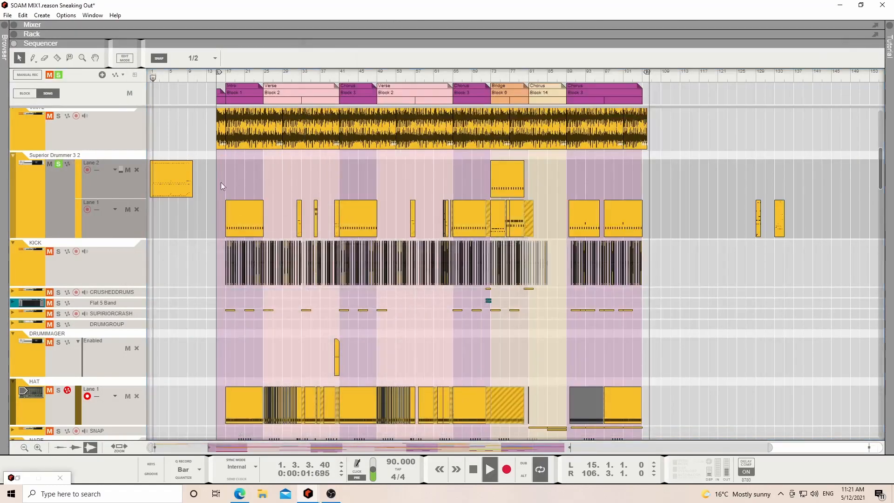
double_click(163, 188)
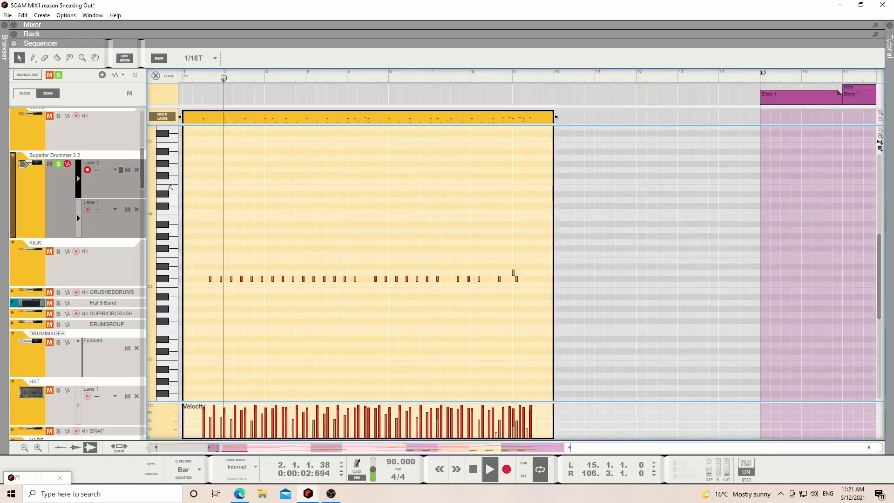
scroll(267, 228, "up", 1)
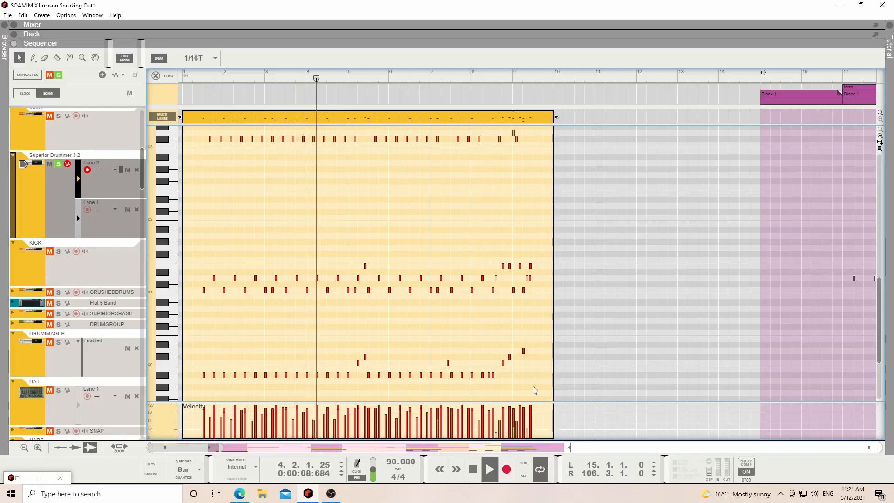
left_click(473, 469)
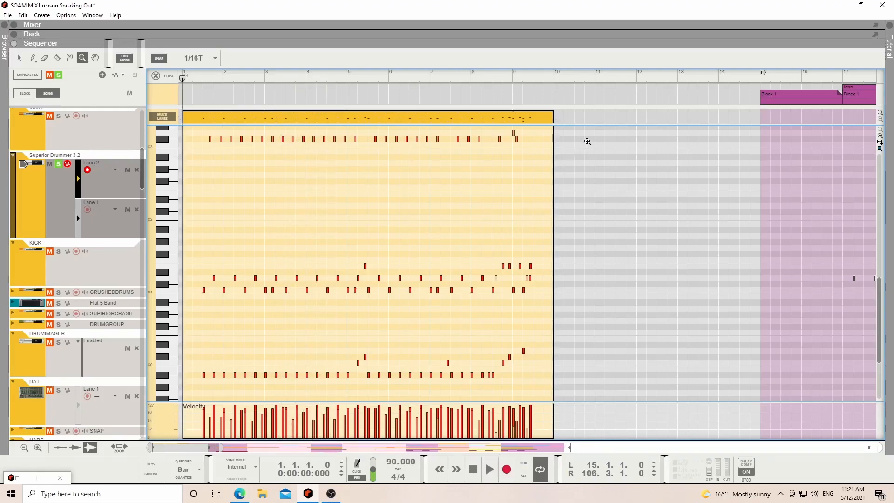
- Examine the groove clip's note pattern up close around bars 1 and 2, and return to the whole clip
left_click_drag(587, 141, 178, 388)
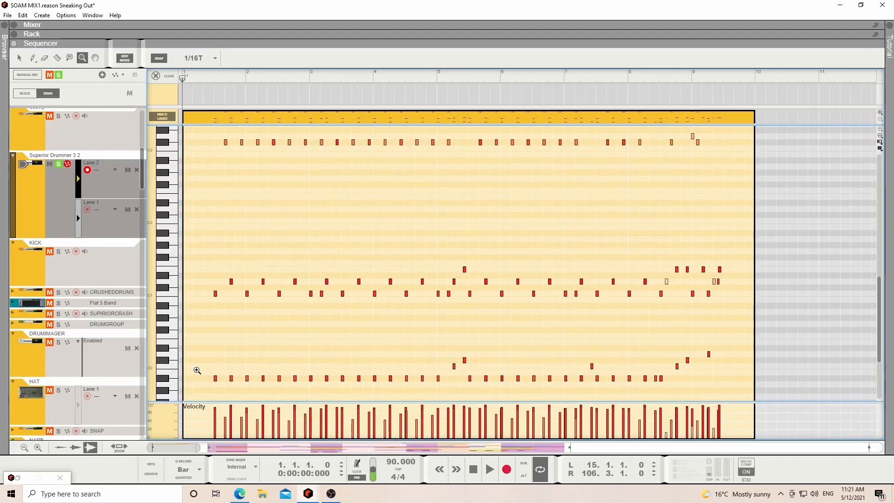
left_click(195, 57)
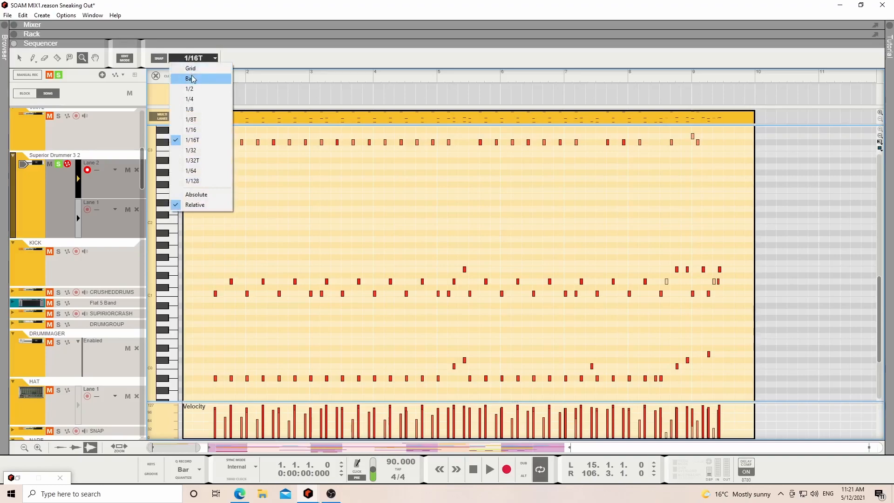
left_click(18, 60)
left_click(83, 58)
left_click_drag(767, 134, 142, 393)
left_click_drag(535, 147, 184, 360)
left_click_drag(200, 159, 398, 363)
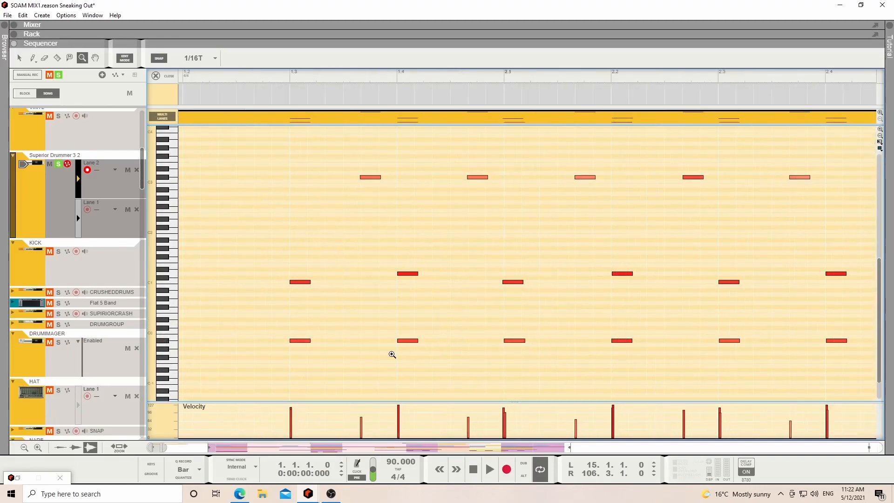
left_click_drag(270, 190, 751, 356)
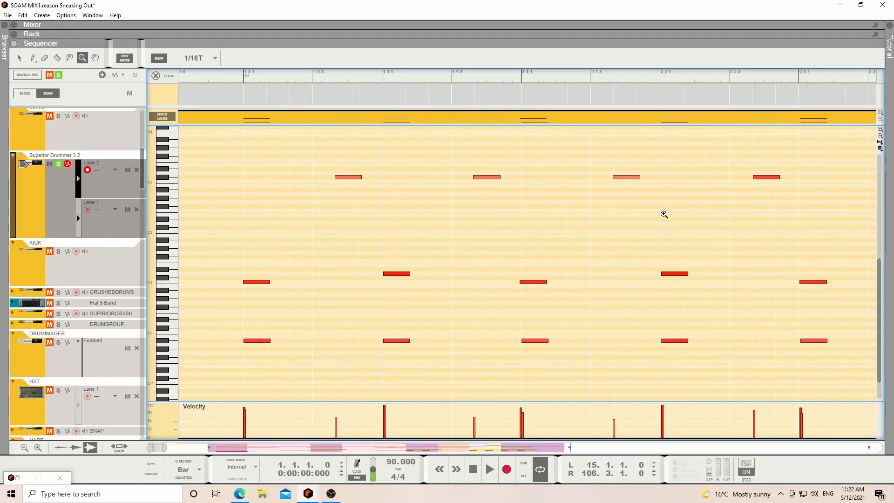
left_click_drag(163, 448, 189, 447)
left_click(119, 447)
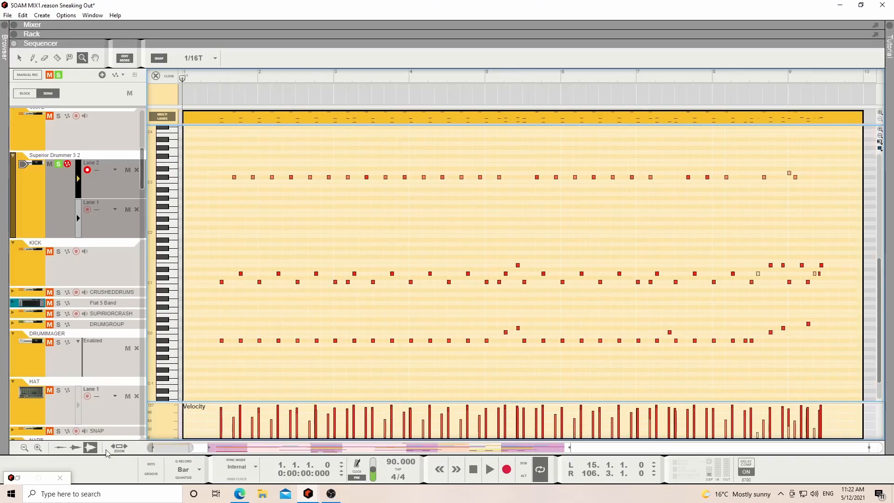
- Examine how far the groove's first drum notes at beats 1.3 and 1.4 start from the grid lines
left_click(19, 58)
key("y")
left_click_drag(248, 325, 197, 348)
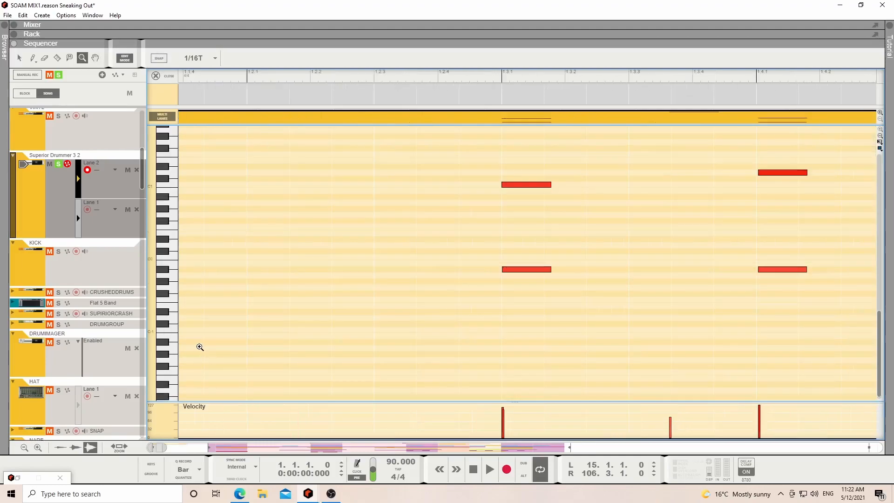
left_click_drag(522, 246, 497, 273)
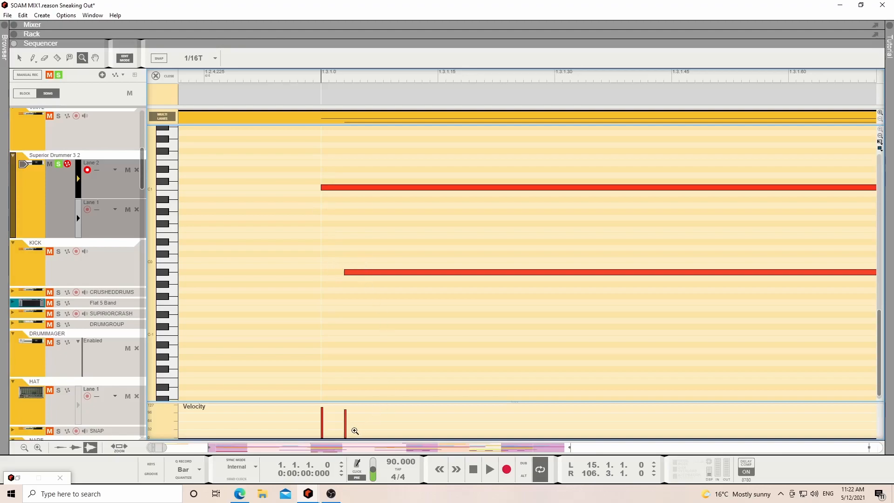
left_click_drag(205, 441, 250, 428)
left_click_drag(350, 157, 326, 184)
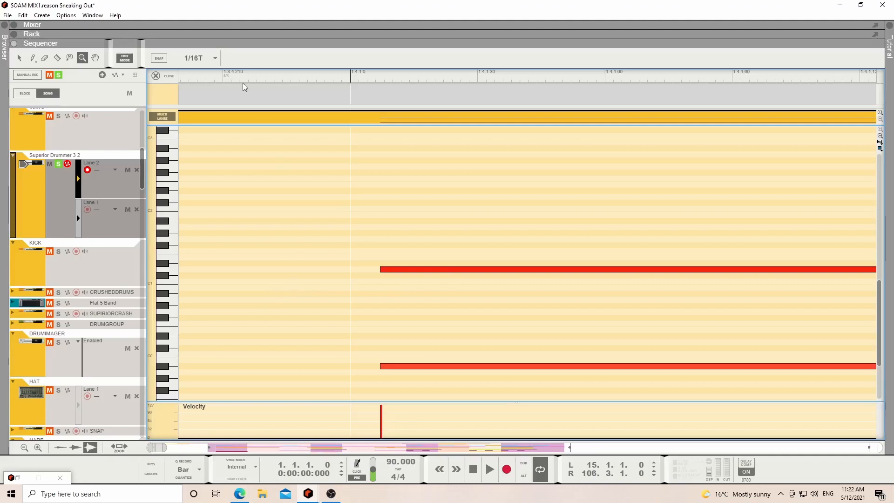
- Close the clip's note editor and undo the placement of the groove on Lane 2
left_click(168, 78)
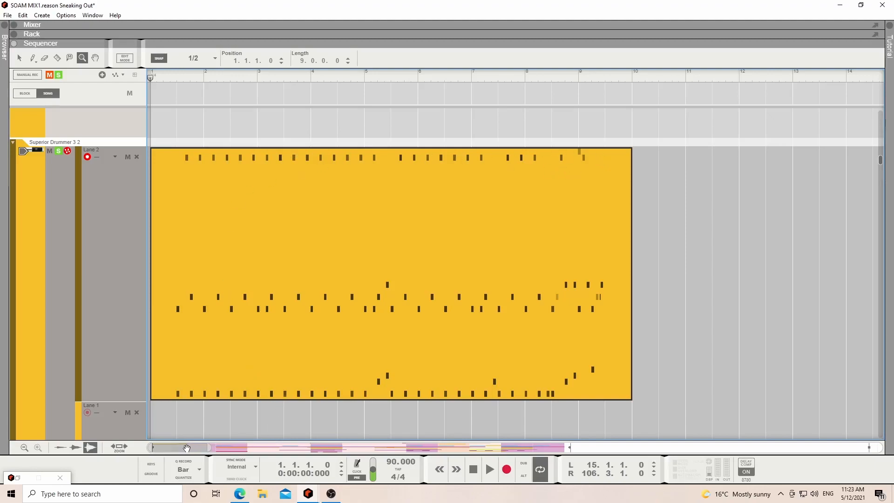
left_click_drag(208, 448, 460, 432)
scroll(427, 335, "down", 3)
scroll(419, 312, "down", 4)
scroll(409, 283, "up", 4)
scroll(409, 281, "down", 10)
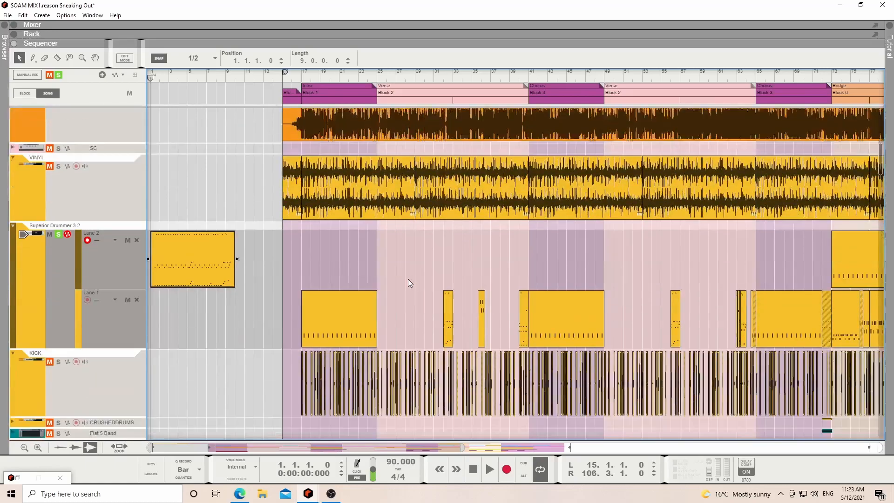
scroll(400, 300, "down", 3)
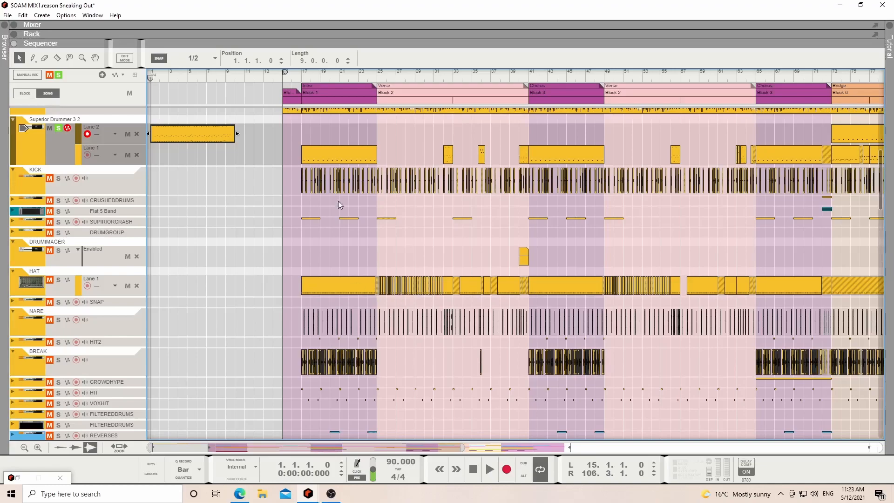
key("ctrl+z")
key("ctrl+z")
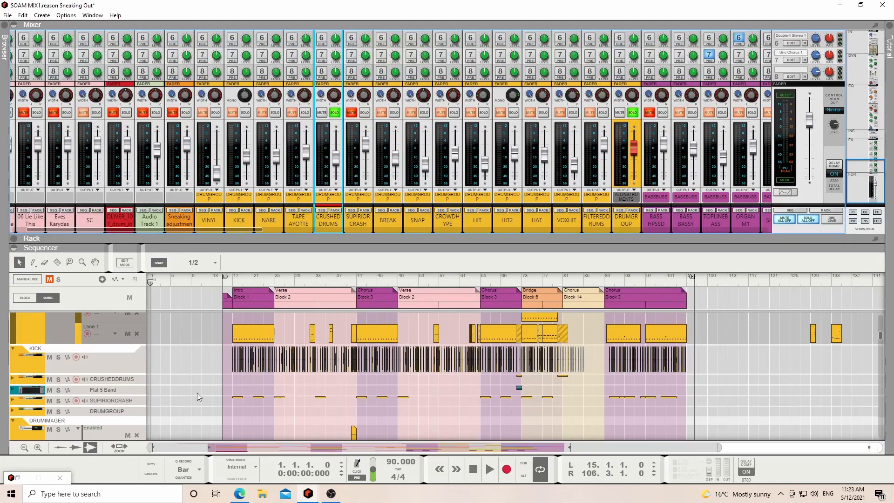
- Expand the CRUSHEDDRUMS track and audition its soloed clip from bar 72, just before the Bridge
left_click(14, 380)
left_click(516, 282)
key("space")
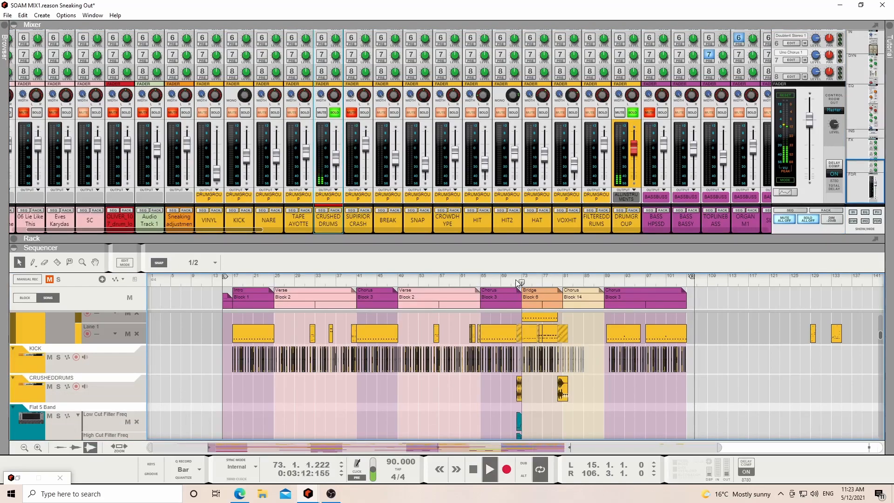
key("space")
scroll(516, 285, "down", 1)
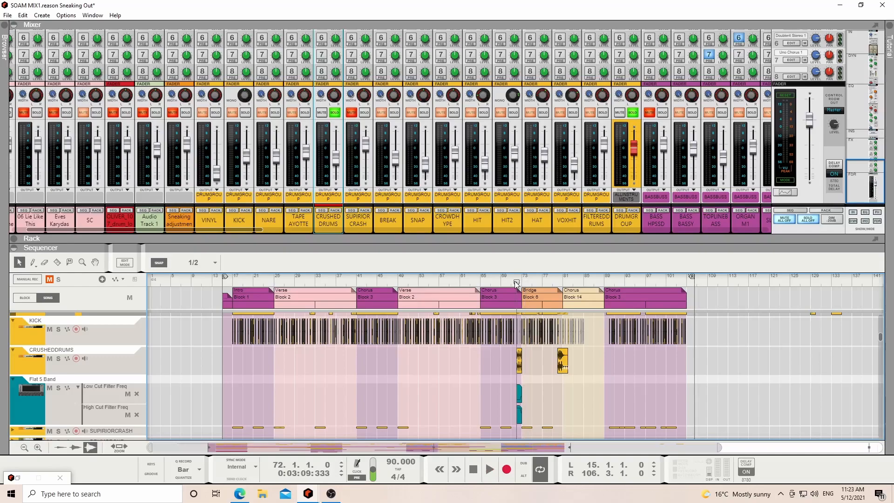
- Show the CRUSHED DRUMS rack devices and unfold them down to the Synapse GQ-7 graphic equalizer
left_click(337, 210)
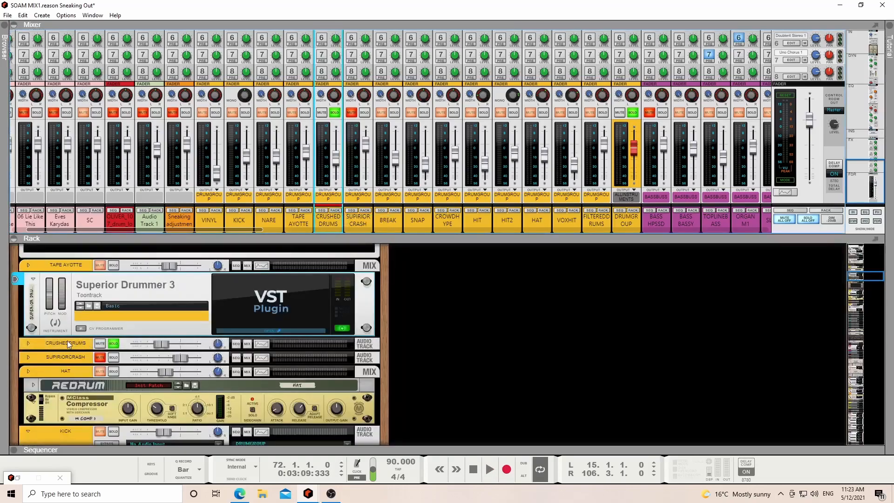
left_click(29, 344)
scroll(82, 370, "down", 2)
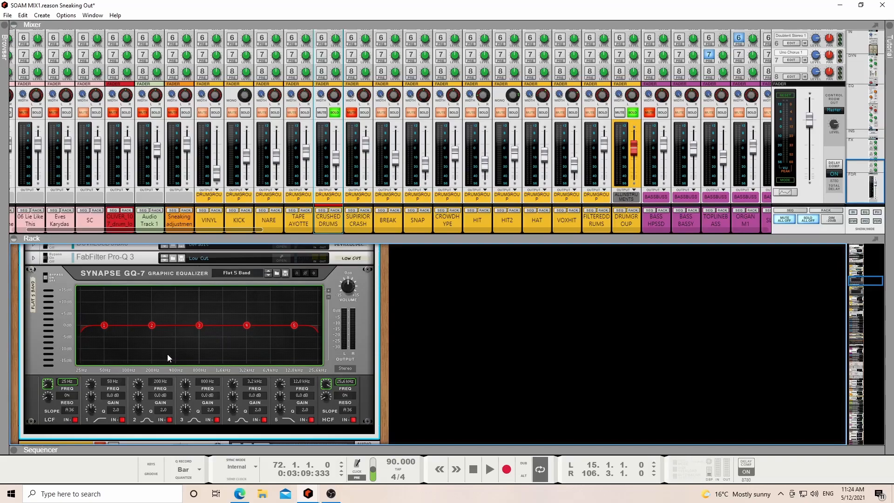
- Play the second CRUSHEDDRUMS clip around bar 80 with its GQ-7 equalizer shown in the rack
key("space")
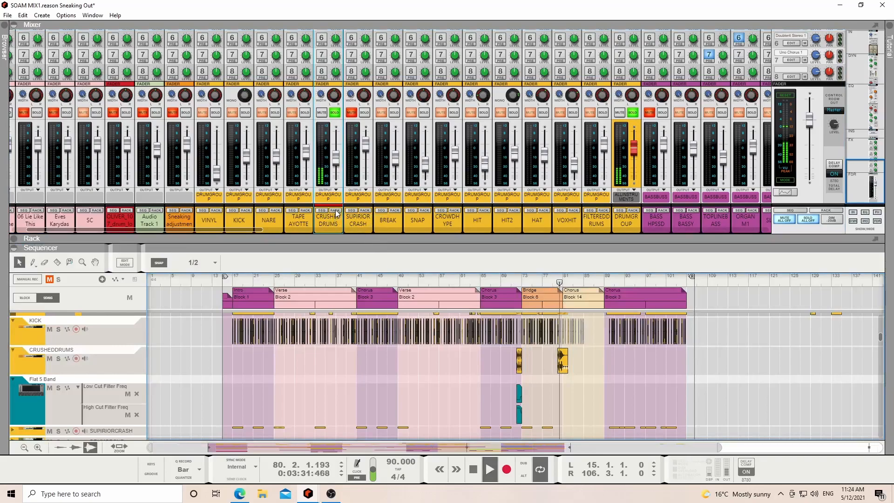
left_click(335, 210)
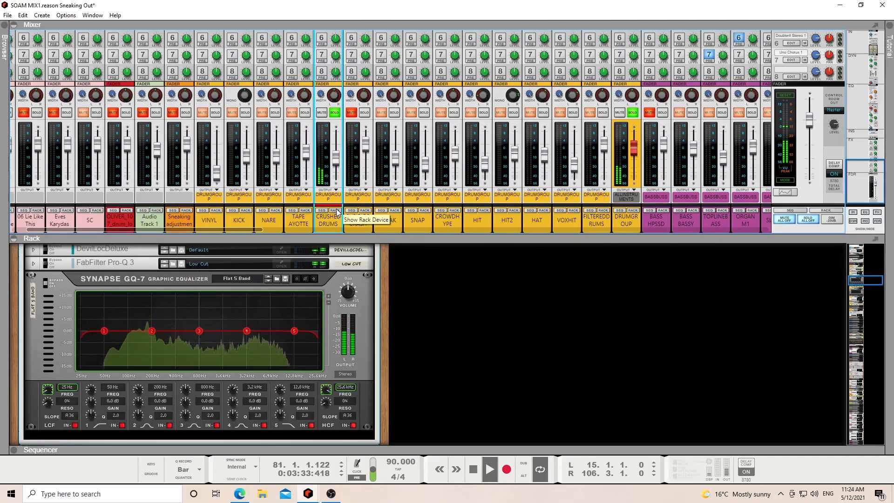
left_click_drag(340, 234, 342, 427)
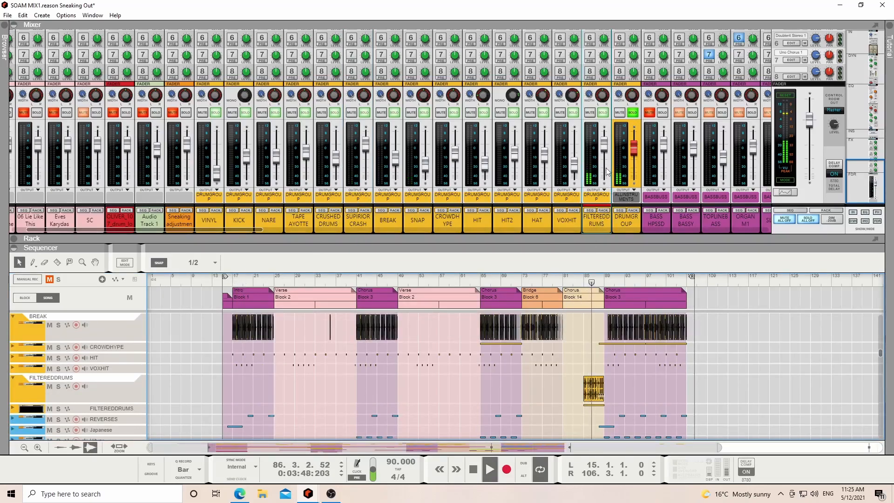
- Solo the FILTERED DRUMS channel while its clip in the last part of Chorus Block 14 plays
left_click(602, 113)
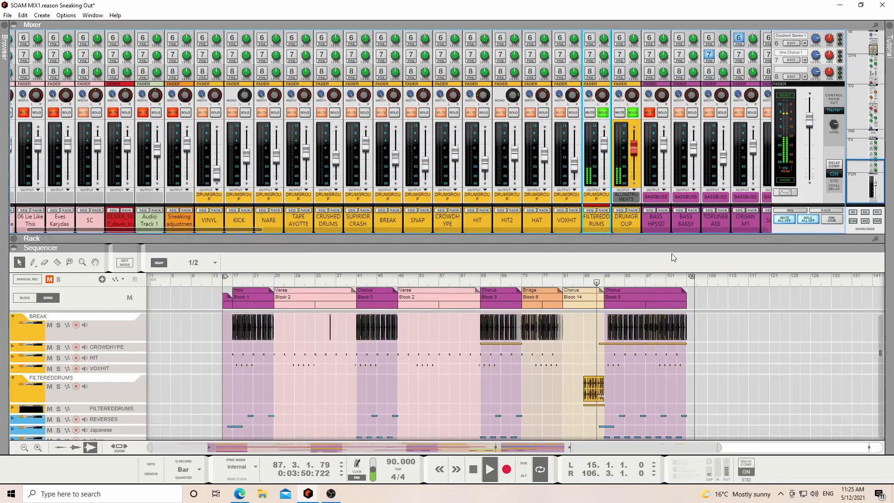
- Show the FILTERED DRUMS rack devices, unfold the insert effects to the Synchronous modulator, and play the soloed track with its filter setup in view
left_click(604, 210)
left_click(28, 250)
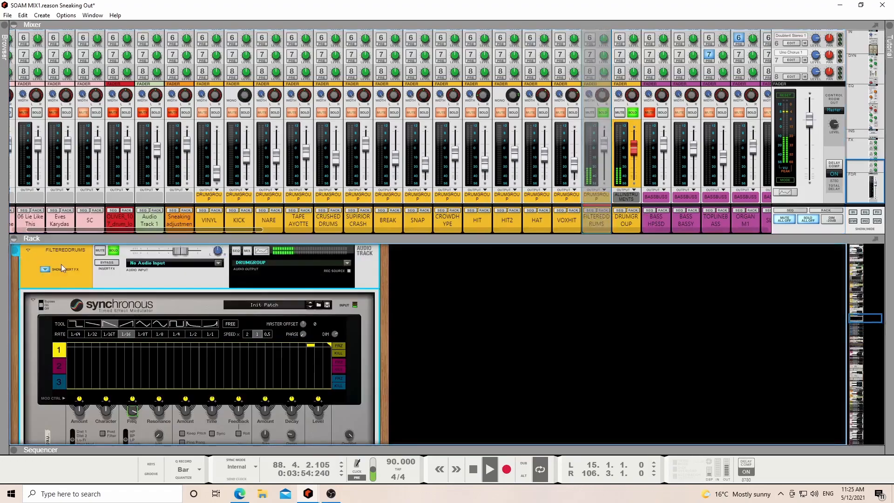
scroll(155, 354, "down", 2)
key("space")
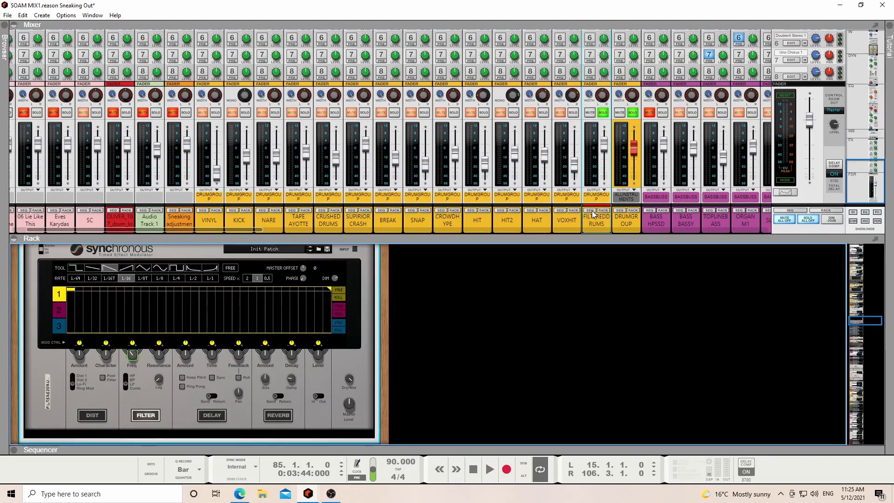
scroll(160, 340, "down", 1)
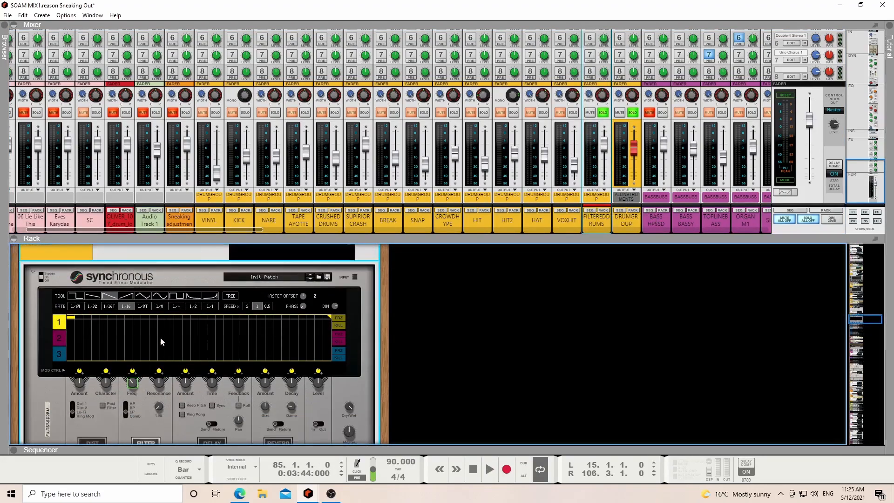
scroll(164, 334, "up", 3)
scroll(140, 373, "down", 3)
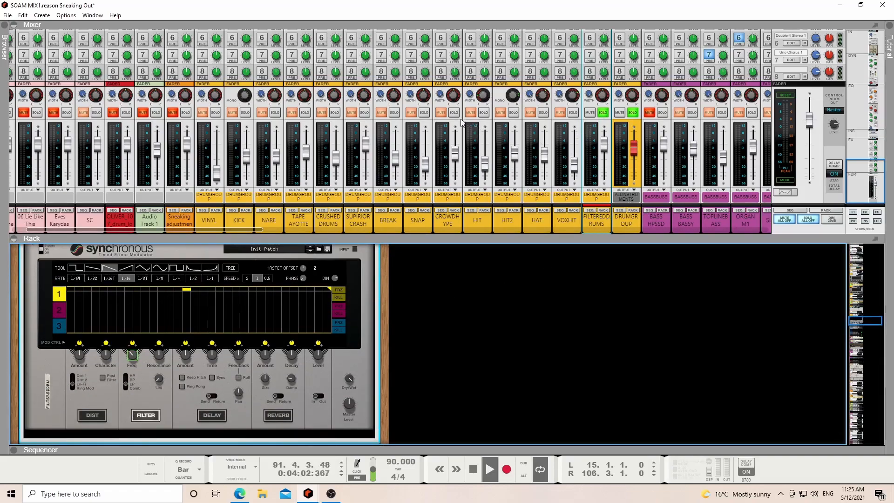
- Solo the CROWDHYPE channel during playback and show its rack devices
left_click(453, 112)
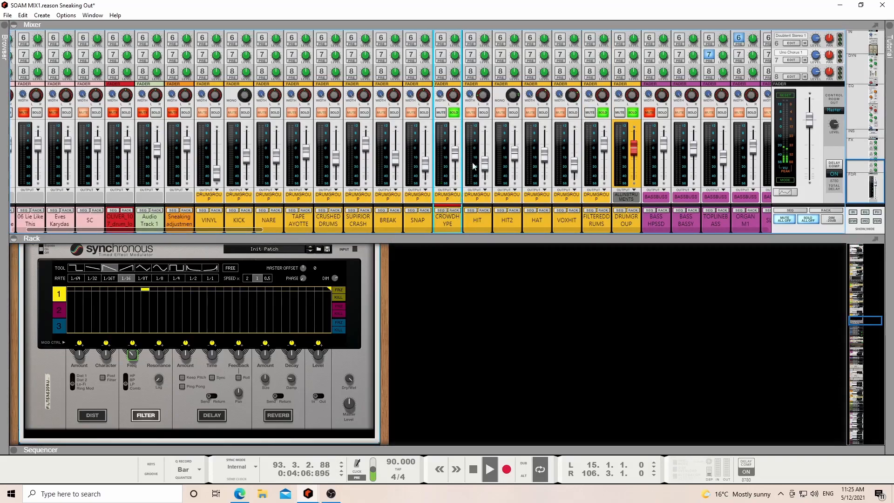
left_click(454, 211)
left_click(48, 251)
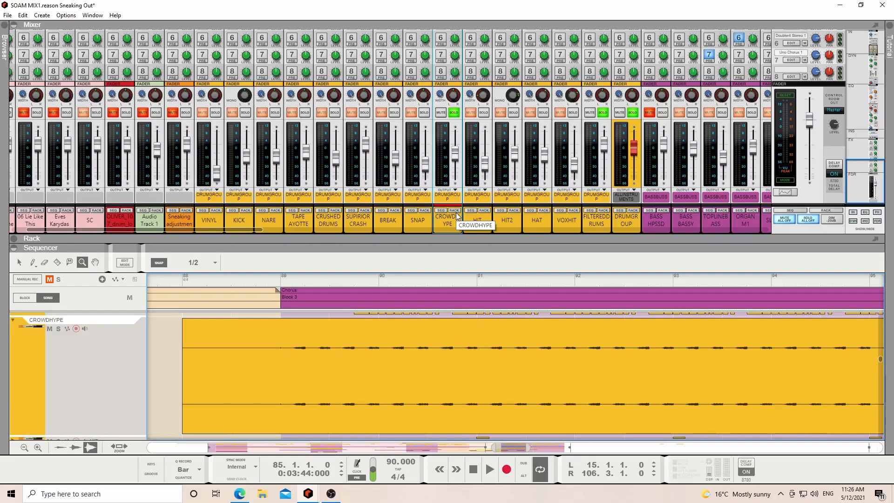
- Add KICK and NARE to the soloed channels and play from bar 89 at the start of the last Chorus
left_click(247, 113)
left_click(275, 112)
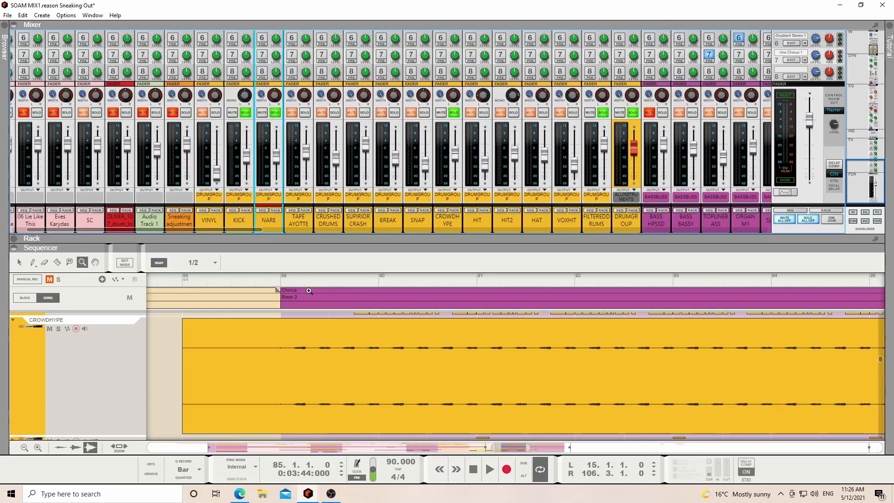
key("q")
left_click(275, 276)
key("space")
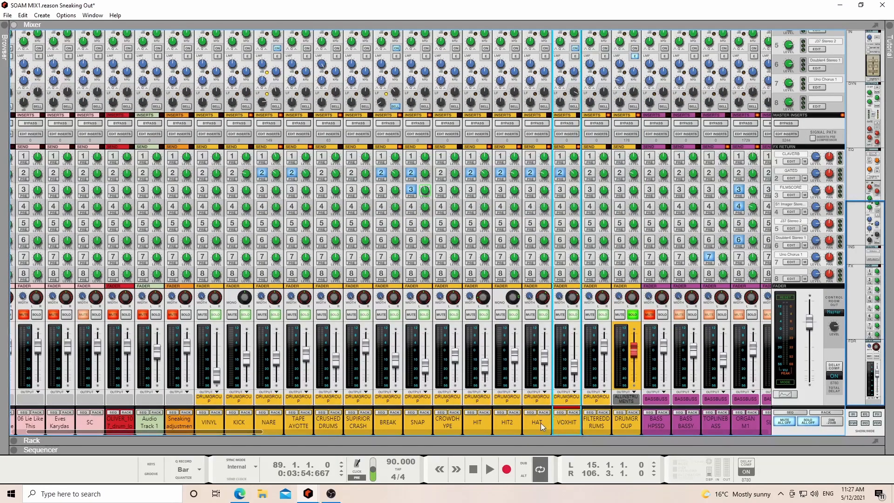
- Play from bar 89 with the faders of the selected drum channels using send 2 lowered and CROWDHYPE muted
left_click(476, 424, "shift")
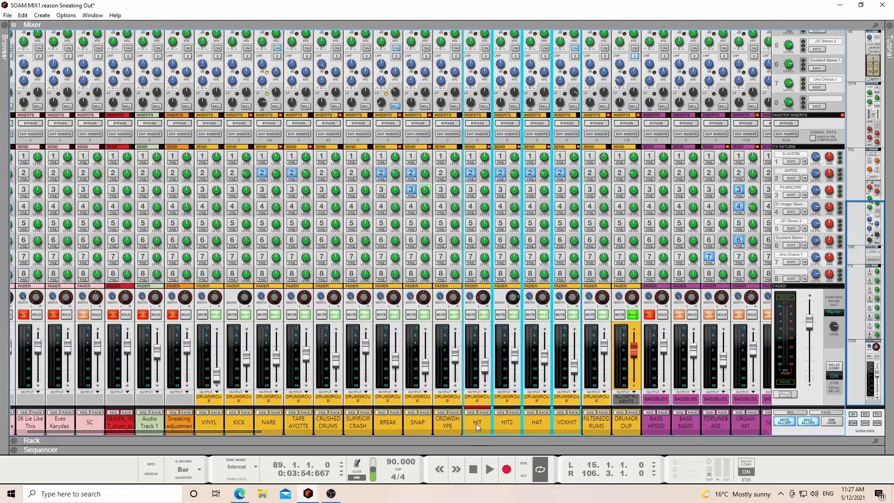
left_click(424, 421, "shift")
key("space")
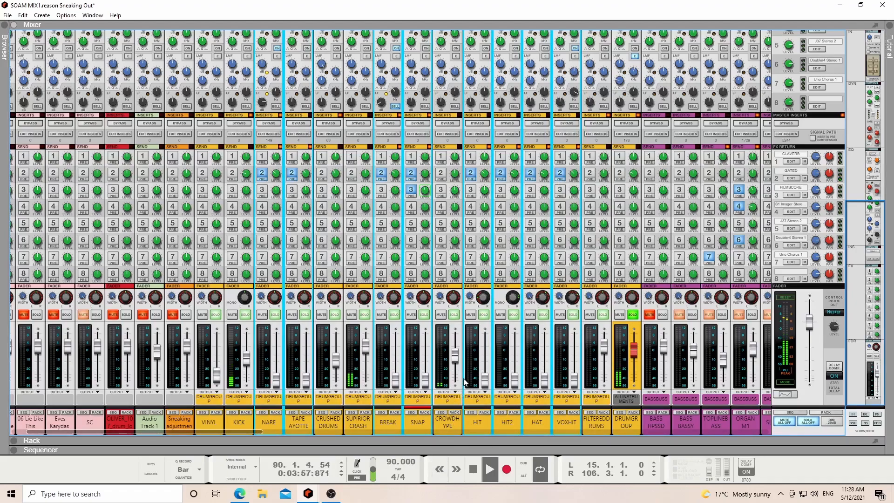
left_click(441, 316)
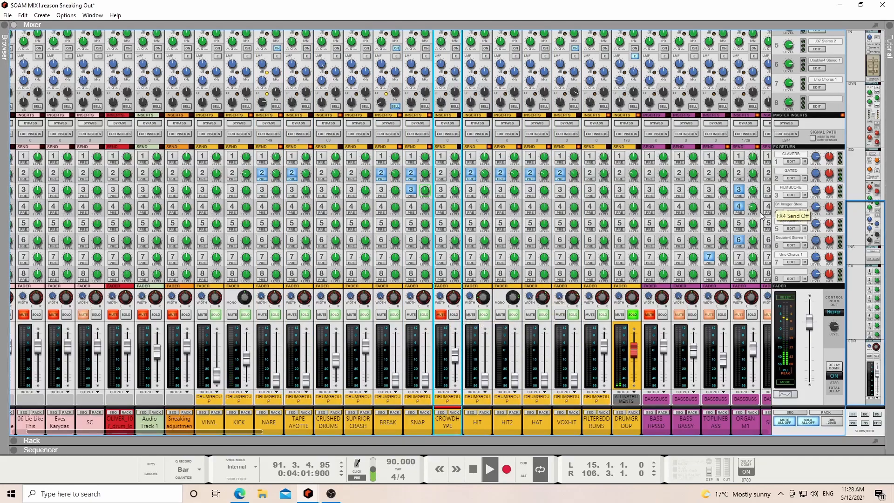
- Show the send 2 effect in the rack, unfold VerbSuite Classics and open its plugin window
left_click(792, 179)
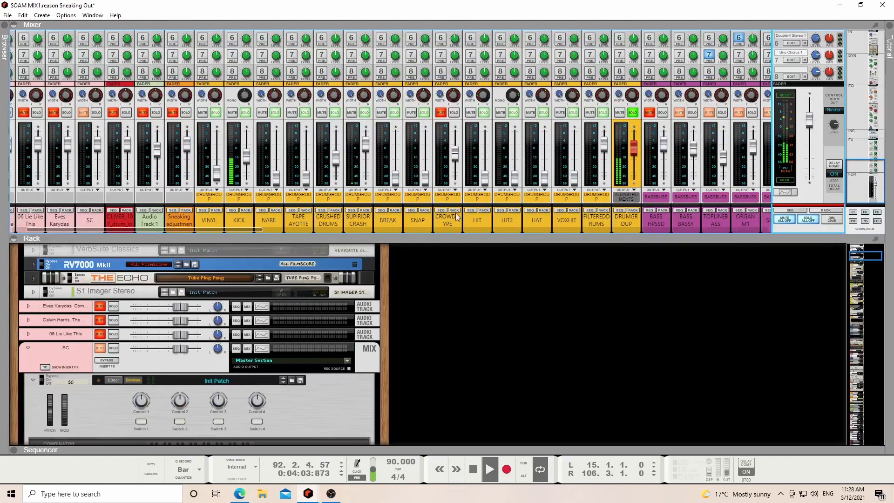
left_click(33, 250)
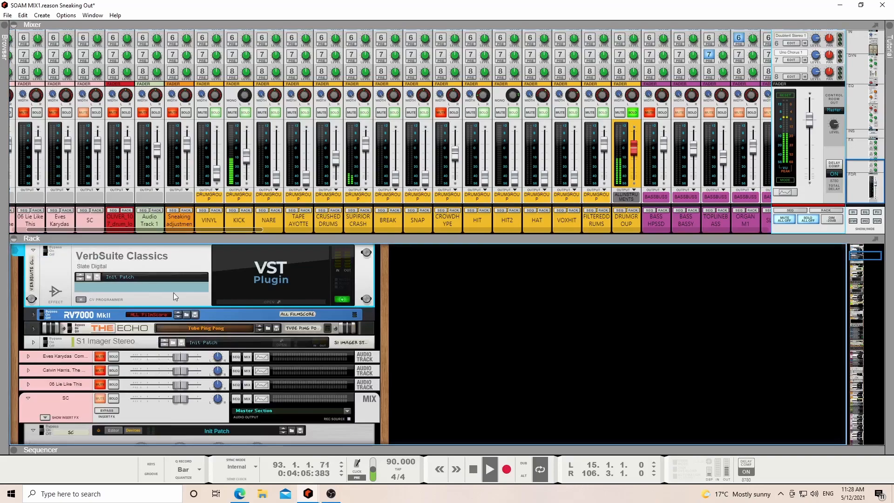
left_click(262, 302)
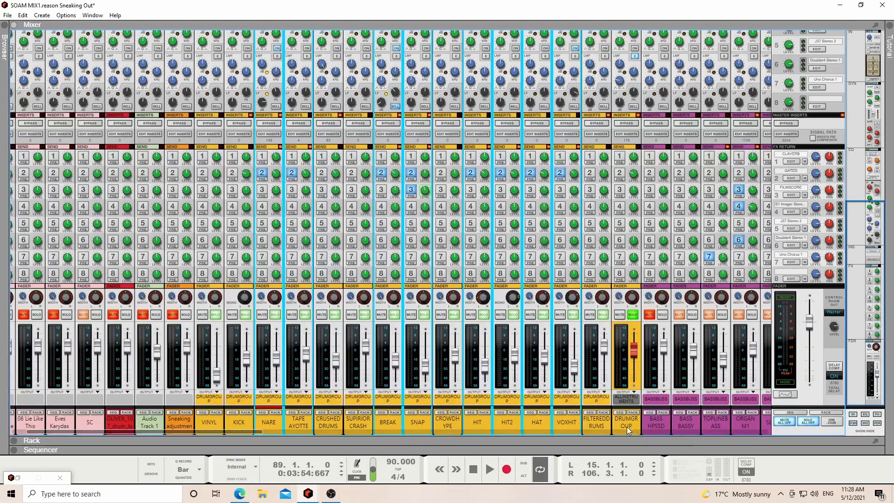
- Show the DRUMGROUP devices in the rack and audition the drums from bar 97 through the Master Bus Compressor
key("F6")
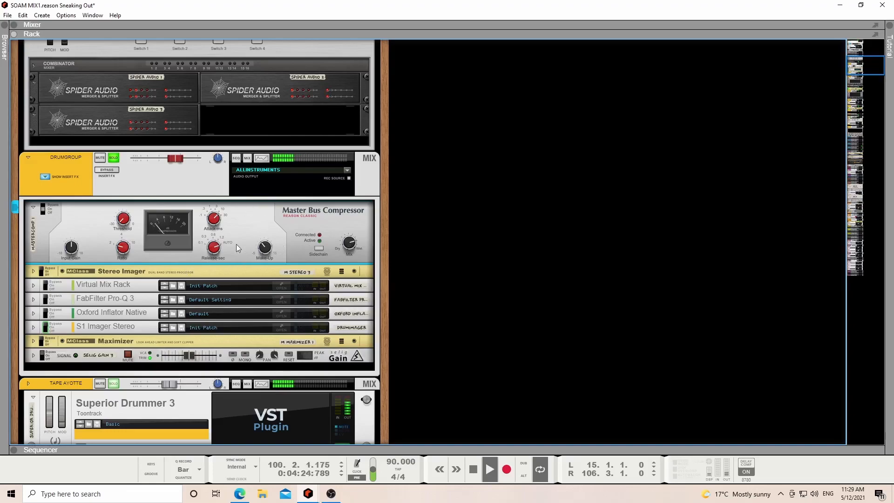
key("space")
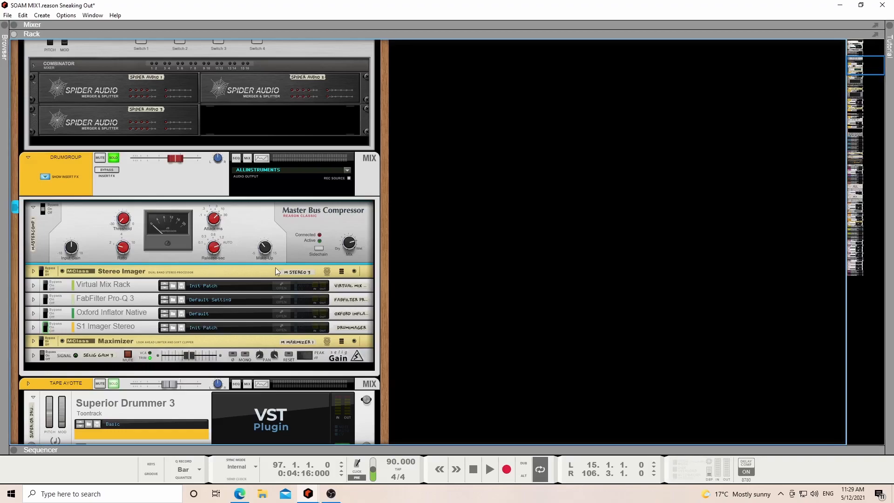
key("space")
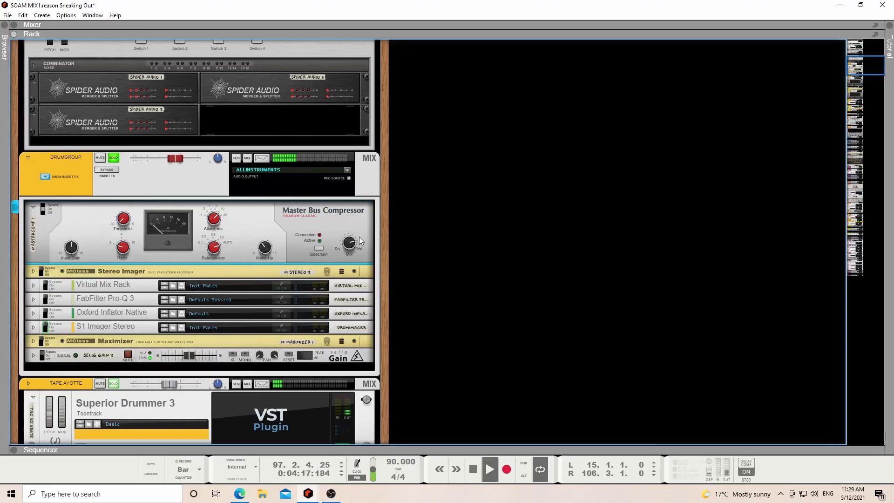
mouse_move(351, 249)
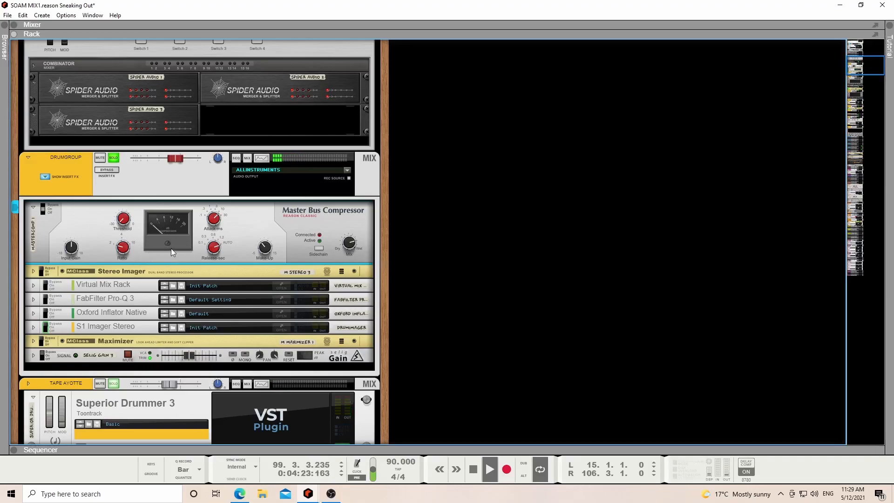
key("space")
- Unfold the DRUMGROUP Stereo Imager and compare the drums with it bypassed and switched back on during playback
left_click(33, 271)
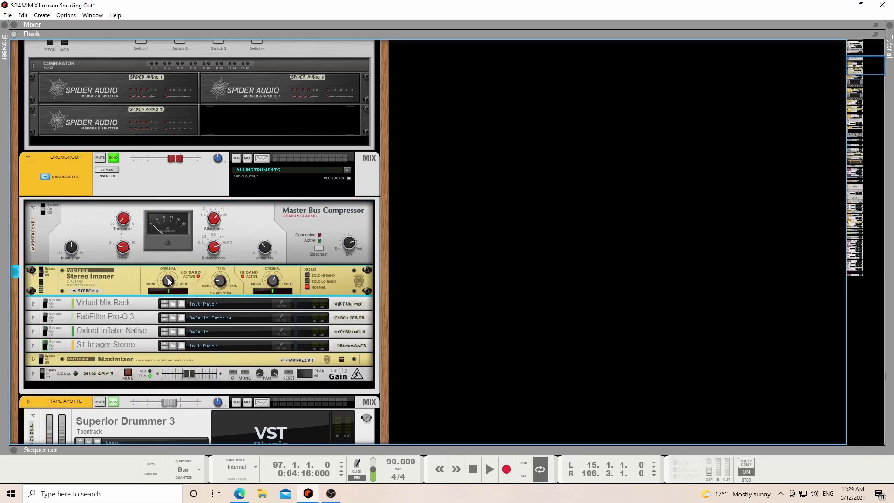
mouse_move(220, 285)
key("space")
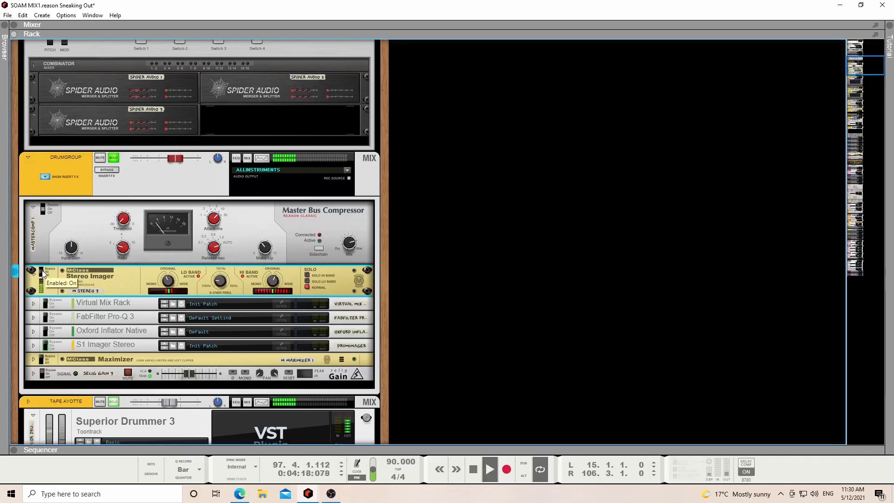
left_click(43, 273)
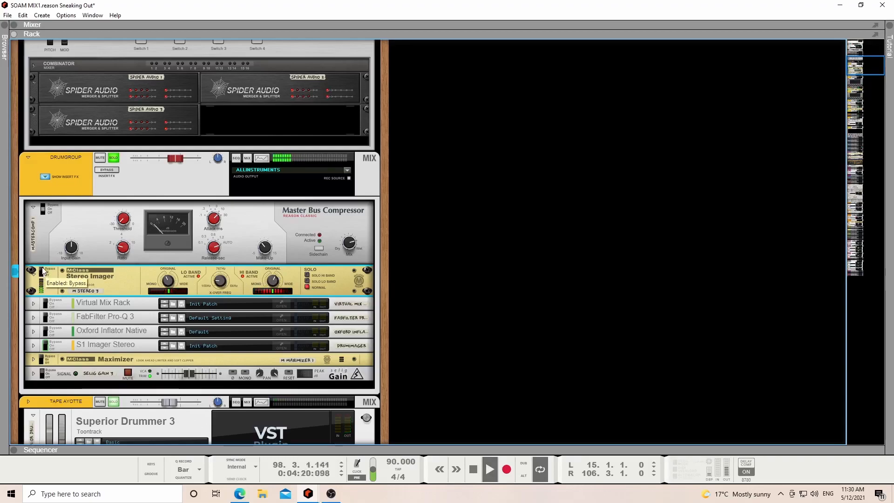
left_click(43, 272)
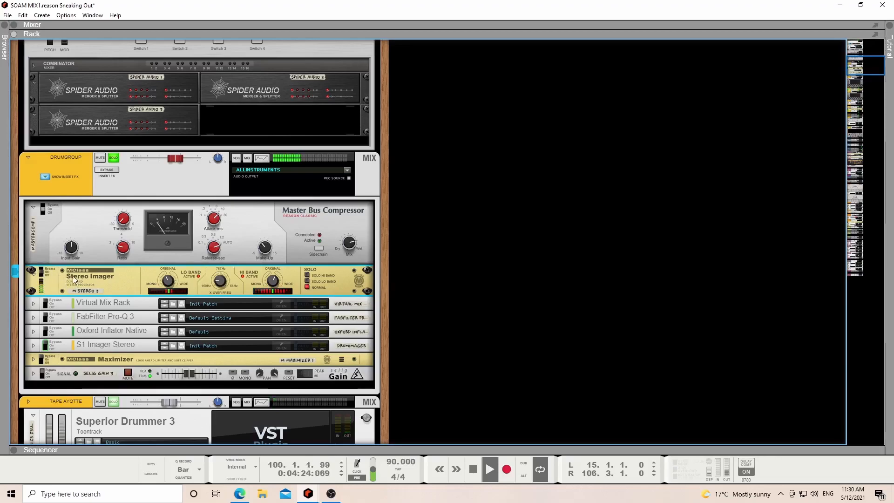
key("space")
- Unfold Virtual Mix Rack, open its window with the Revival module, and compare the playing drums with the effect bypassed
left_click(35, 303)
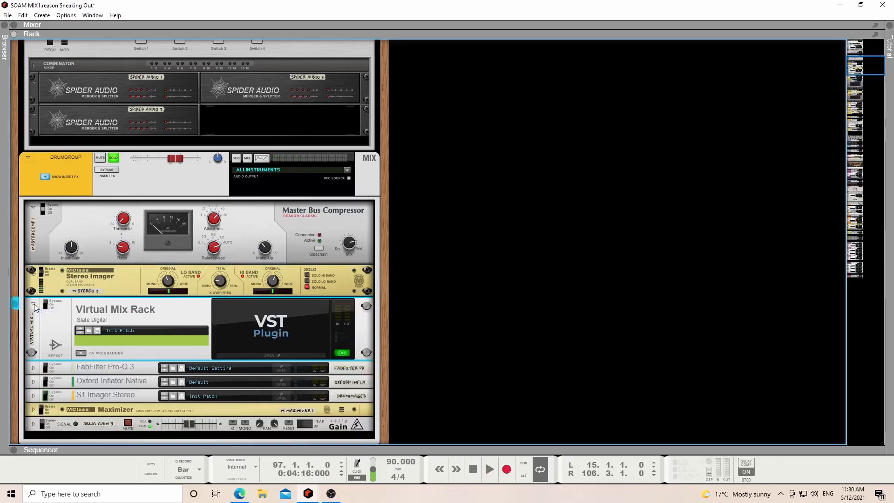
left_click(224, 353)
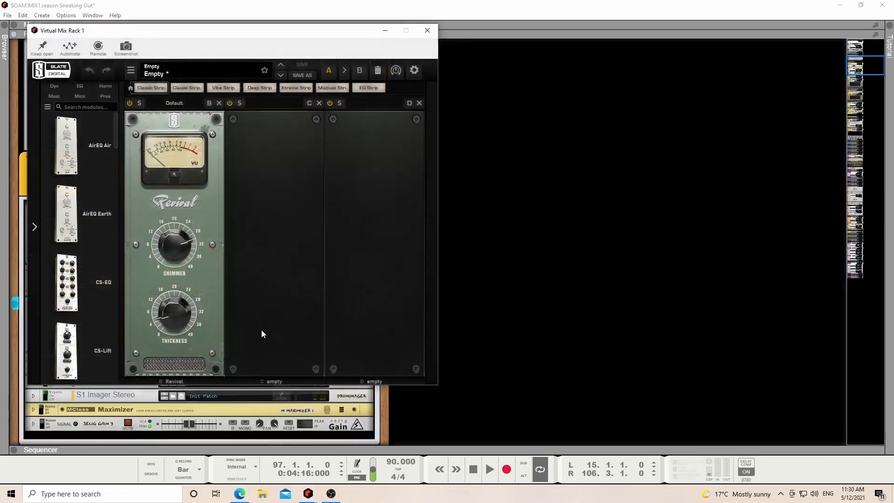
left_click_drag(234, 35, 558, 59)
key("space")
left_click(46, 309)
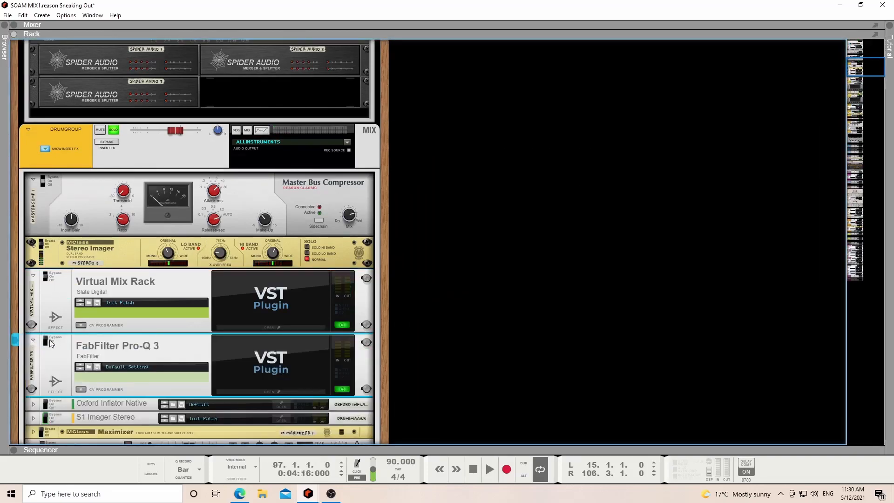
- Play the drums with the FabFilter Pro-Q 3 window open, inspect its low-end bell and low-cut bands, and close it
scroll(51, 343, "down", 3)
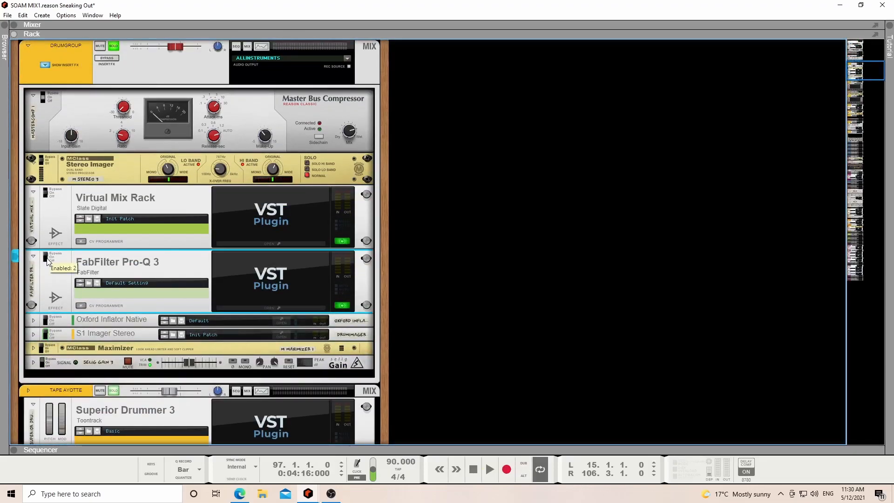
key("space")
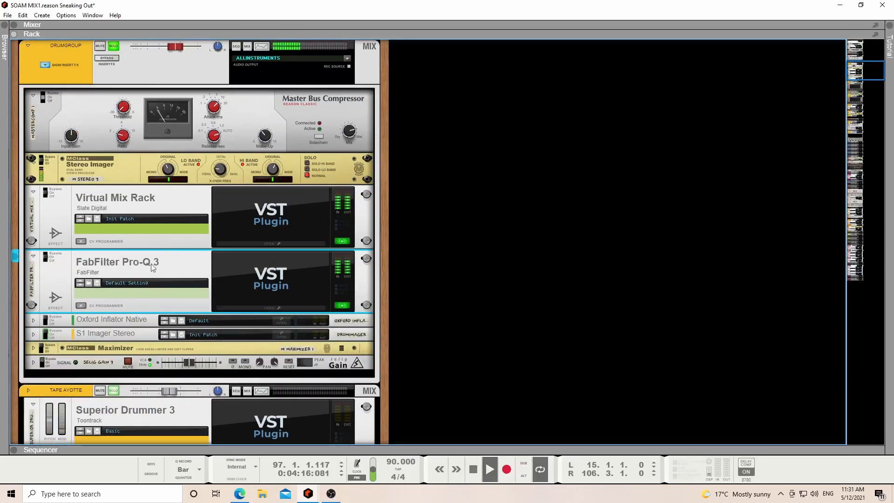
left_click(275, 309)
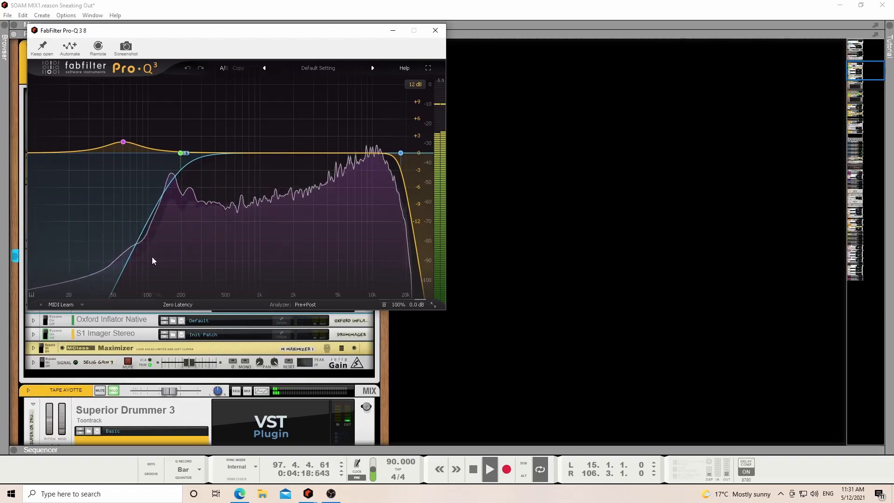
mouse_move(120, 133)
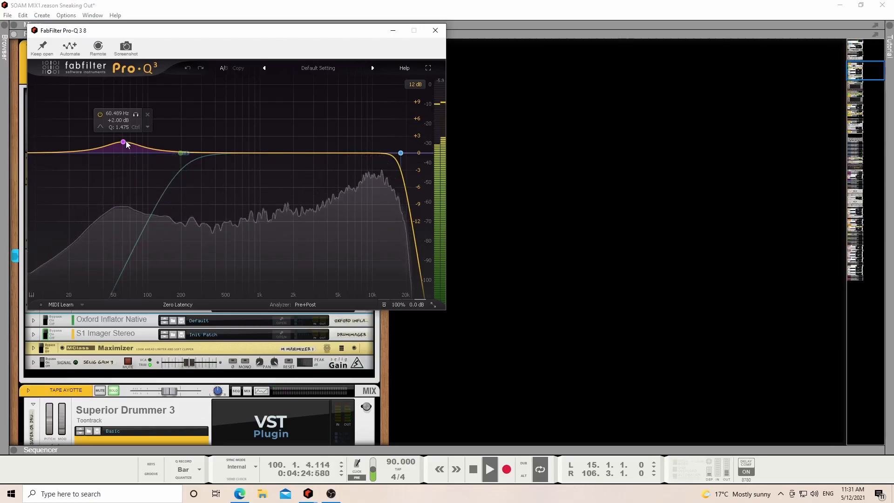
mouse_move(182, 158)
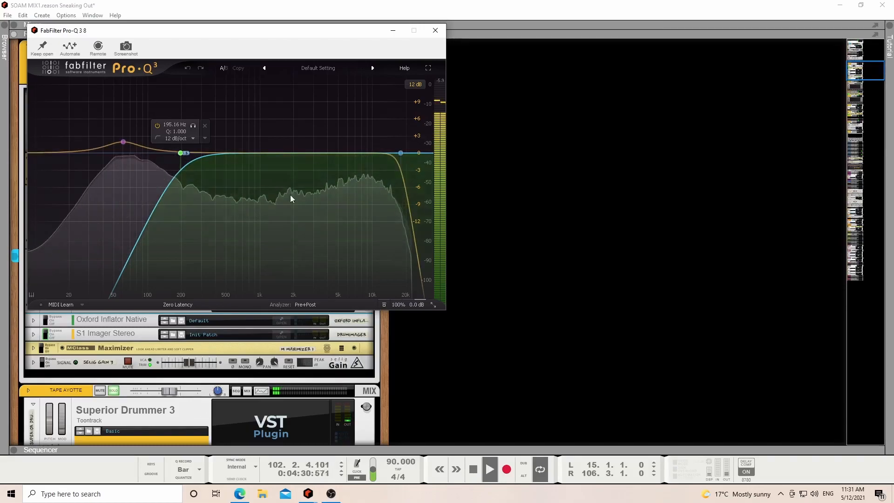
left_click(435, 30)
- Unfold Oxford Inflator Native, inspect its settings during playback, and compare the drums with the effect bypassed and enabled
left_click(46, 325)
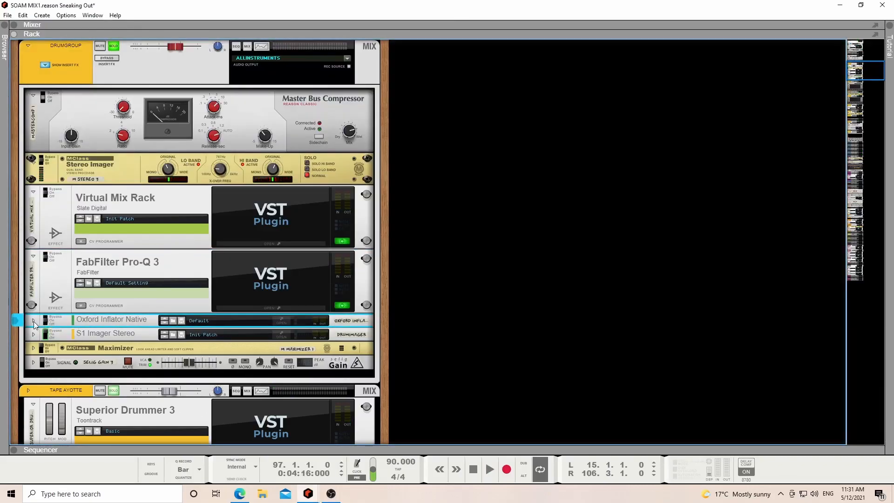
left_click(33, 320)
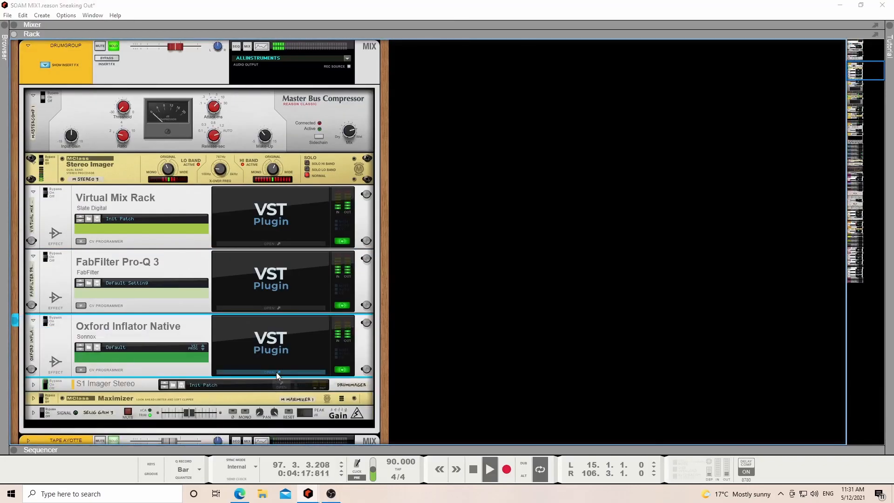
left_click(276, 372)
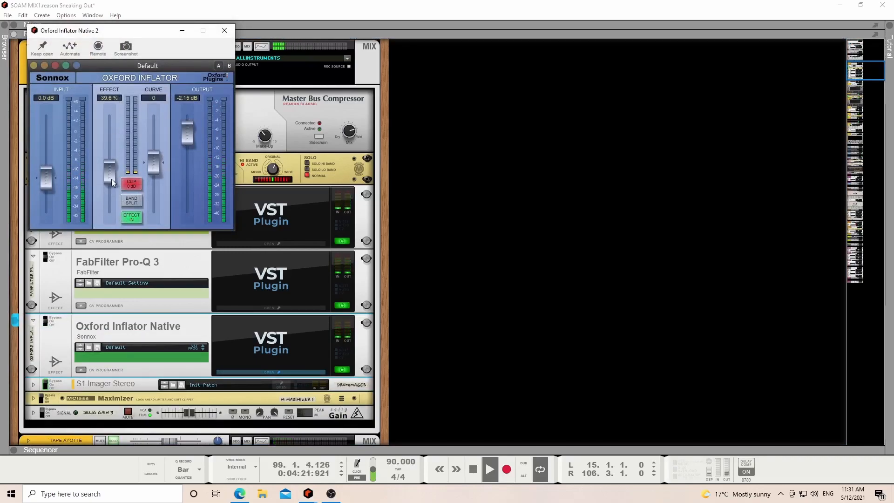
left_click(182, 30)
left_click(46, 318)
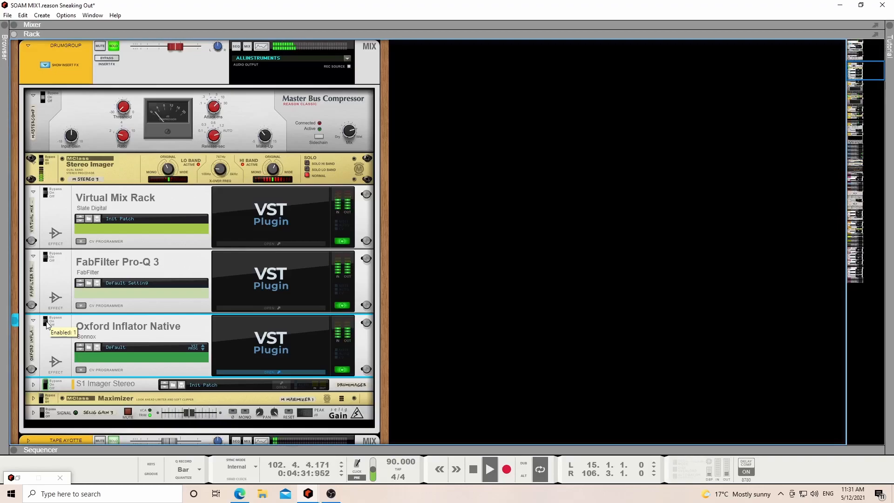
left_click(48, 322)
scroll(89, 368, "down", 1)
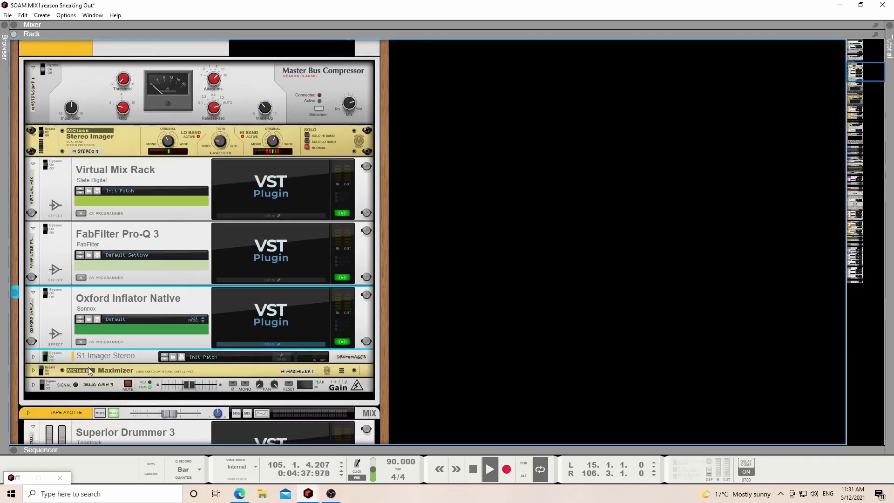
- Unfold the DRUMGROUP MClass Maximizer, play the drums through it while inspecting its settings, and unfold Selig Gain below it
key("space")
left_click(39, 369)
left_click(42, 371)
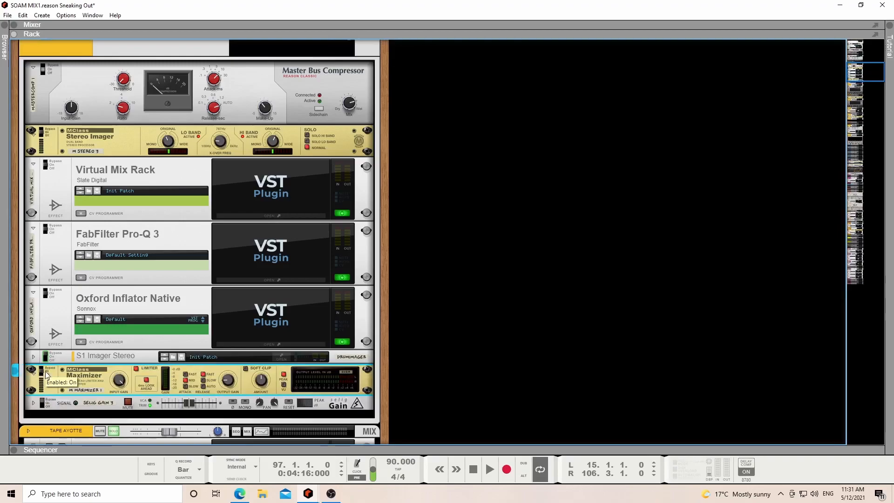
scroll(78, 373, "down", 2)
key("space")
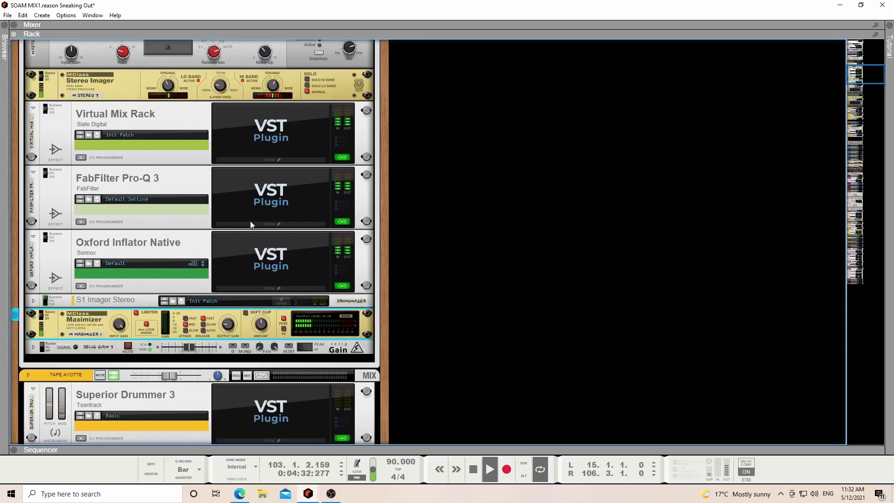
scroll(138, 389, "down", 1)
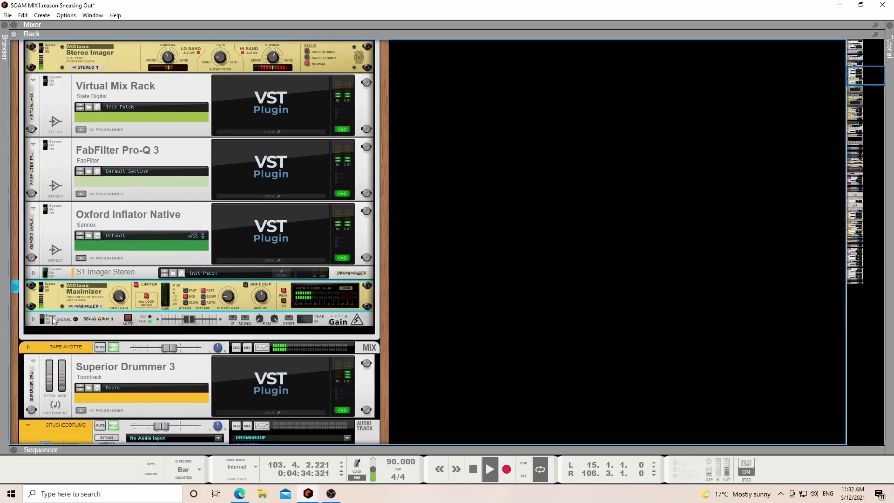
left_click(34, 320)
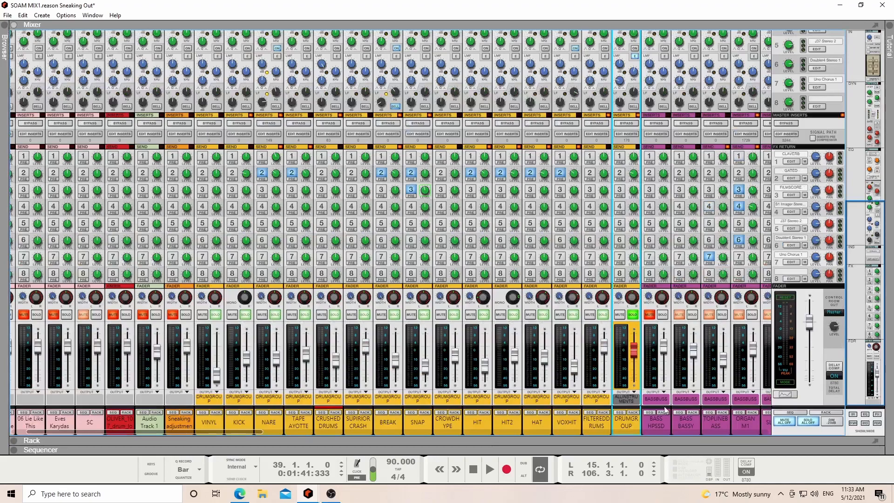
- Play the soloed drums from bar 39, viewing the DRUMGROUP sequencer track and the drum channels in the enlarged mixer
key("space")
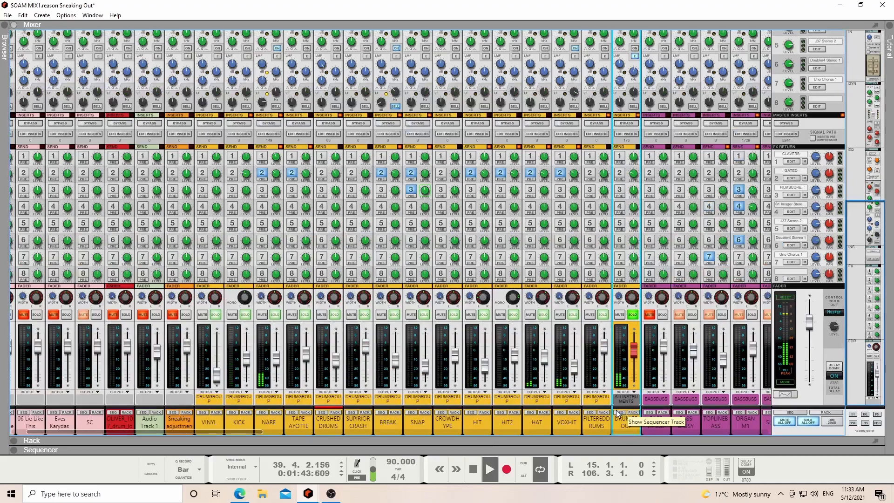
left_click(619, 412)
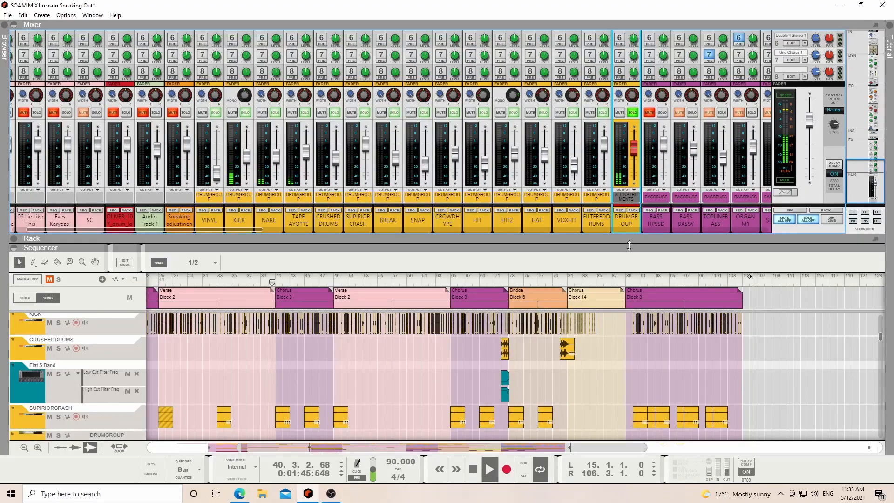
left_click_drag(600, 243, 661, 488)
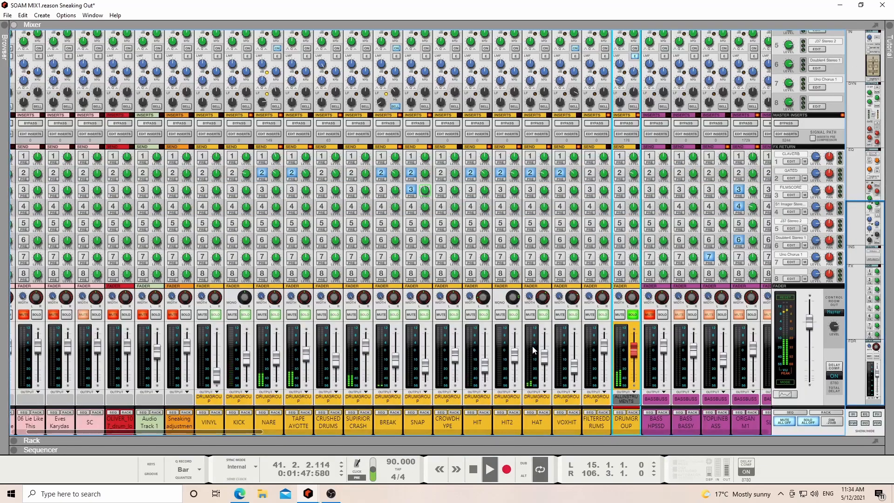
scroll(536, 368, "up", 4)
scroll(588, 341, "down", 4)
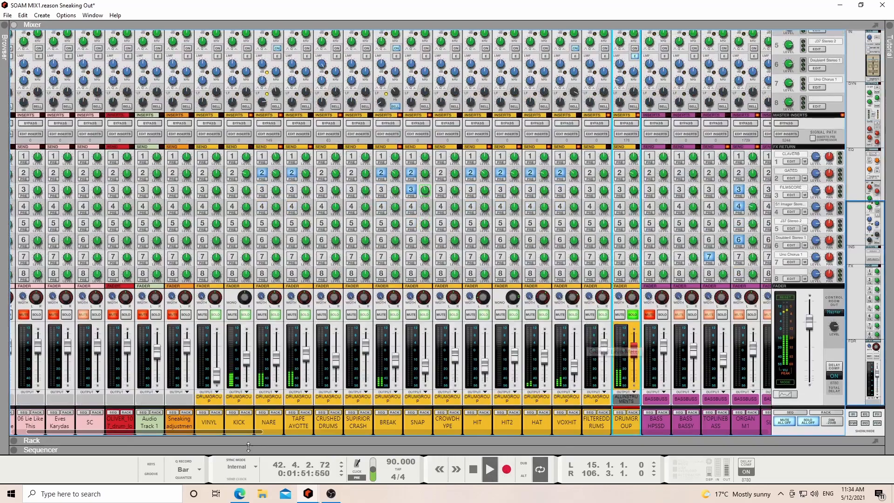
- Show the BASSBUSS sequencer track, stop playback, solo BASS BASSY, and show that bass channel's rack device
left_click_drag(240, 432, 351, 431)
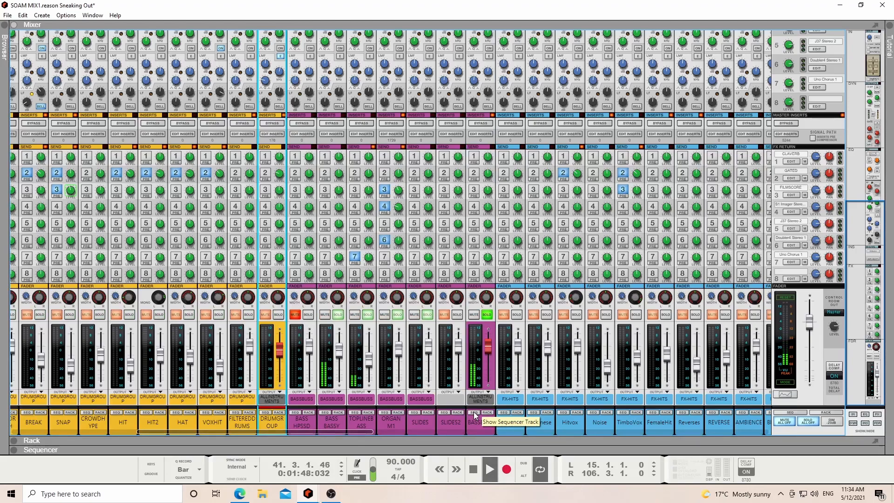
left_click(473, 412)
key("space")
left_click(338, 113)
left_click(339, 211)
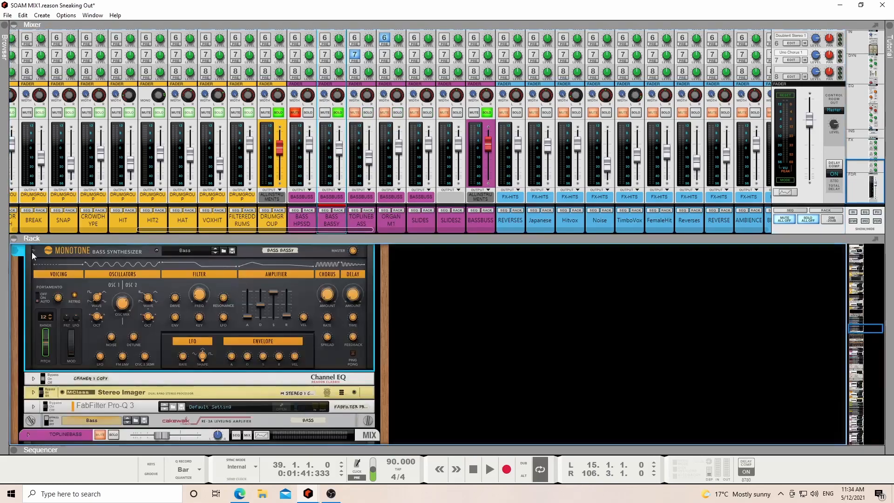
- Play the soloed BASS BASSY from bar 39 and view its Monotone Bass Synthesizer in an enlarged rack
scroll(93, 346, "up", 2)
scroll(130, 346, "down", 2)
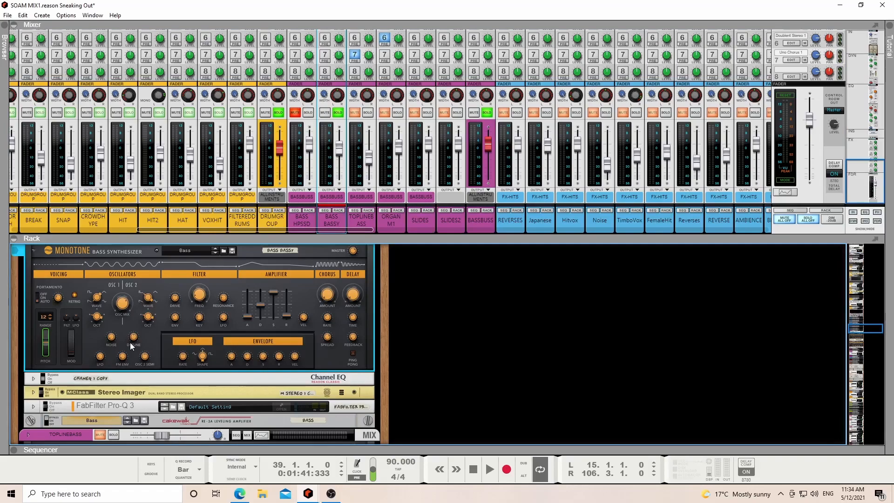
key("space")
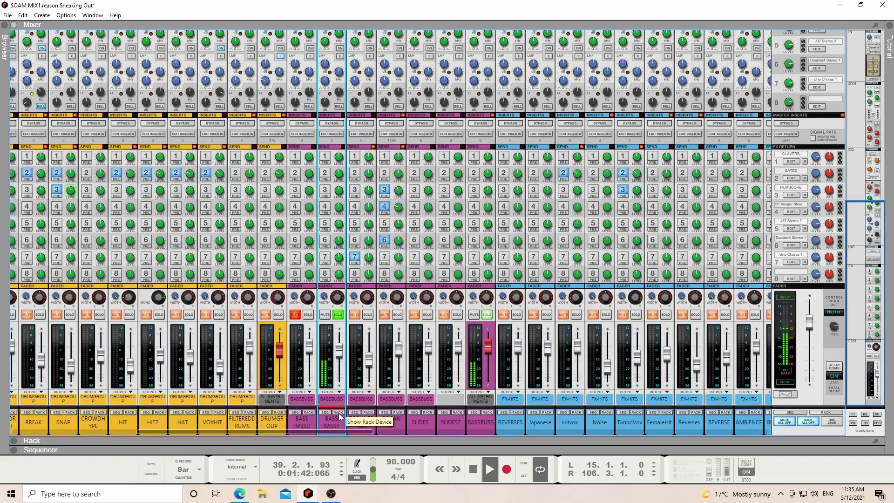
left_click(325, 413)
left_click(339, 210)
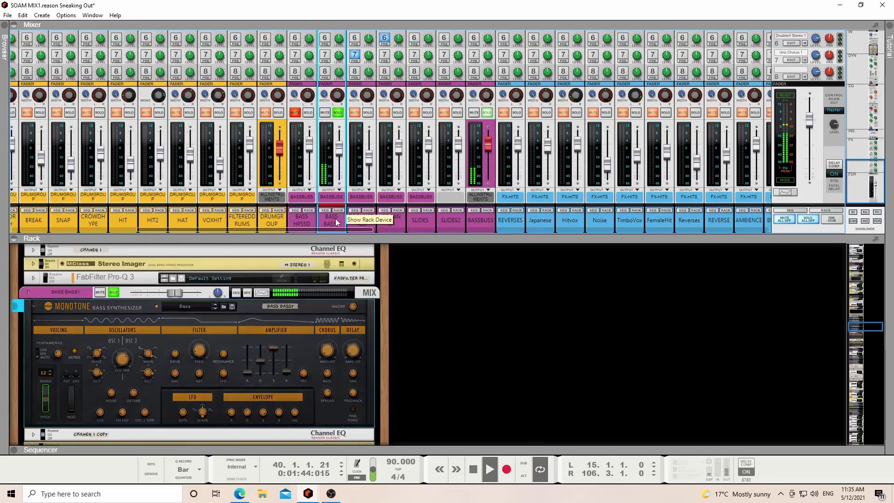
left_click_drag(222, 238, 218, 112)
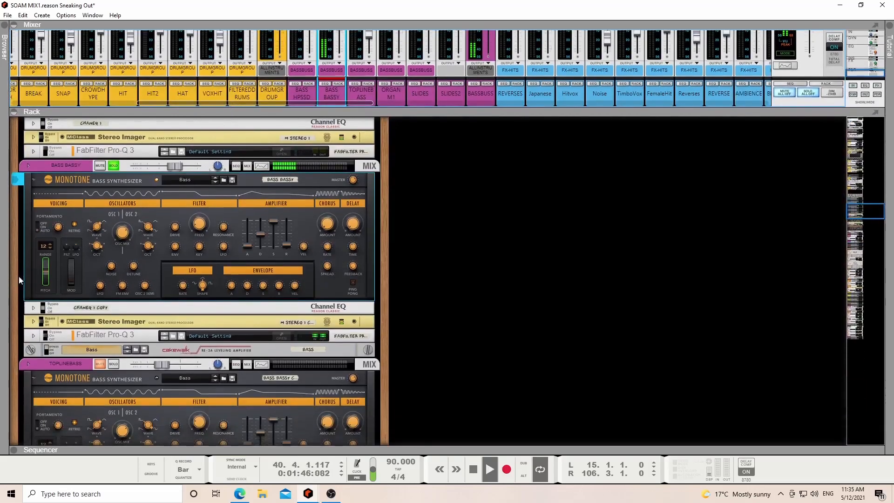
- Unfold the BASS BASSY Channel EQ and Stereo Imager and inspect their band and width settings around playback
left_click(33, 308)
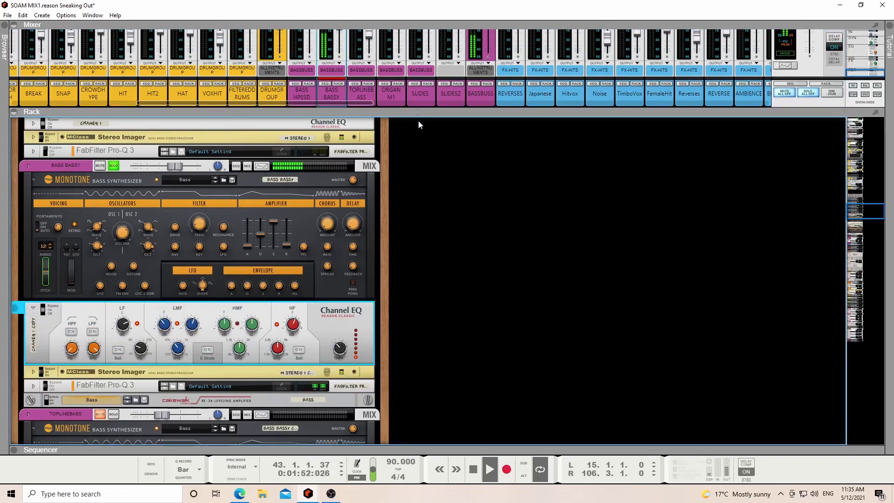
key("space")
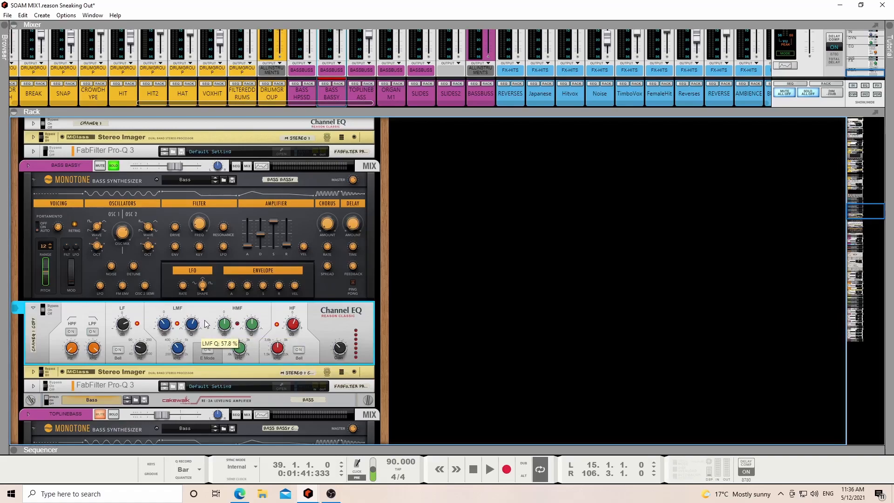
left_click(262, 166)
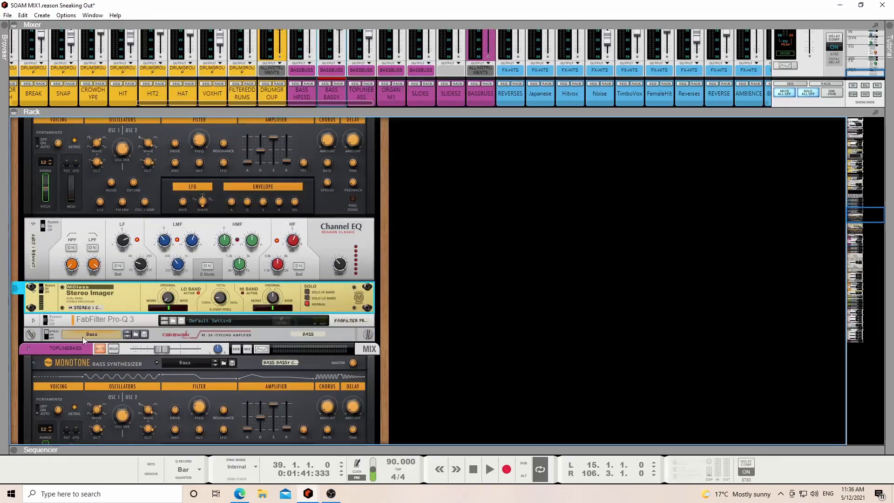
key("space")
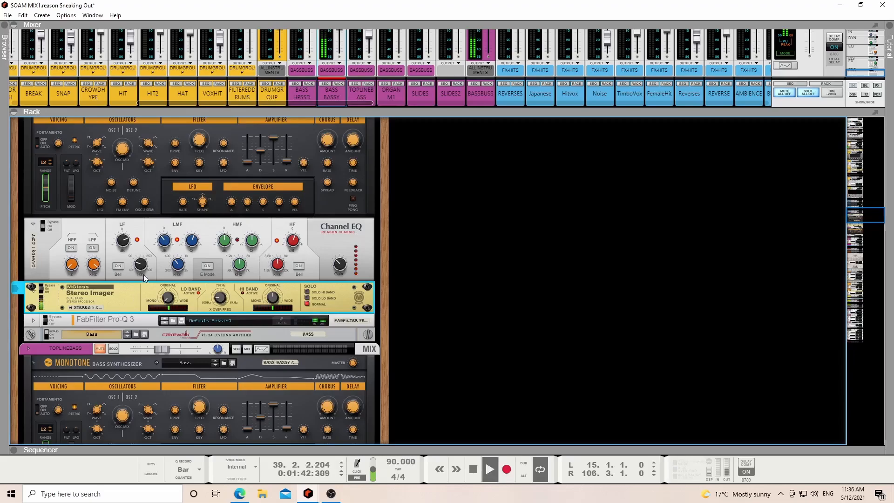
mouse_move(222, 300)
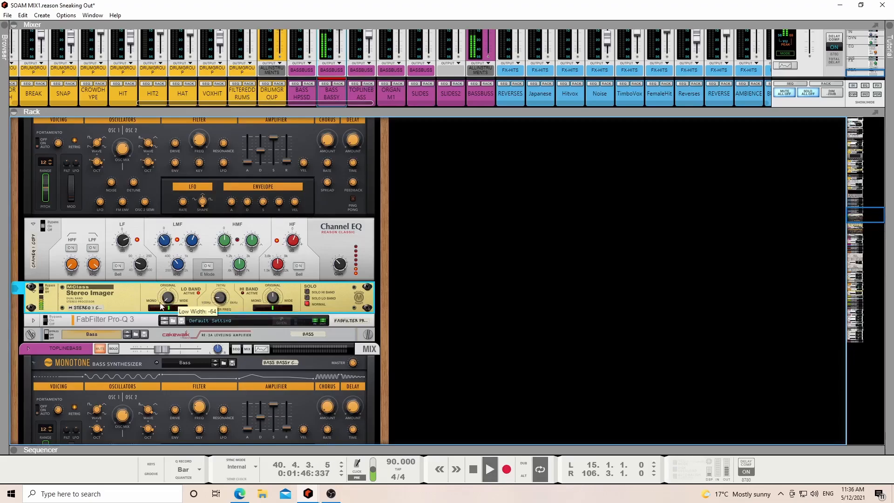
- Unfold the BASS BASSY FabFilter Pro-Q 3, inspect the low-cut band in its window during playback, and close the window
left_click(32, 320)
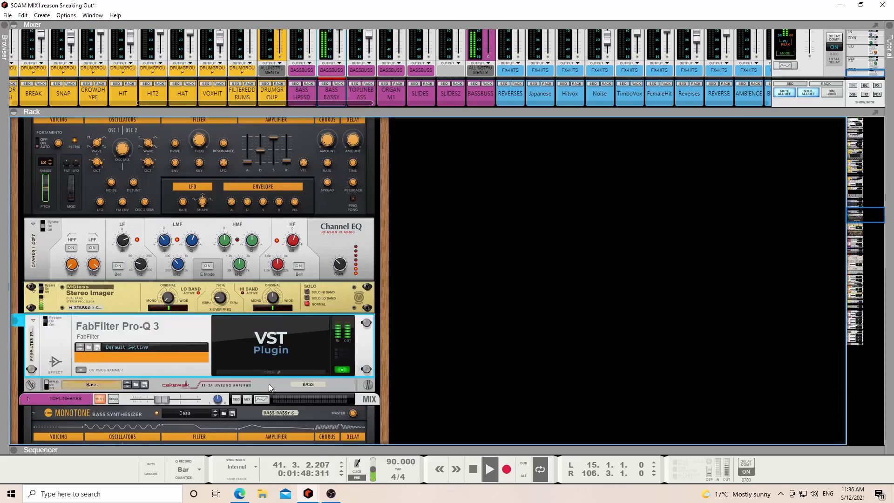
left_click(267, 372)
mouse_move(97, 153)
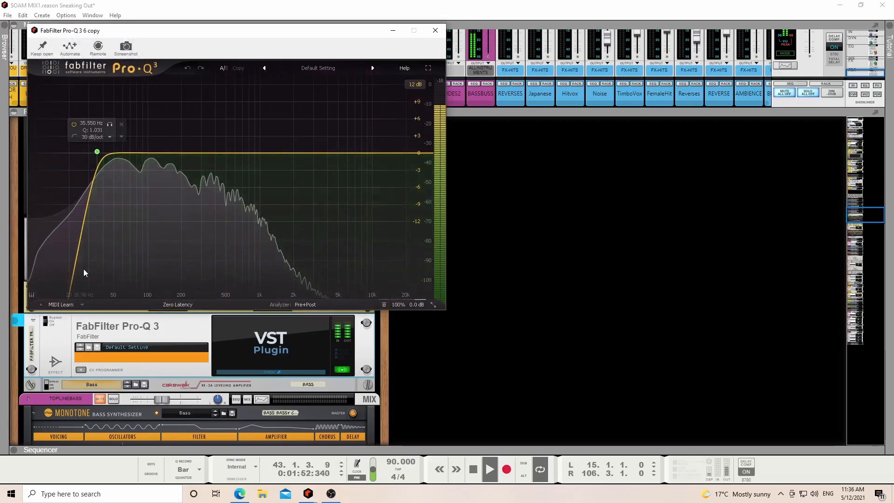
left_click(435, 31)
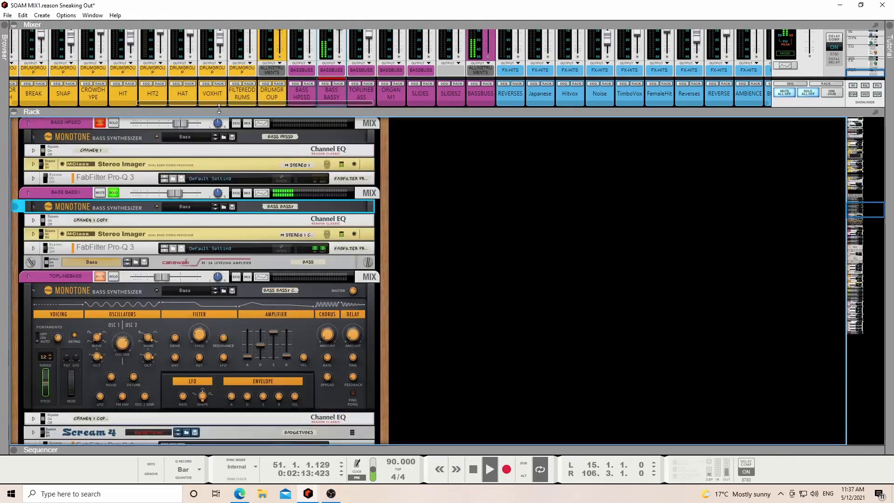
- Enlarge the mixer, show the BASS BASSY track in the sequencer, and stop playback
left_click_drag(219, 109, 291, 441)
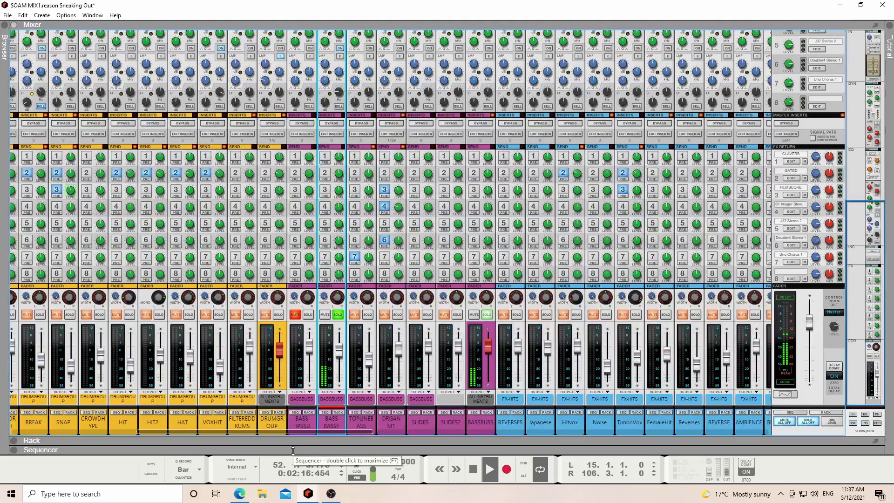
left_click(325, 413)
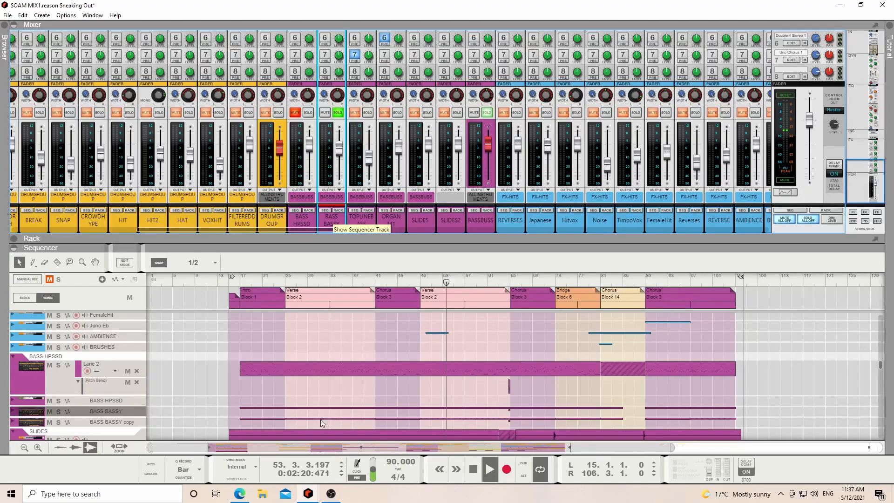
key("space")
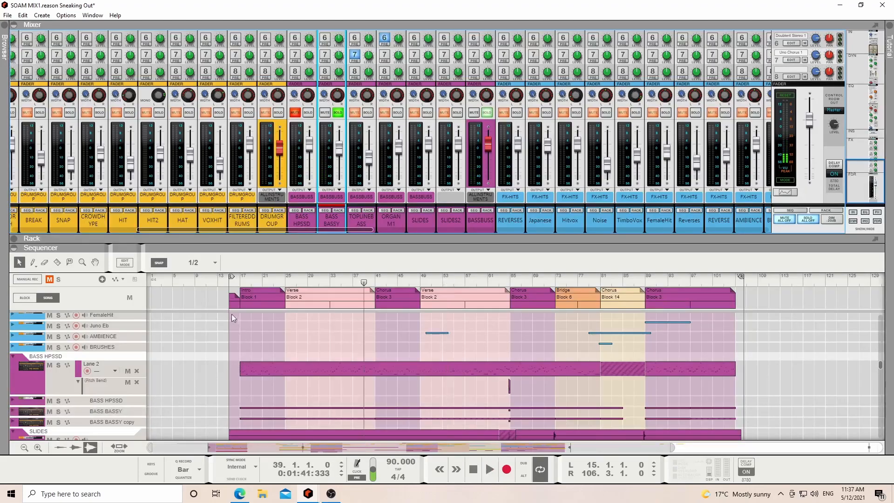
- Play the BASS BASSY part with the kick from bar 17 and examine its notes in the sequencer's edit mode
left_click_drag(237, 446, 239, 446)
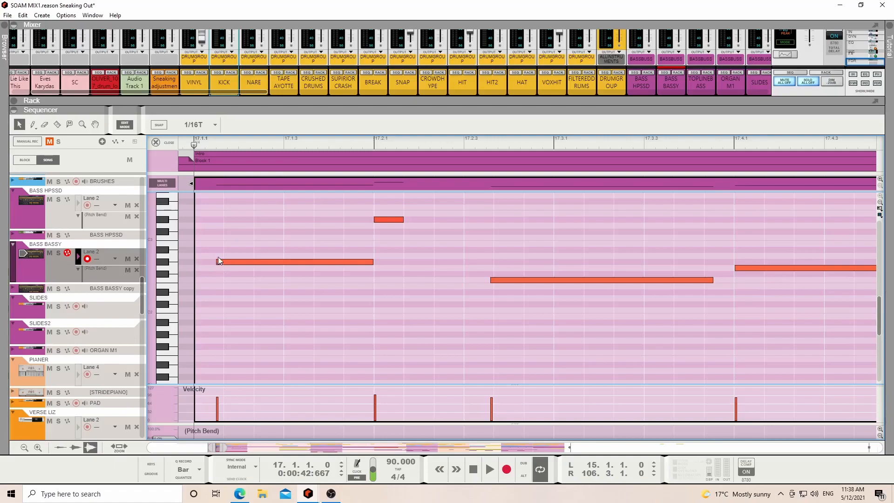
left_click(161, 126)
key("space")
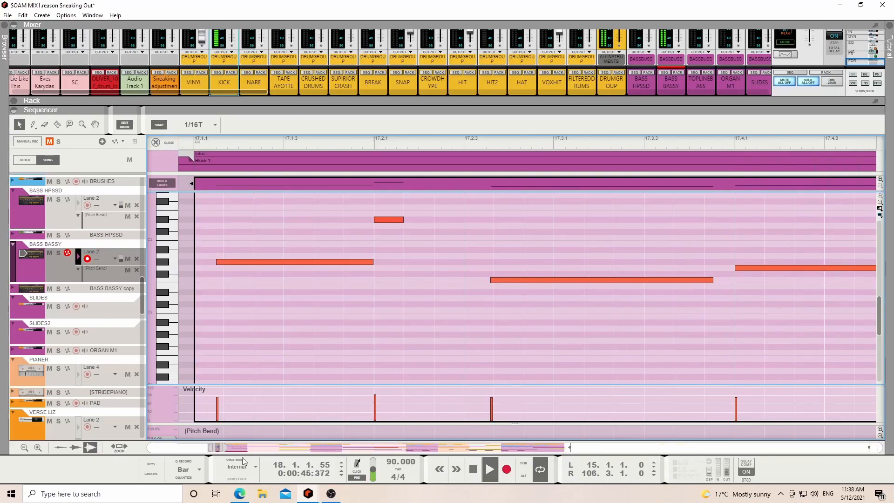
left_click_drag(224, 447, 229, 447)
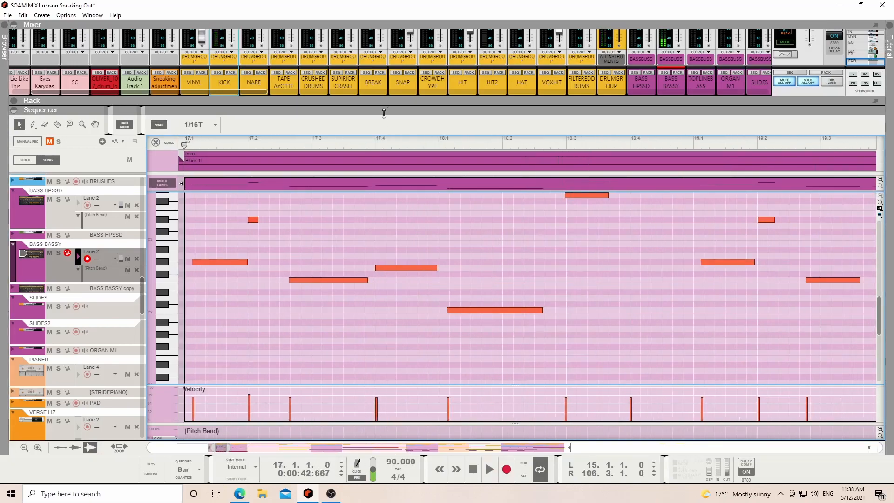
left_click(432, 144)
key("space")
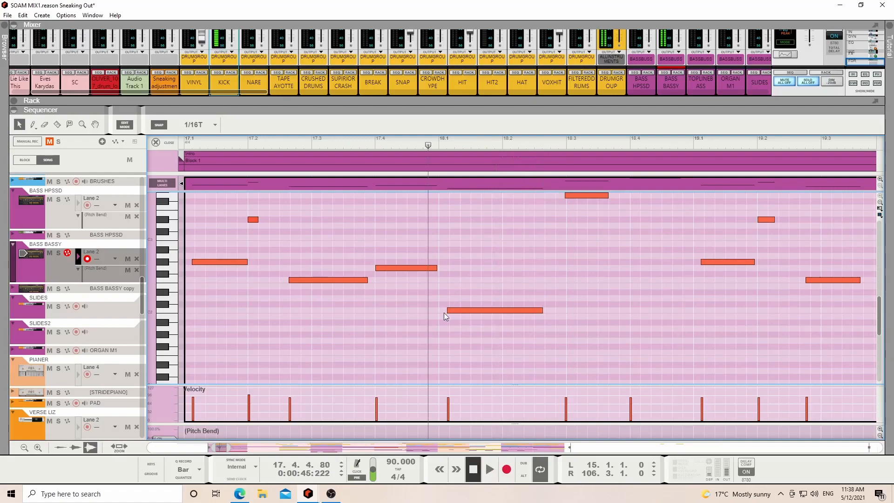
scroll(697, 315, "up", 3)
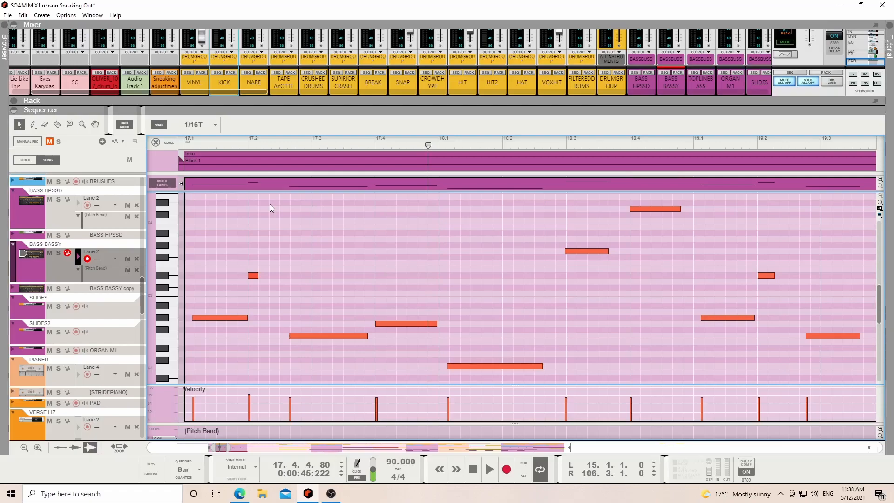
- Solo TOPLINEBASS, show its sequencer track, play the chorus from bar 41, and unsolo DRUMGROUP before returning to the mixer
key("F5")
left_click(335, 315)
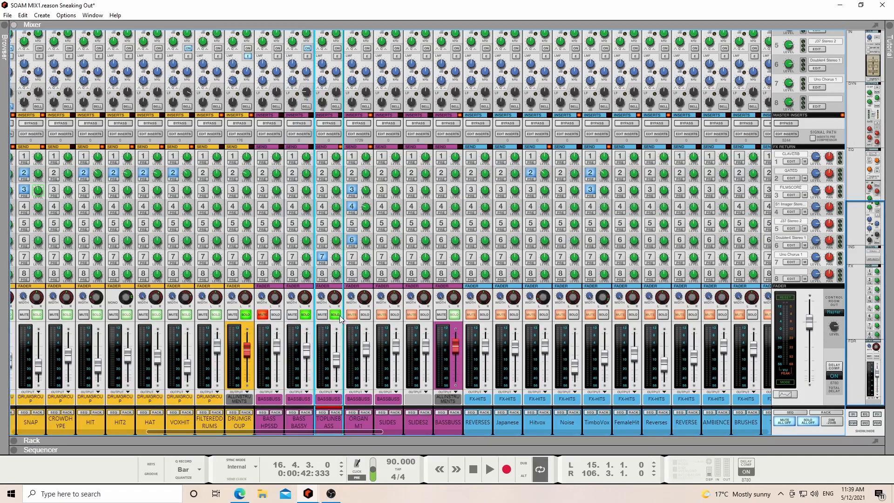
left_click(321, 412)
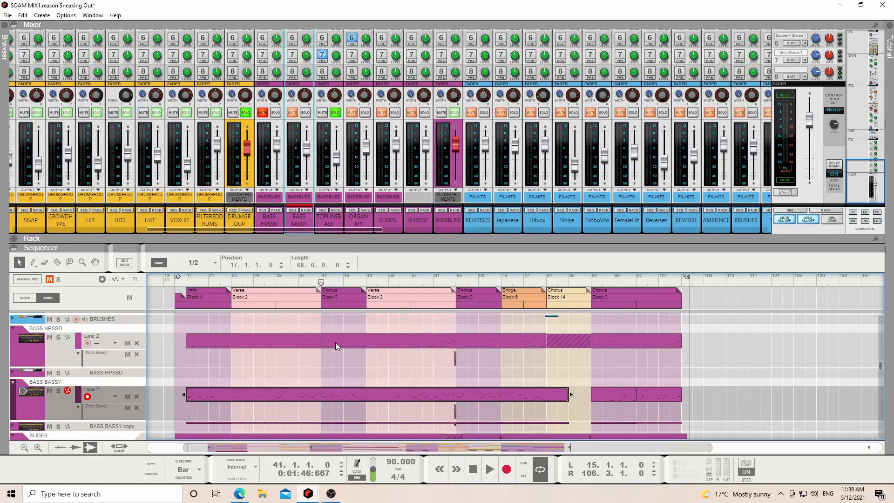
key("space")
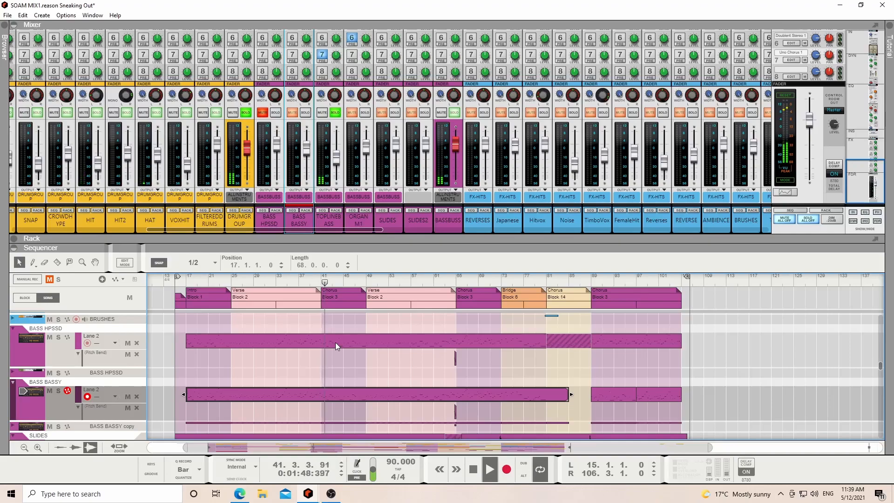
left_click(246, 112)
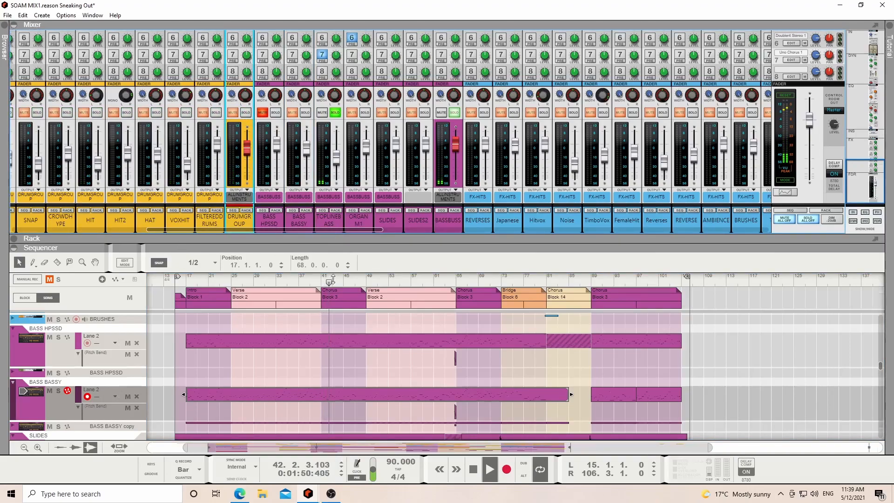
key("F5")
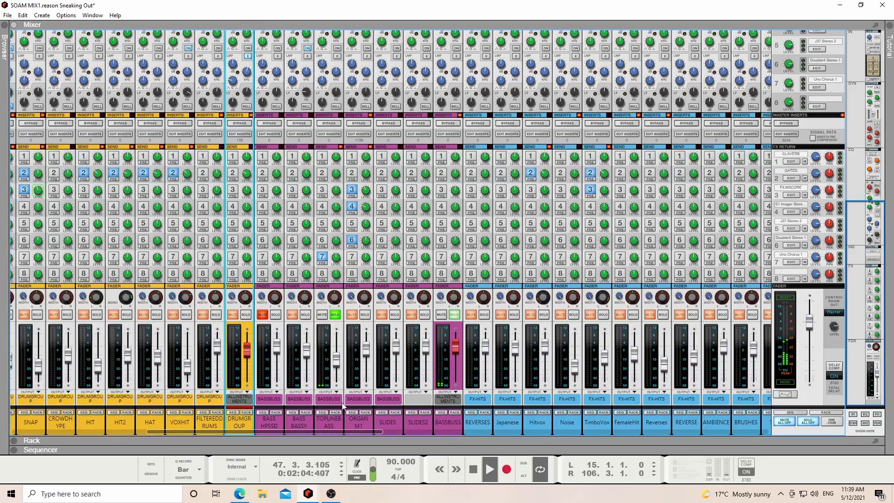
- Solo BASS BASSY and ORGAN M1 alongside TOPLINEBASS during playback, and unsolo both basses to hear ORGAN M1 alone
left_click(305, 315)
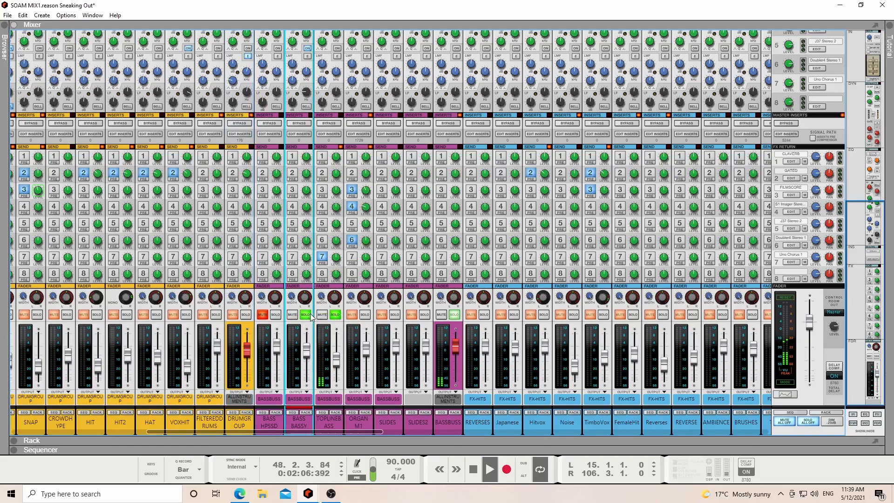
left_click(365, 315)
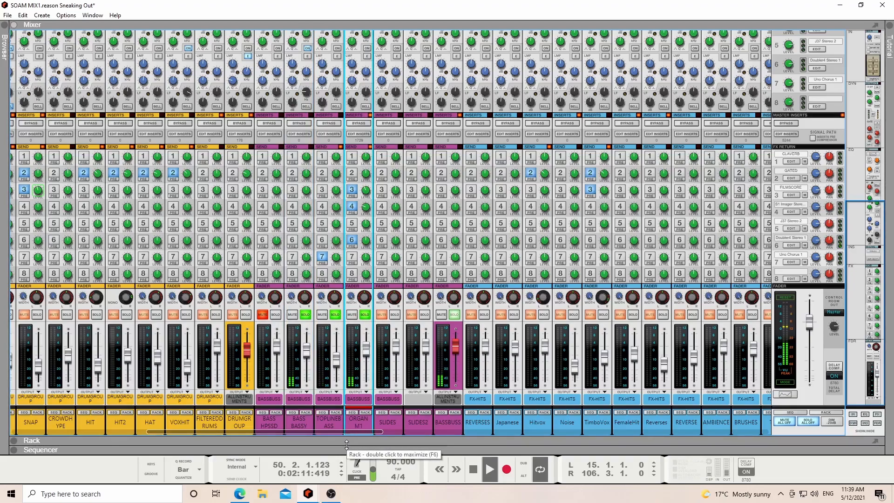
left_click(335, 314)
left_click(306, 314)
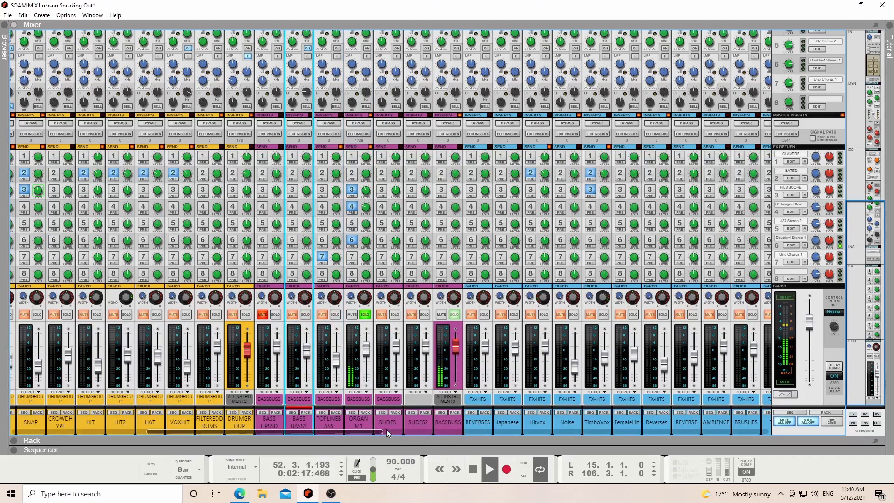
- Solo TOPLINEBASS, BASS BASSY and DRUMGROUP together with ORGAN M1 during playback, and stop the song
left_click(335, 315)
left_click(305, 314)
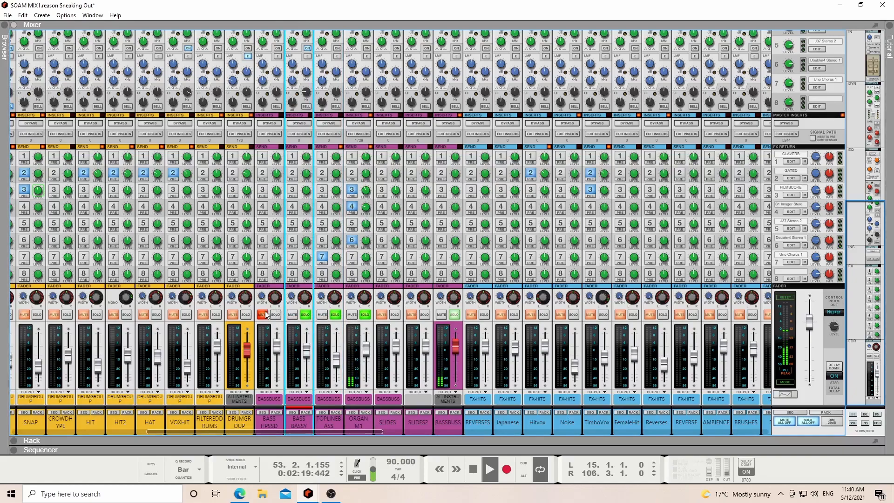
left_click(245, 314)
key("space")
- Open the ORGAN M1 channel's Spectrum EQ, inspect its high-pass filter, and close the window
scroll(362, 284, "up", 5)
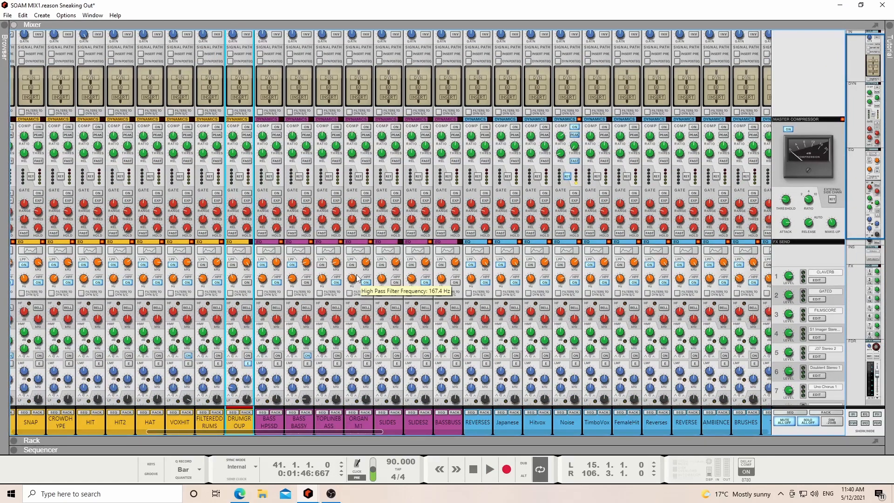
left_click(358, 250)
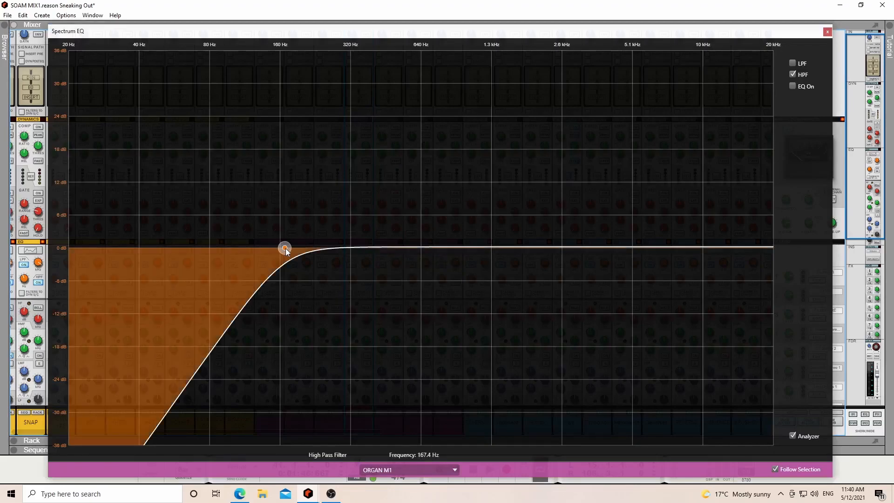
left_click(827, 32)
scroll(370, 284, "down", 10)
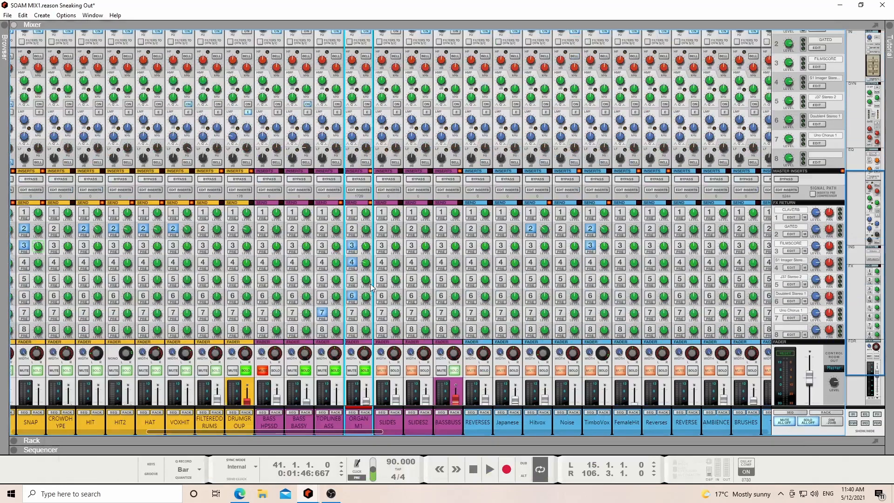
- Show the ORGAN M1 track in the rack, unfold it to view its insert devices, and return to the mixer
left_click(364, 412)
left_click(27, 251)
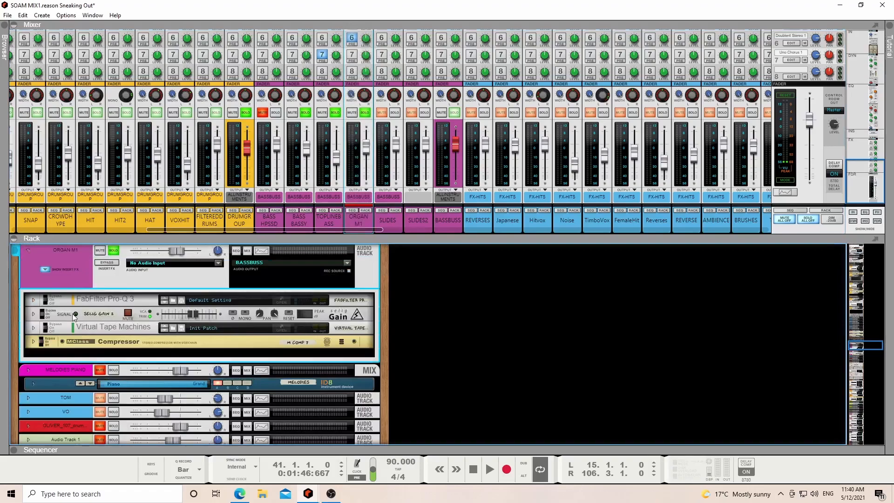
left_click(352, 211)
- Look through the Arturia instruments available for creation and leave the list without adding one
left_click(42, 15)
mouse_move(176, 207)
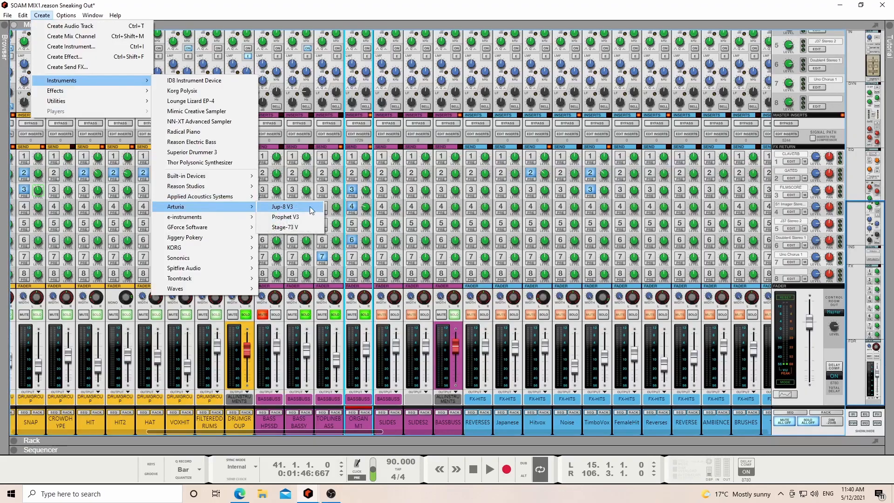
left_click(343, 11)
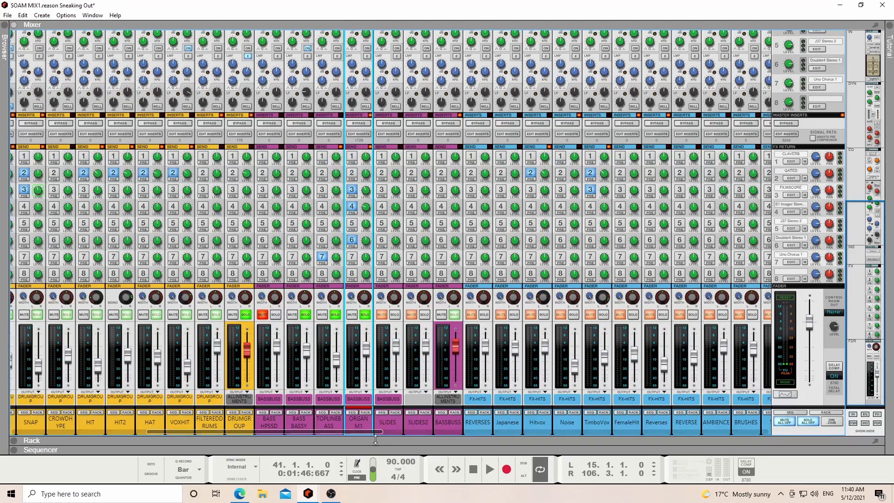
- Compare ORGAN M1 from bar 49 without and with its FX sends 3, 4 and 6, and stop playback
mouse_move(373, 433)
left_mouse_down()
mouse_move(375, 407)
mouse_move(375, 422)
left_mouse_up()
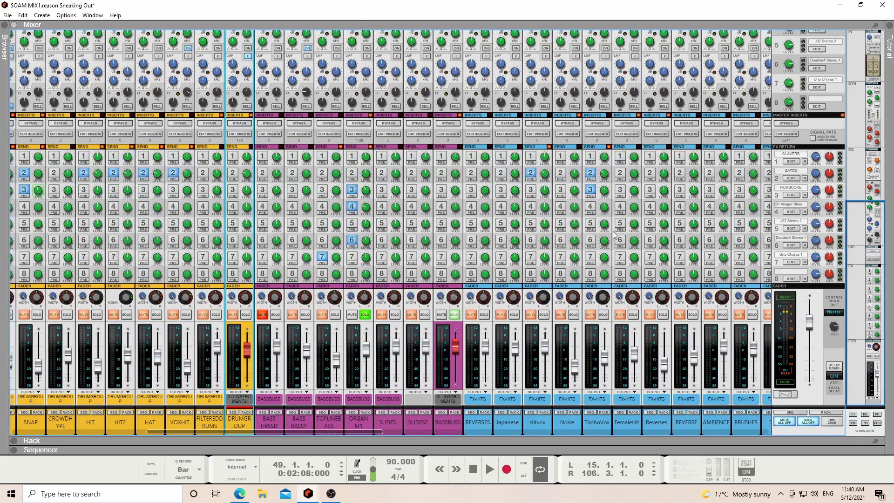
left_click(352, 189)
left_click(352, 206)
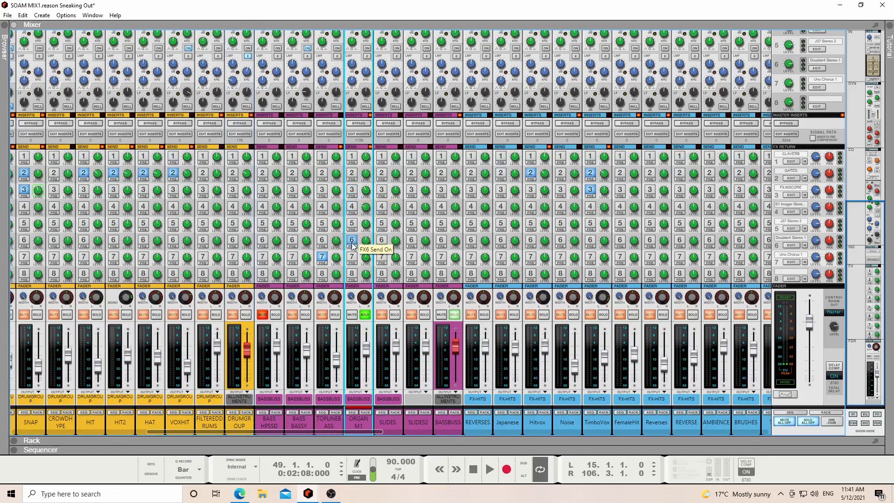
key("space")
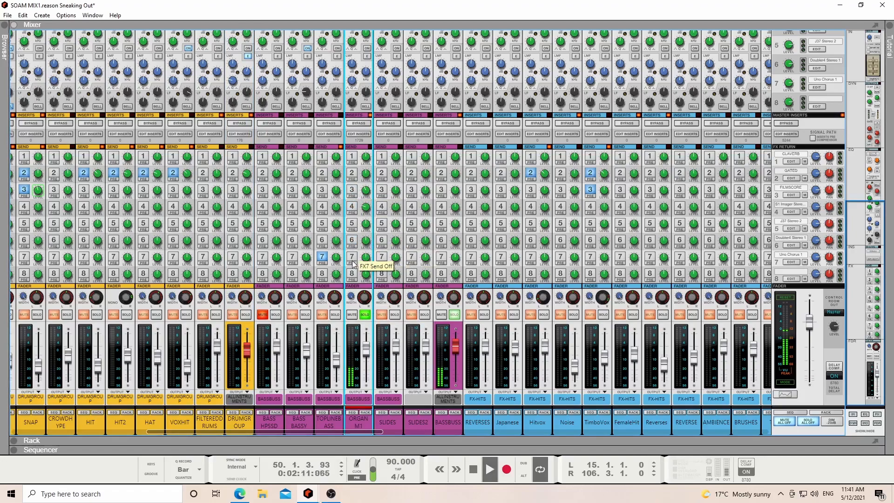
left_click(352, 240)
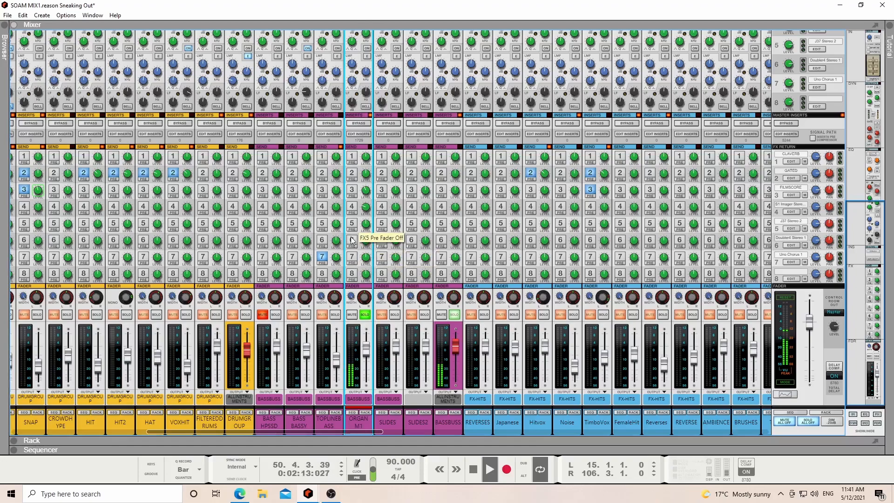
left_click(352, 206)
left_click(351, 189)
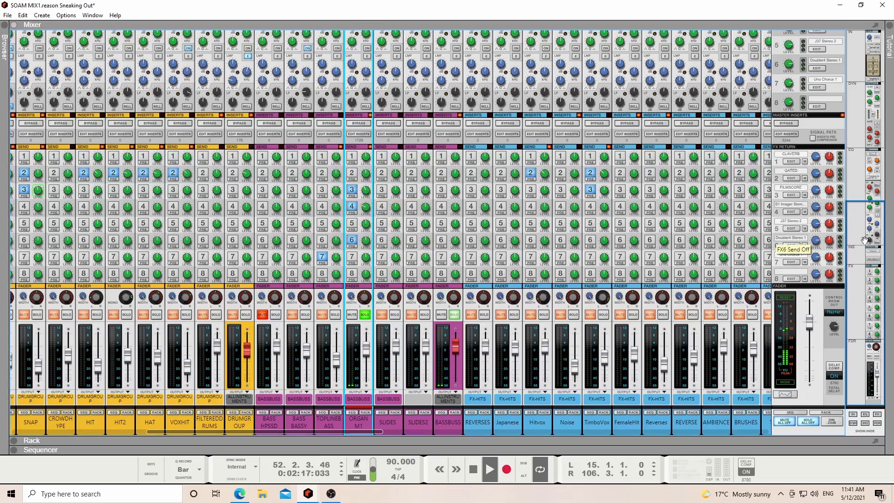
key("space")
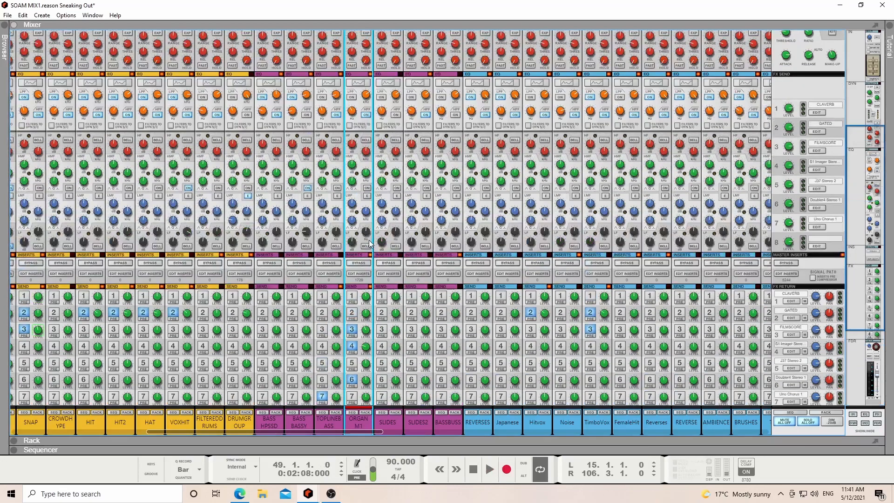
- Unsolo ORGAN M1, play the full mix from bar 49, and stop playback
left_click(368, 316)
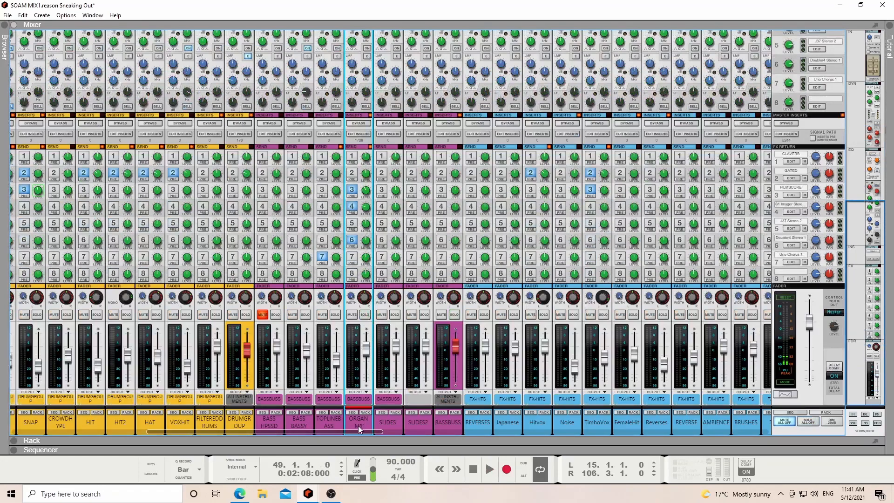
key("space")
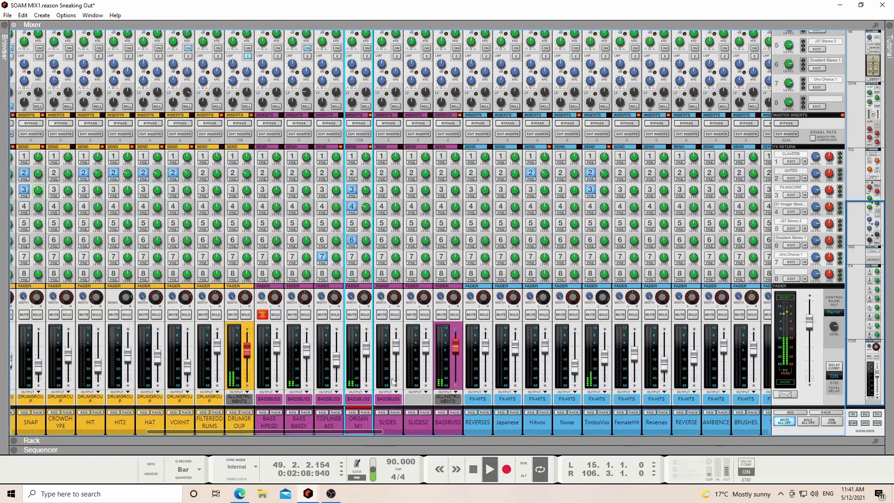
key("space")
- Show the soloed SLIDES track in the sequencer, play its slides around bars 72 and 88, and return the song position to bar 72
left_click(384, 413)
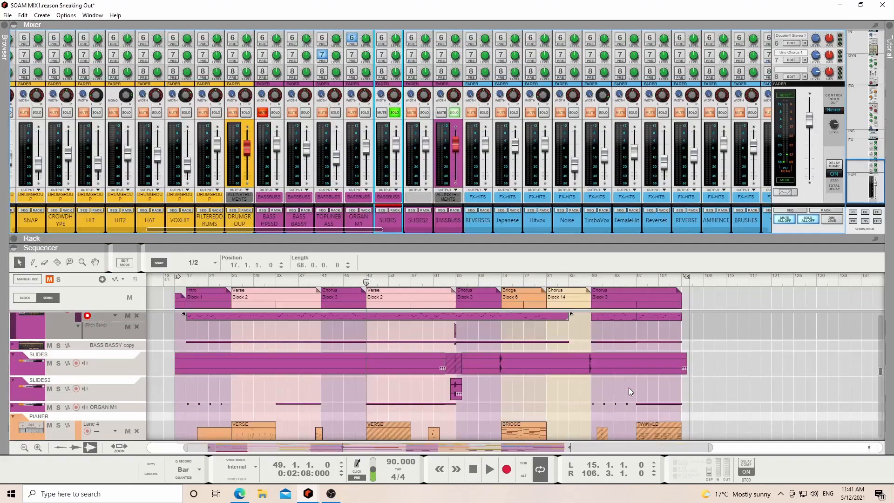
left_click(498, 281)
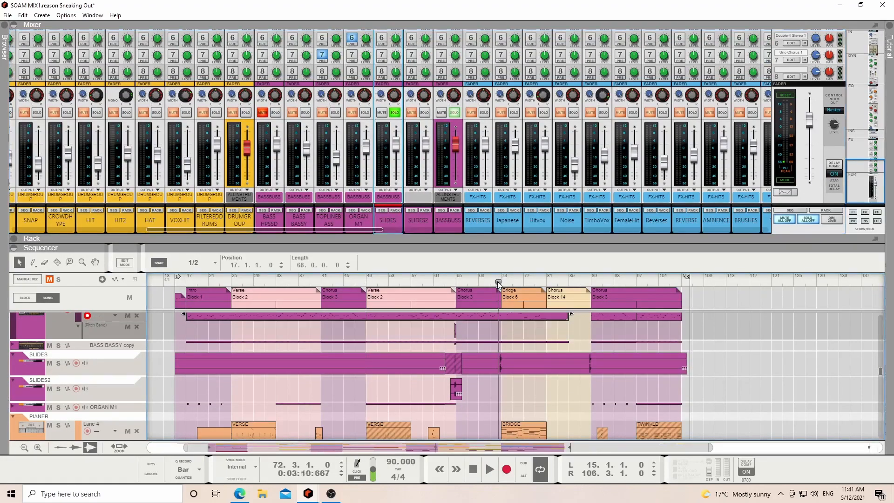
key("space")
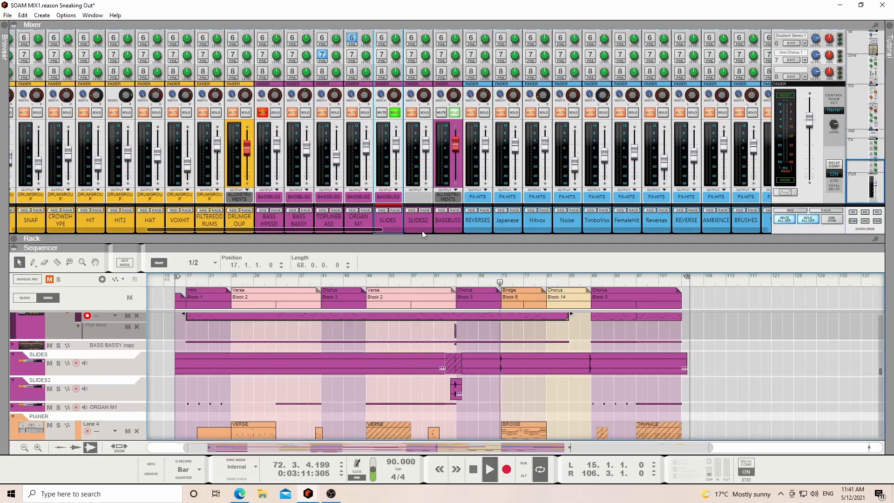
left_click(589, 277)
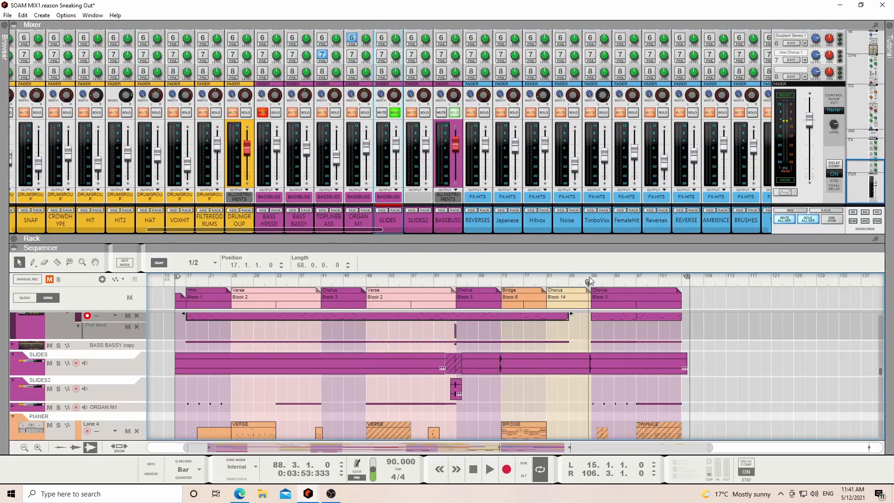
key("space")
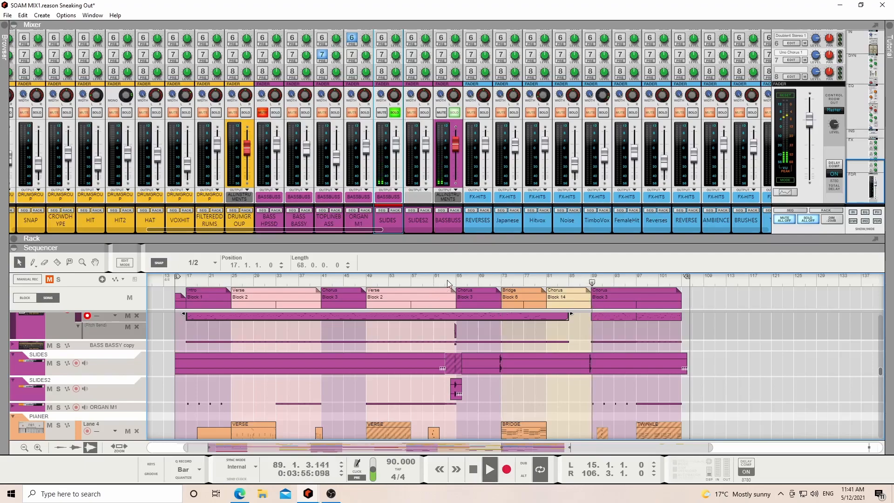
left_click(448, 279)
left_click(498, 279)
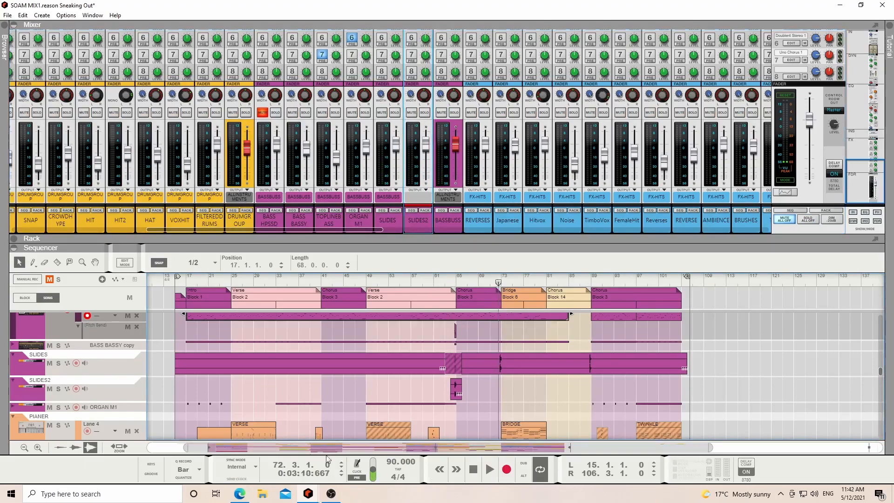
- Bring the bass tracks into view in the sequencer and sound a run of notes on the Default instrument's editor keyboard
left_click_drag(180, 447, 148, 447)
scroll(238, 370, "up", 3)
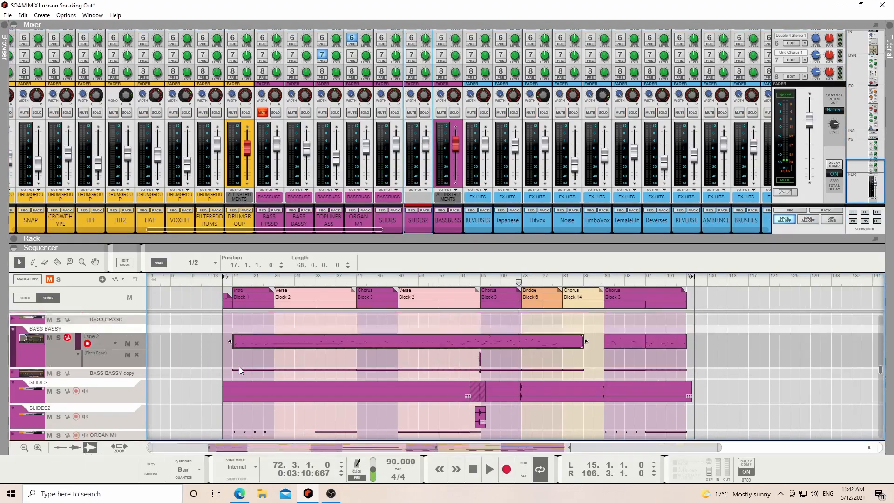
left_click(169, 343)
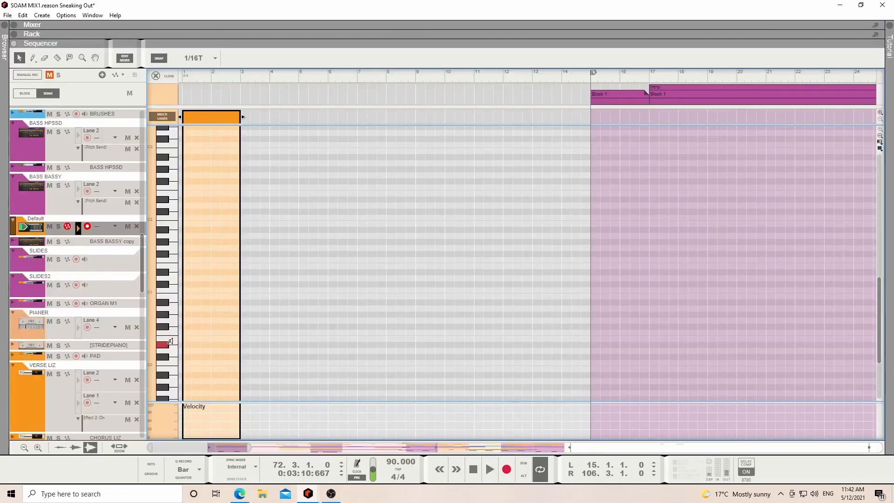
left_click_drag(170, 341, 167, 356)
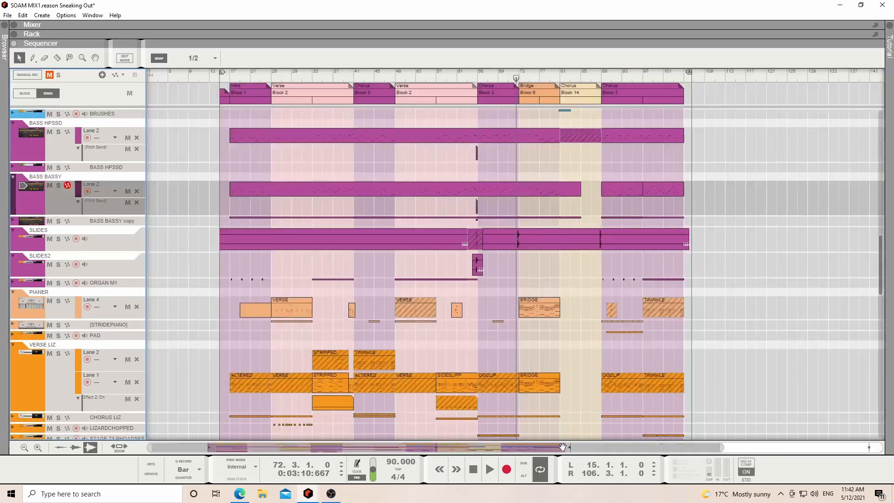
- Play the song briefly from bar 72, and open the BASSBUSS FabFilter Pro-Q 3 to inspect its EQ cut
key("space")
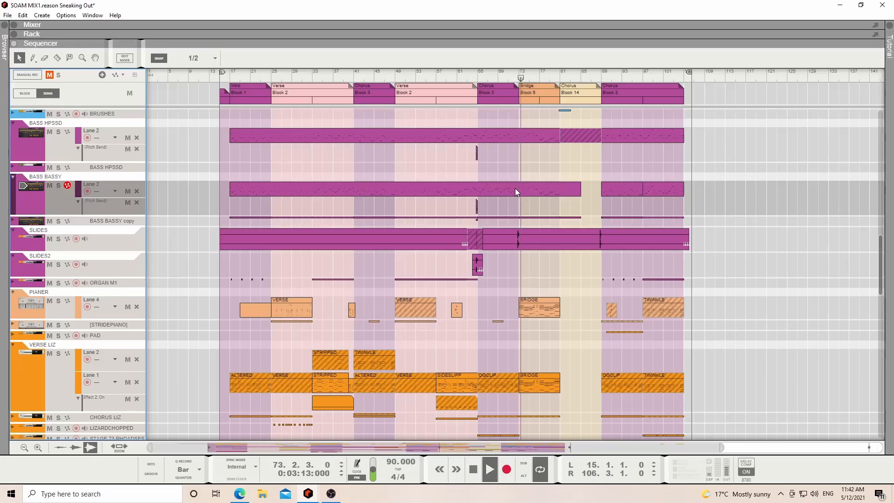
key("space")
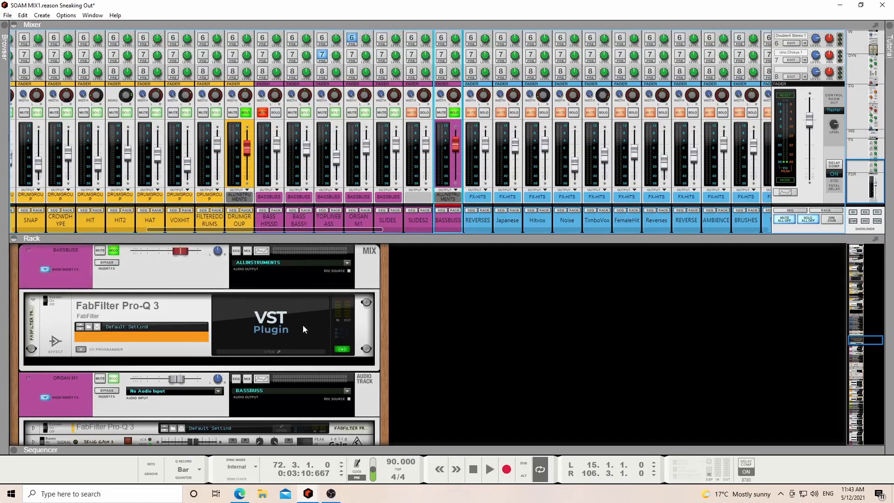
left_click(292, 353)
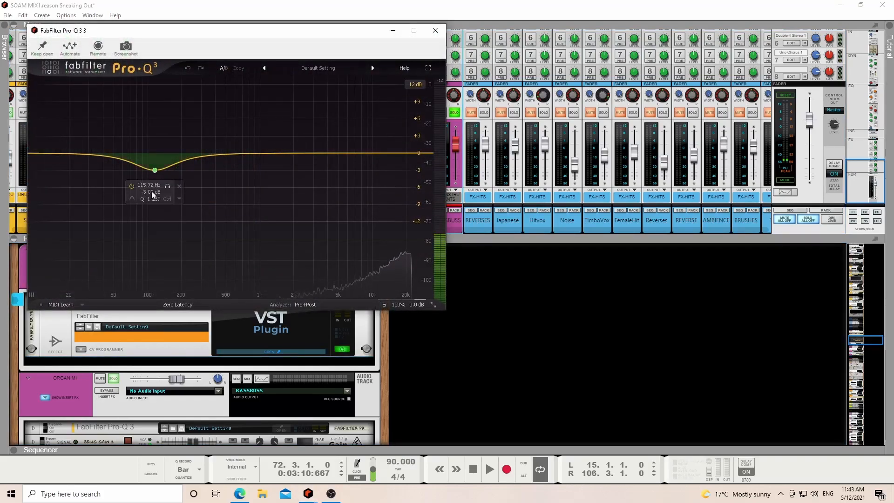
- Play DRUMGROUP and BASSBUSS from bar 72 with the mixer enlarged, stop playback, and solo the FX-HITS bus
key("space")
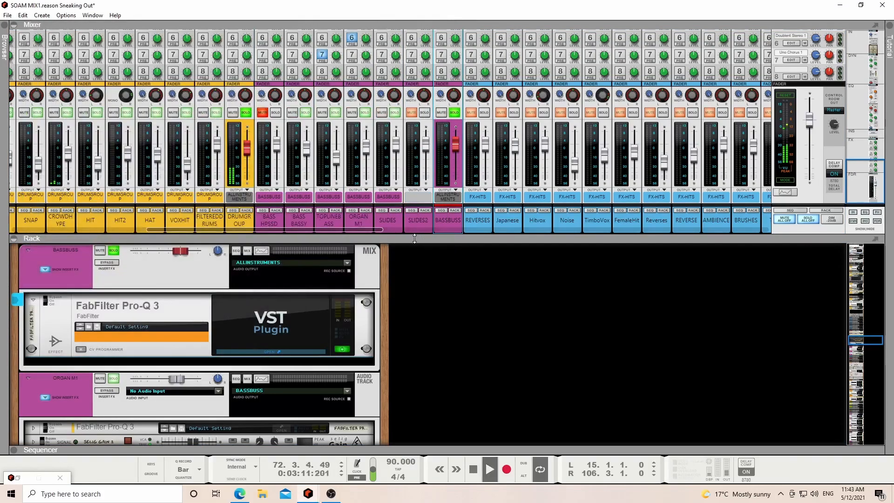
left_click_drag(420, 234, 404, 499)
scroll(477, 319, "up", 5)
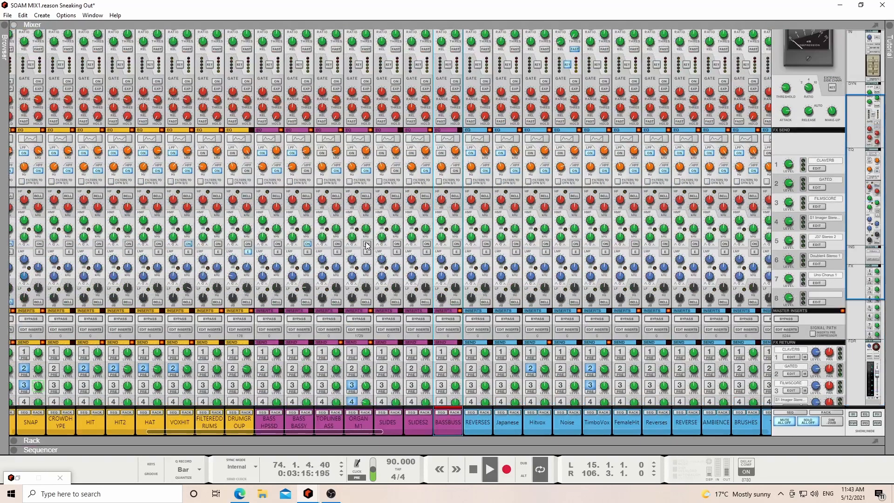
scroll(383, 219, "down", 5)
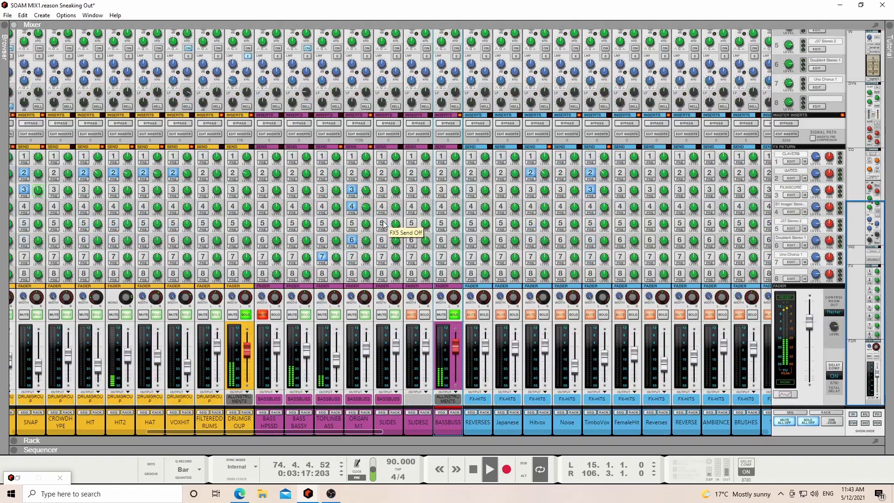
key("space")
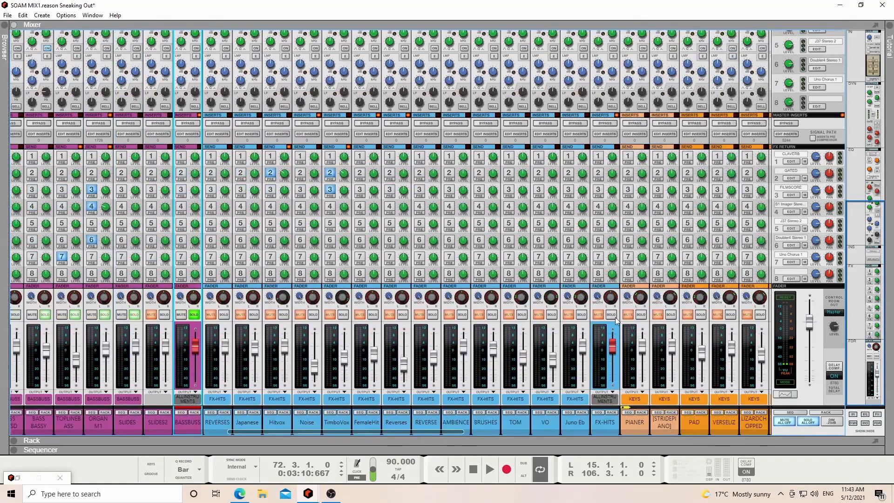
left_click(615, 321)
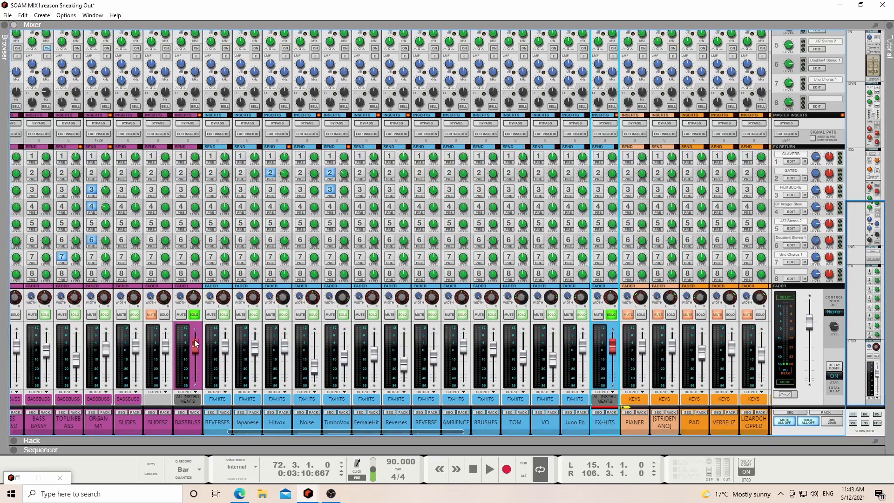
- Show and unfold the REVERSES track, and play it briefly from bar 48 with BASSBUSS and DRUMGROUP soloed as well
left_click(214, 414)
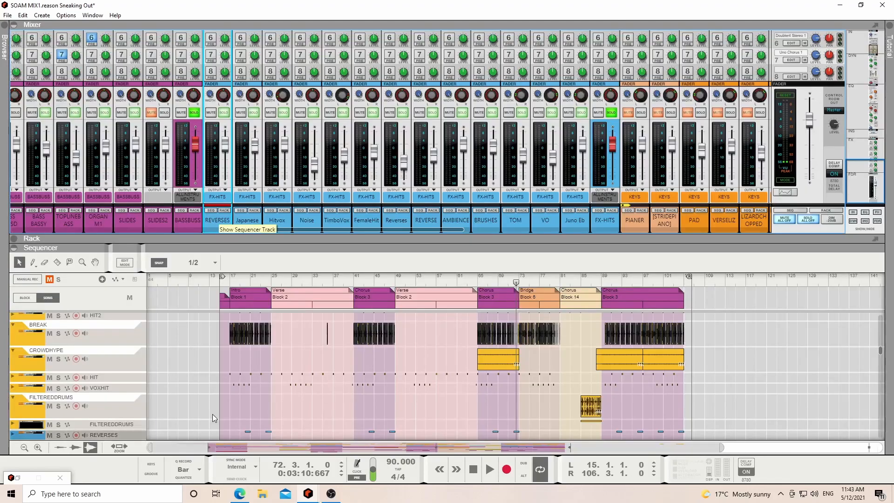
left_click(13, 435)
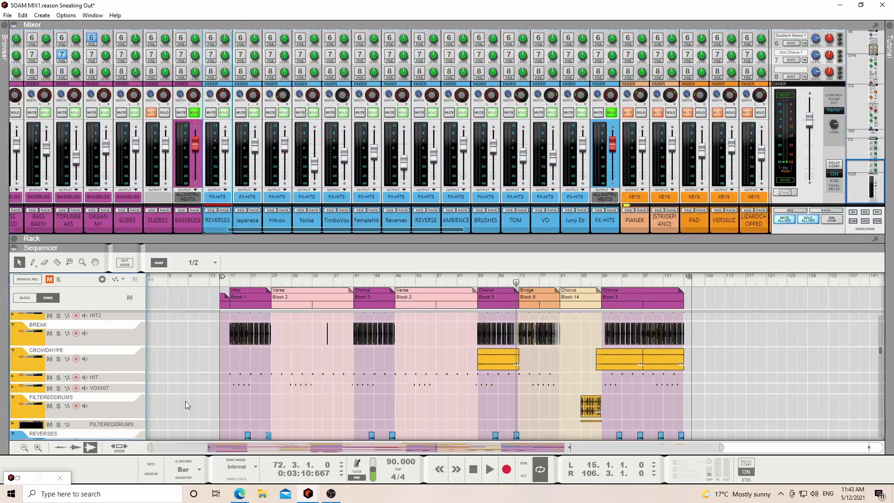
scroll(185, 401, "down", 1)
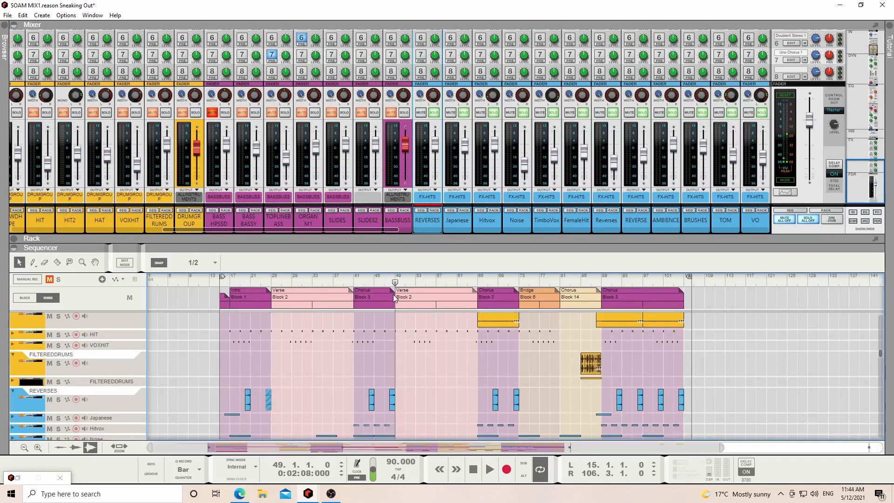
left_click(390, 283)
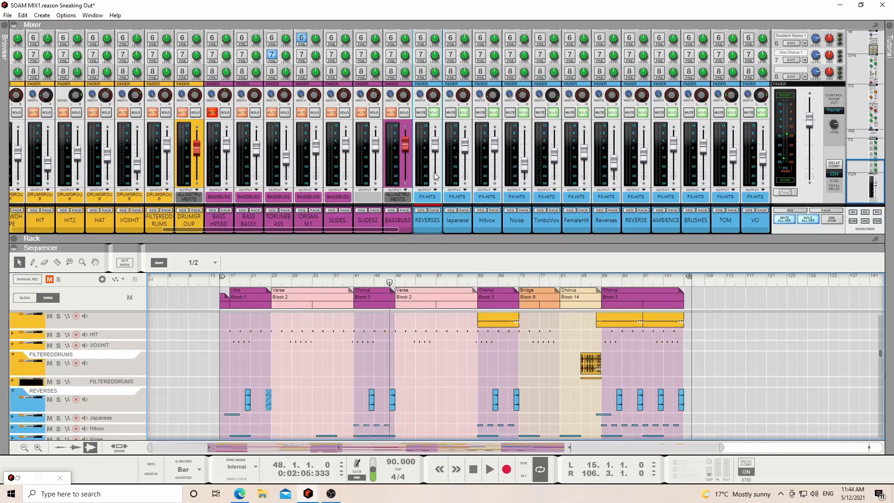
left_click(404, 112)
left_click(195, 113)
key("space")
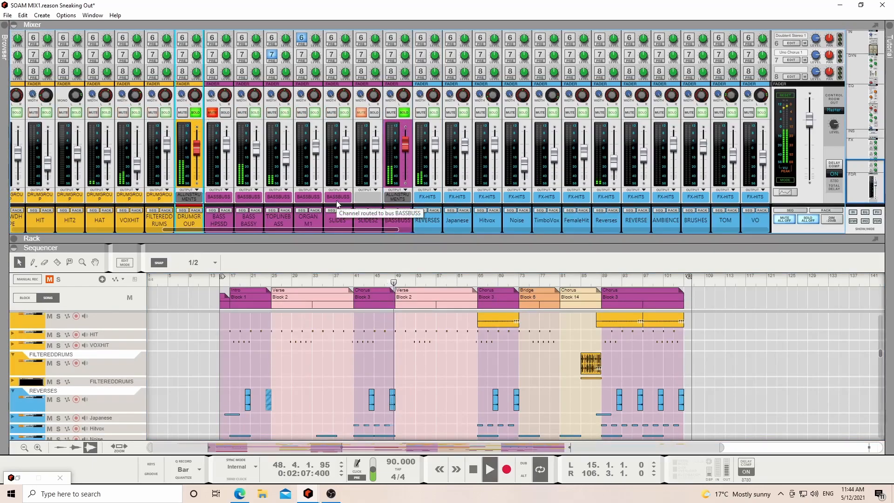
key("space")
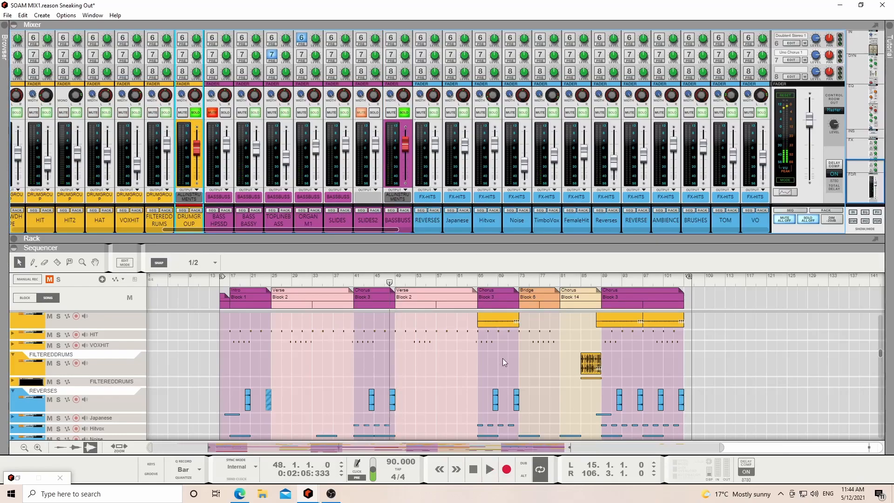
- Unfold the Japanese track, play it from bar 16 alone and with the FX-HITS group, and re-solo DRUMGROUP
left_click(450, 212)
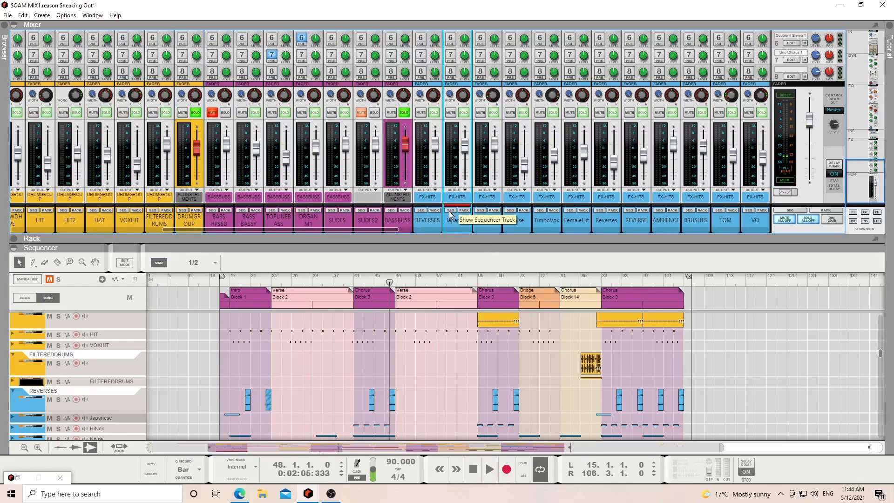
left_click(17, 416)
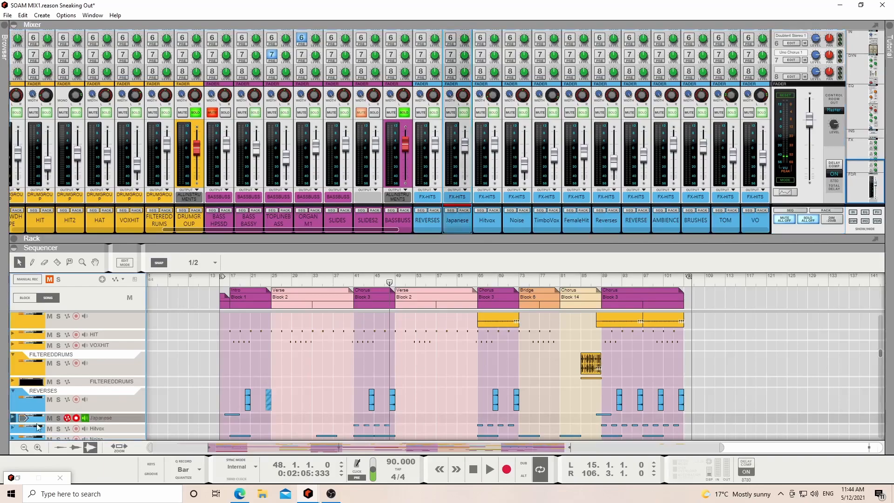
left_click(13, 418)
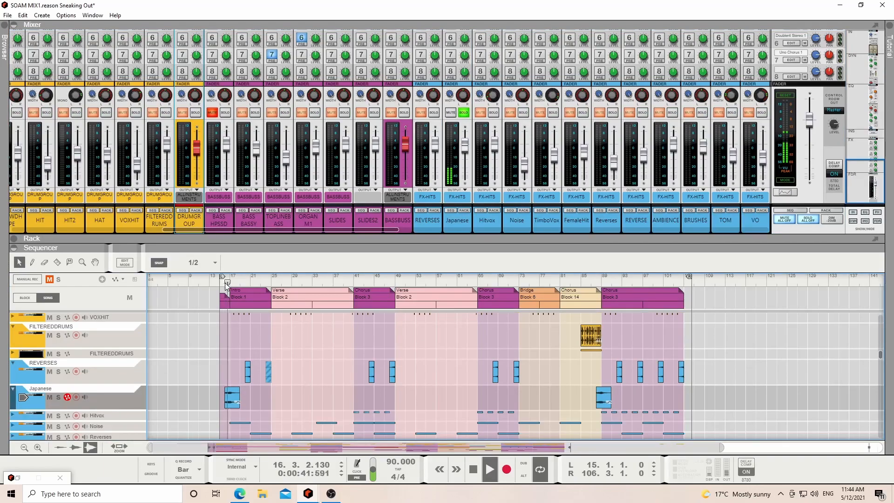
left_click(464, 113)
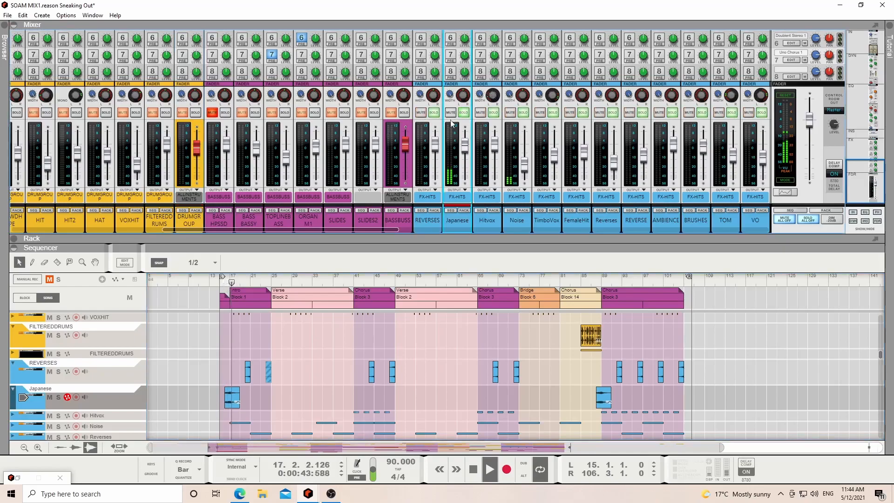
key("space")
left_click(197, 113)
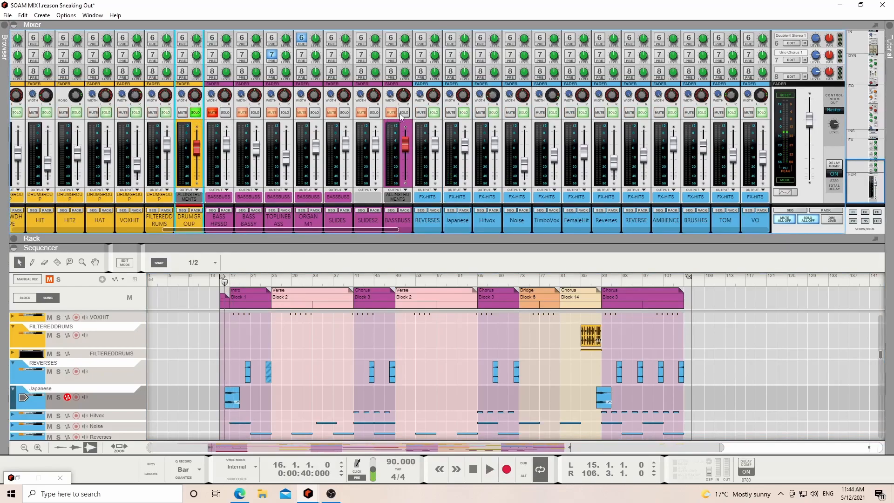
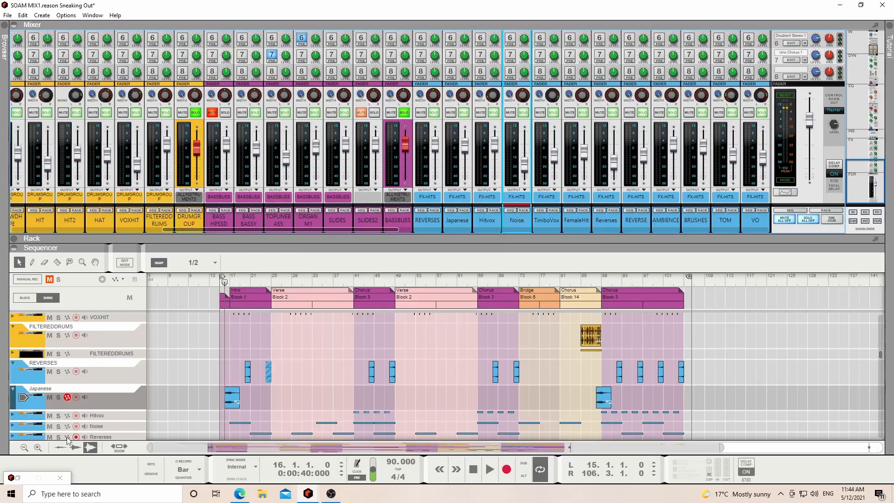
- Unfold the Noise track, play it soloed from the intro and from bar 41, and unsolo it
left_click(12, 426)
scroll(137, 421, "down", 3)
key("space")
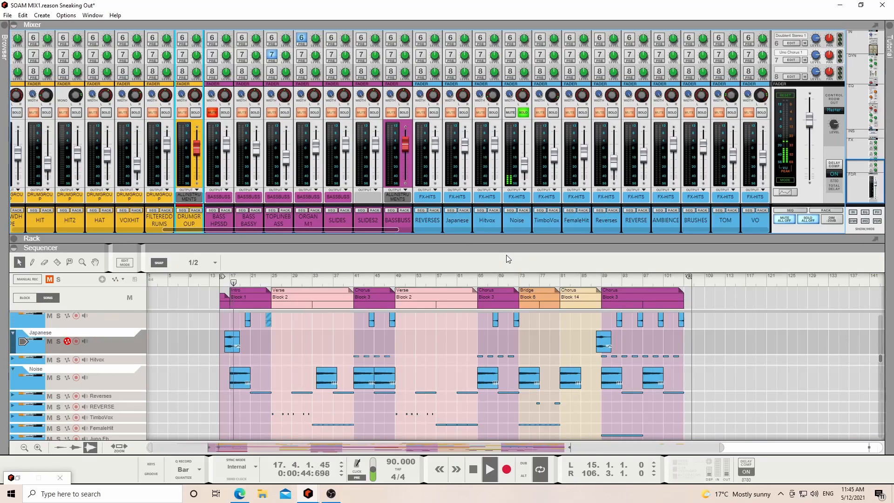
key("space")
left_click(353, 281)
key("space")
key("space")
left_click(523, 113)
- Solo and unfold the Hitvox track, play it from bar 65, and inspect its sends in the maximized mixer
left_click(493, 113)
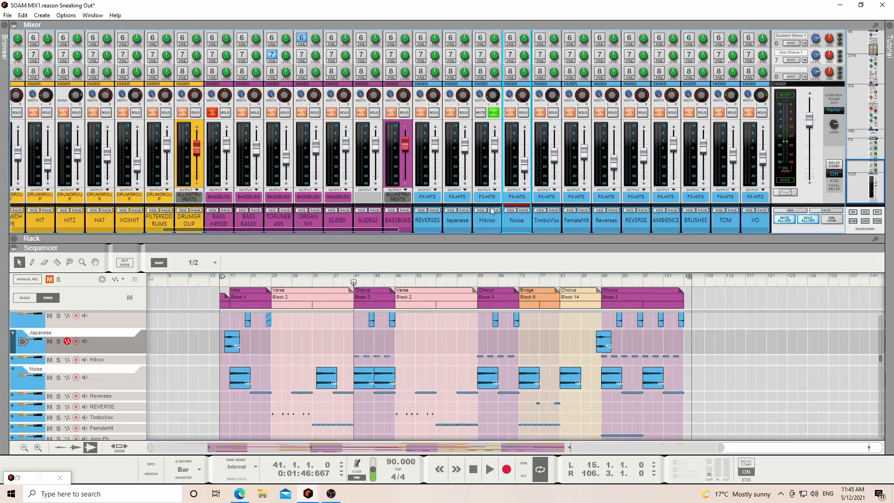
left_click(493, 210)
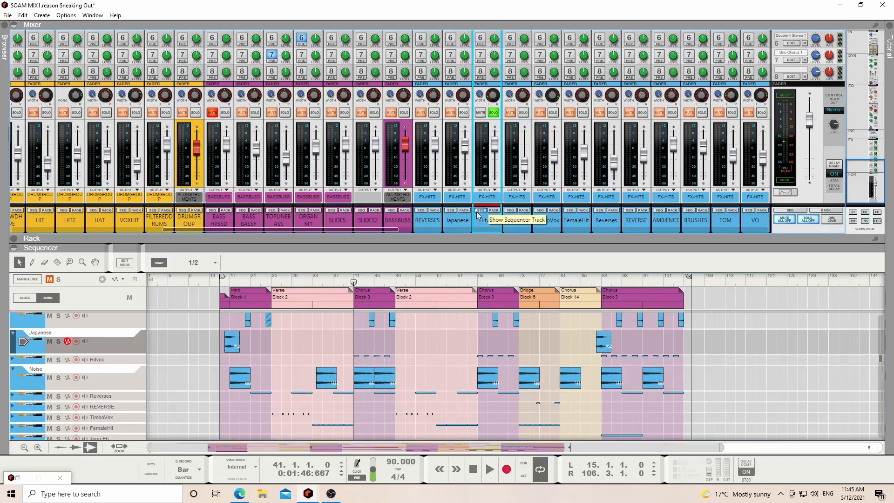
left_click(12, 360)
left_click(476, 275)
key("space")
key("F5")
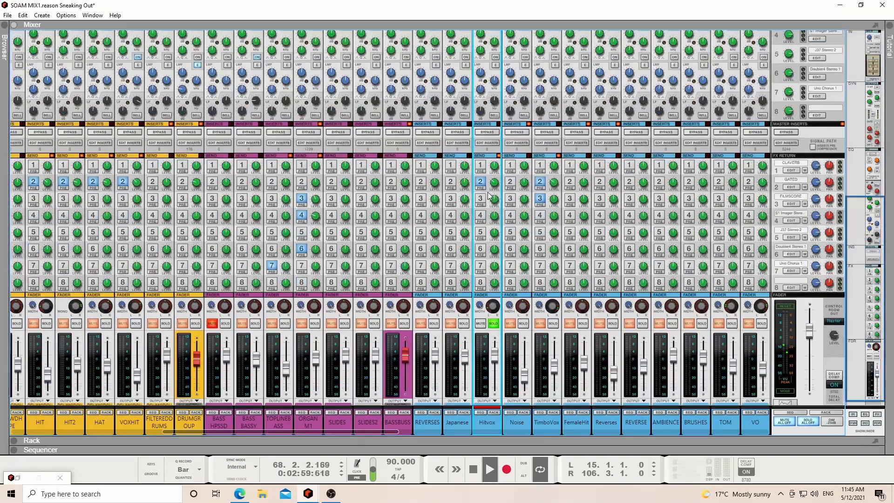
scroll(488, 192, "down", 1)
- Unsolo Hitvox, return to its sequencer track, and play it from bar 65 with the other FX-HITS tracks
left_click(494, 313)
key("space")
key("space")
left_click(479, 412)
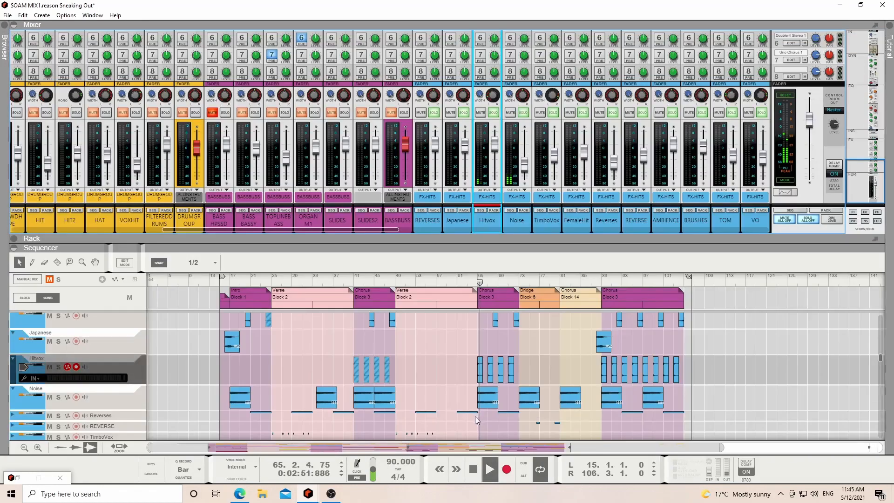
key("space")
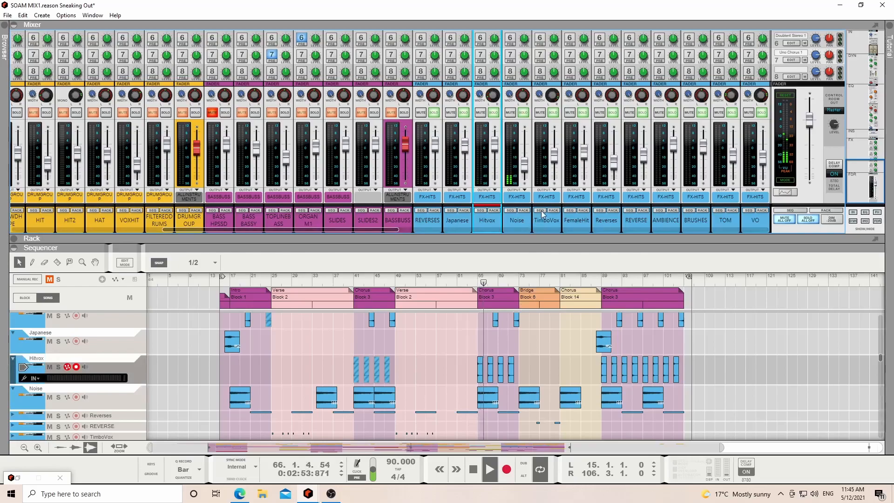
- Show the TimboVox track, play it from bar 25, and enlarge the mixer to show its sends
left_click(541, 211)
left_click(273, 282)
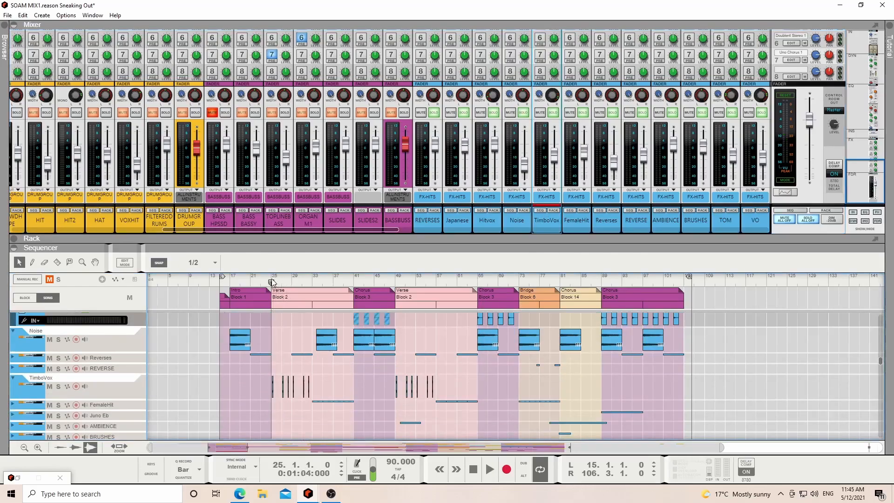
key("space")
left_click_drag(545, 234, 546, 324)
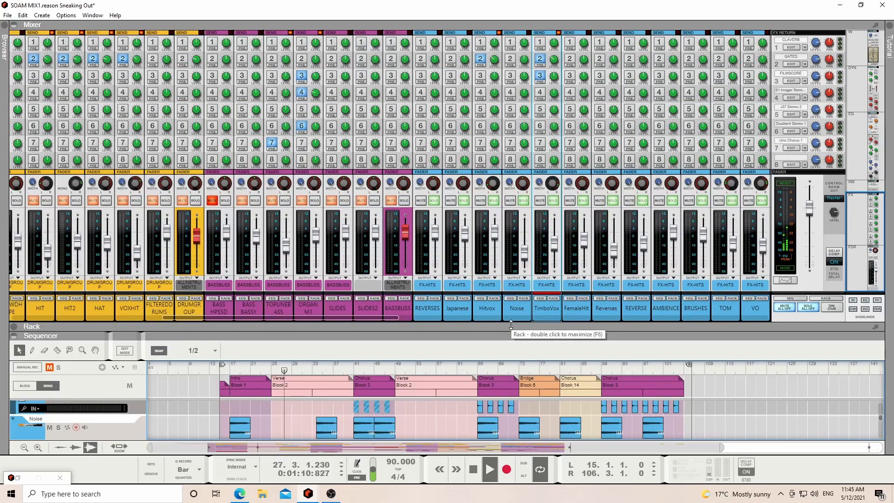
- Show the FemaleHit track, play its hits from bar 57 with its sends and fader in view, and stop playback
left_click(573, 297)
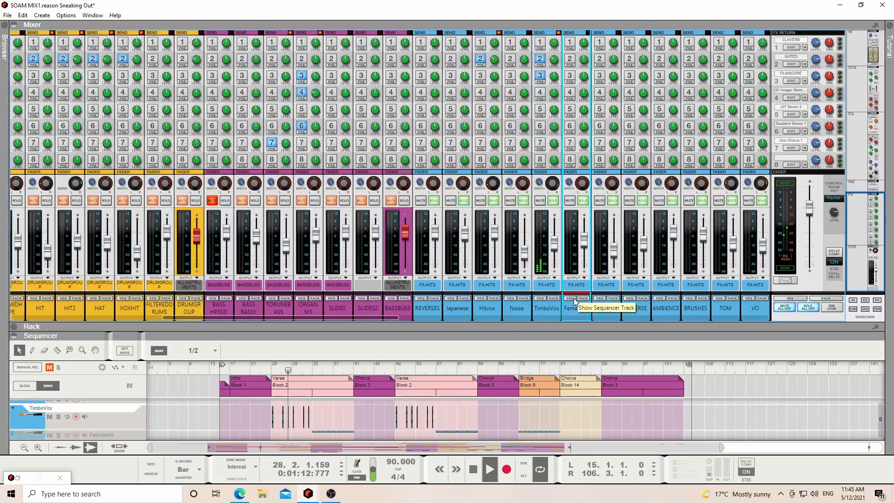
mouse_move(573, 324)
left_mouse_down()
mouse_move(572, 234)
mouse_move(572, 322)
left_mouse_up()
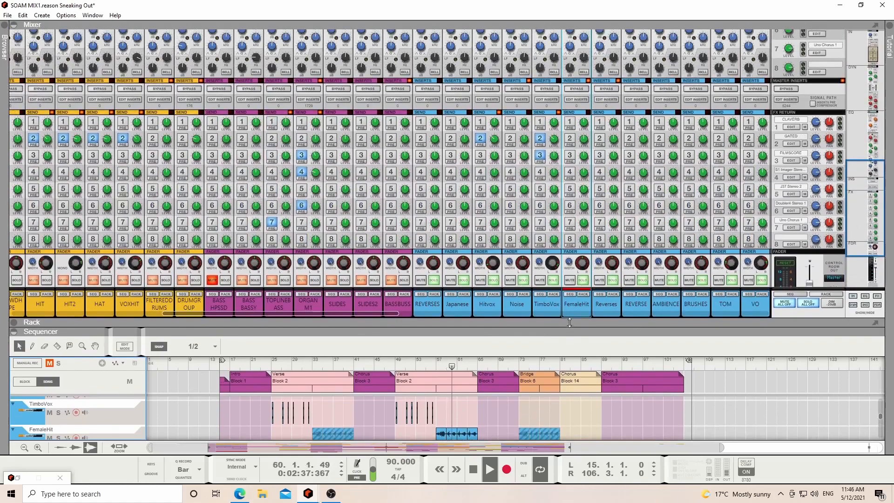
scroll(573, 225, "down", 3)
key("space")
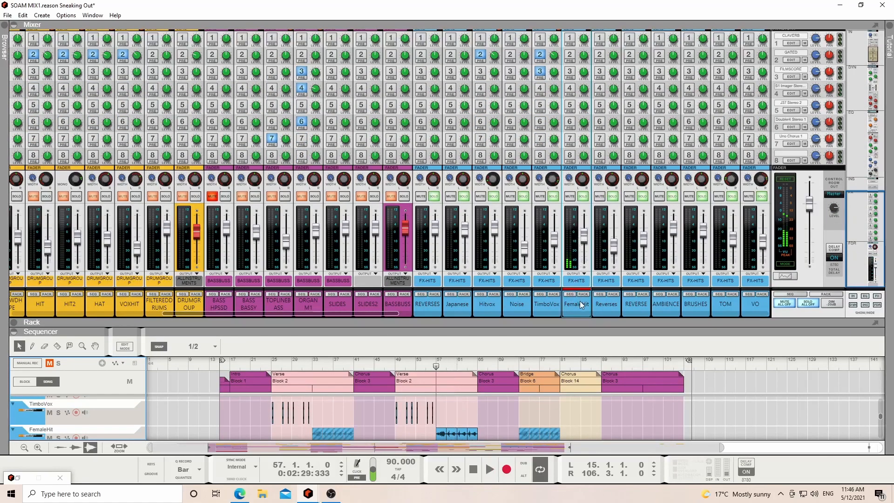
- Enlarge the sequencer, unfold the Reverses track, and audition its clips soloed around bars 40 and 56
left_click(609, 303)
left_click_drag(601, 322, 601, 238)
left_click(13, 434)
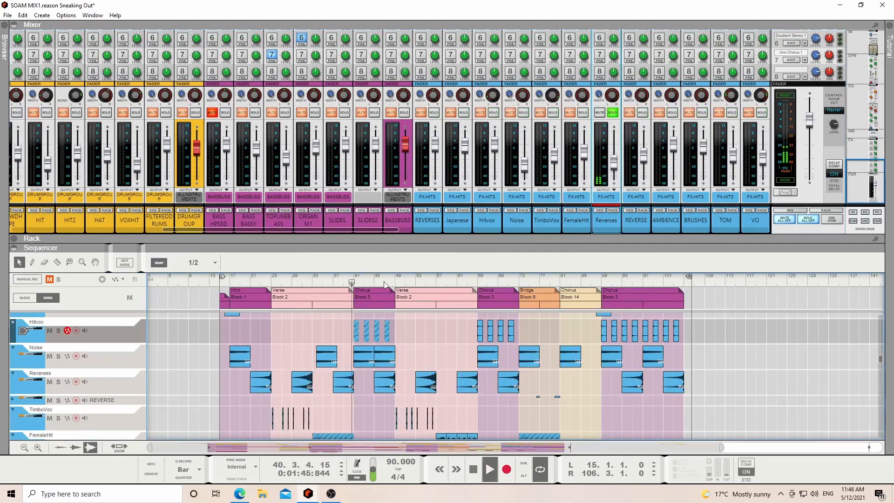
left_click(397, 278)
left_click(433, 277)
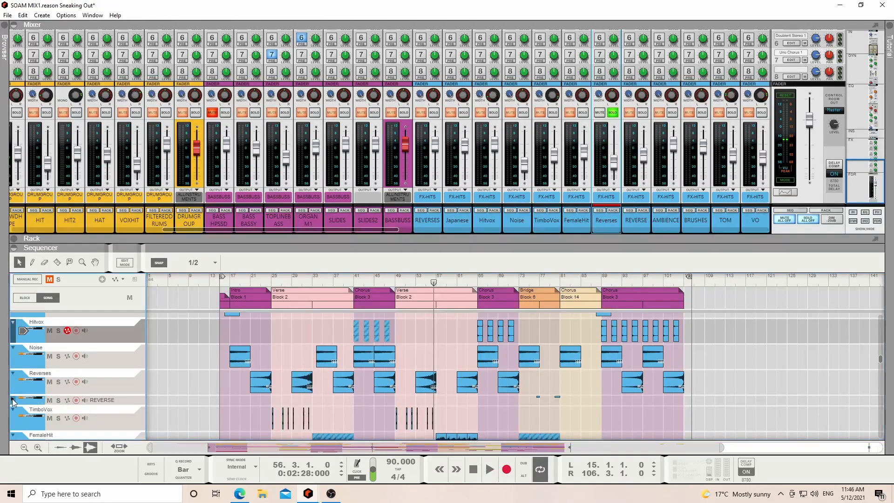
- Unfold and solo the REVERSE track, play its two bridge clips around bars 77 and 80, and stop playback
left_click(13, 400)
scroll(652, 412, "down", 1)
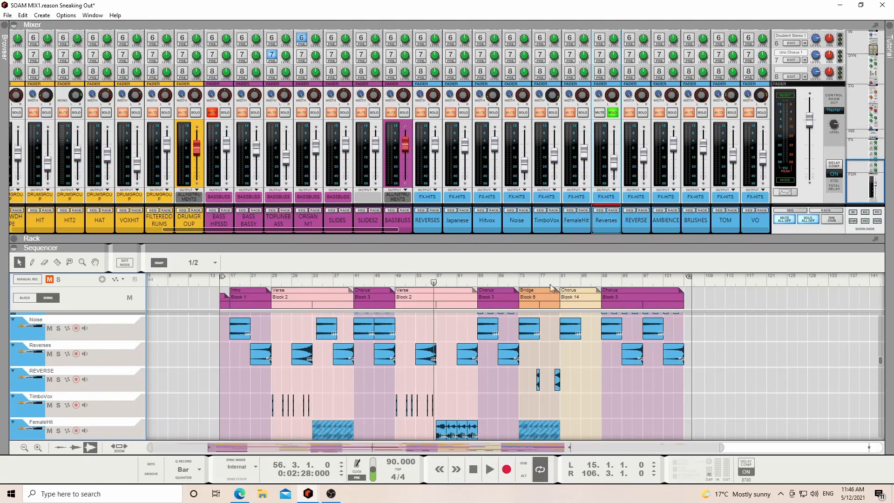
left_click(642, 113)
left_click(537, 281)
key("space")
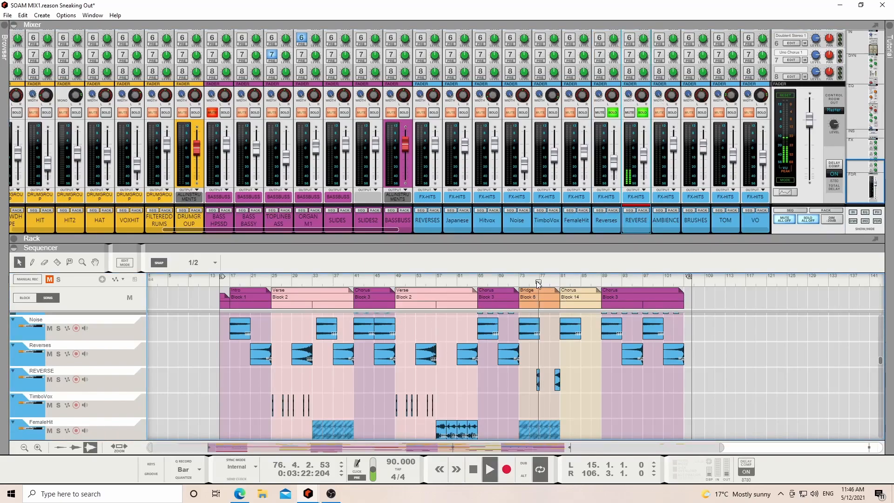
left_click(558, 283)
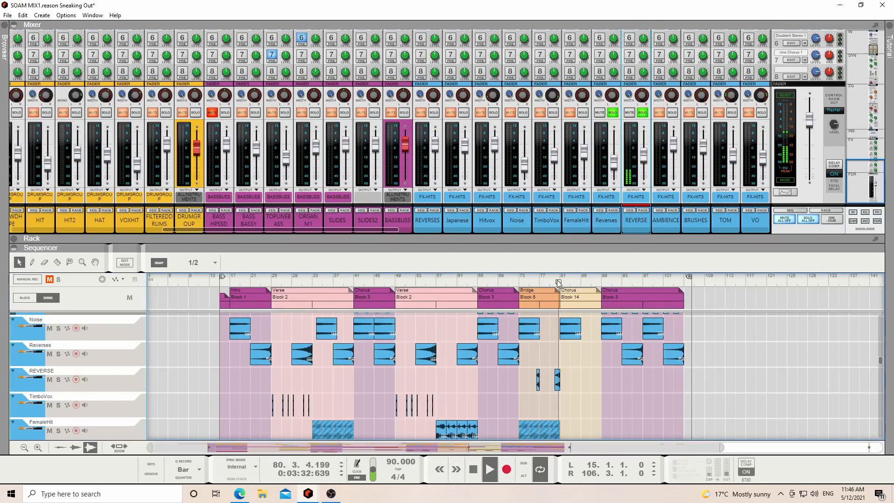
key("space")
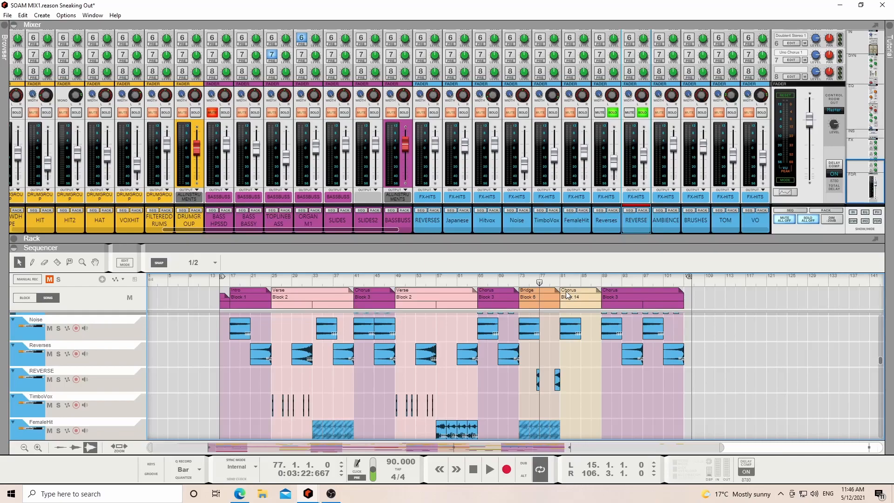
- Unsolo REVERSE and Reverses, show the AMBIENCE track, and play it soloed from bar 81
left_click(643, 114)
left_click(614, 113)
left_click(666, 220)
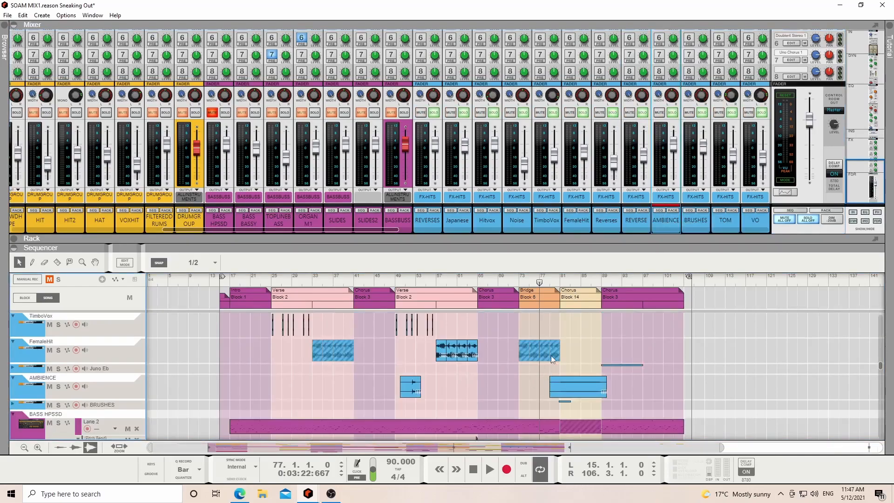
left_click(560, 281)
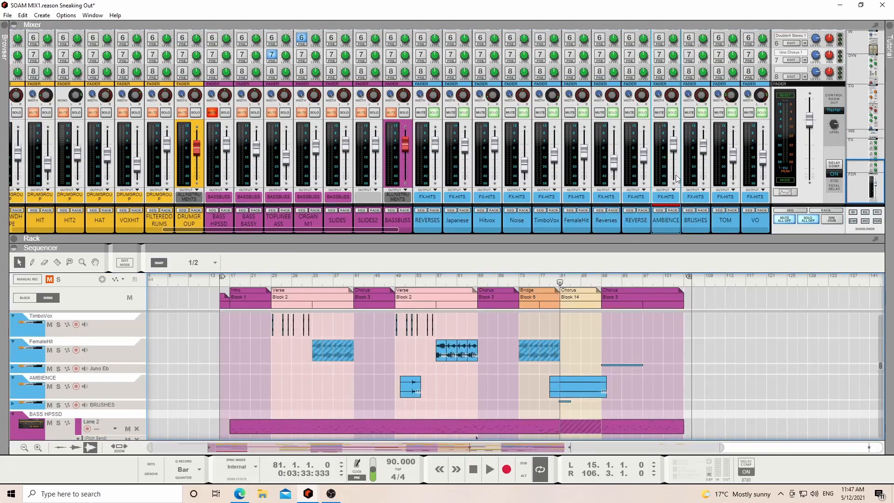
left_click(672, 113)
key("space")
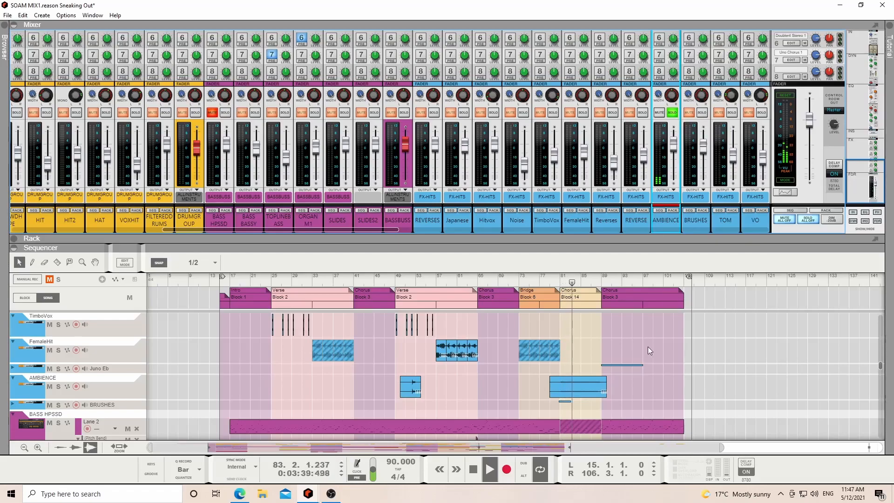
- Unfold and solo the BRUSHES track, play it with AMBIENCE from bar 81, and add TOM to the solo
left_click(13, 404)
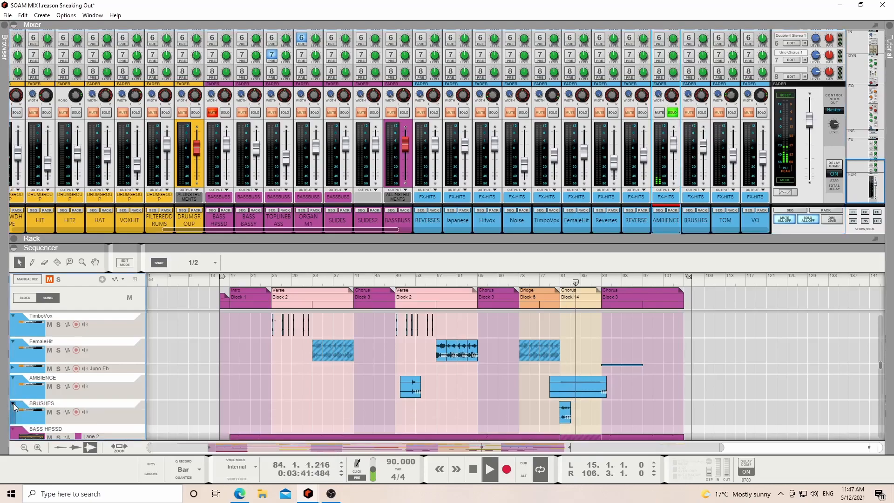
scroll(533, 367, "down", 2)
key("space")
left_click(701, 113)
key("space")
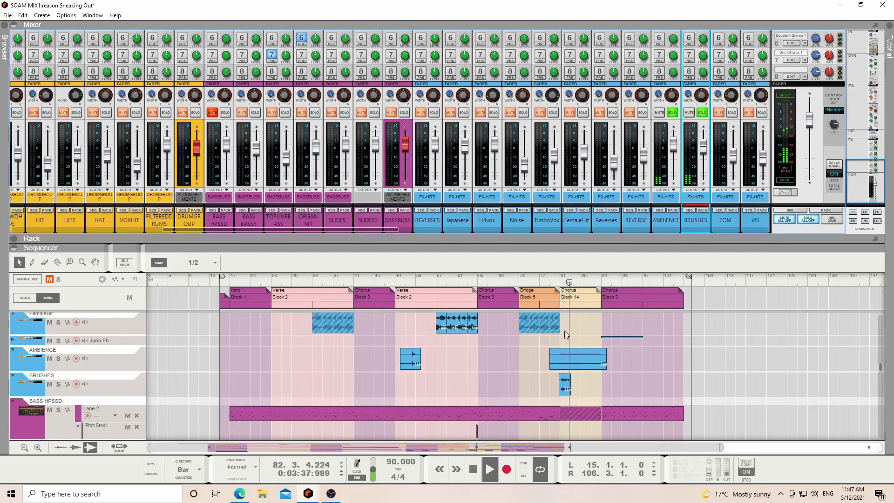
left_click(732, 113)
key("space")
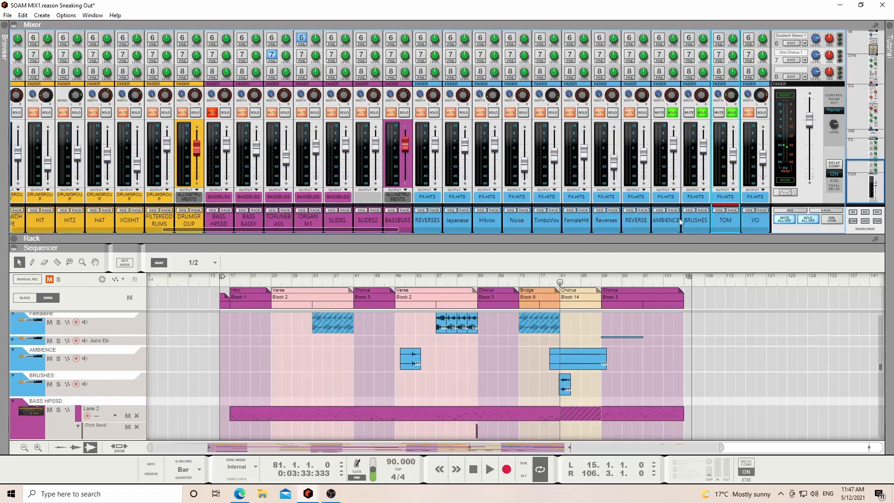
- Add VO to the solo, play from bar 81, and view the TOM channel's EQ curve with its high-pass filter
left_click(762, 113)
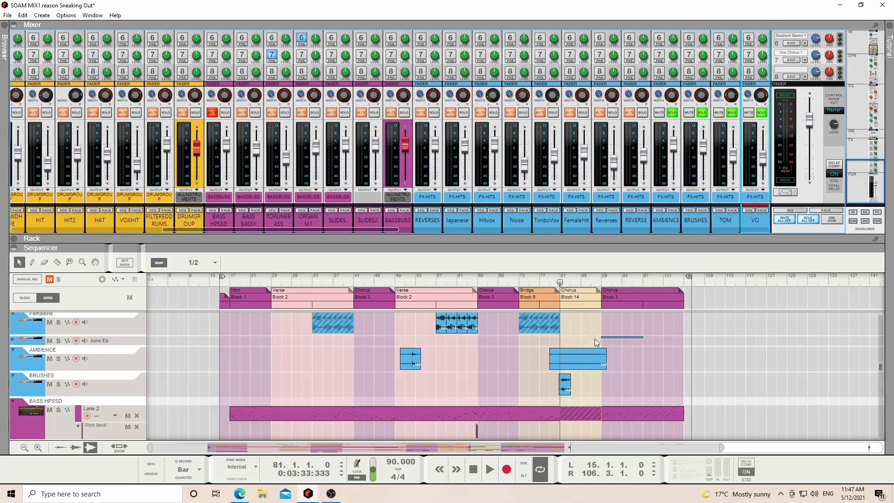
key("space")
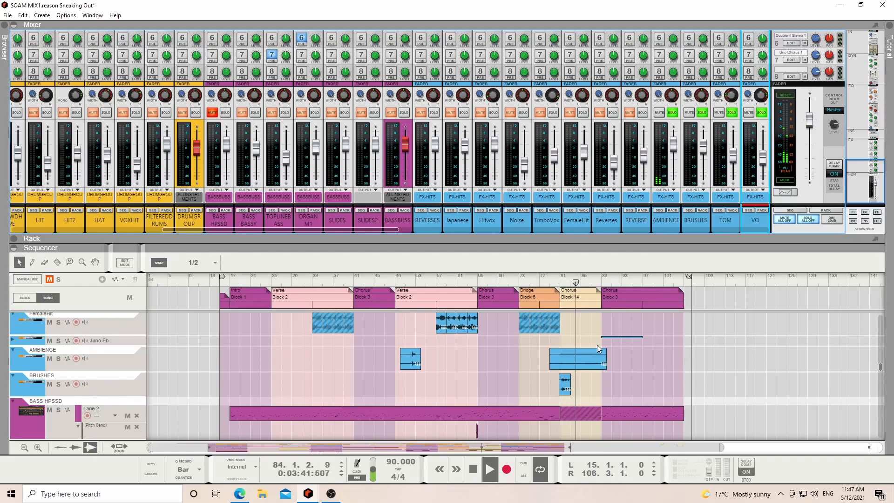
left_click(718, 210)
scroll(693, 338, "down", 2)
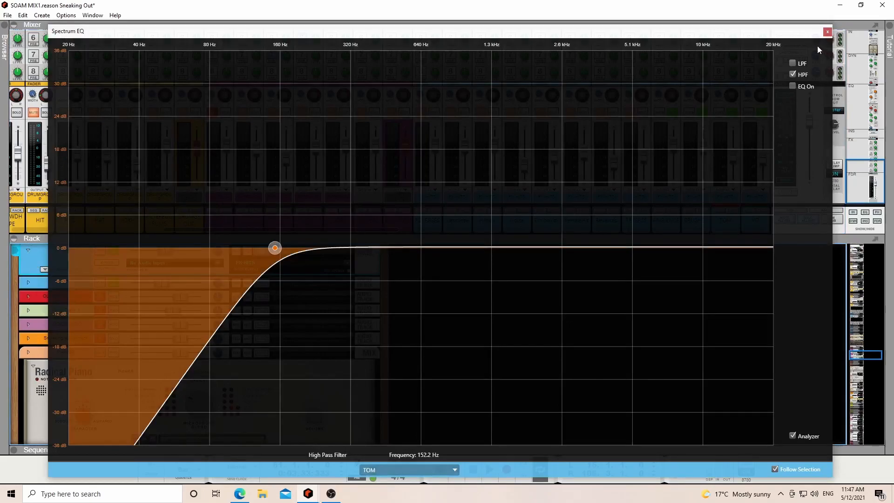
left_click(826, 32)
- Enlarge the mixer and unsolo the VO, TOM, BRUSHES, and AMBIENCE channels
left_click_drag(746, 241, 796, 499)
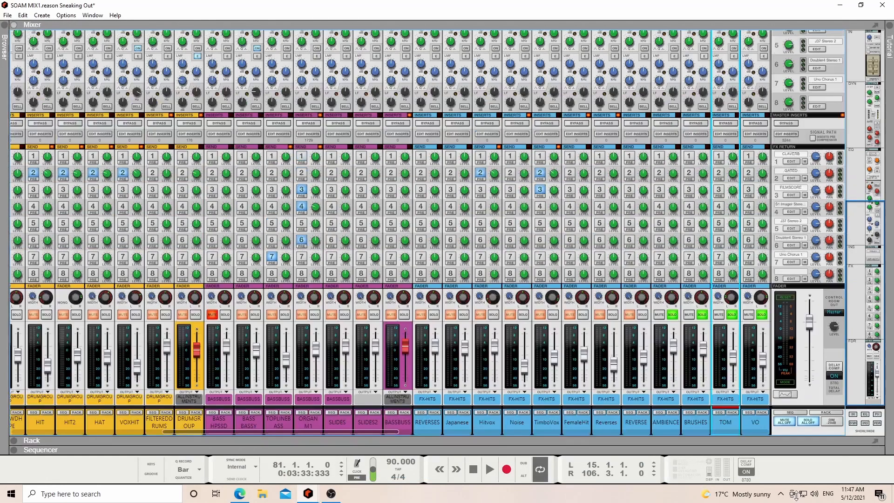
left_click(760, 316)
left_click(731, 315)
left_click(701, 314)
left_click(671, 314)
- Show AMBIENCE in the rack, then play its clip soloed from bar 81 in the sequencer and stop playback
left_click(672, 413)
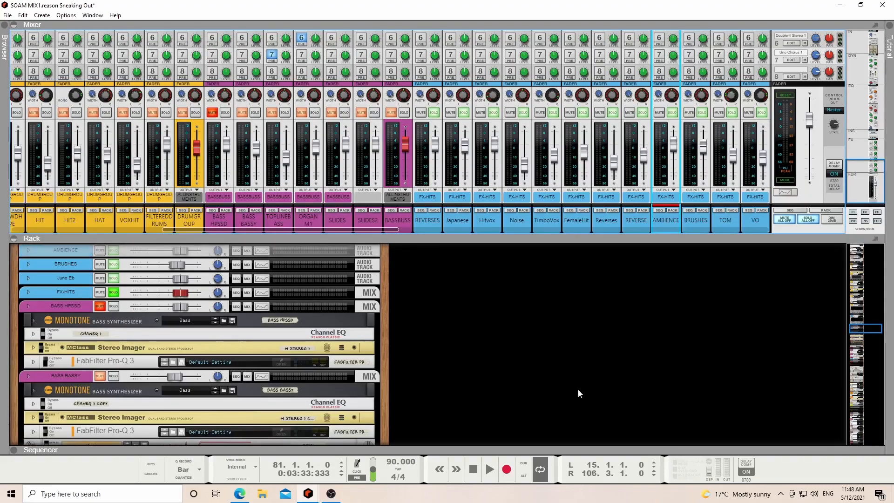
left_click(671, 113)
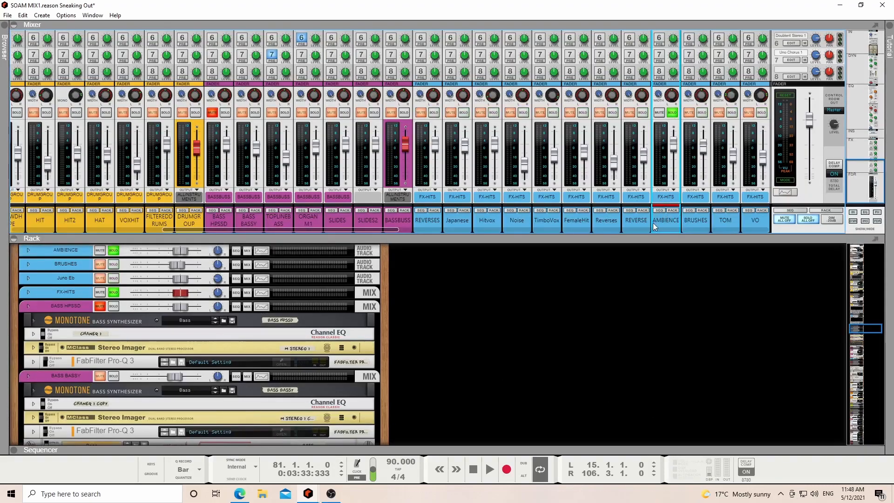
left_click(659, 210)
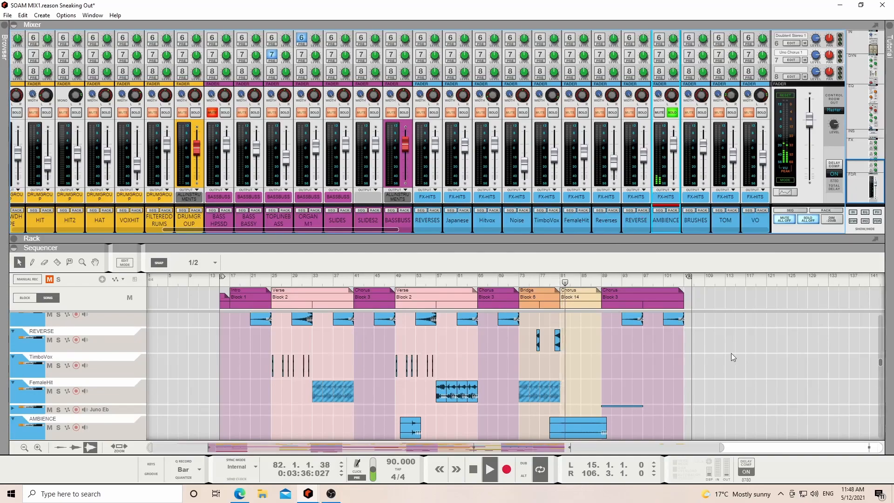
key("space")
- Create an NN-XT Advanced Sampler and load the Digiffects A.sxt patch from the Sound FX folder
left_click(42, 15)
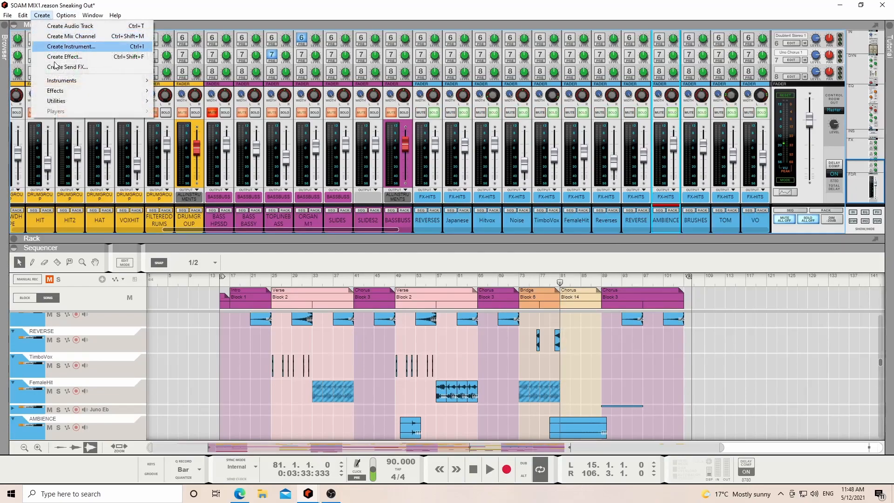
mouse_move(62, 83)
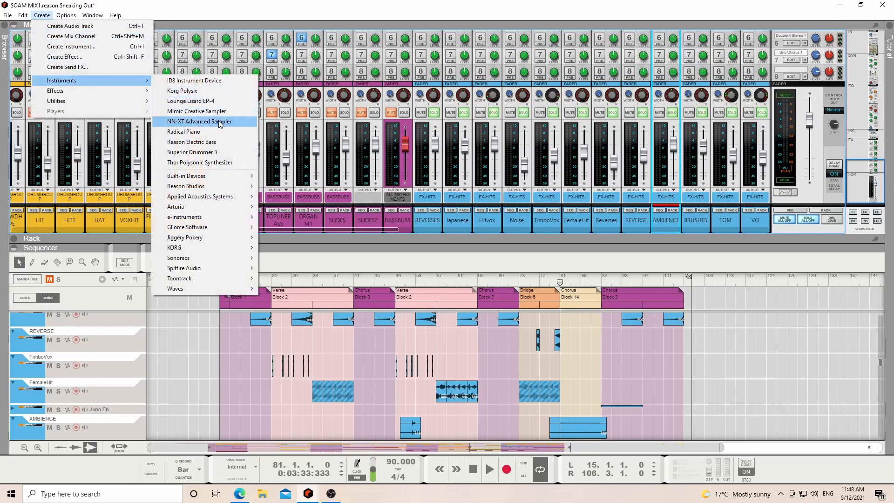
left_click(189, 122)
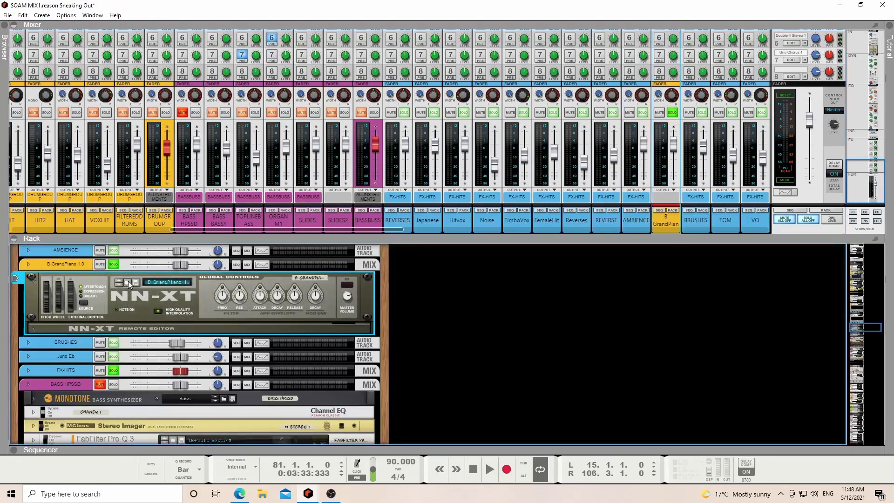
left_click(128, 282)
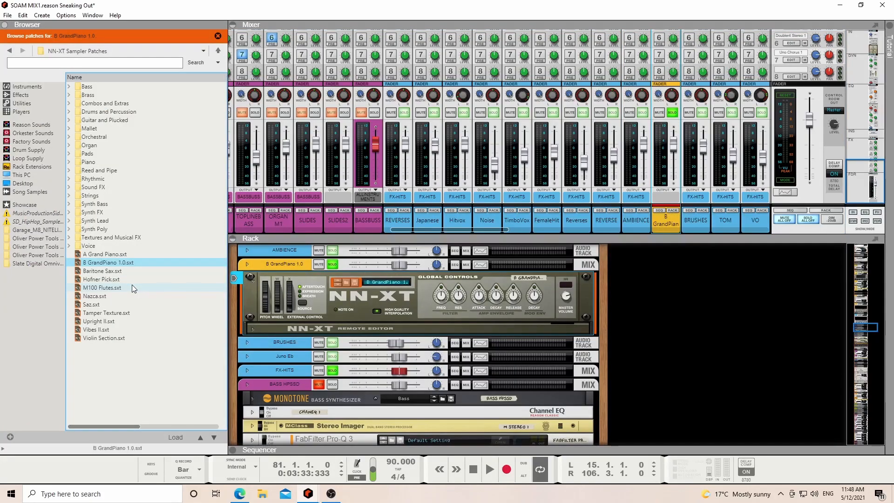
double_click(125, 187)
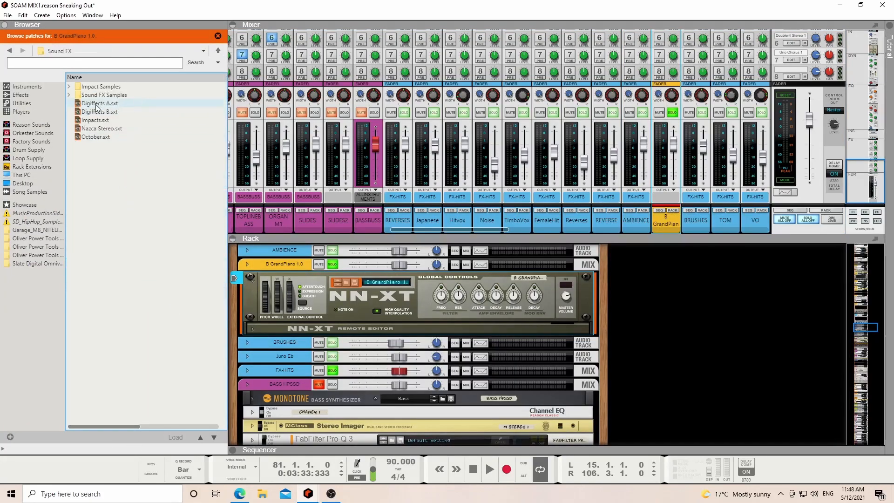
left_click_drag(114, 104, 355, 320)
- Show the Digiffects A track and audition its effects on the on-screen piano, one octave lower from C1
left_click(660, 210)
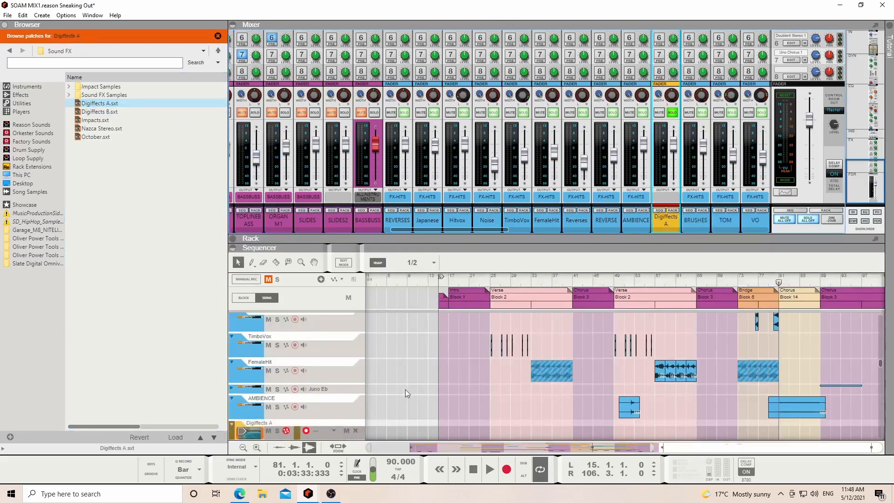
scroll(398, 389, "down", 2)
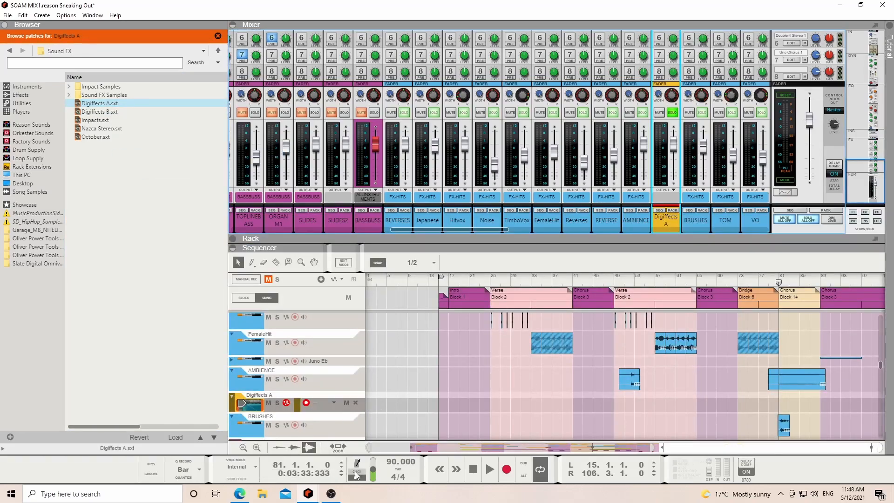
left_click(154, 464)
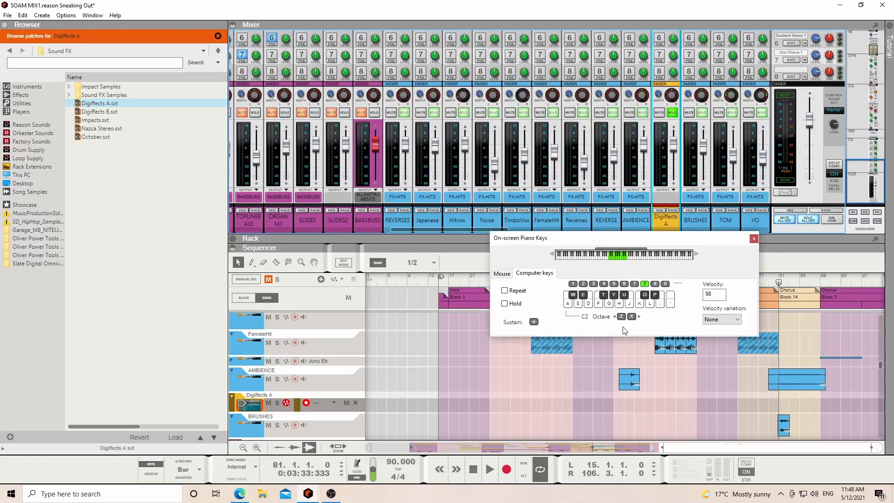
key("z")
key("a")
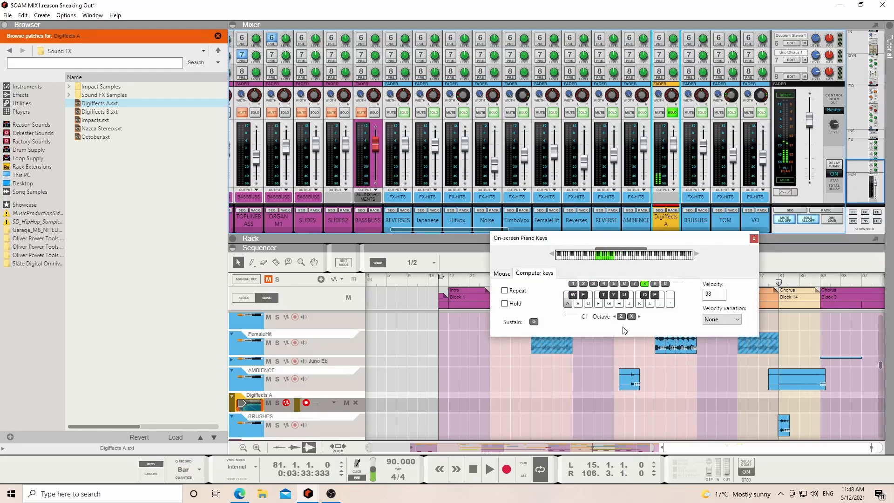
key("w")
key("s")
key("e")
key("d")
key("f")
key("t")
key("g")
key("y")
key("h")
key("j")
- Close the on-screen piano and delete the Digiffects A channel with its track
key("F4")
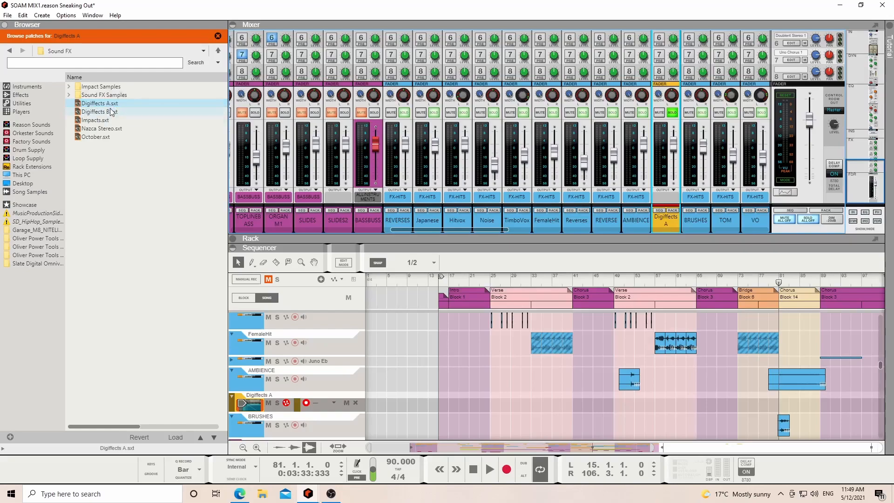
right_click(664, 222)
left_click(682, 258)
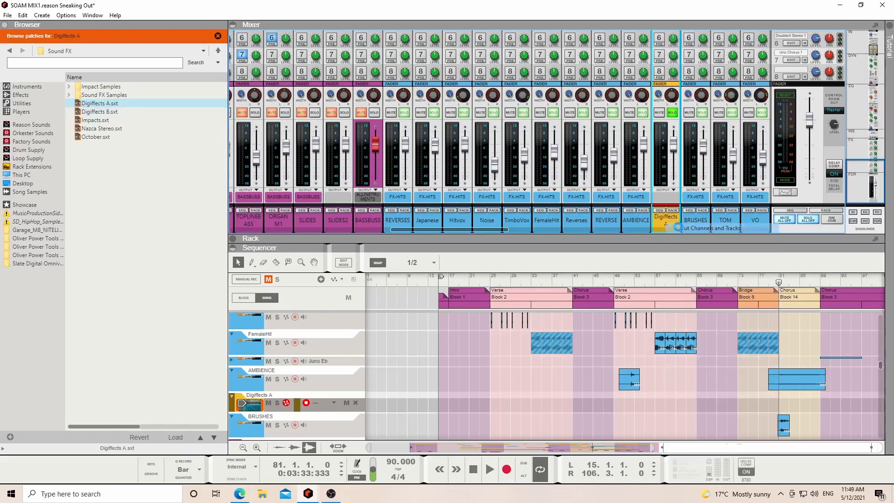
- Show the FX-HITS group's devices in the rack, view its FabFilter Pro-Q 3 curve, and close the plugin
left_click_drag(683, 239, 558, 442)
left_click_drag(487, 431, 543, 437)
left_click(571, 412)
left_click(438, 391)
left_click_drag(590, 179, 464, 97)
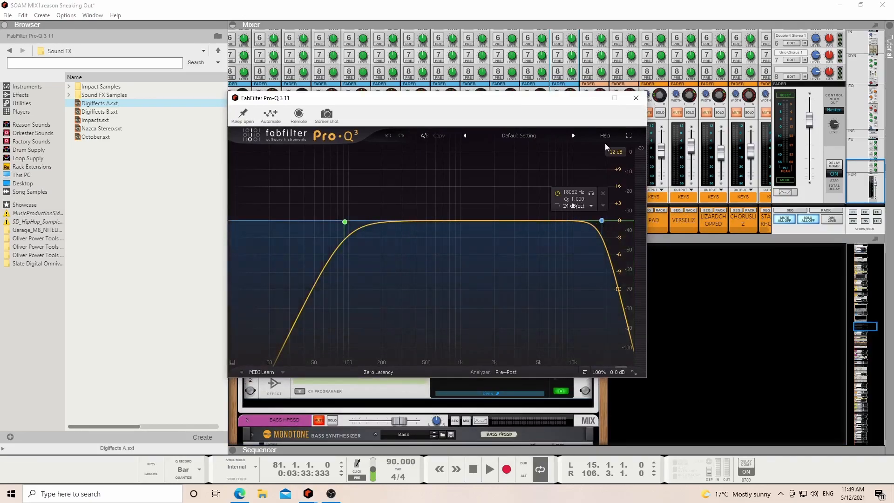
left_click(636, 99)
- Play the song from bar 49, the start of the second verse, with FX-HITS and BASSBUSS soloed
left_click_drag(573, 238, 532, 437)
left_click_drag(535, 441, 558, 239)
left_click(654, 280)
left_click(606, 279)
left_click(613, 279)
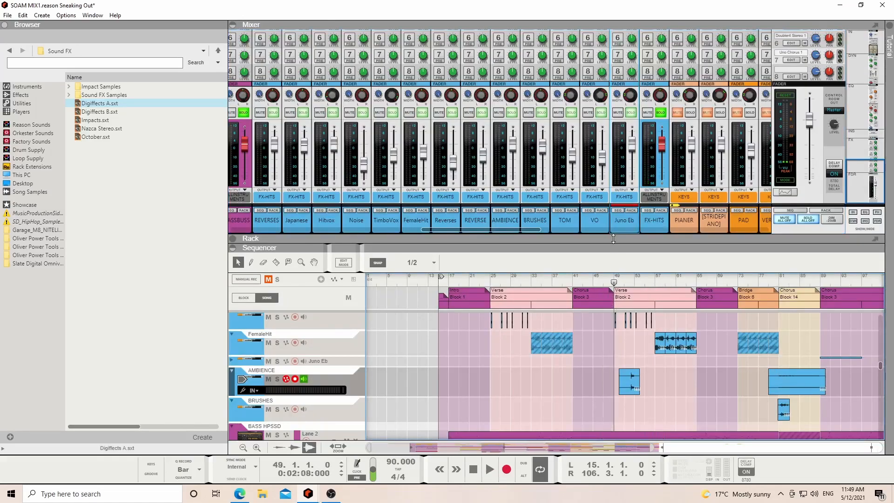
key("space")
- Enlarge the mixer, close the browser, and solo the KEYS group
left_click_drag(613, 238, 516, 434)
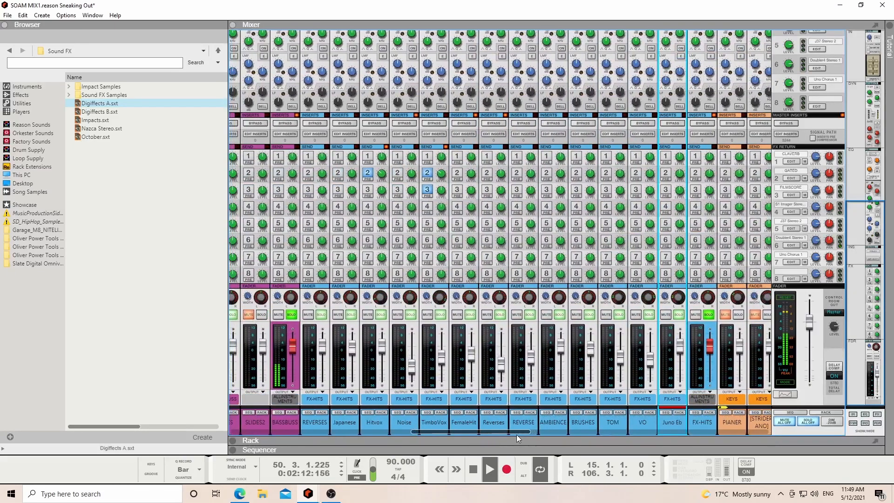
left_click(4, 25)
left_click_drag(372, 428, 498, 445)
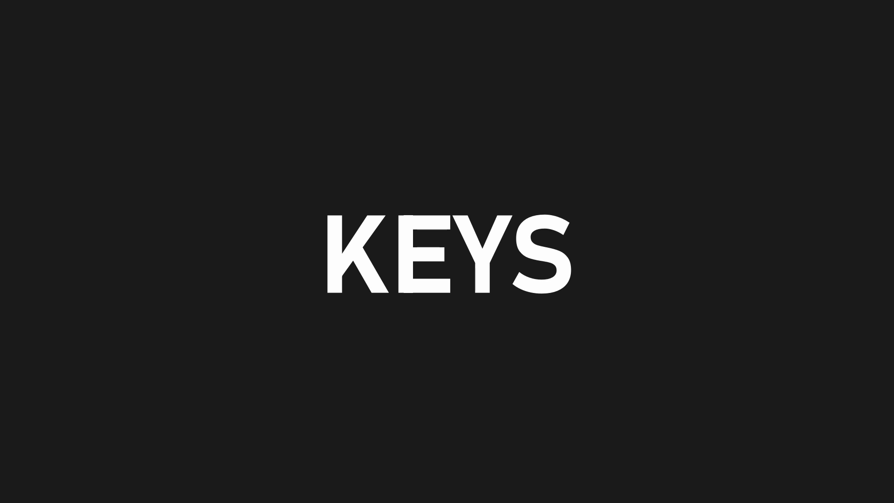
left_click(568, 314)
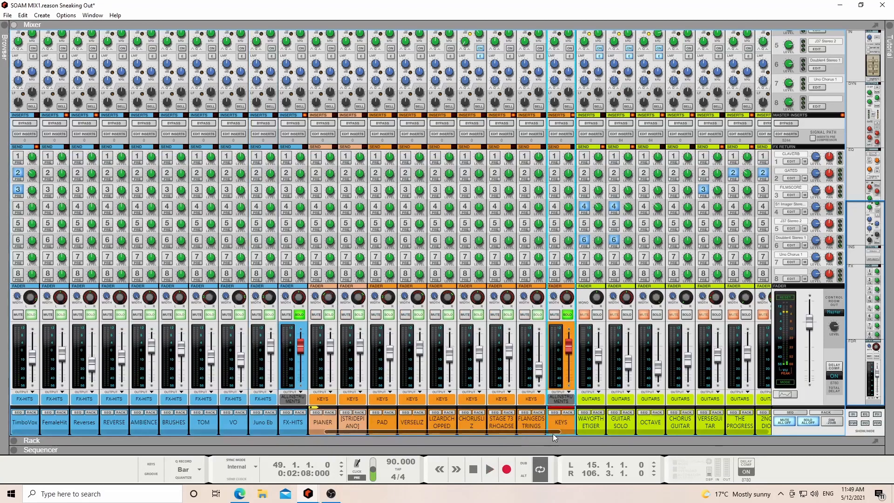
- Show the PIANER track in the sequencer and play it soloed from bar 25
left_click(324, 412)
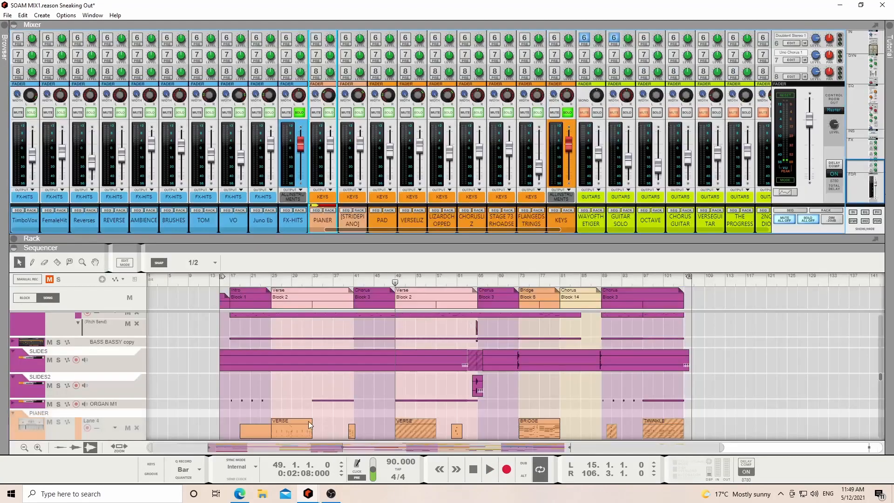
scroll(289, 390, "up", 1)
left_click(272, 278)
key("space")
left_click(329, 113)
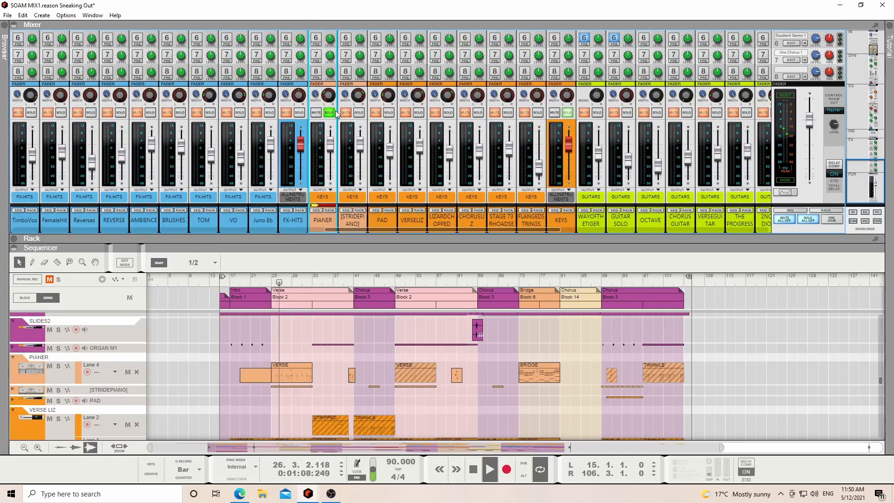
- Examine PIANER's Radical Piano settings in the rack, stop playback, and open its FabFilter Pro-Q 3
left_click(329, 210)
scroll(297, 309, "down", 3)
scroll(298, 309, "up", 3)
scroll(297, 308, "up", 3)
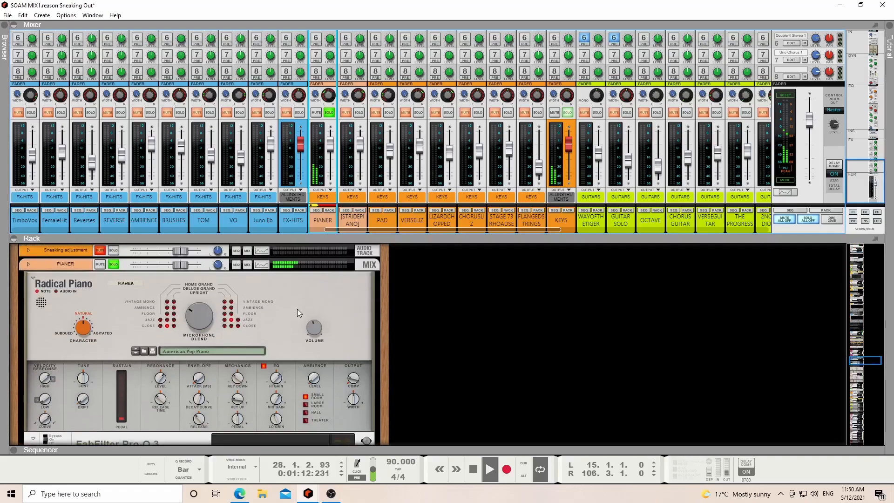
scroll(297, 309, "down", 3)
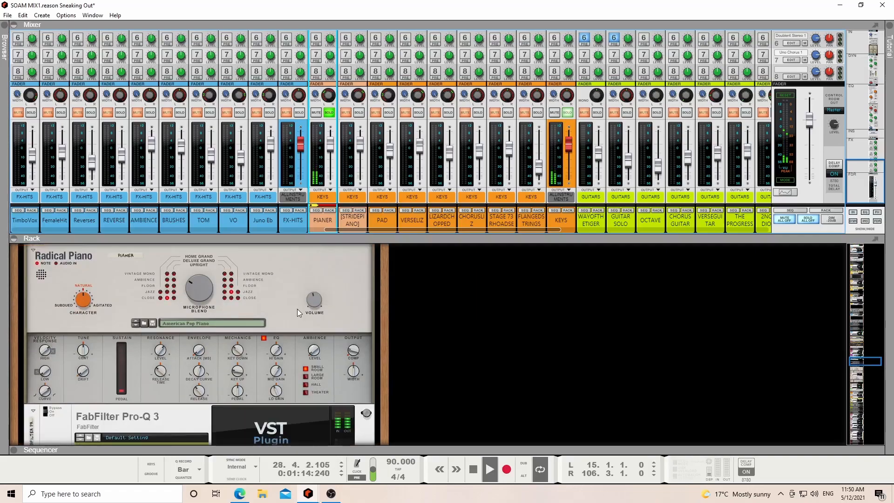
key("space")
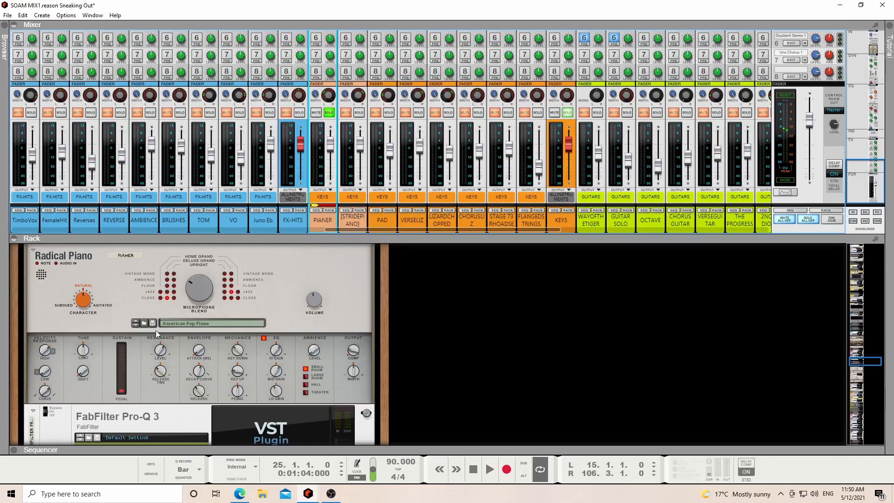
scroll(202, 307, "down", 2)
double_click(220, 406)
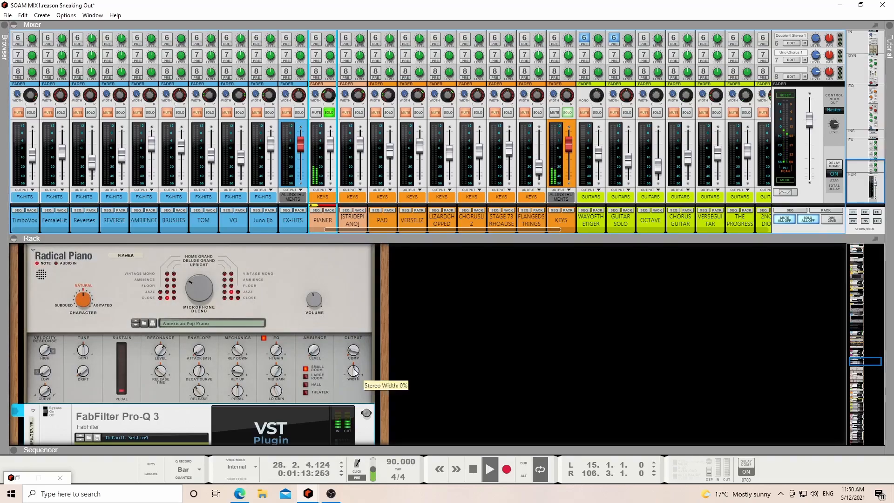
- Solo BASSBUSS together with PIANER and play both from bar 40
scroll(327, 140, "up", 1)
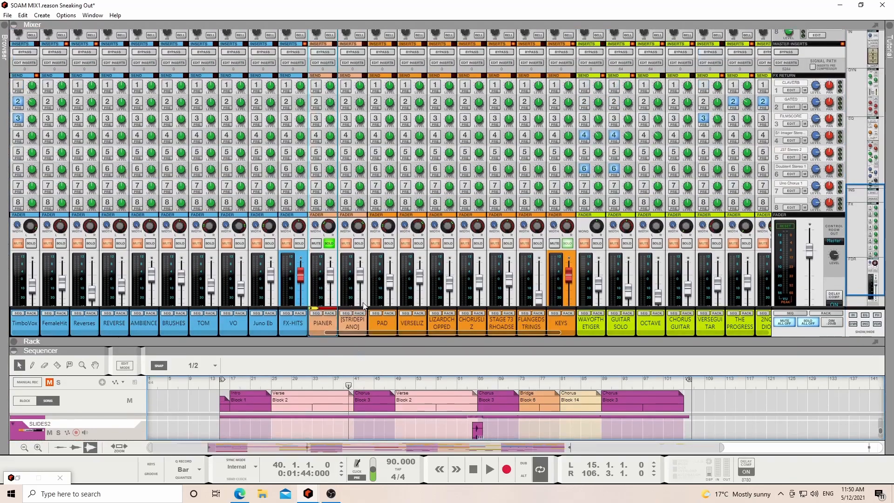
left_click_drag(355, 331, 261, 334)
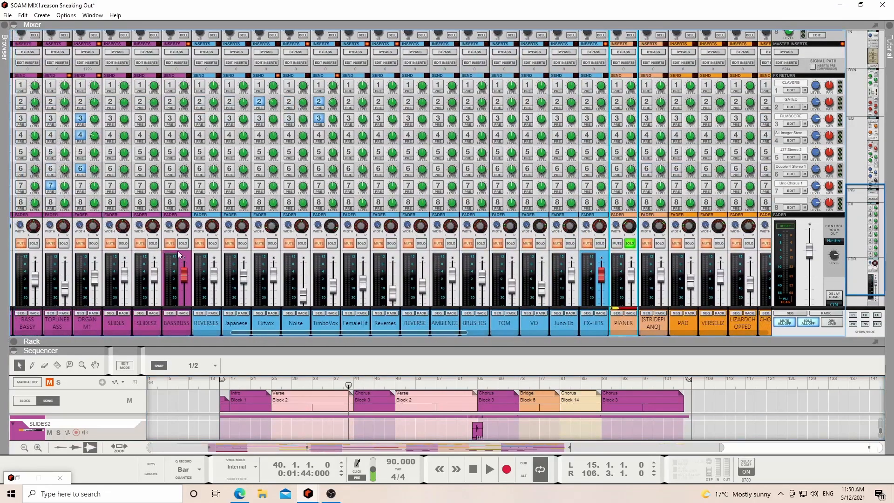
key("space")
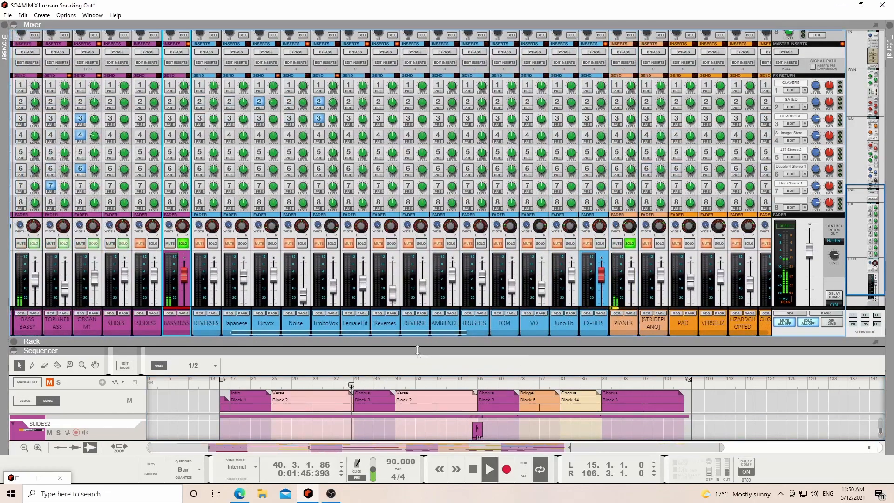
- Enlarge the sequencer and unfold the [STRIDEPIANO] track to show its clips
left_click_drag(412, 350, 412, 205)
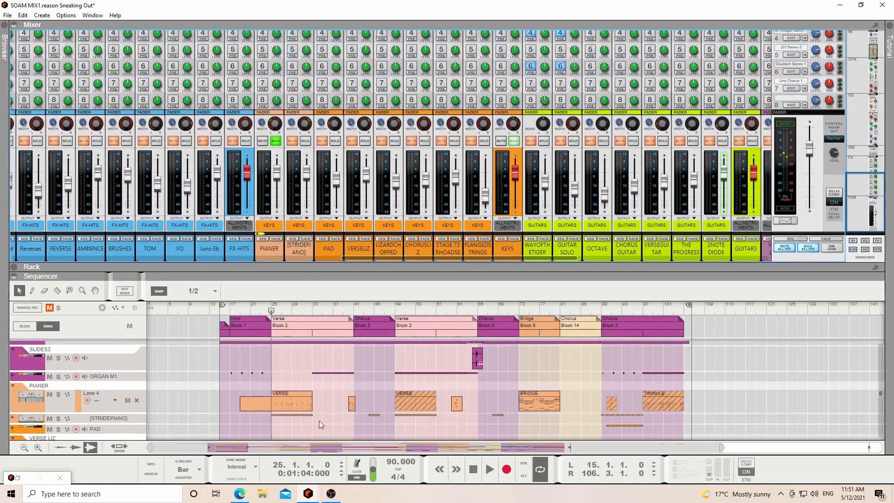
left_click(13, 418)
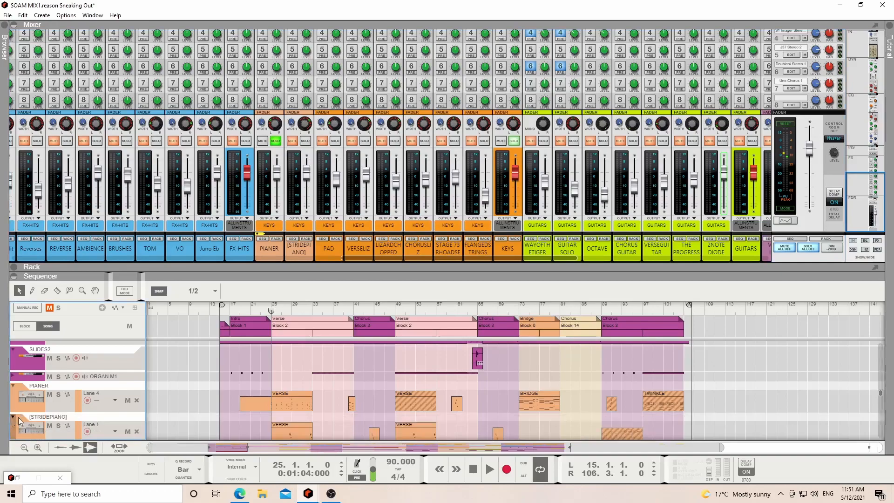
scroll(202, 391, "down", 2)
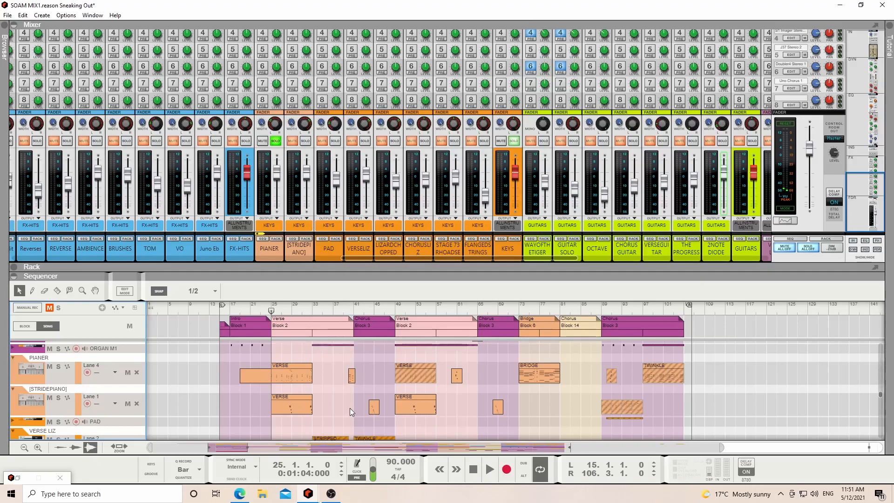
- Start playback from bar 28 in the verse and solo the [STRIDEPIANO] channel
left_click(286, 308)
key("space")
left_click(305, 140)
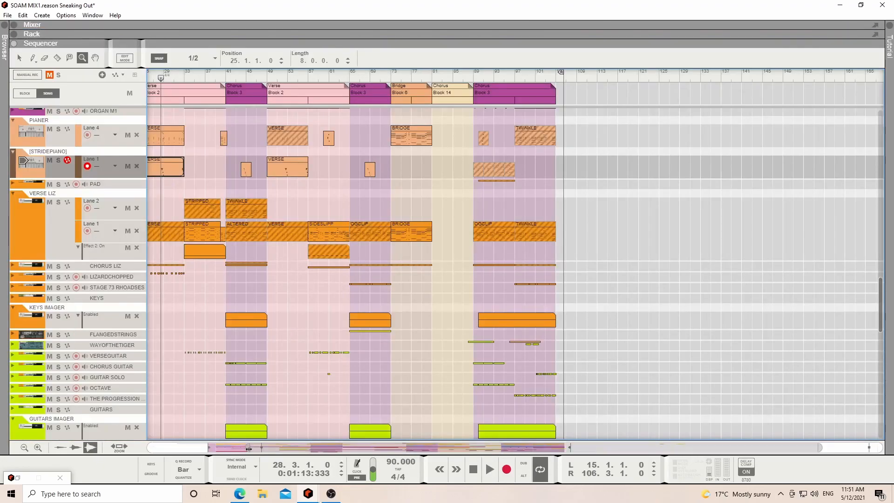
- Play the soloed [STRIDEPIANO] part from bar 44 in the chorus
left_click_drag(253, 447, 204, 446)
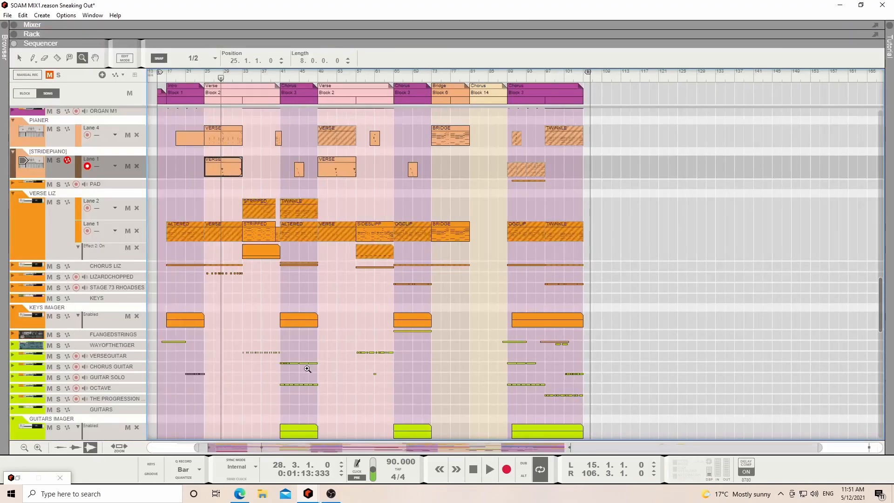
scroll(351, 308, "up", 3)
left_click(297, 78)
key("space")
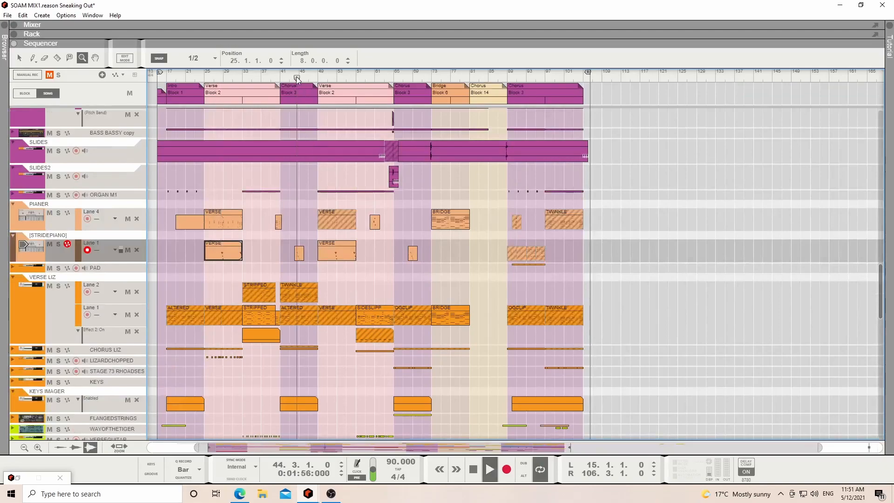
left_click(298, 78)
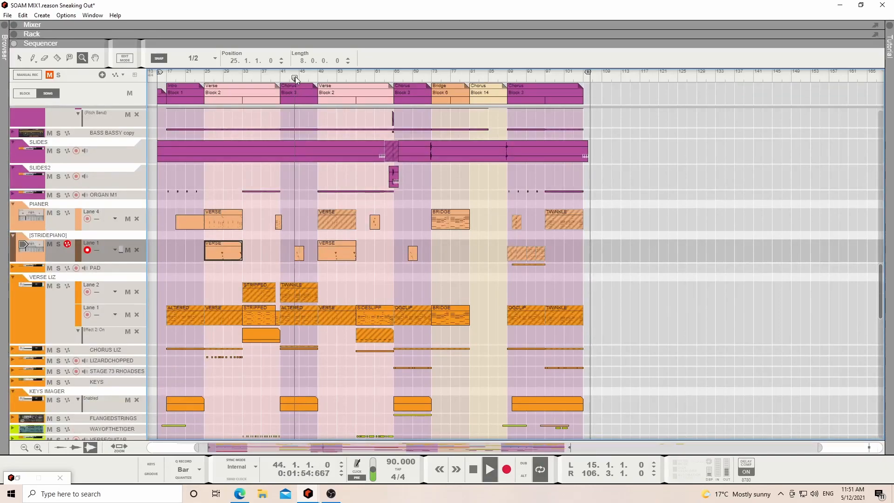
- Open the short [STRIDEPIANO] chorus clip at bar 44 and audition its notes
key("q")
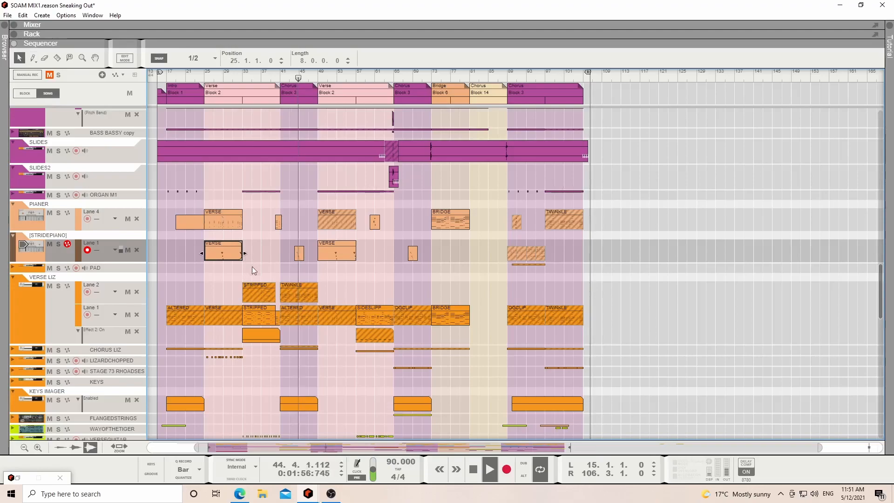
key("space")
double_click(302, 257)
key("space")
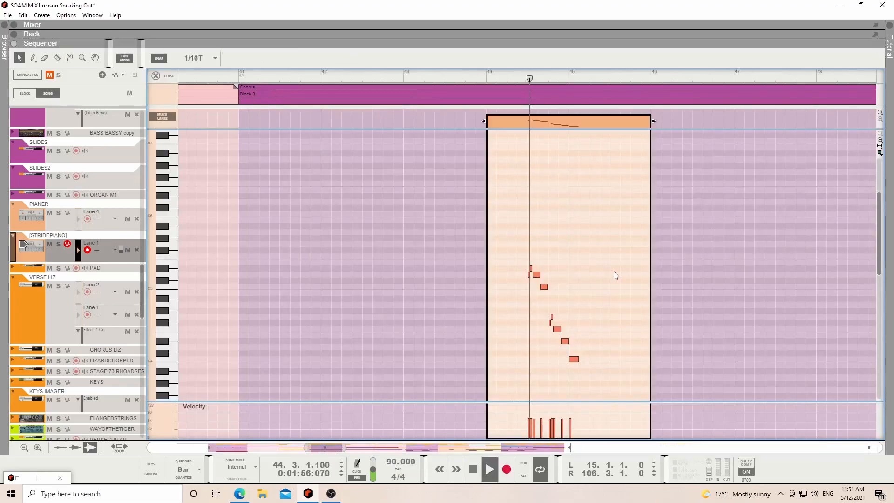
key("space")
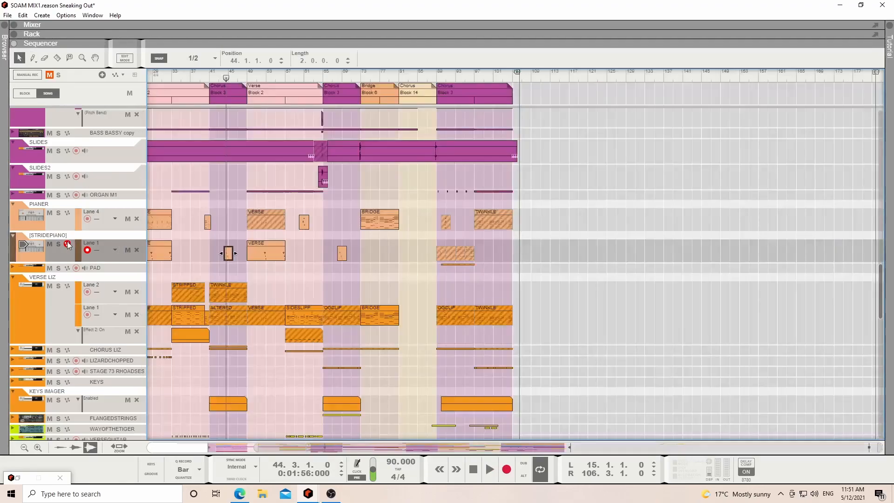
- Bring back the mixer and audition the VERSE LIZ track's STRIPPED section from bar 33
key("F5")
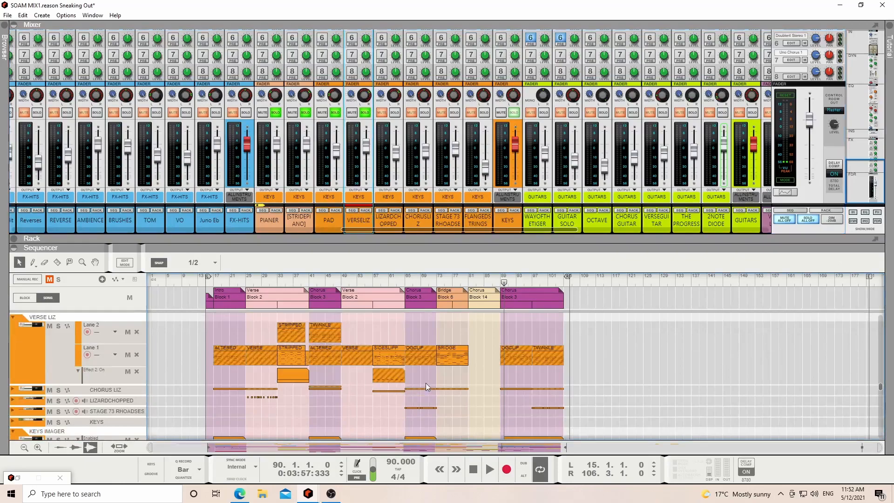
left_click(278, 281)
key("space")
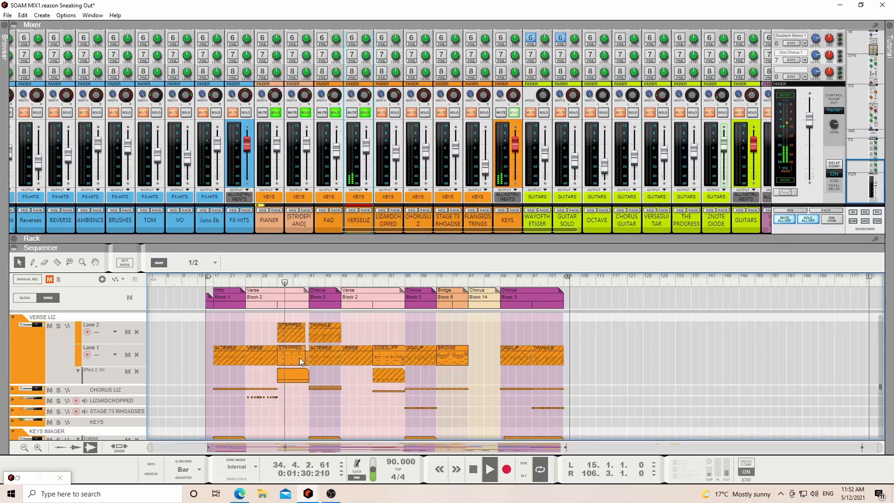
key("space")
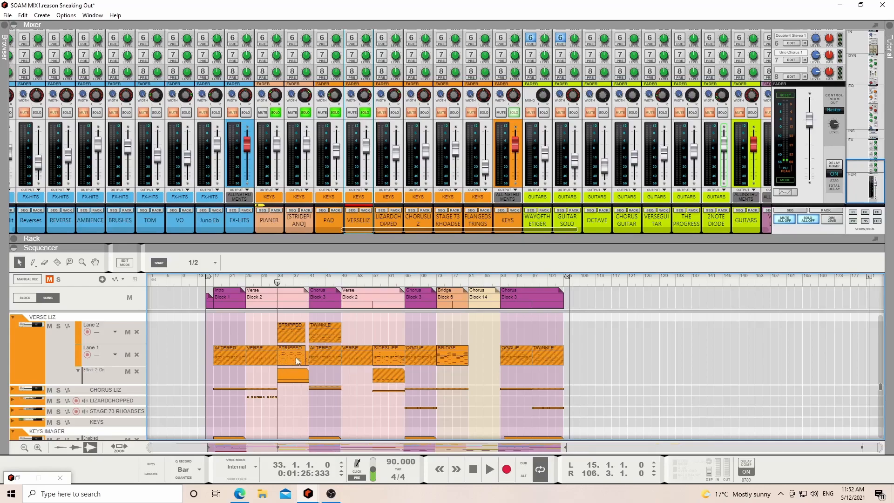
- Open the STRIPPED clip of VERSE LIZ in an enlarged sequencer and examine its full note pattern during soloed playback
double_click(294, 358)
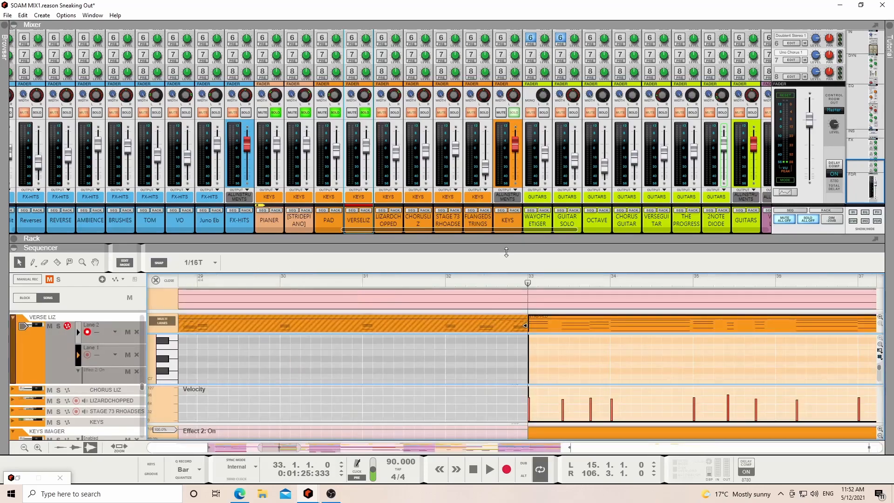
left_click_drag(507, 248, 452, 27)
scroll(484, 253, "down", 10)
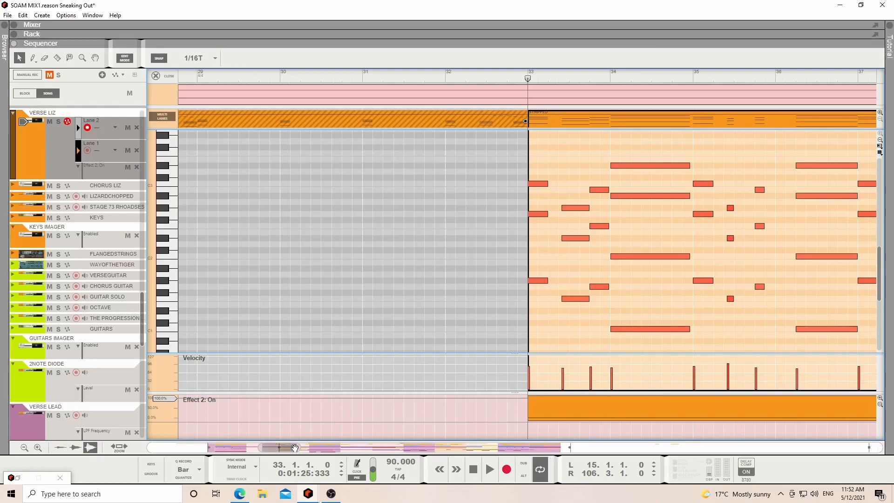
left_click_drag(299, 447, 317, 448)
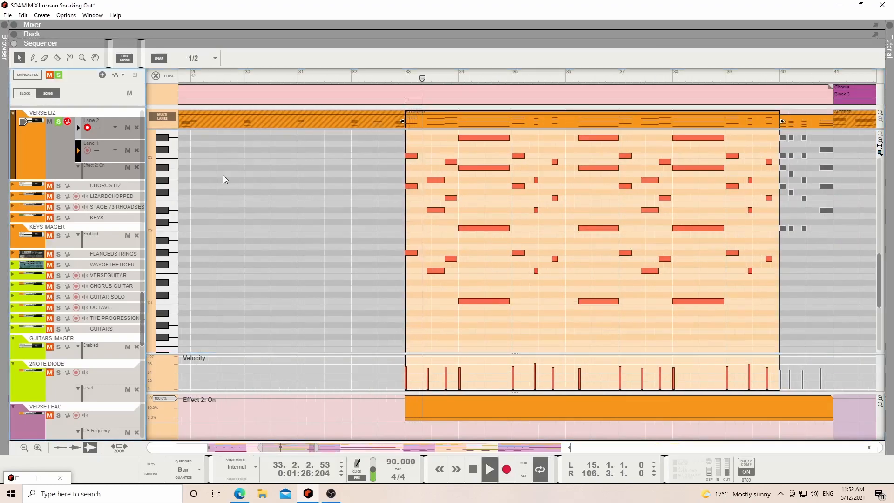
scroll(720, 278, "up", 2)
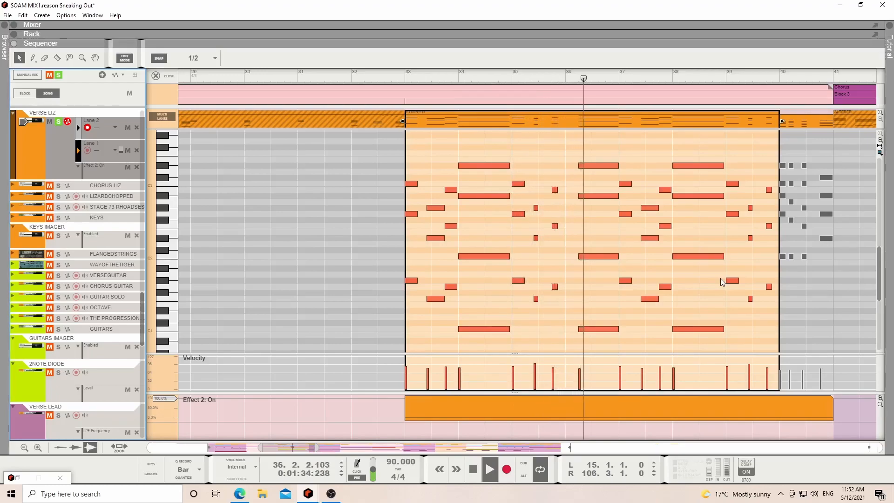
key("space")
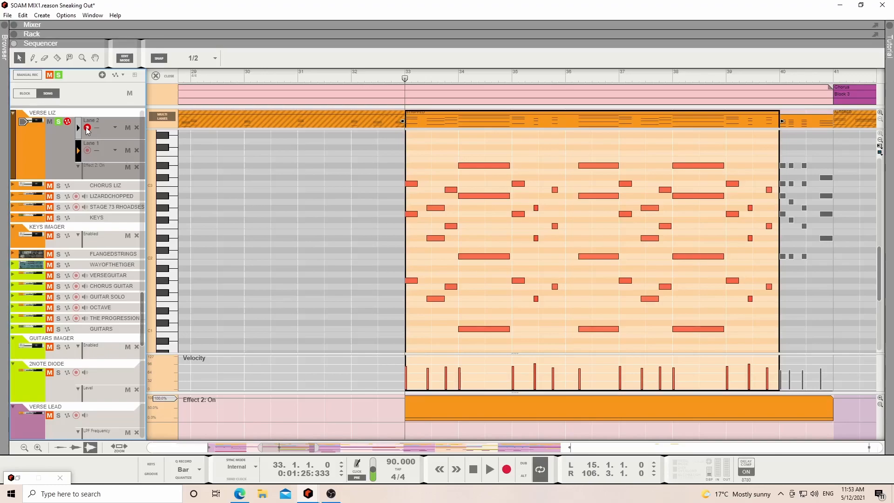
- Close the clip editor and play VERSE LIZ soloed from bar 57
key("ctrl+e")
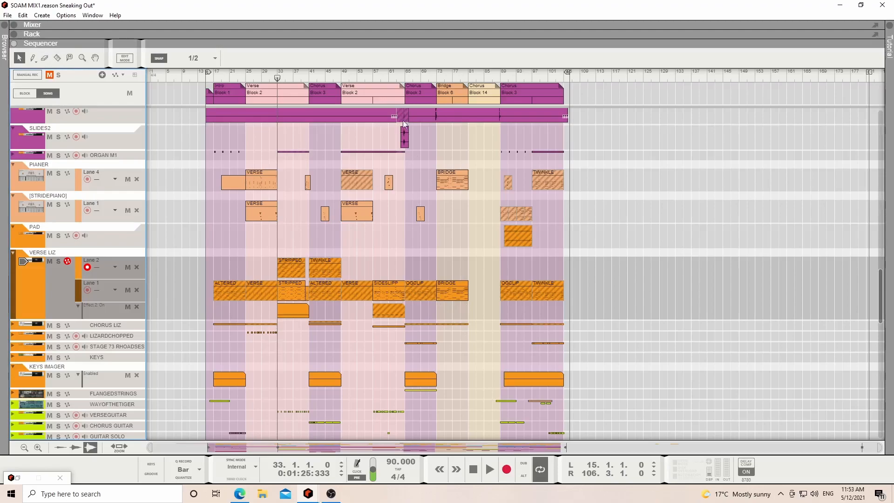
left_click(373, 74)
key("space")
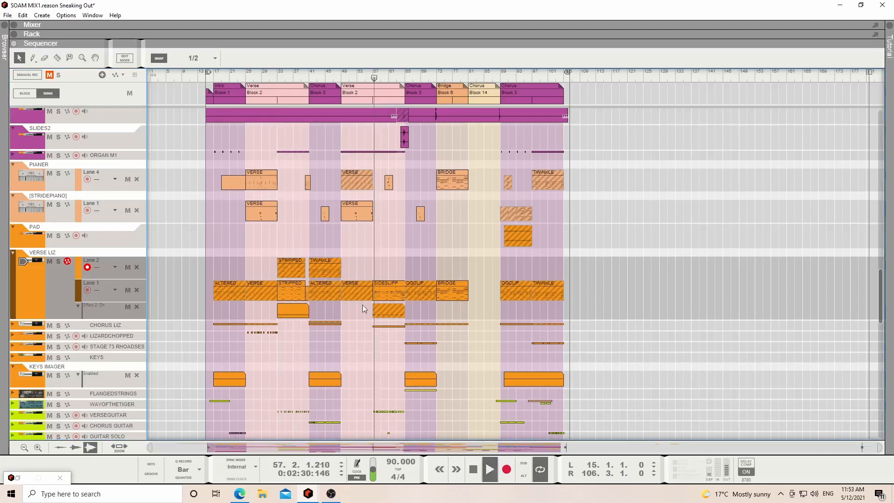
left_click(59, 261)
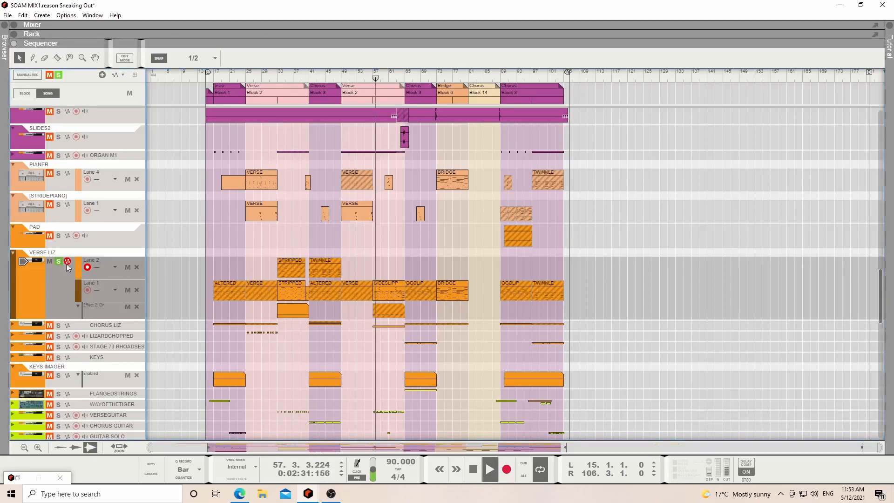
- Open the SIDESLIPP clip of VERSE LIZ and examine its notes while playing through to its descending run near bar 63
double_click(402, 294)
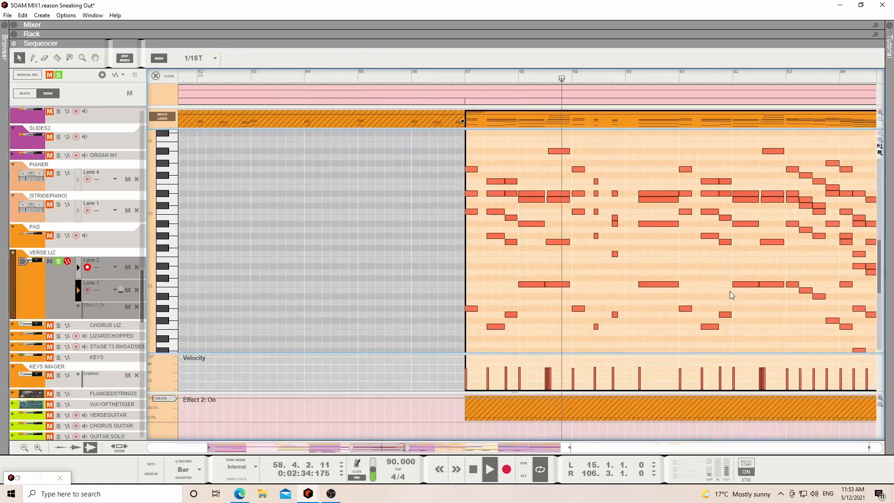
left_click_drag(407, 448, 435, 448)
scroll(493, 278, "down", 3)
scroll(495, 279, "up", 2)
scroll(545, 292, "up", 3)
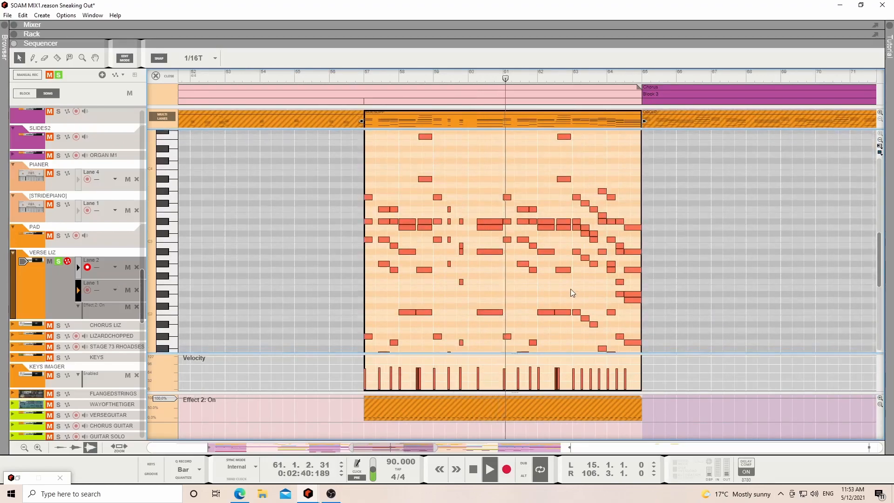
mouse_move(574, 77)
left_mouse_down()
mouse_move(607, 77)
mouse_move(570, 71)
left_mouse_up()
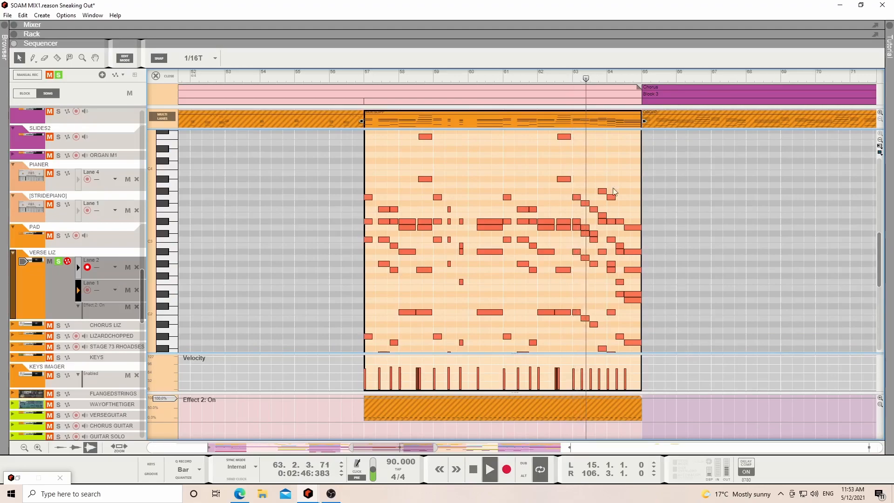
scroll(619, 196, "down", 3)
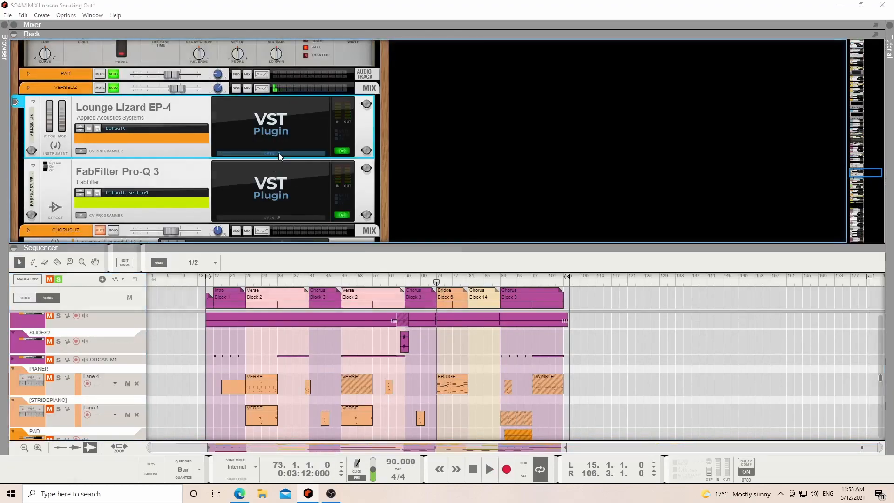
- Open the VERSE LIZ Lounge Lizard EP-4 plugin, examine its play and effects settings, and minimise its window
left_click(278, 153)
left_click_drag(254, 29, 492, 49)
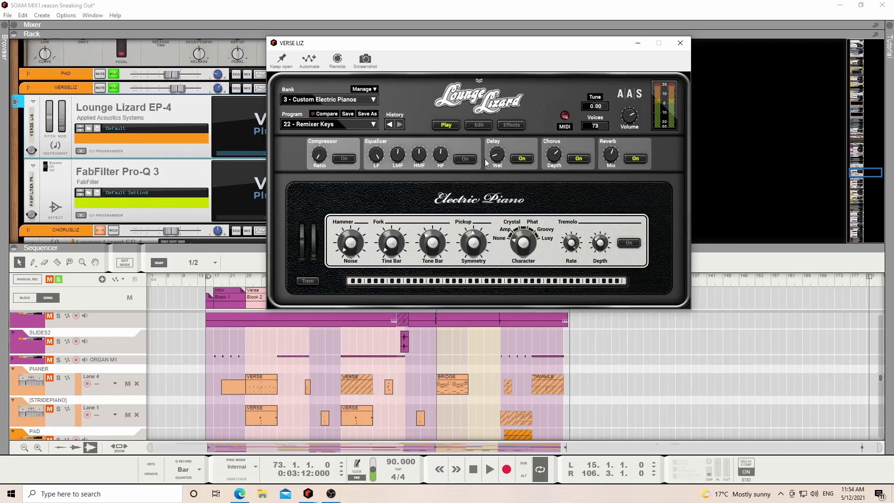
left_click(508, 125)
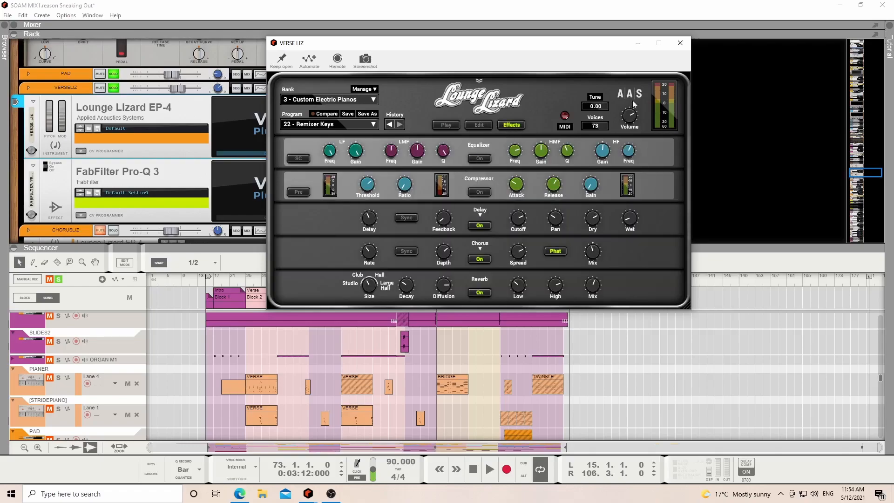
left_click(637, 43)
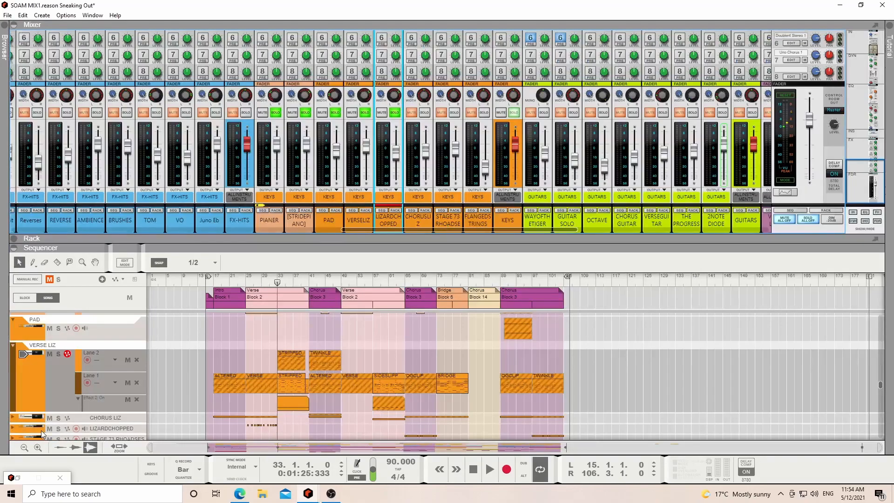
- Unfold the LIZARDCHOPPED track, zoom in on its chopped audio clips, and audition them from bar 25
left_click(13, 428)
scroll(300, 389, "down", 2)
left_click_drag(248, 281, 245, 283)
left_click(81, 263)
left_click_drag(359, 385, 564, 387)
key("space")
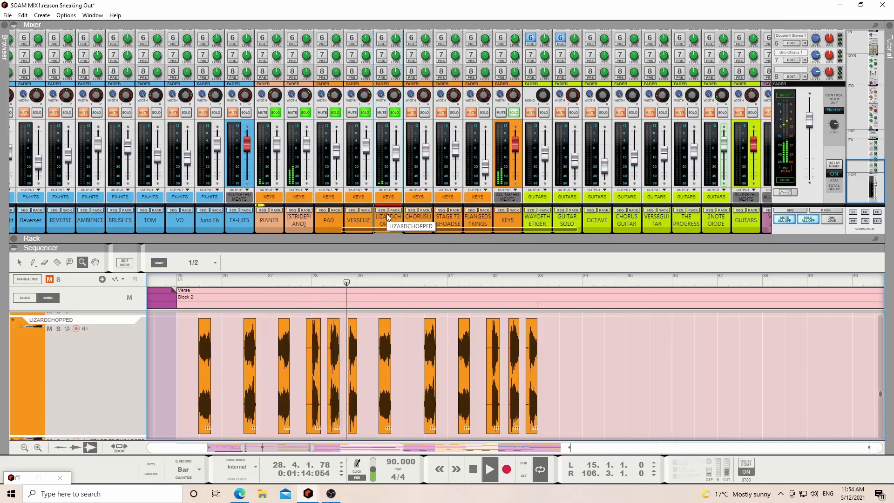
key("space")
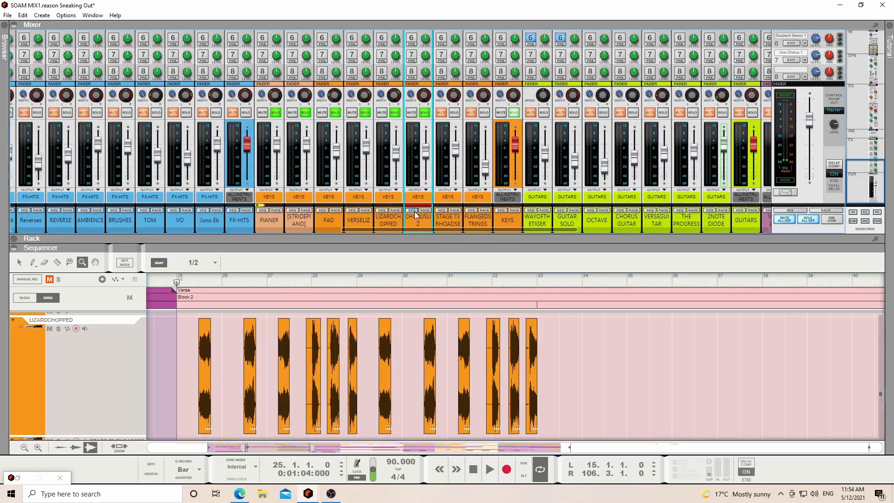
- Show the CHORUS LIZ track in the sequencer, unfold its clips, and play it from bar 17
left_click(414, 219)
left_click_drag(312, 447, 508, 447)
left_click(13, 434)
scroll(308, 396, "down", 6)
scroll(396, 372, "down", 2)
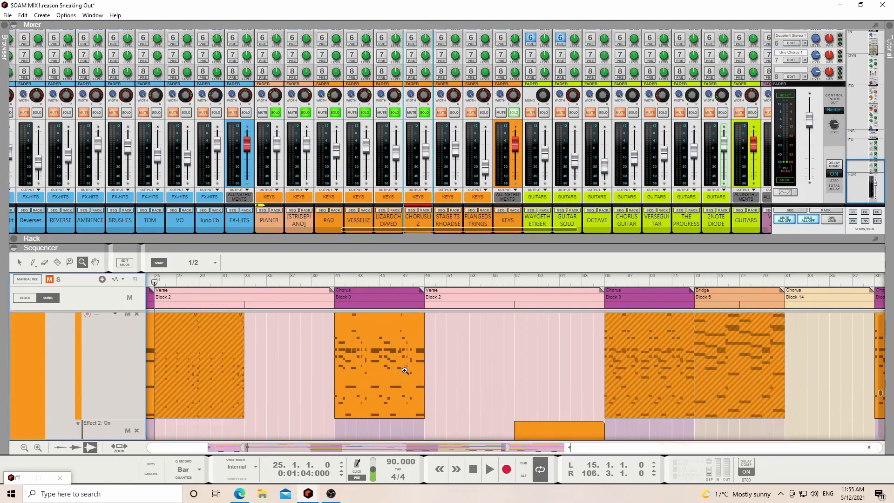
key("space")
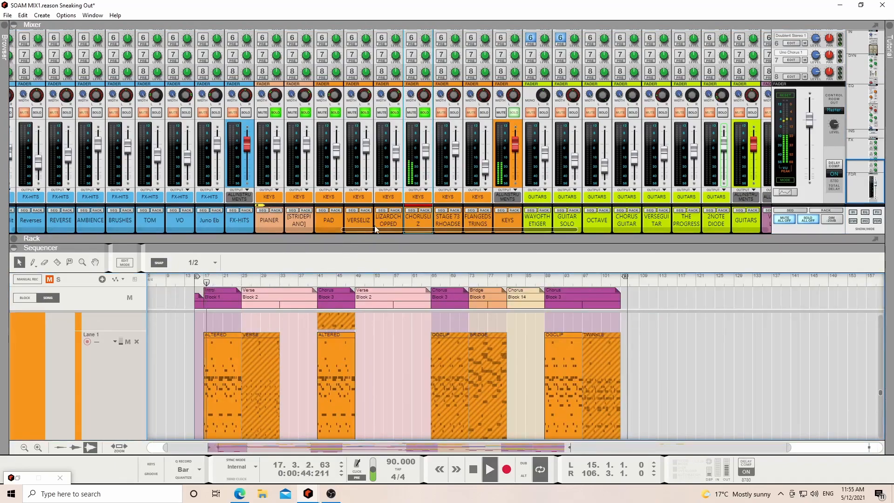
left_click_drag(368, 230, 336, 242)
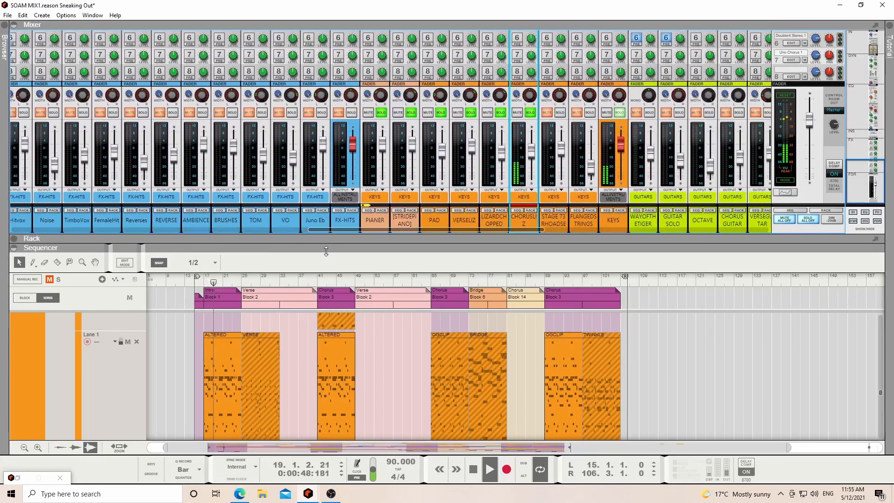
- Play the chorus from bar 41, stop, and open the Lounge Lizard EP-4 interface of the CHORUSLIZ channel
left_click(318, 275)
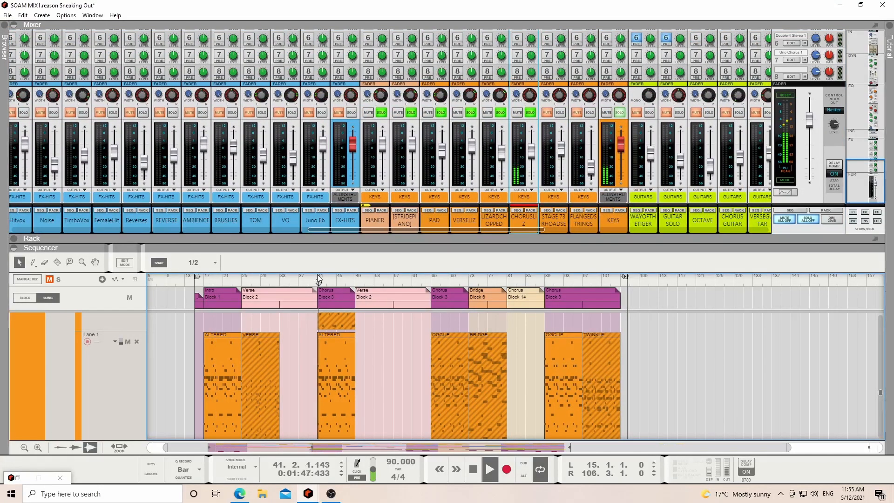
left_click(531, 211)
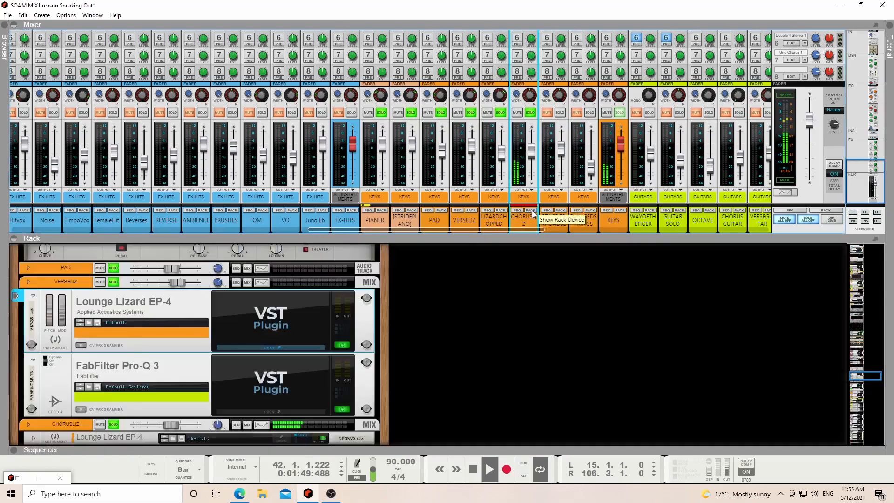
key("space")
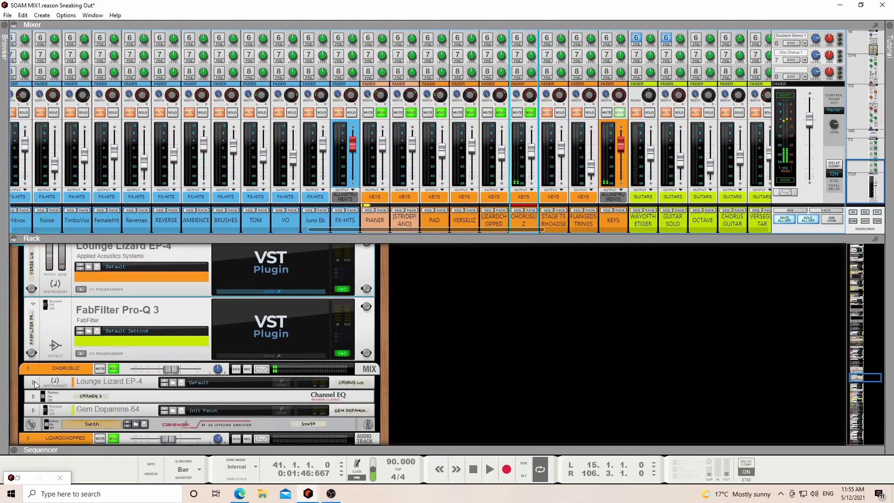
left_click(35, 382)
left_click(234, 379)
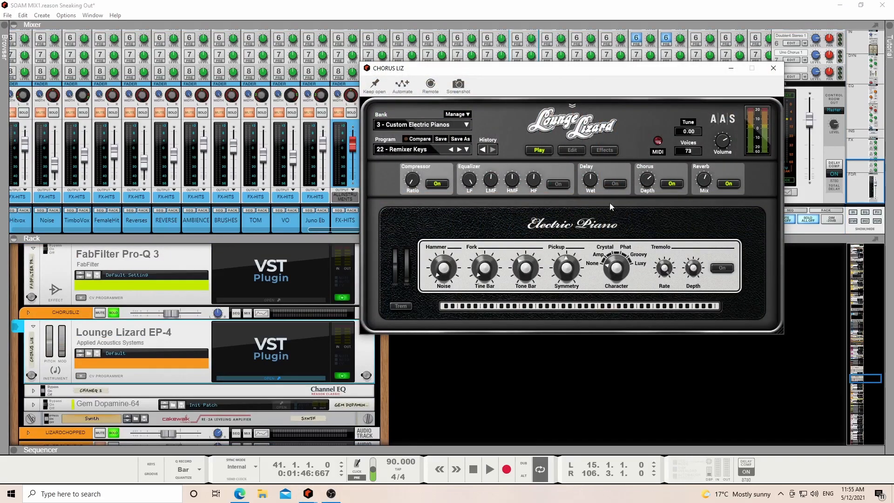
- Unfold the Channel EQ, Gem Dopamine-64 and leveling amplifier on CHORUSLIZ while auditioning the chorus
left_click(32, 391)
scroll(152, 370, "down", 1)
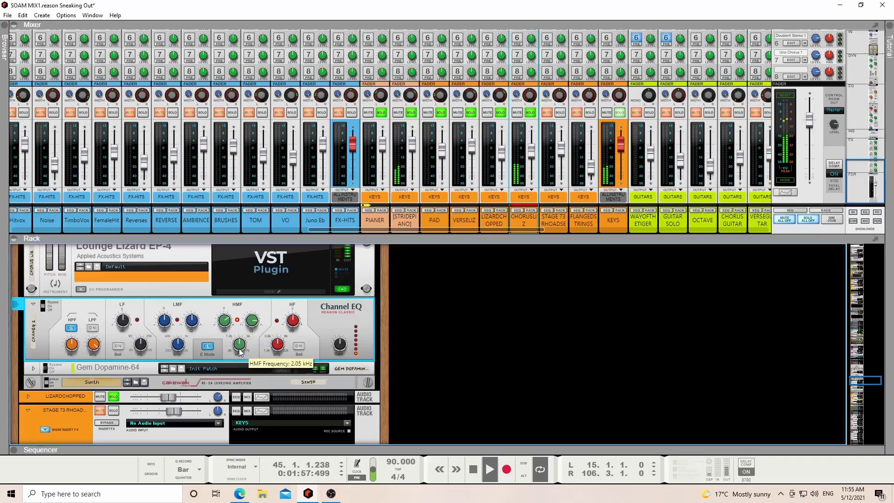
key("space")
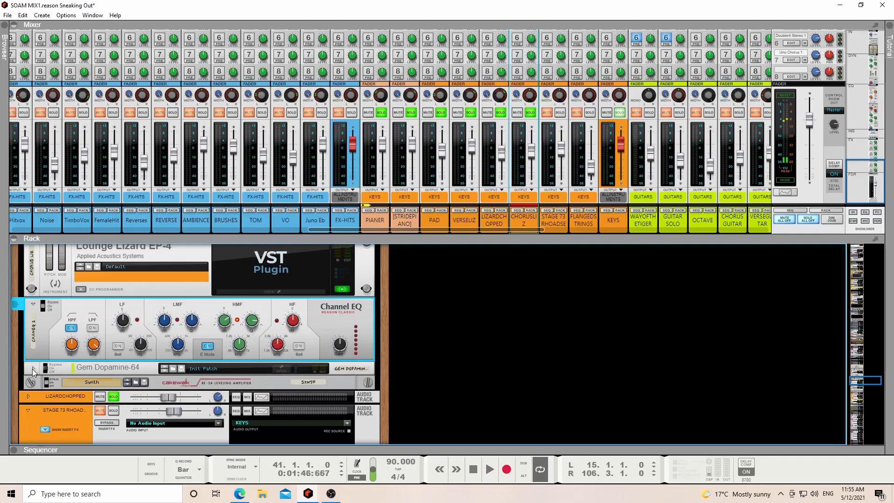
left_click(32, 369)
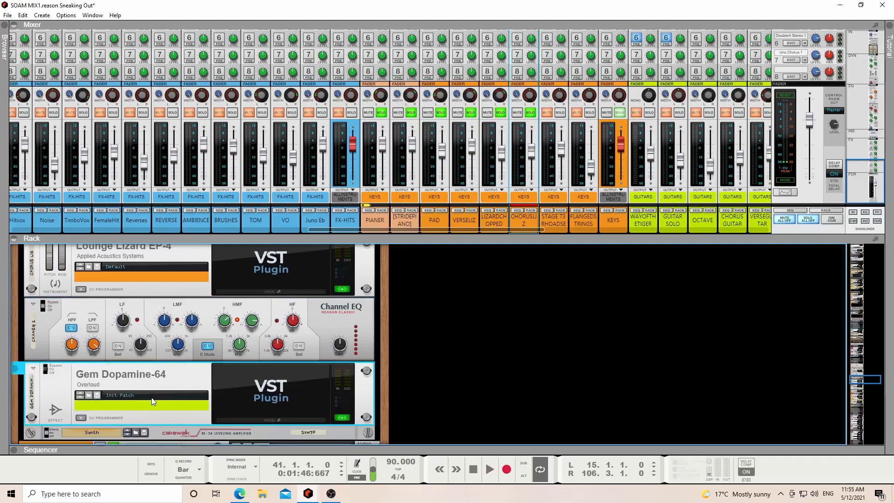
scroll(60, 389, "down", 2)
left_click(37, 376)
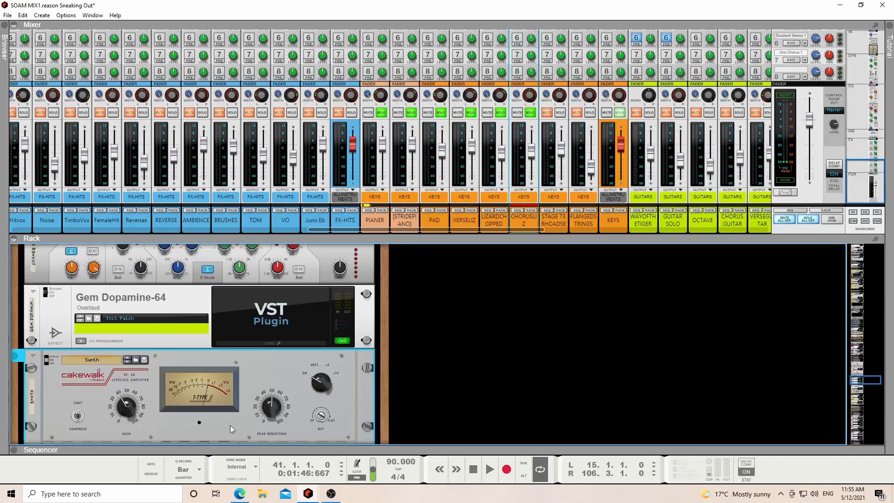
key("space")
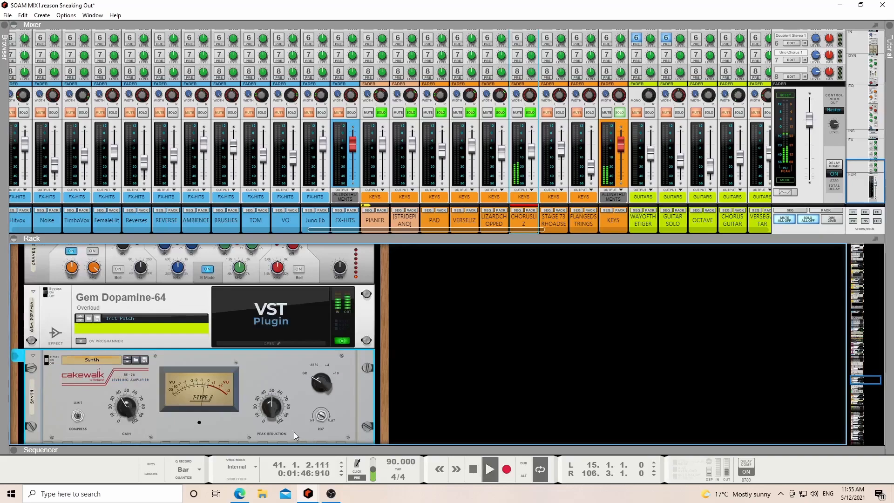
- Fold the CHORUSLIZ rack devices, enlarge the mixer to show its channel strips, and stop playback
left_click(33, 357)
left_click(33, 293)
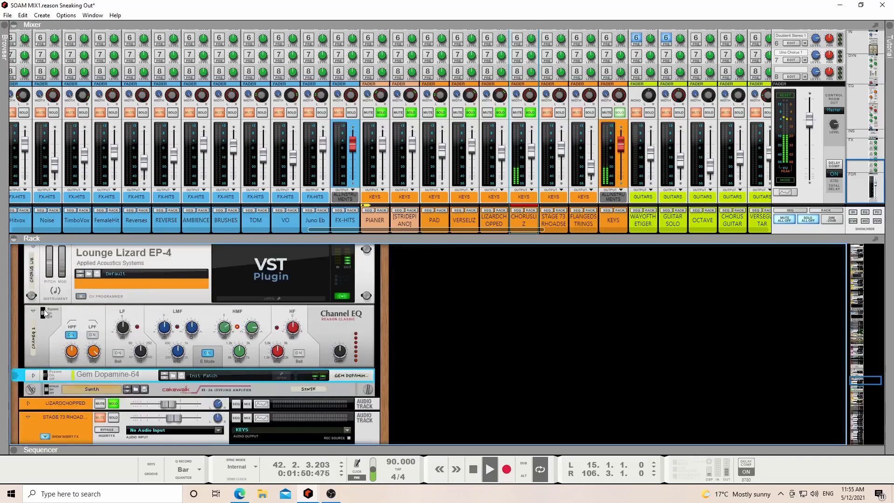
left_click(33, 310)
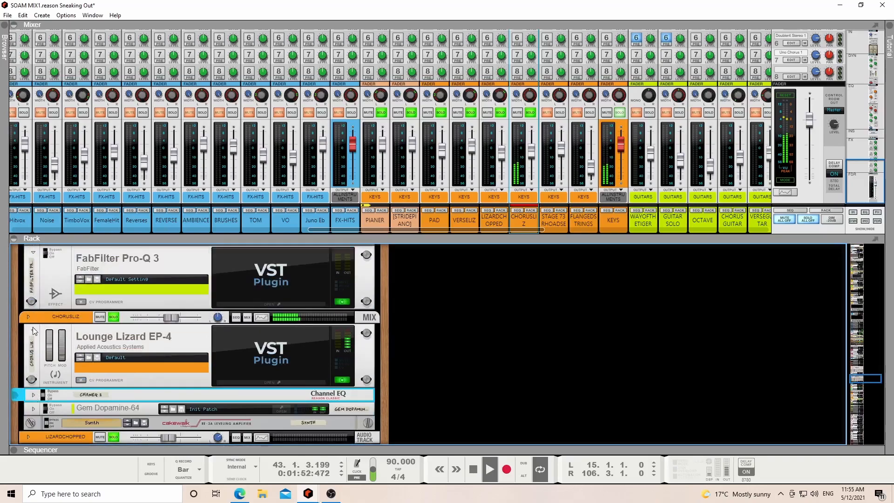
left_click(33, 333)
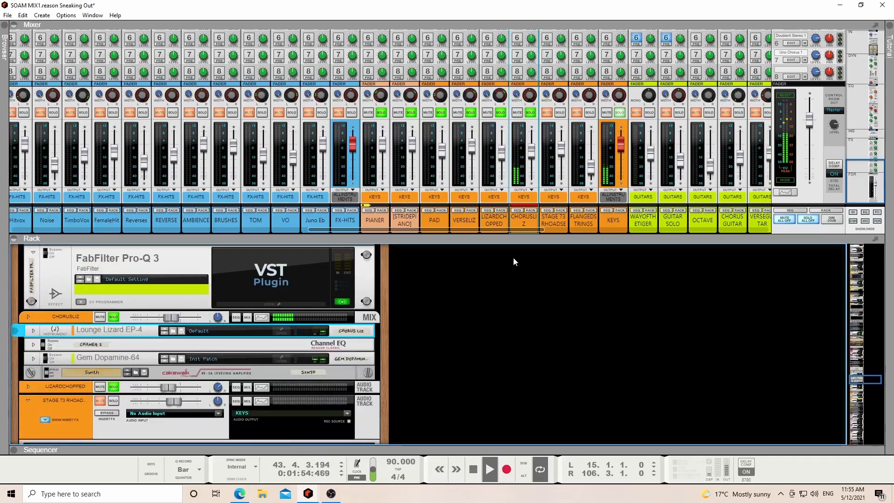
left_click_drag(512, 239, 483, 437)
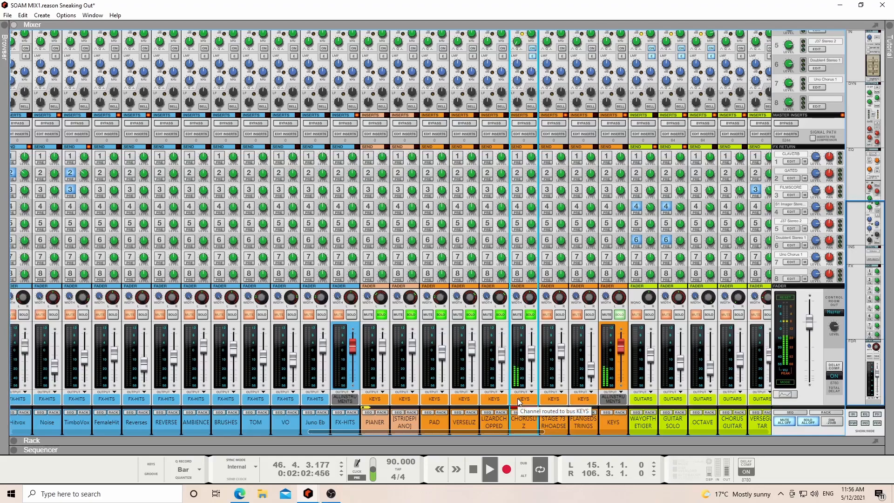
key("space")
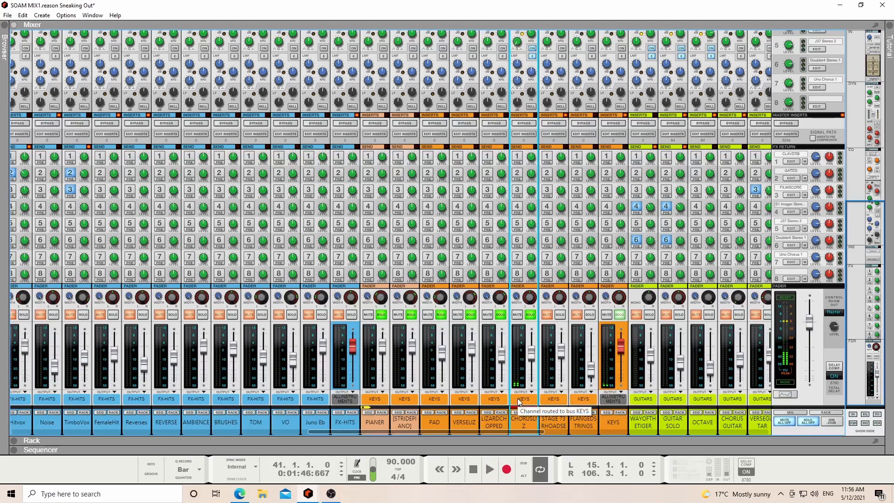
- Place the playhead at the chorus starting at bar 65 and play from there with the bass and effect channels in view
left_click_drag(423, 282, 430, 282)
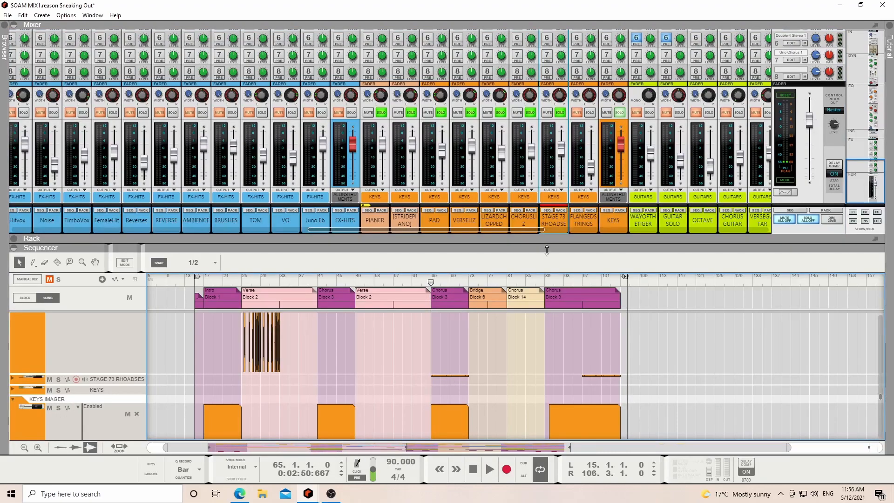
left_click_drag(547, 249, 551, 186)
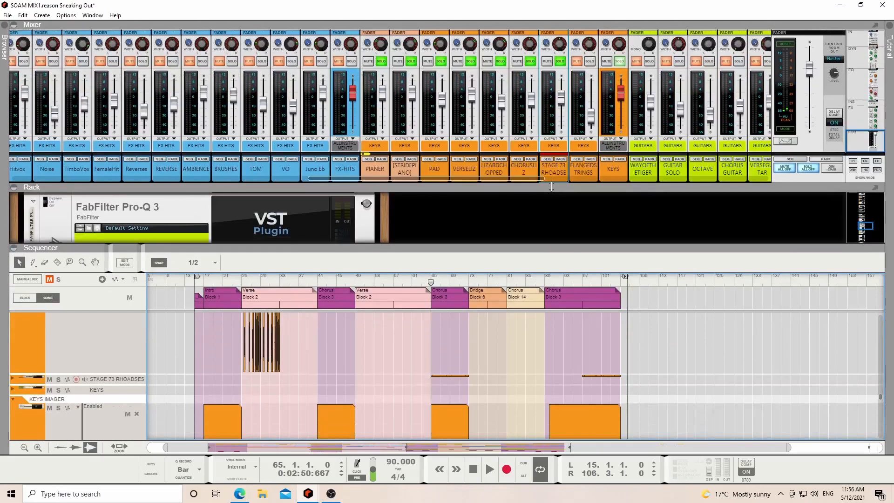
left_click_drag(461, 179, 328, 180)
key("space")
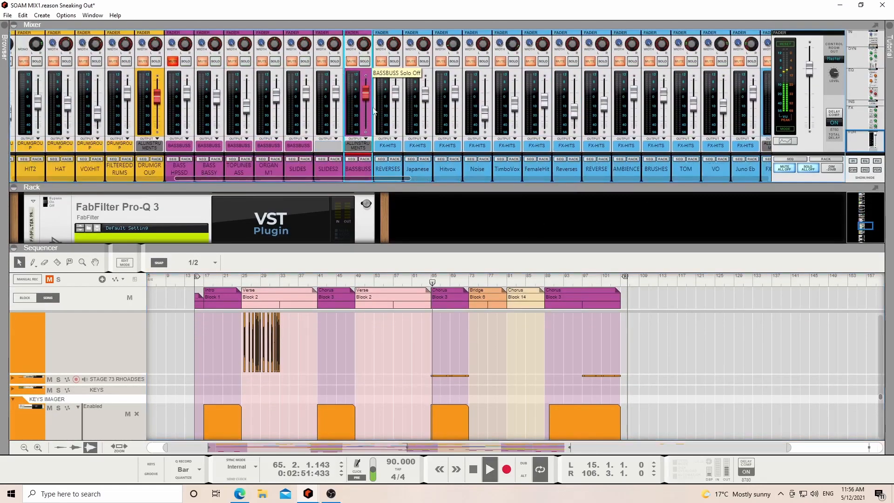
- Enlarge the sequencer to examine the keys and guitar tracks, return to the enlarged mixer, and stop playback
left_click_drag(402, 248, 412, 107)
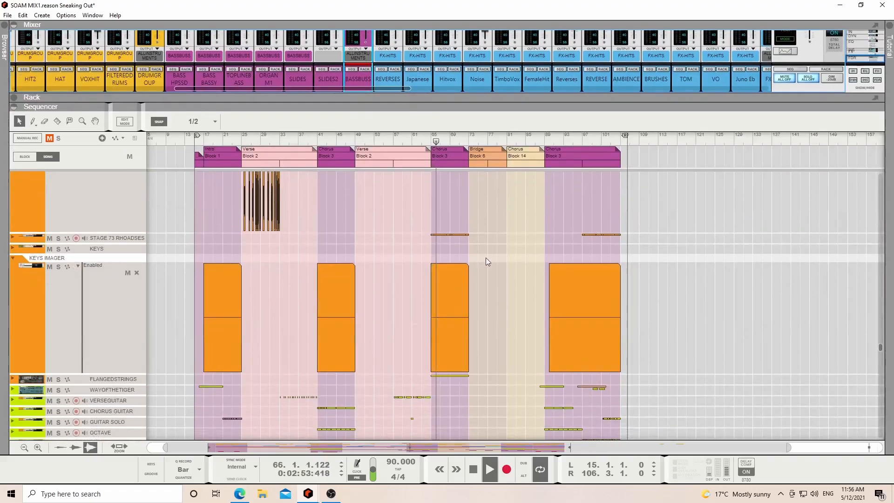
scroll(485, 258, "up", 4)
scroll(485, 258, "down", 3)
scroll(516, 248, "down", 3)
scroll(515, 248, "up", 2)
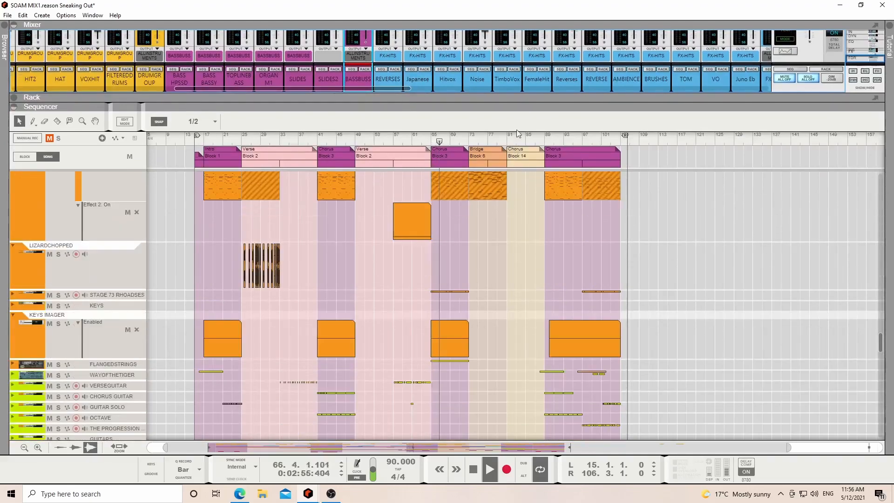
left_click_drag(505, 107, 568, 436)
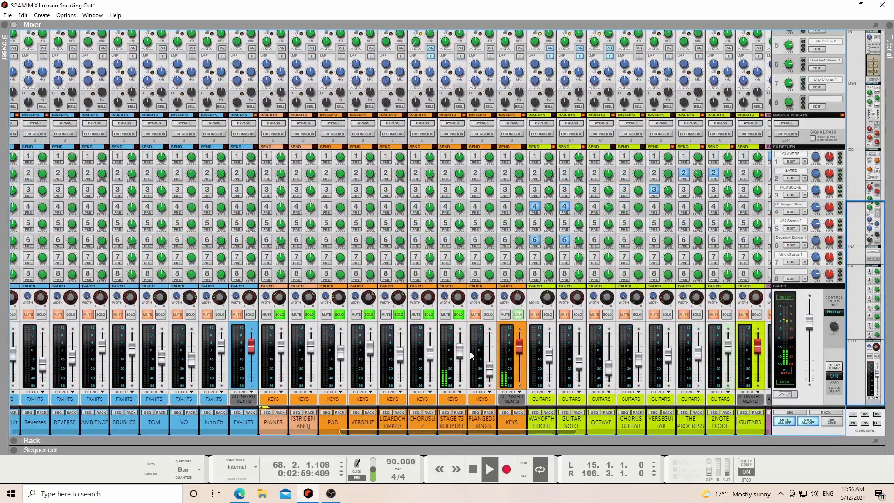
key("space")
- Locate the STAGE 73 RHOADSES track's audio clips and inspect the curve of its FabFilter Pro-Q 3 insert
left_click(448, 413)
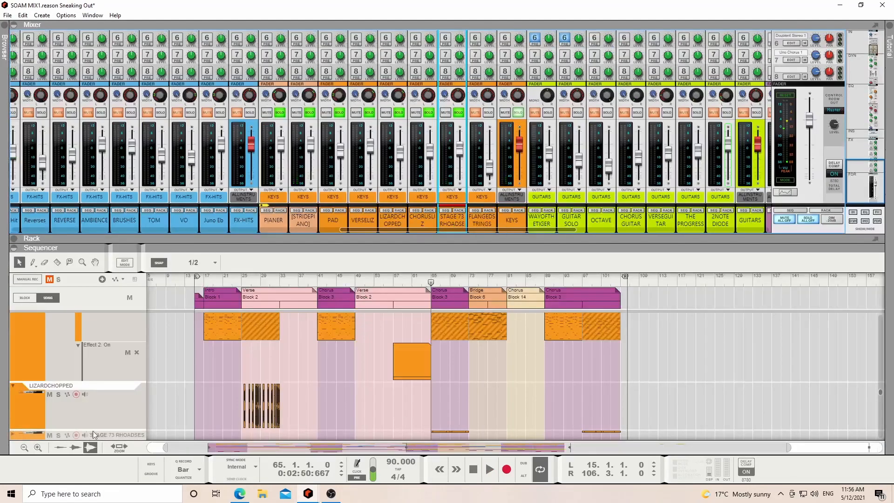
scroll(416, 399, "down", 2)
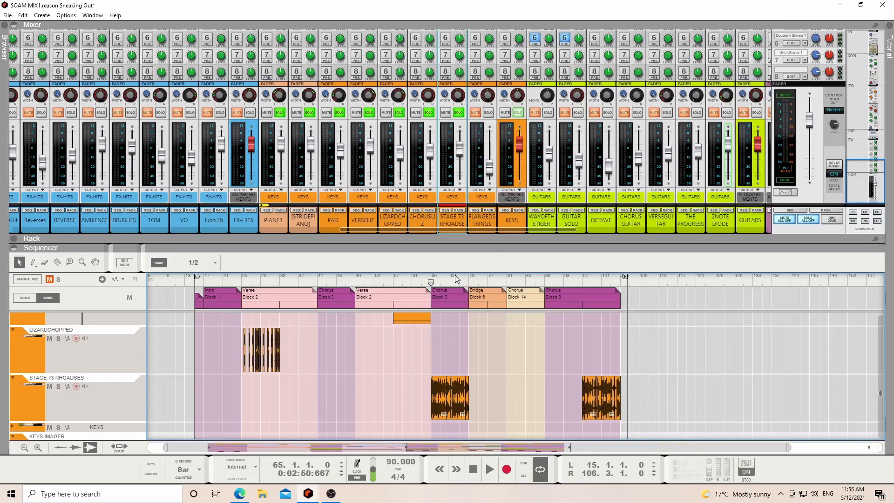
key("F6")
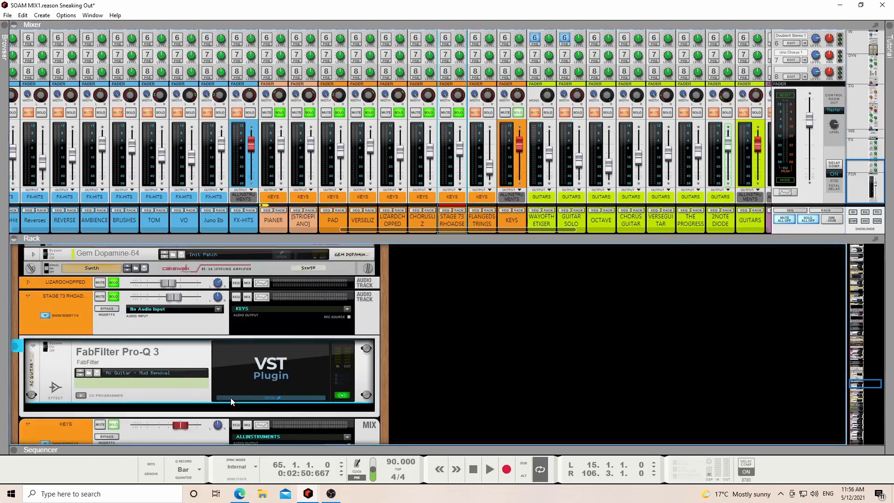
left_click(231, 398)
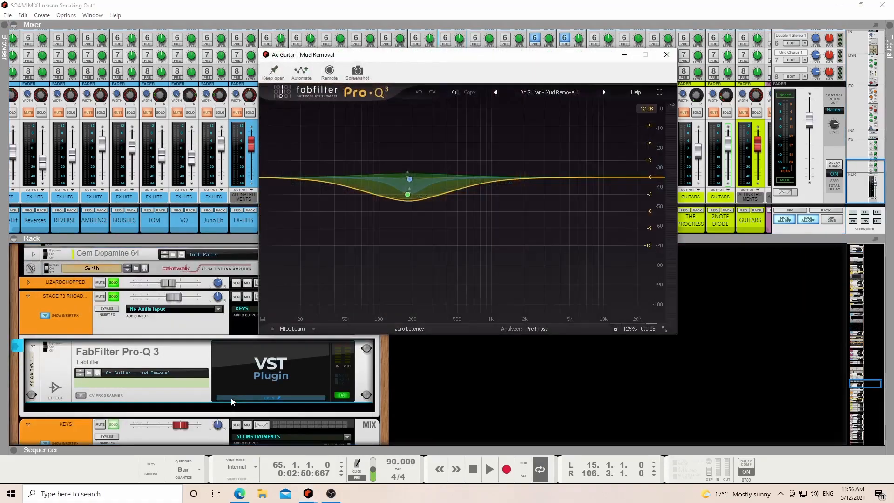
left_click(626, 55)
right_click(196, 404)
mouse_move(271, 211)
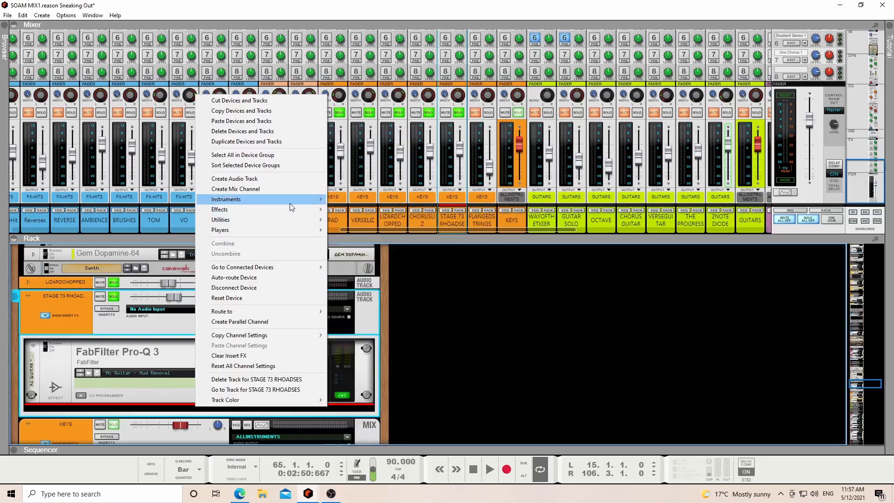
mouse_move(380, 339)
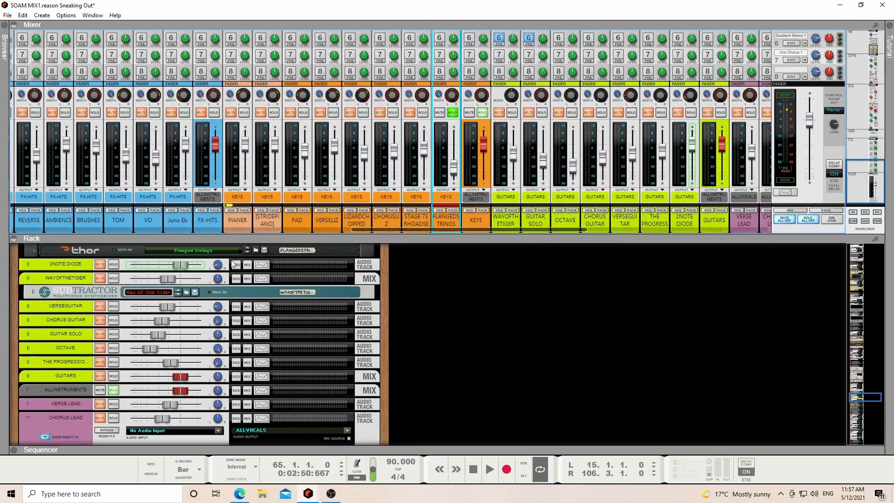
- Unfold the FLANGEDSTRINGS channel's Thor synthesizer and check where its track plays in the arrangement
scroll(98, 331, "up", 2)
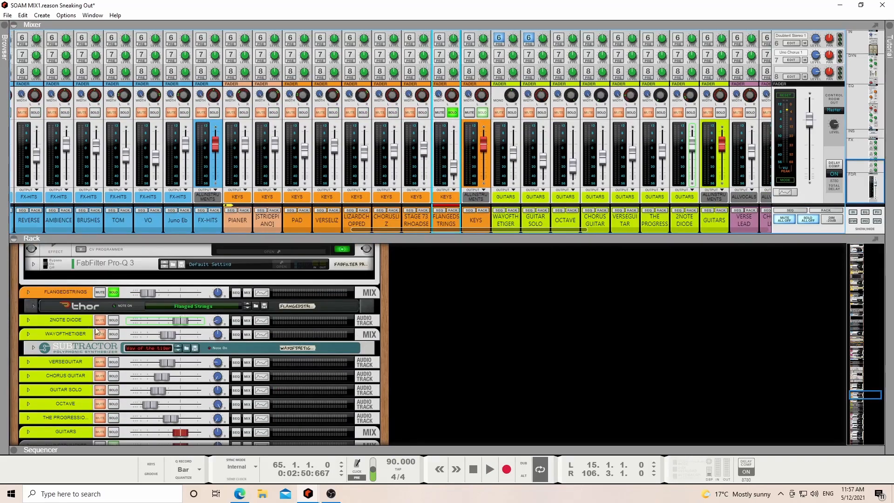
left_click(34, 307)
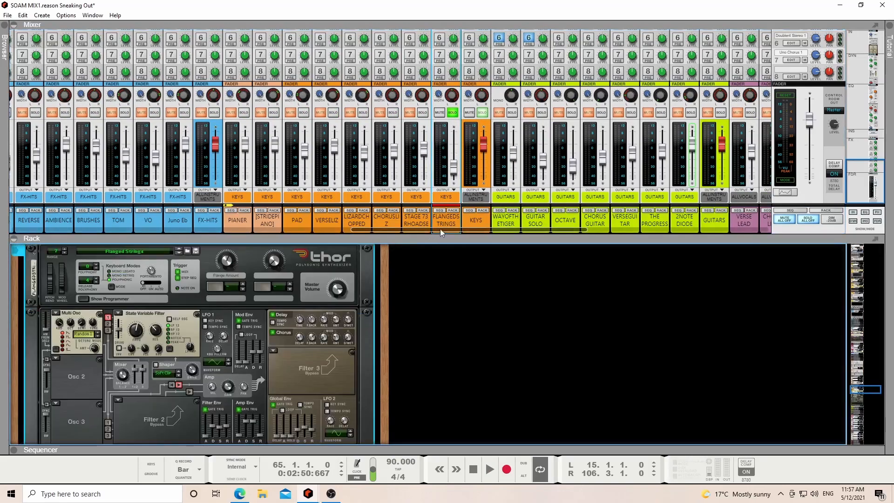
left_click(441, 212)
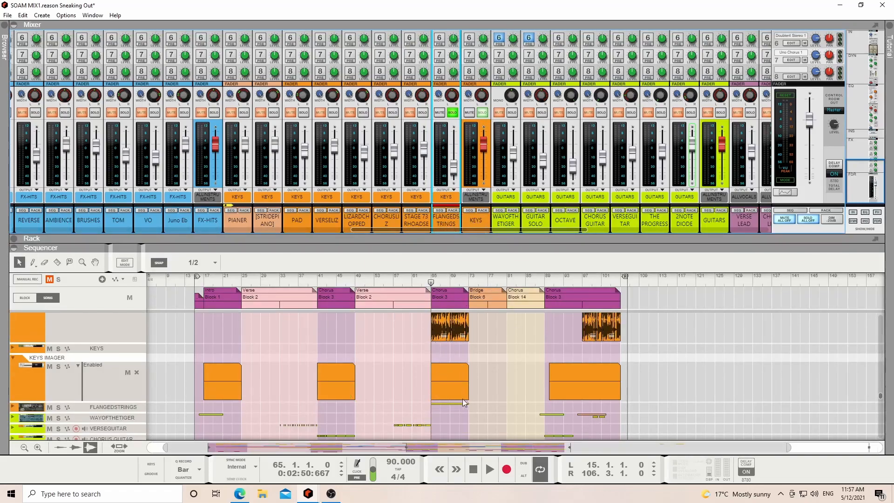
left_click(452, 211)
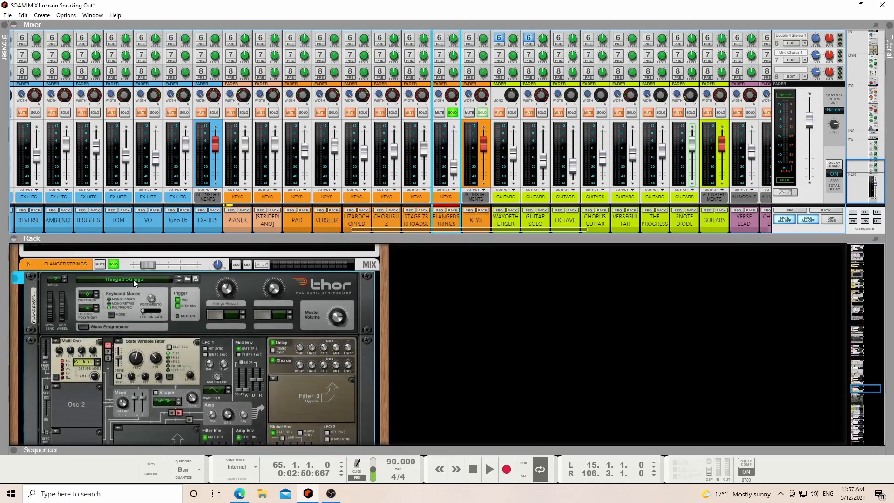
- Play the soloed FLANGEDSTRINGS part and examine Thor's oscillator, filter, modulation and step sequencer sections
key("space")
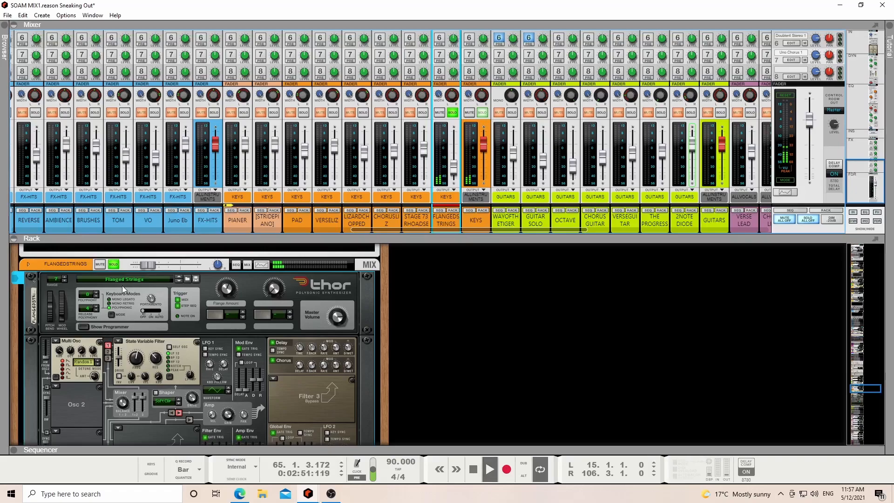
scroll(237, 309, "down", 4)
scroll(239, 312, "down", 3)
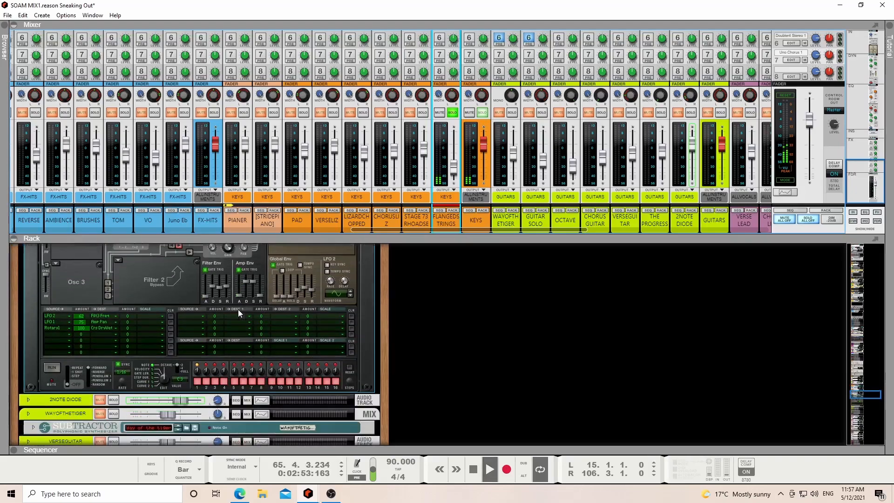
scroll(238, 312, "up", 4)
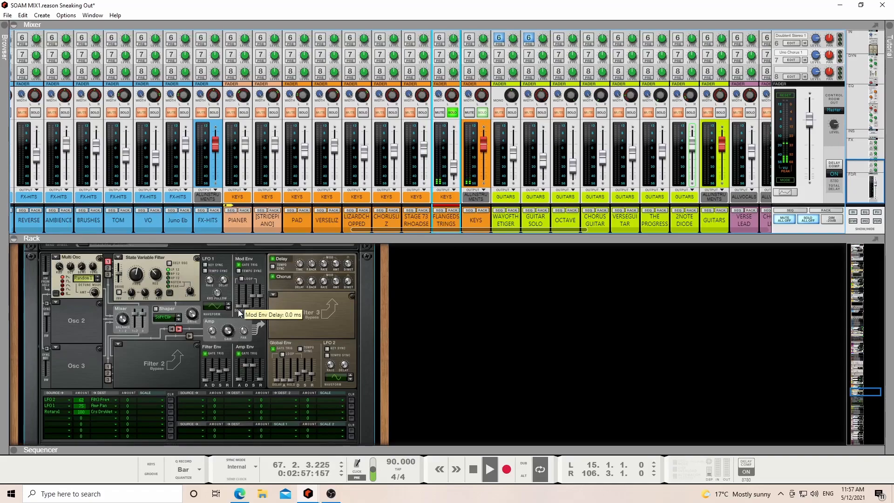
- Audition STAGE 73 RHOADSES soloed together with FLANGEDSTRINGS, and turn off the solo on both channels
left_click(424, 113)
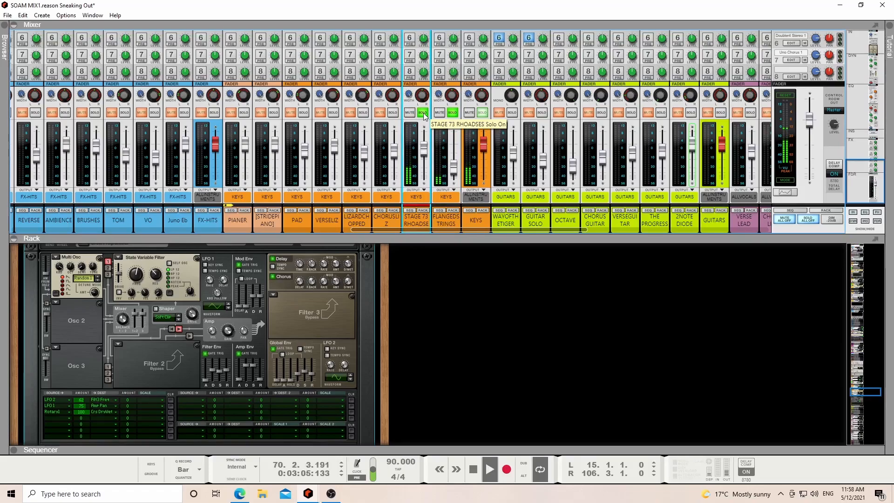
left_click(423, 113)
left_click(452, 114)
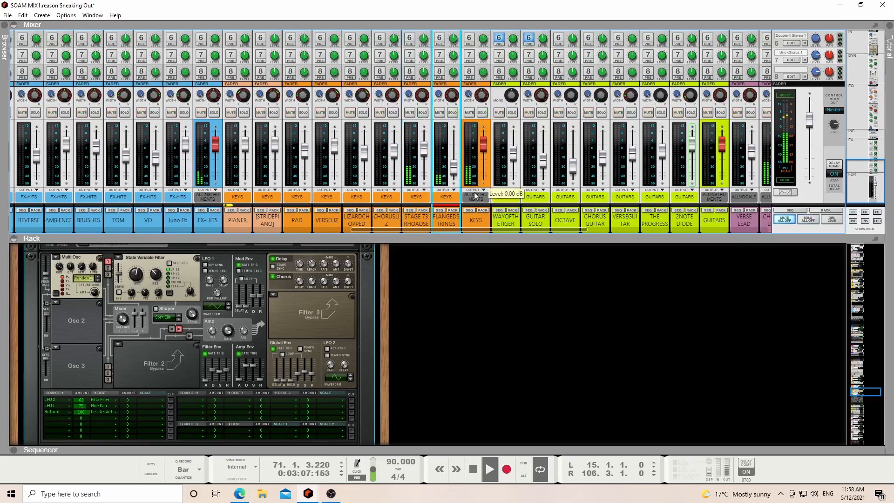
- Solo the KEYS bus, show its insert effects in the rack and play the combined keys
left_click_drag(472, 237, 488, 439)
key("space")
left_click(440, 314)
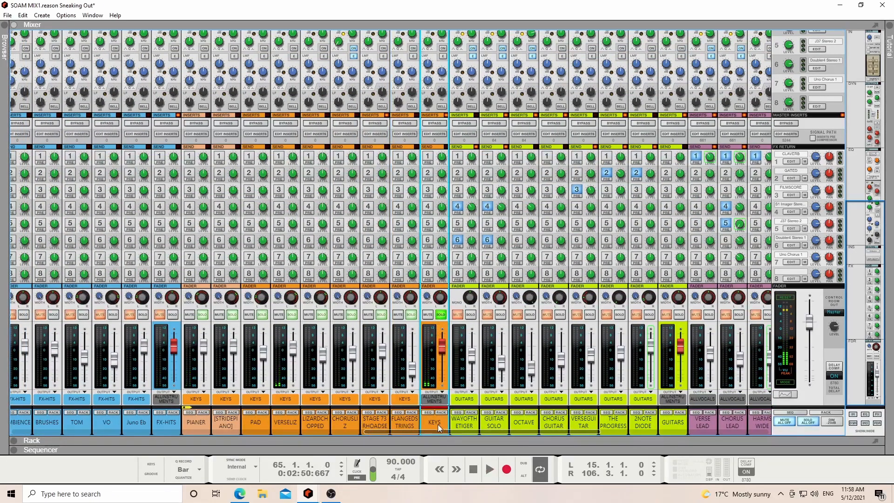
left_click(441, 412)
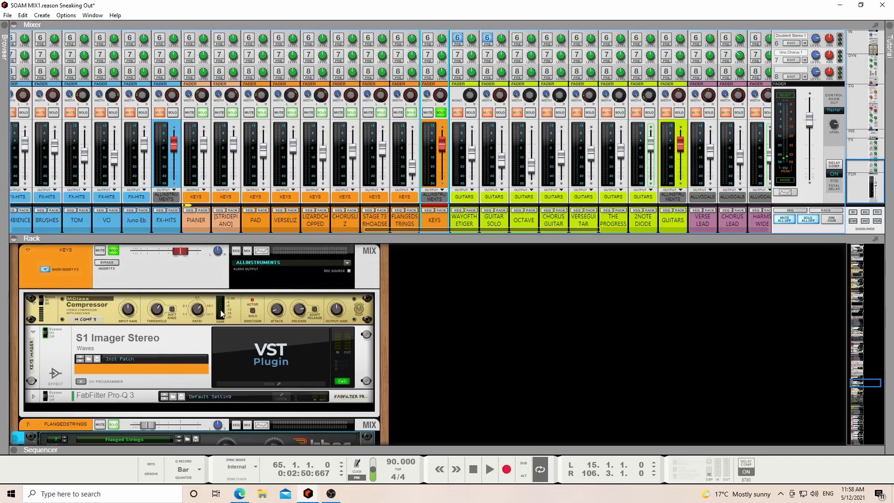
key("space")
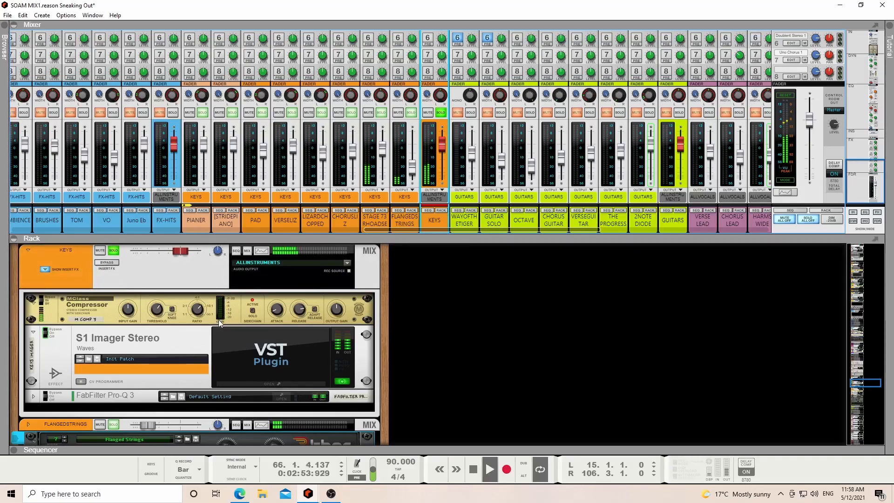
- Unfold the KEYS bus's FabFilter Pro-Q 3 and inspect its EQ curve during playback, stopping playback when done
scroll(217, 320, "down", 1)
left_click(34, 372)
left_click(34, 369)
left_click(219, 420)
mouse_move(156, 149)
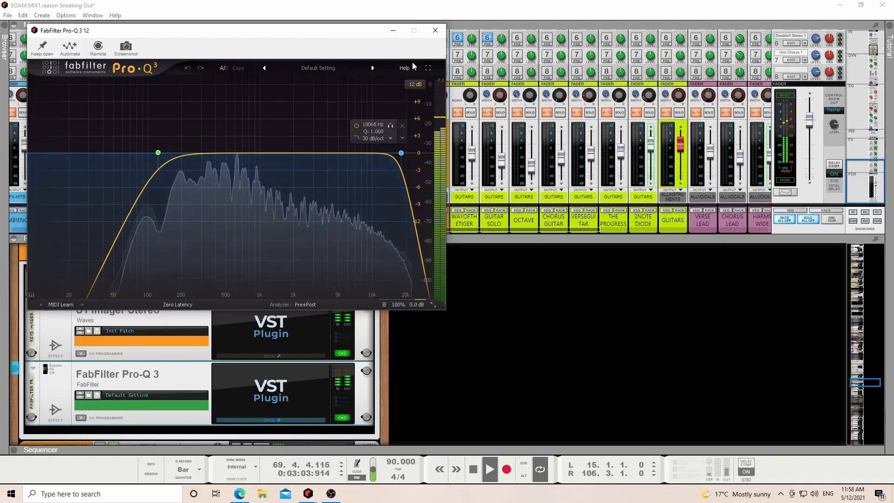
left_click(436, 31)
key("space")
- Examine the KEYS bus's S1 Imager Stereo and its Enabled automation in the sequencer, and play the chorus from bar 65
left_click(233, 354)
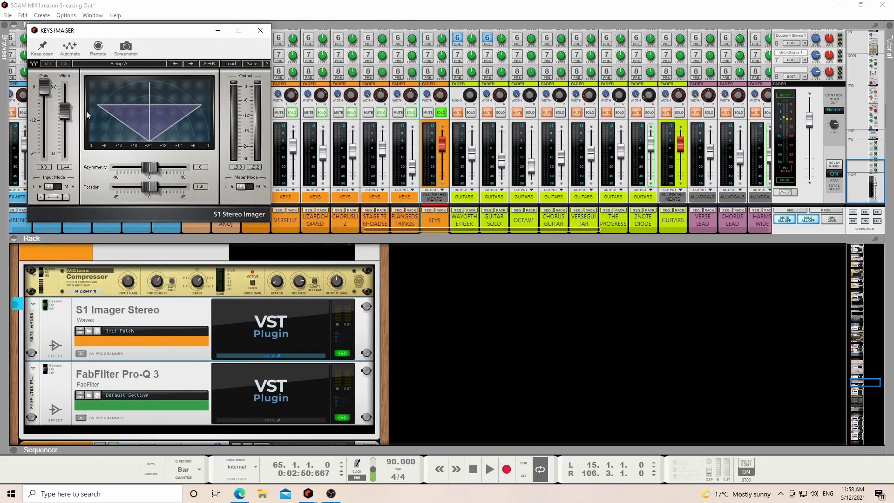
left_click(217, 30)
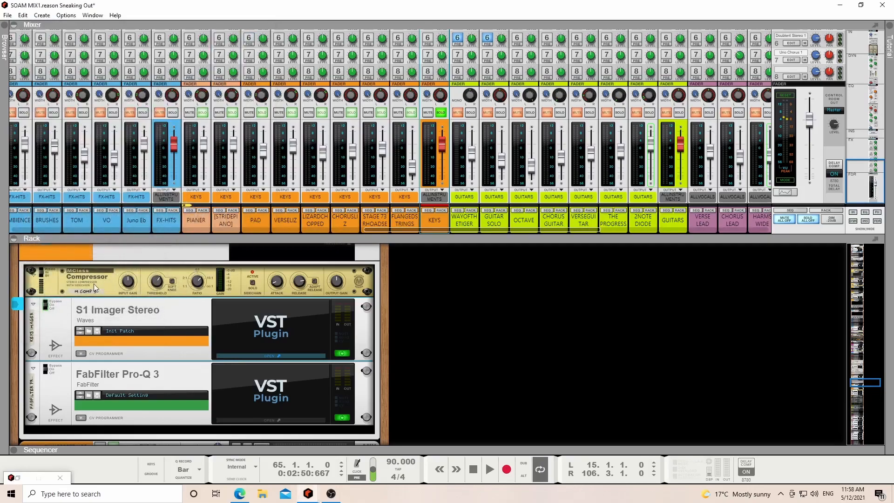
right_click(45, 305)
left_click(66, 308)
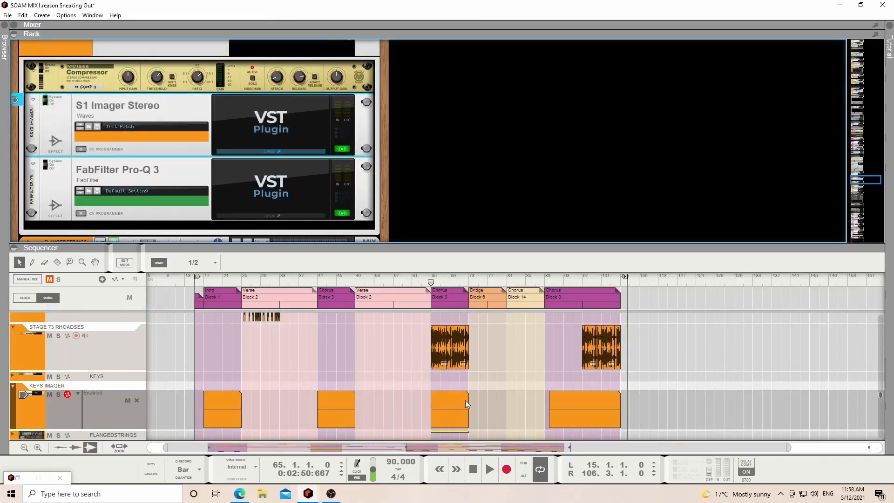
mouse_move(404, 283)
left_mouse_down()
mouse_move(393, 282)
mouse_move(407, 282)
left_mouse_up()
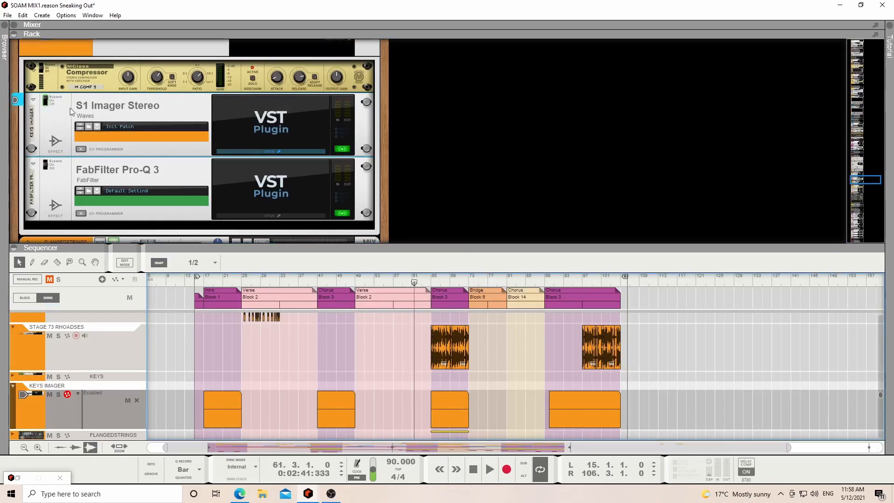
left_click(431, 281)
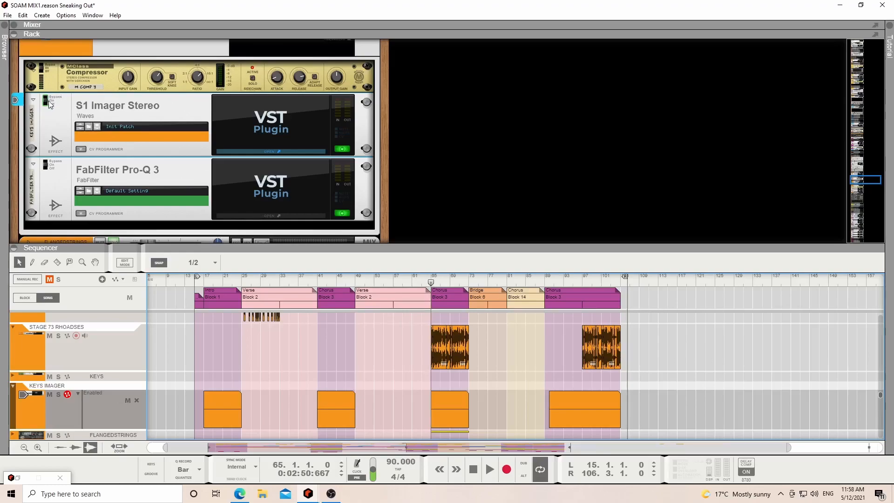
key("space")
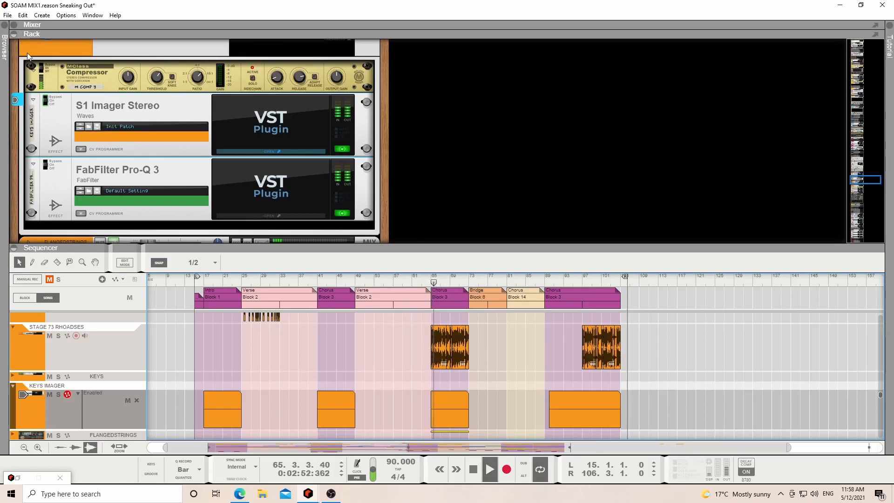
- Fold the KEYS channel in the rack and solo the FX-HITS and GUITARS buses alongside KEYS
scroll(27, 126, "up", 3)
left_click(28, 103)
scroll(43, 107, "up", 4)
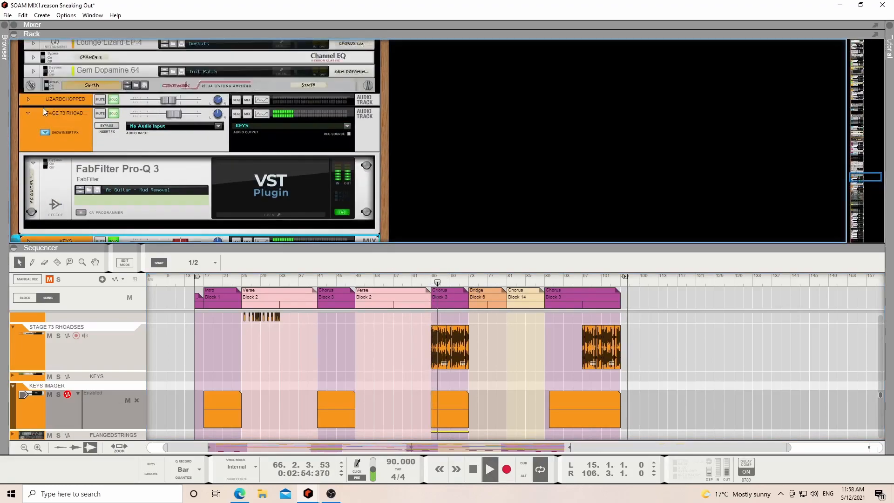
left_click(16, 24)
left_click_drag(294, 172, 281, 441)
key("space")
left_click(173, 314)
scroll(563, 335, "right", 4)
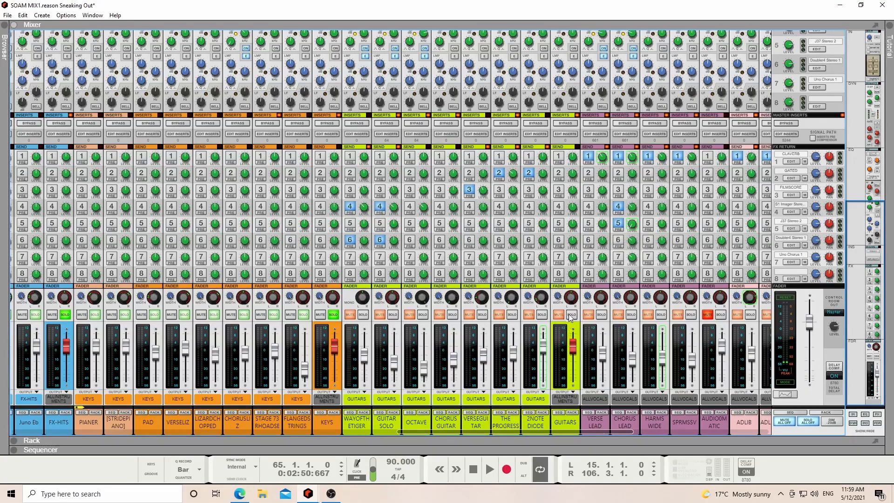
left_click(572, 315)
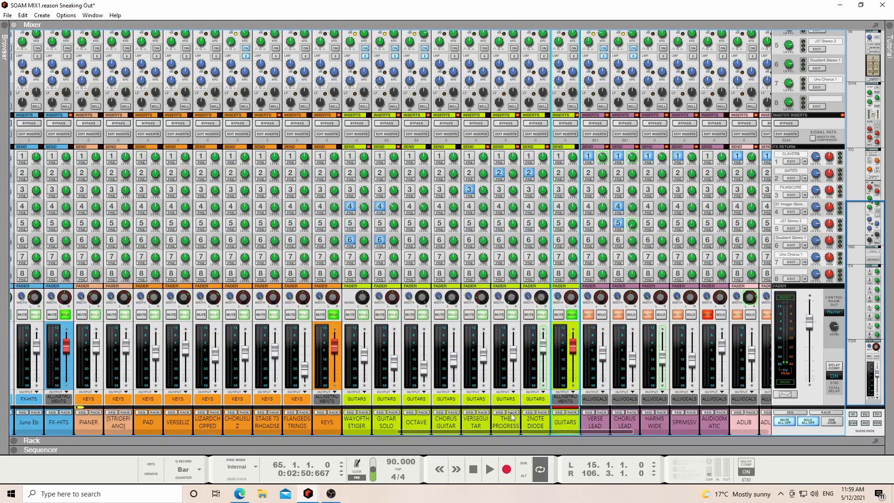
- Locate the guitar tracks in the arrangement and play the soloed buses from bar 16.3 while looking over the guitar channels
left_click(559, 412)
left_click(202, 281)
key("space")
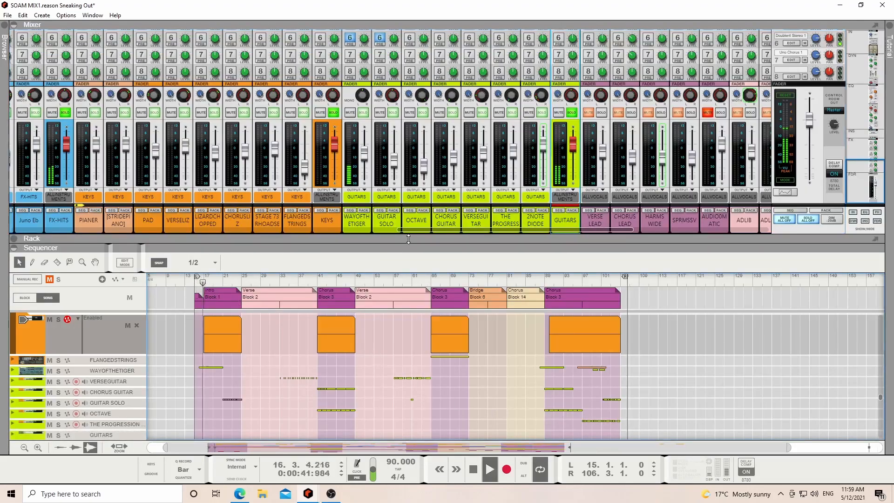
left_click_drag(399, 250, 418, 487)
scroll(547, 352, "up", 8)
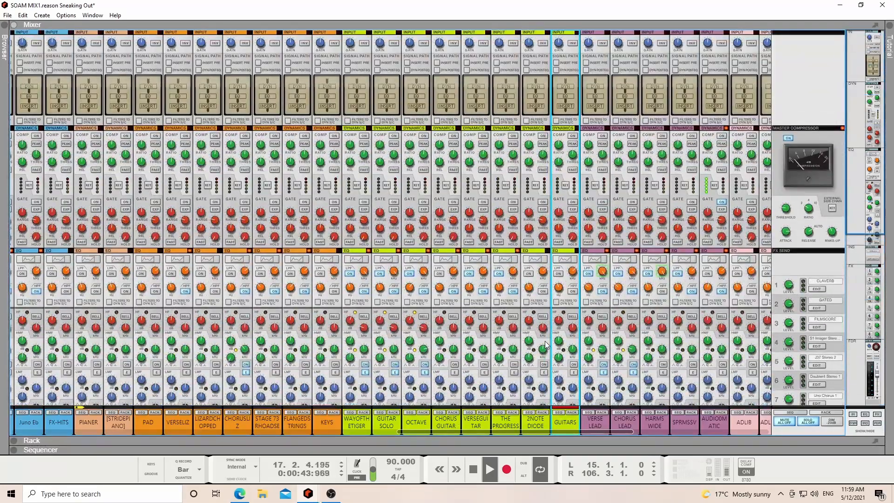
scroll(546, 345, "down", 8)
mouse_move(427, 433)
left_mouse_down()
mouse_move(155, 421)
mouse_move(500, 438)
mouse_move(571, 432)
mouse_move(377, 429)
mouse_move(431, 429)
left_mouse_up()
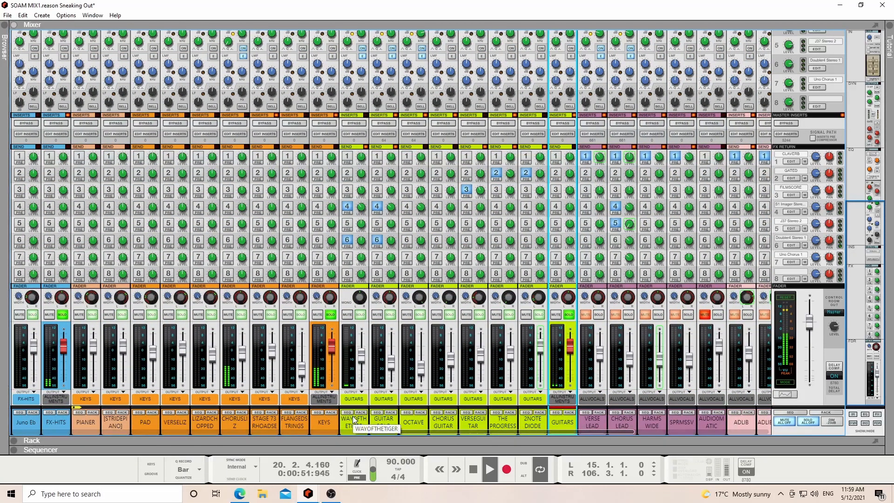
- Replace all current solos, including those on WAYOFTHETIGER and GUITAR SOLO, with a solo on the GUITARS bus only
left_click(360, 314)
left_click(389, 315)
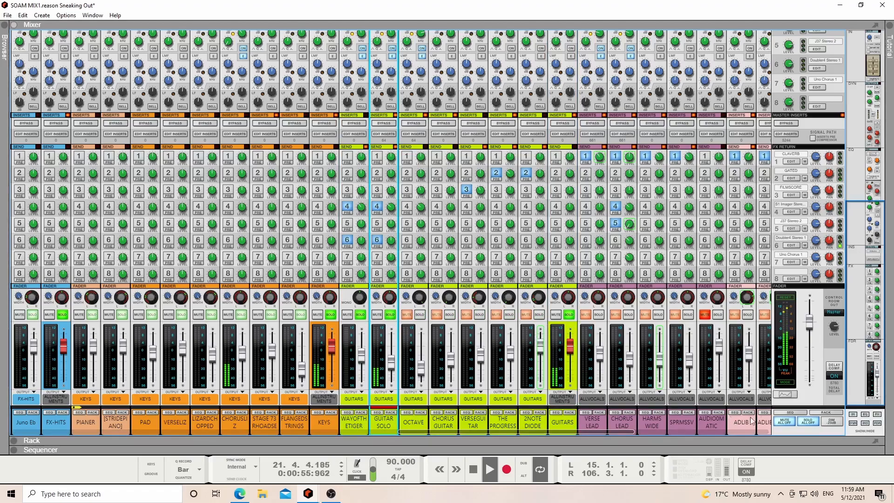
left_click(801, 420)
left_click(569, 315)
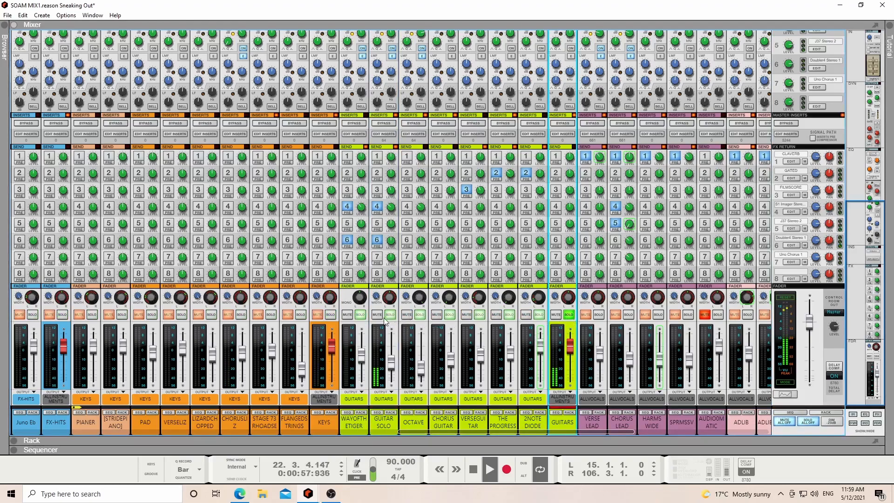
- Locate the WAYOFTHETIGER track, unfold the GUITAR SOLO track, and play the guitars while checking the WAYOFTHETIGER mixer channel
left_click(347, 413)
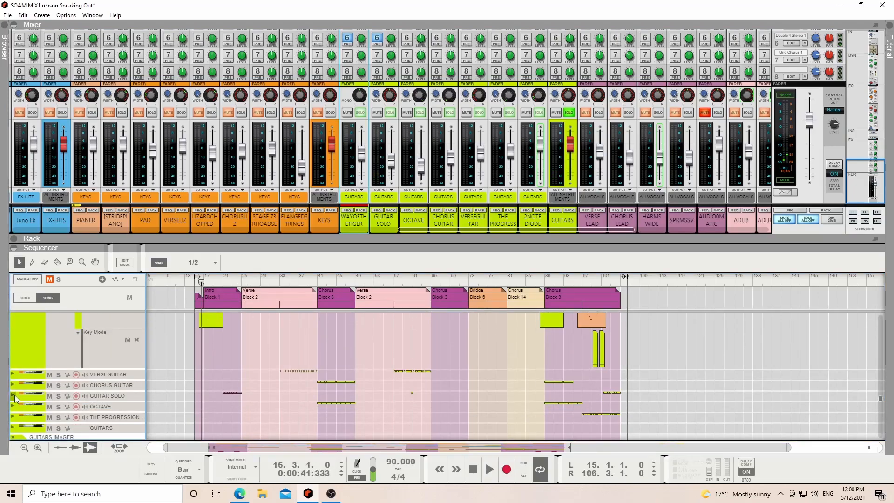
left_click(13, 395)
key("space")
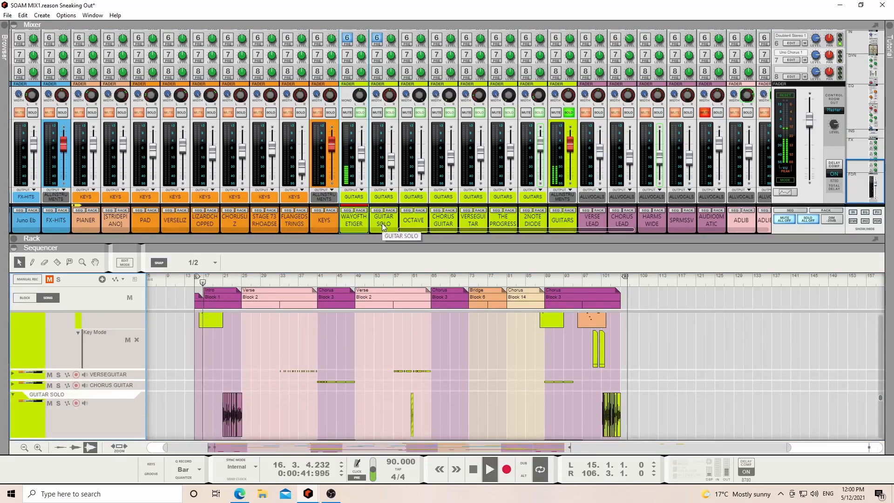
left_click_drag(368, 234, 348, 440)
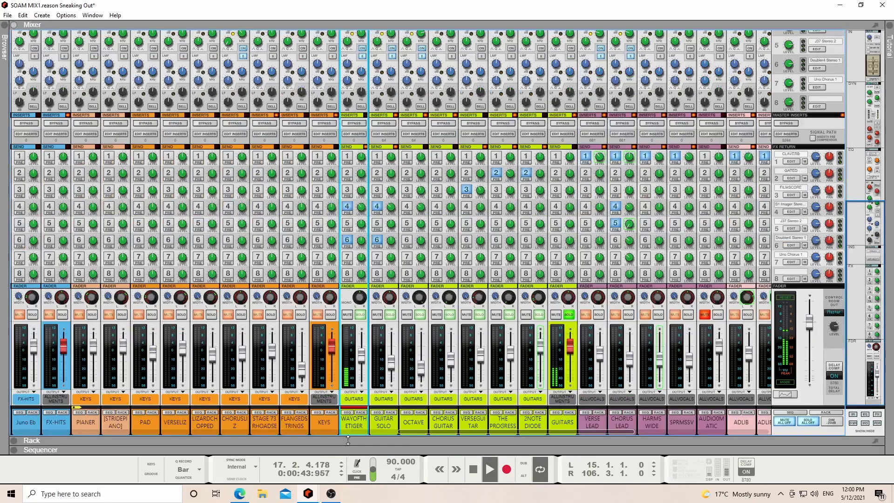
scroll(351, 328, "up", 5)
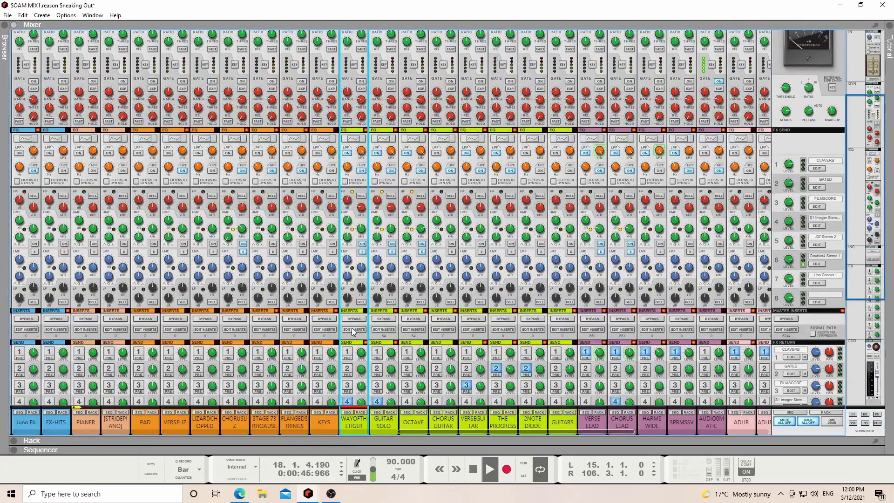
scroll(350, 327, "down", 5)
key("space")
- Unfold WAYOFTHETIGER's Subtractor synthesizer in the rack and examine its settings
left_click(360, 412)
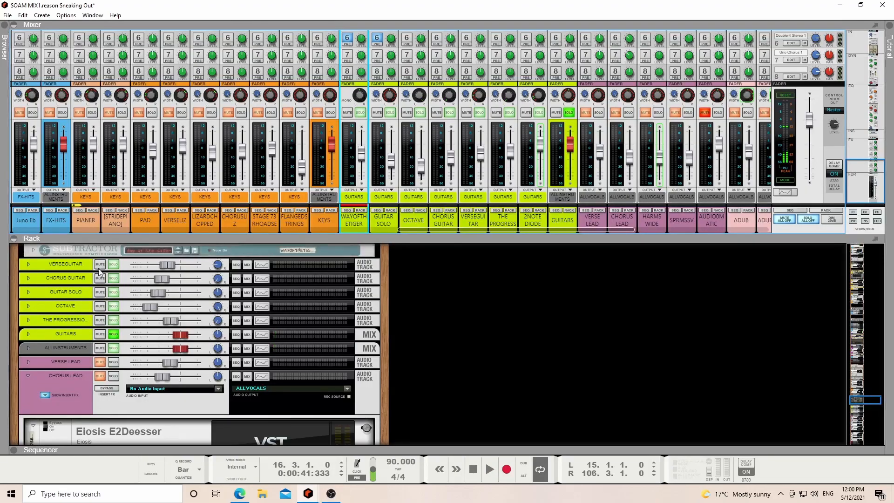
left_click(33, 250)
scroll(180, 318, "up", 1)
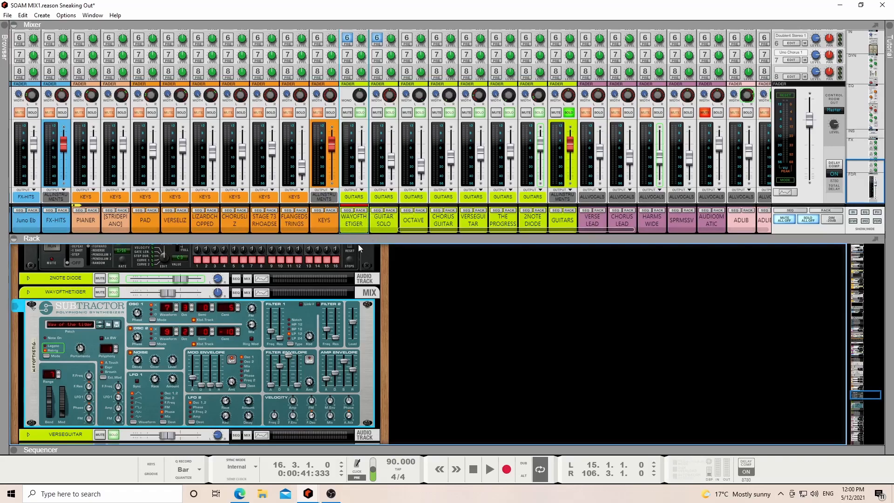
- Play the WAYOFTHETIGER part and inspect the S1 Imager Stereo effect on its send 4
key("F5")
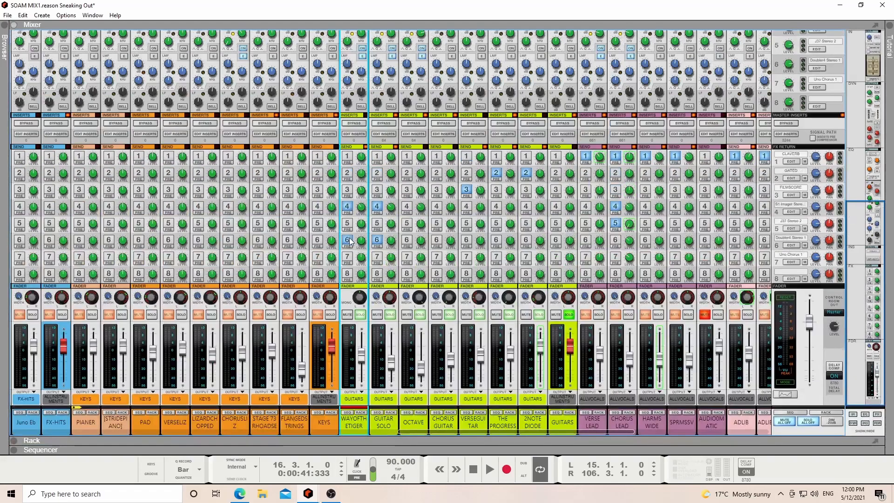
left_click(347, 207)
key("space")
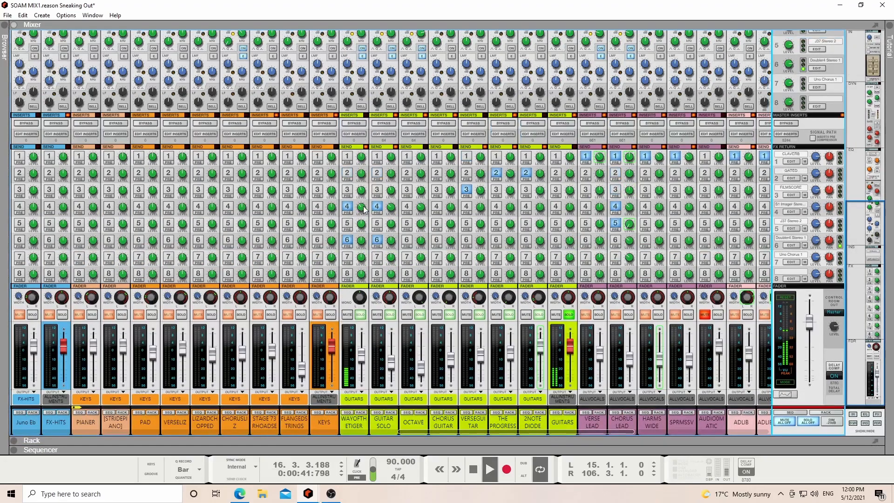
left_click(790, 212)
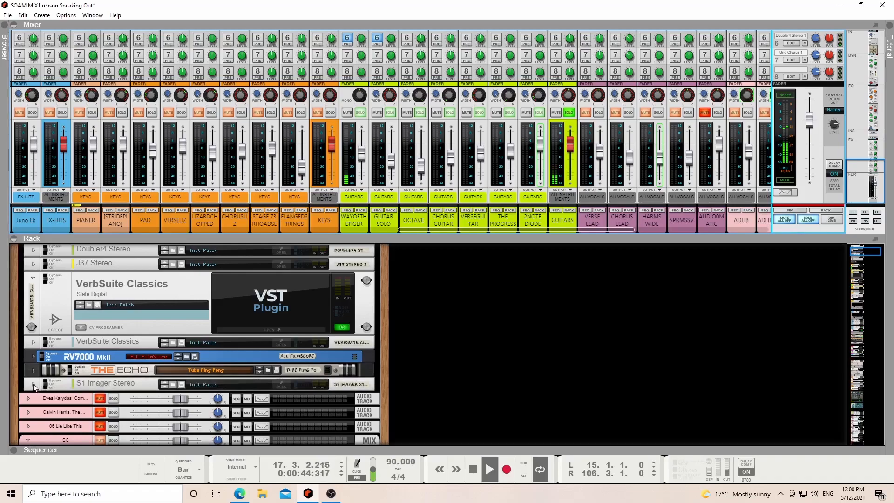
left_click(33, 384)
left_click(227, 437)
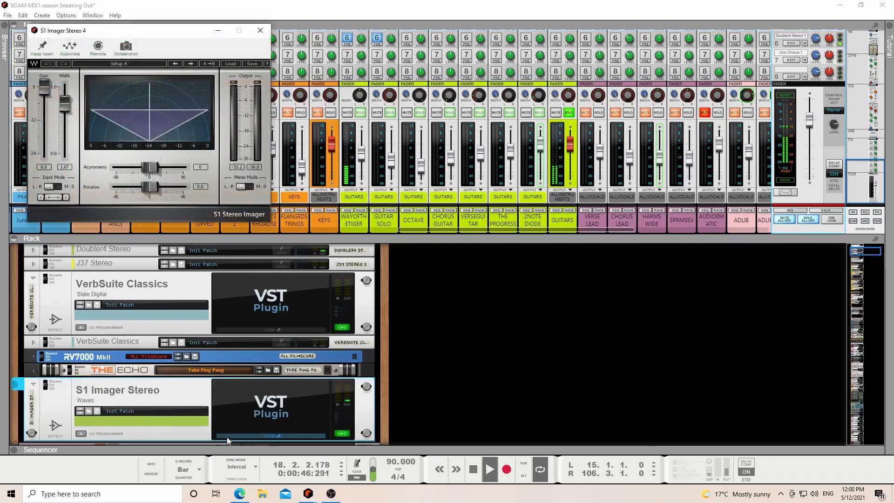
key("space")
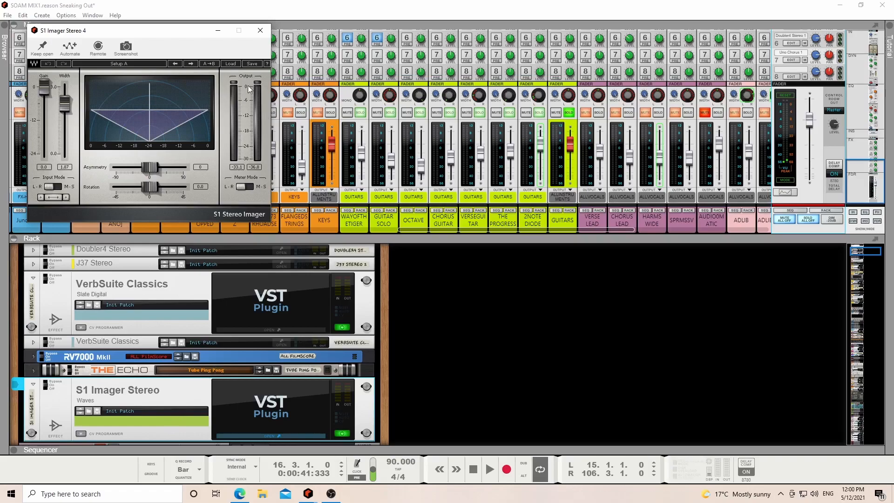
left_click(218, 32)
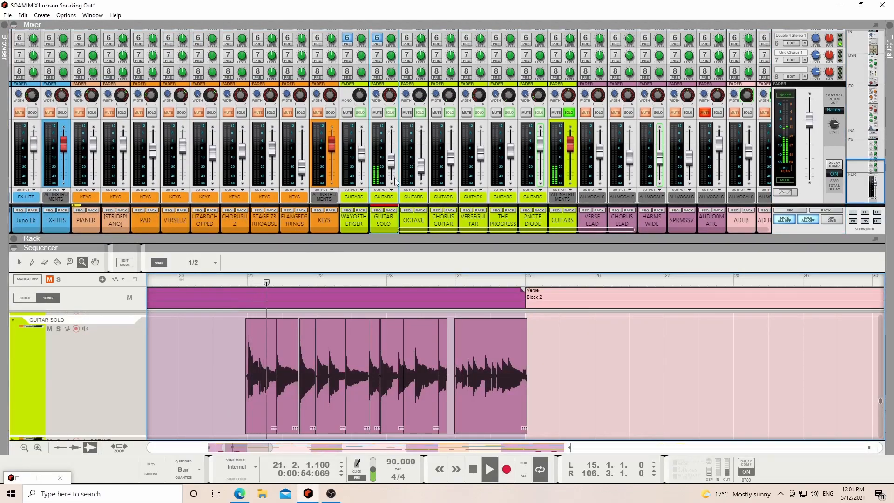
- Examine the GUITAR SOLO channel's Combinator amp and its L1 limiter Stereo settings during playback
left_click(391, 210)
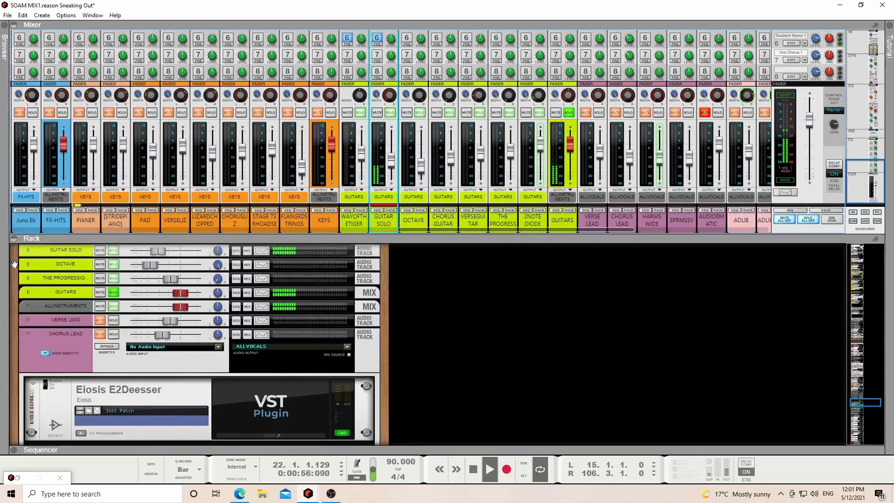
scroll(156, 354, "down", 3)
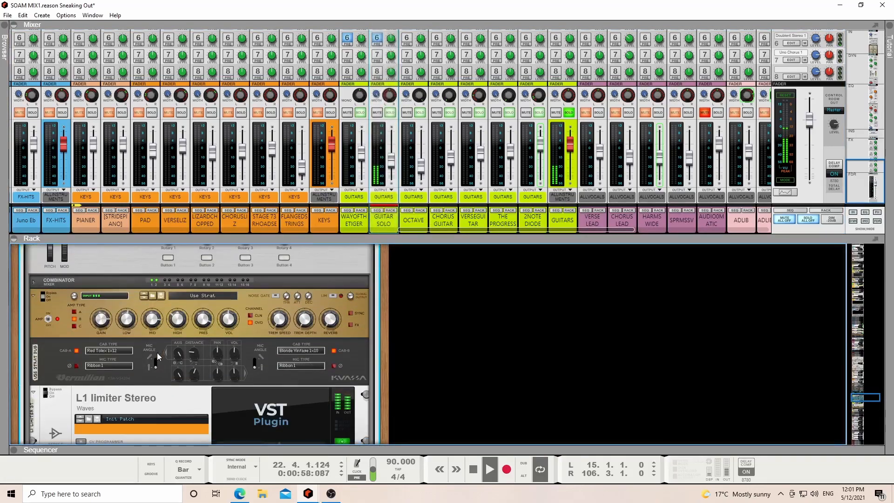
scroll(157, 352, "down", 2)
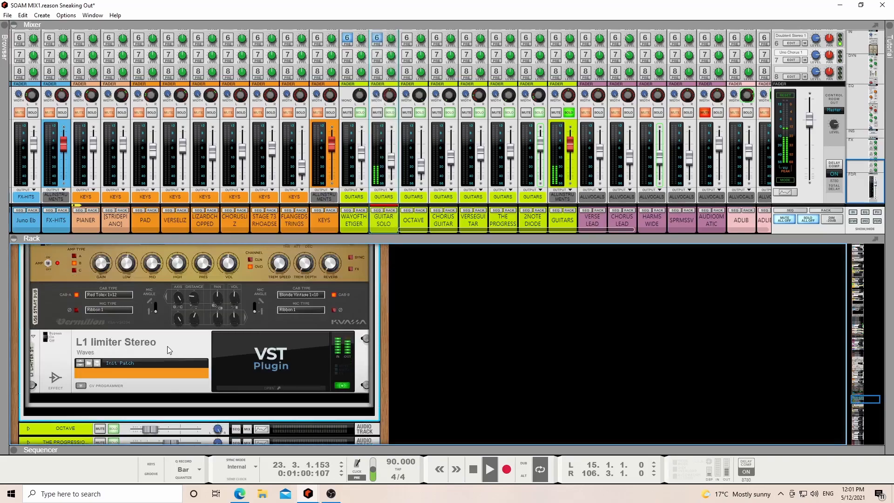
left_click(253, 389)
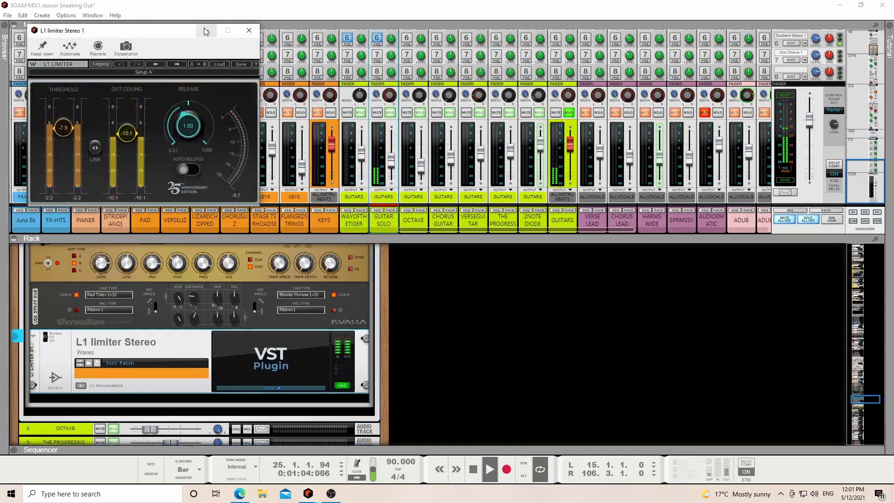
left_click(205, 31)
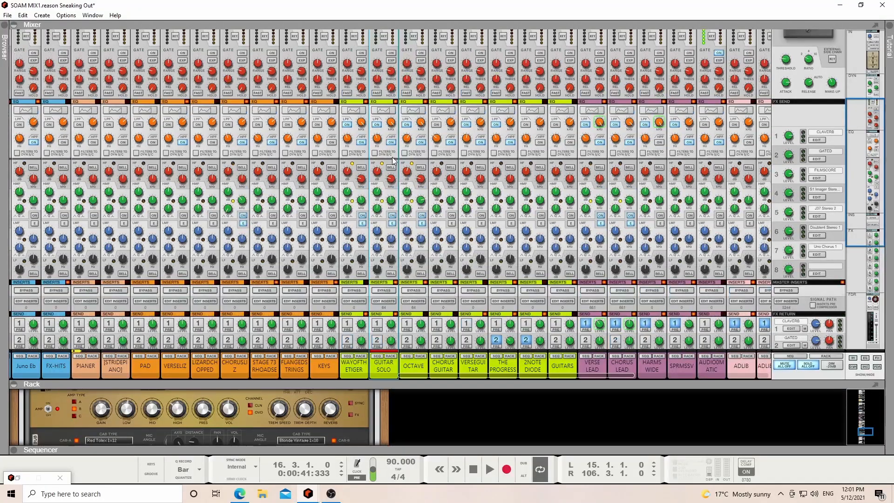
- Bypass the GUITAR SOLO channel's insert effects and play the part dry from bar 21
scroll(393, 160, "down", 5)
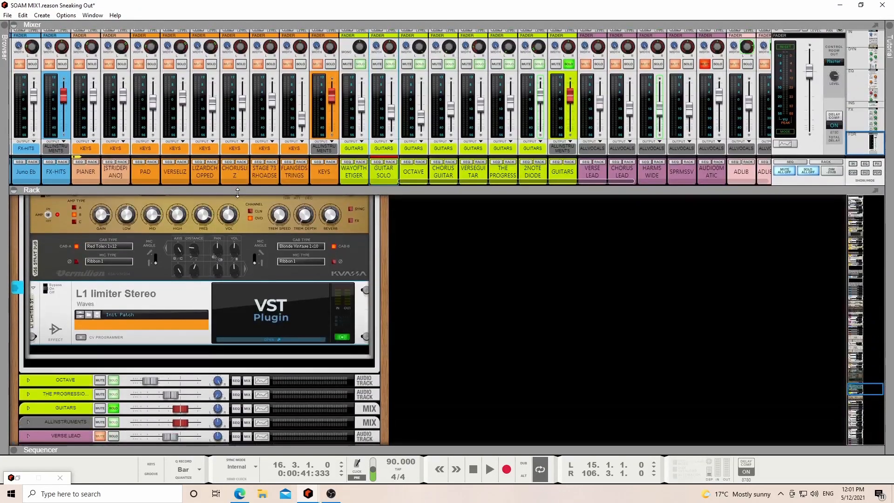
scroll(110, 295, "up", 5)
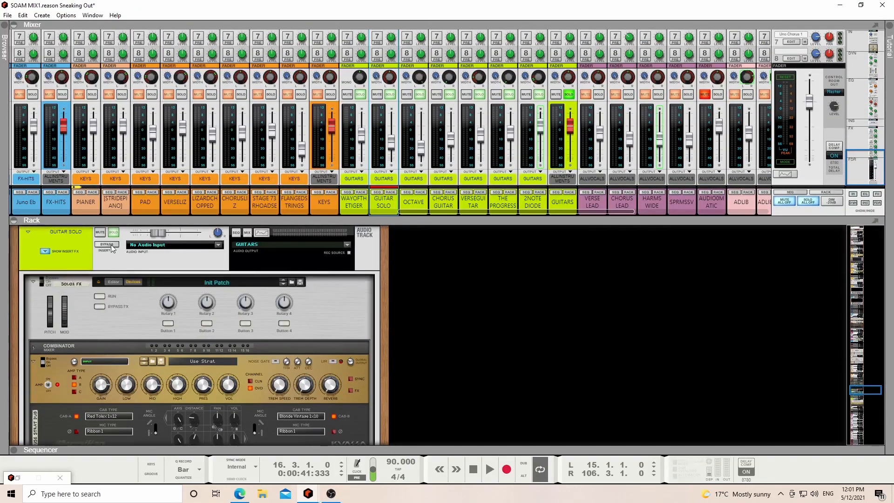
left_click(111, 245)
left_click_drag(179, 220, 183, 414)
key("space")
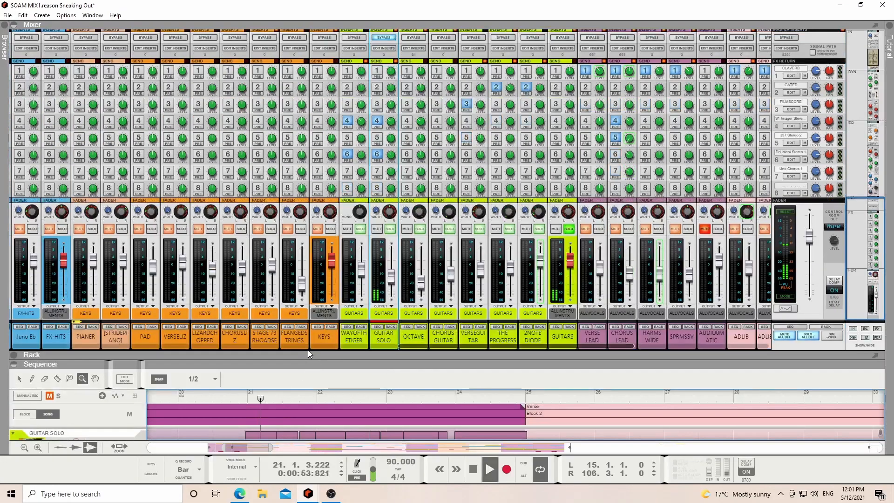
left_click_drag(314, 356, 312, 139)
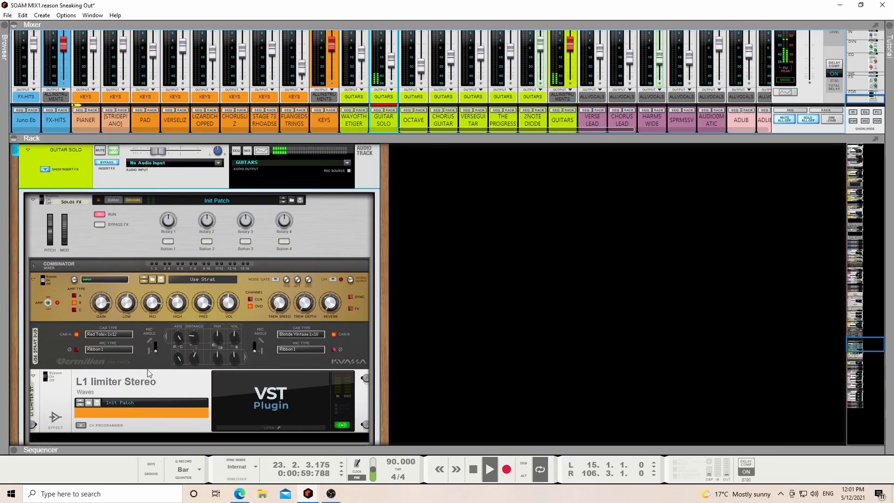
key("space")
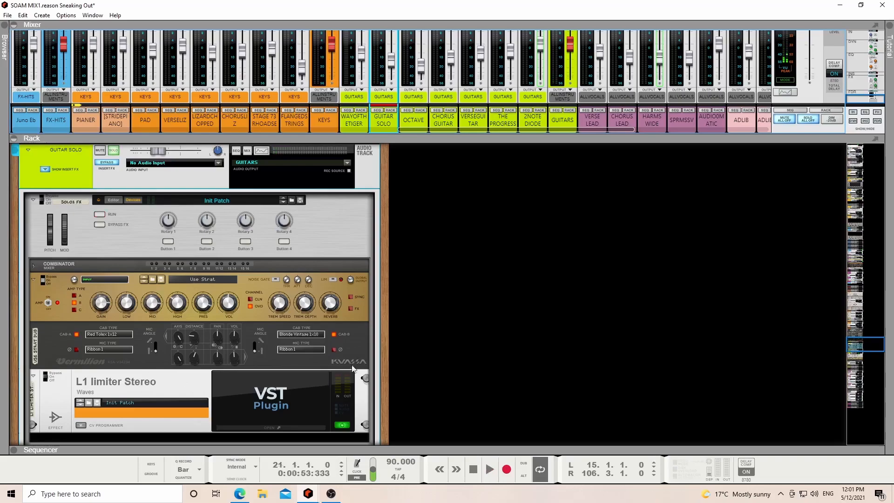
- Re-enable the GUITAR SOLO insert effects, play the part again and inspect its L1 limiter Stereo settings
left_click(103, 157)
key("space")
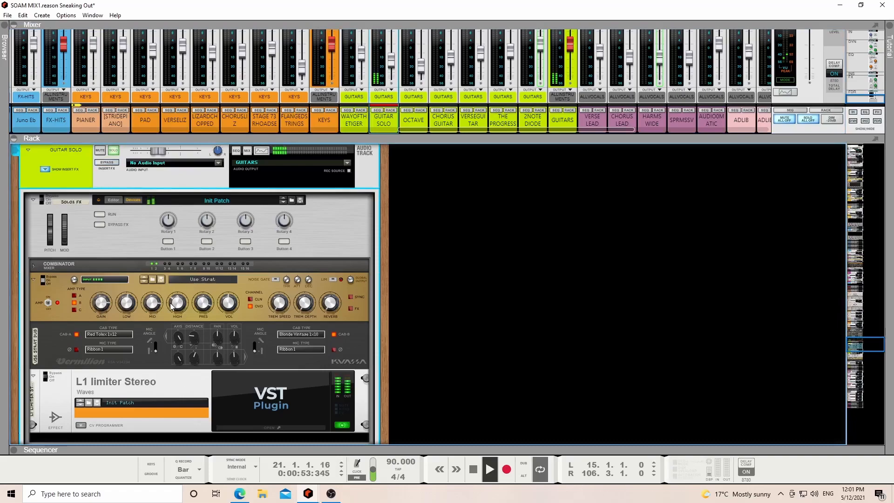
left_click(237, 426)
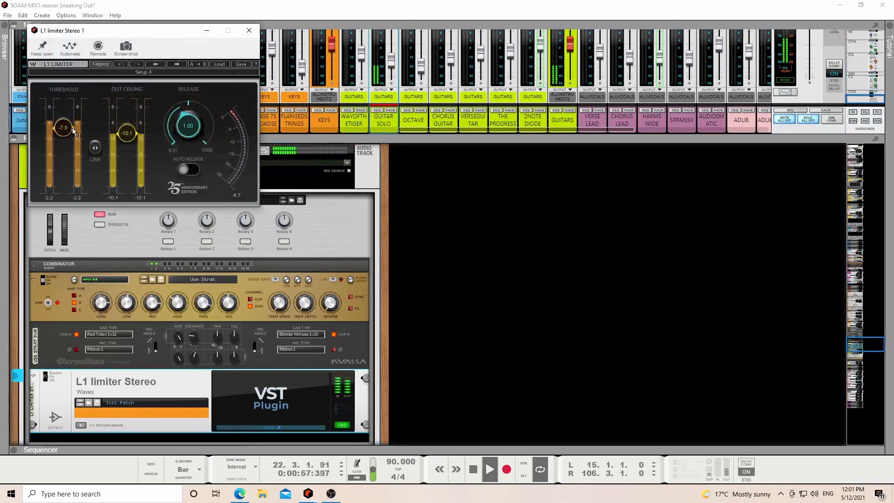
left_click(207, 31)
- Examine the GUITAR SOLO channel's EQ curve in the Spectrum EQ window, including its high-mid band
left_click_drag(277, 139, 286, 443)
scroll(434, 352, "up", 5)
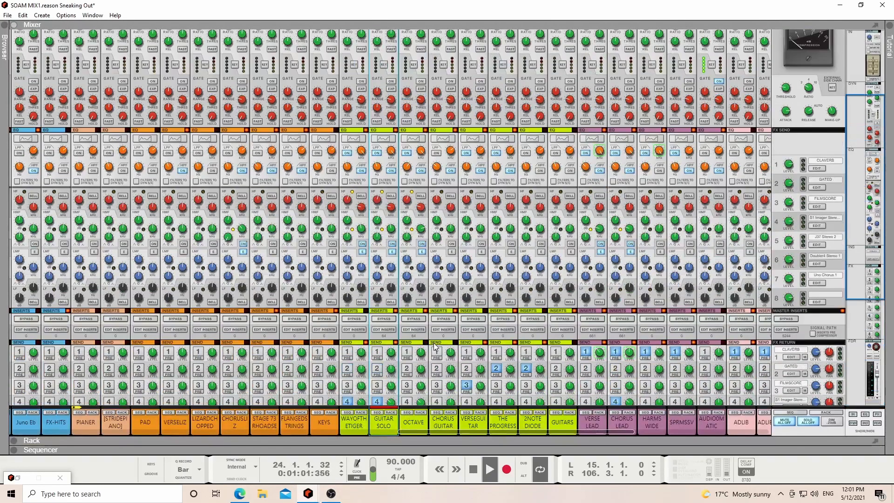
left_click(382, 143)
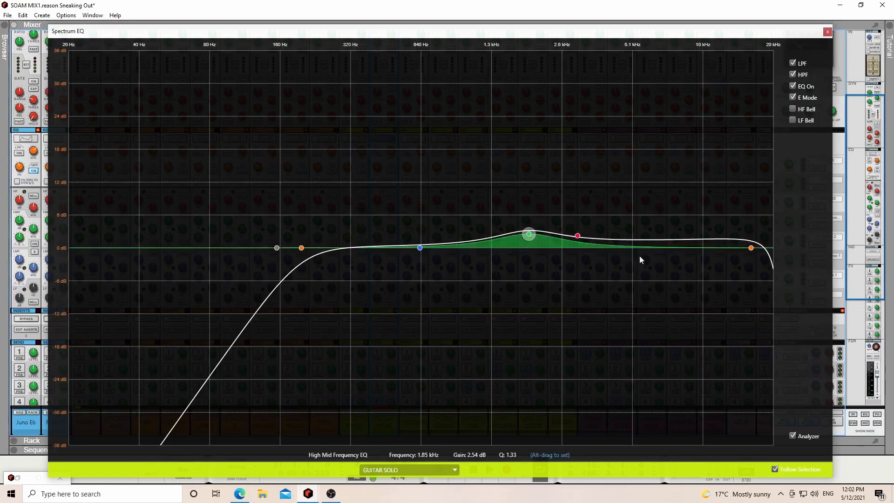
left_click(826, 32)
scroll(396, 287, "down", 5)
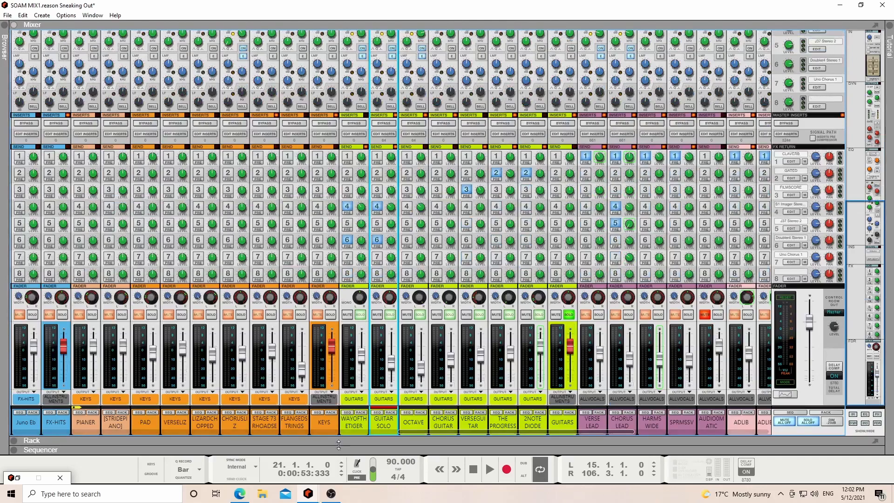
- Solo KEYS alongside the guitars, play both from bar 21, and show the whole arrangement in the sequencer
left_click(330, 315)
key("space")
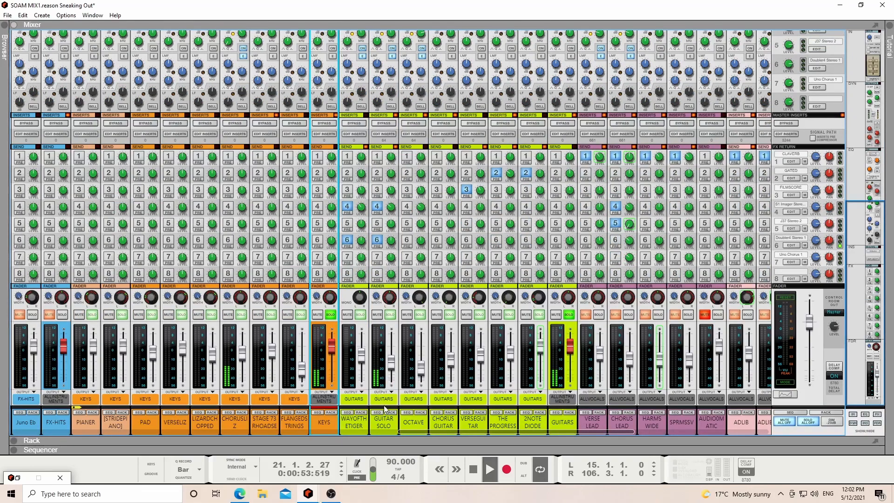
left_click(410, 414)
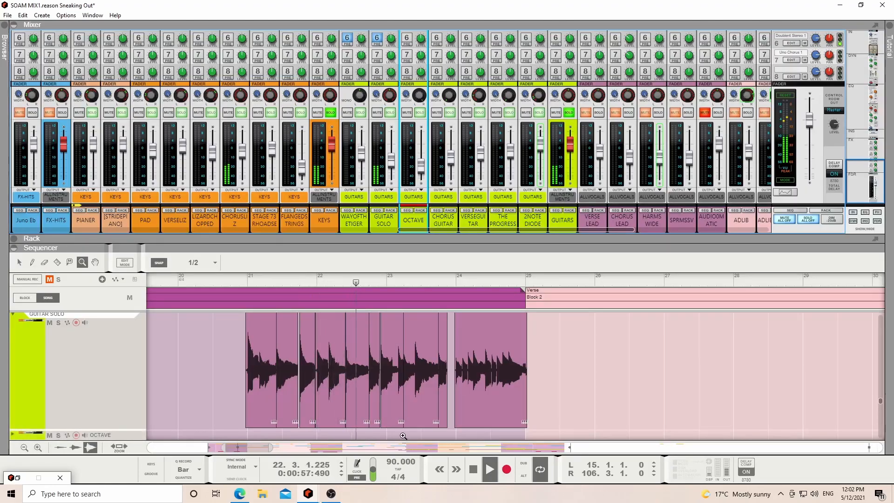
left_click_drag(270, 447, 753, 442)
scroll(389, 403, "down", 3)
scroll(386, 404, "up", 5)
key("space")
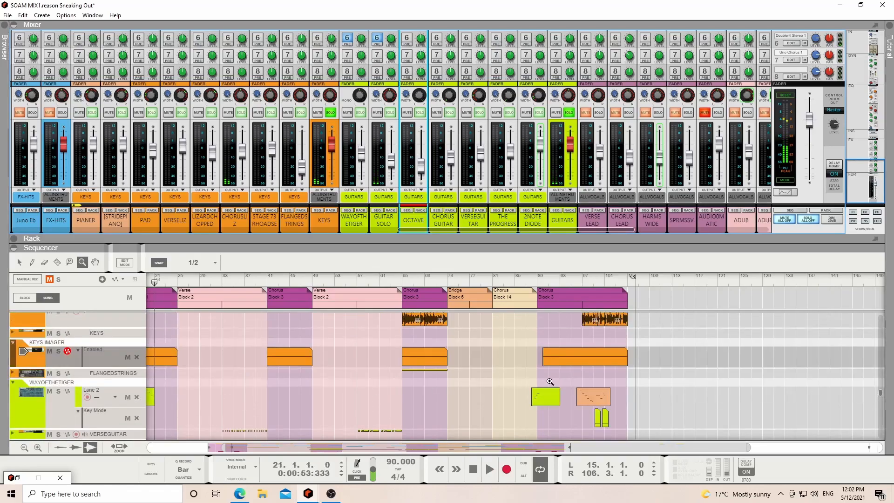
- Move the song position to bar 97 in the final chorus and play the keys and guitars
scroll(558, 367, "down", 3)
left_click(582, 281)
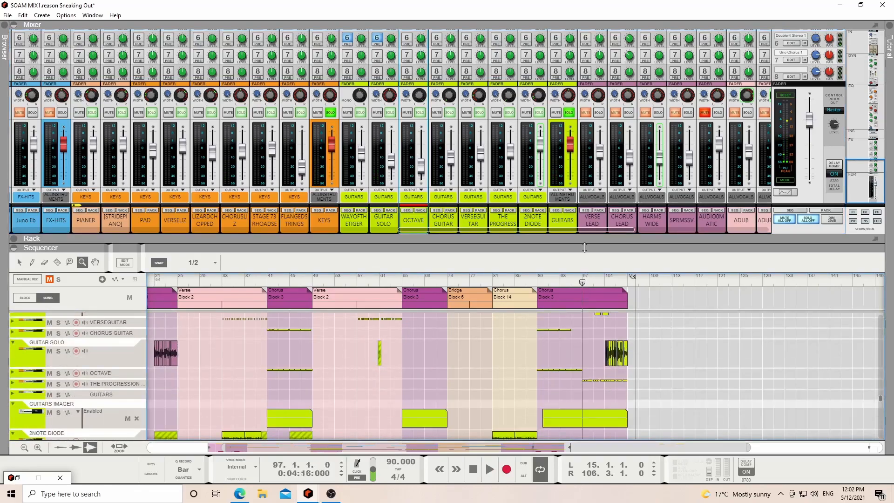
left_click_drag(584, 247, 584, 120)
key("space")
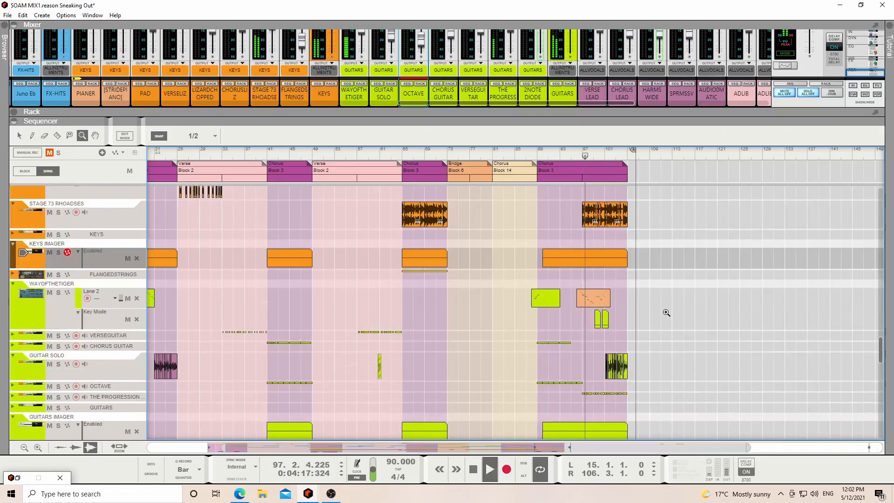
left_click_drag(569, 110, 569, 360)
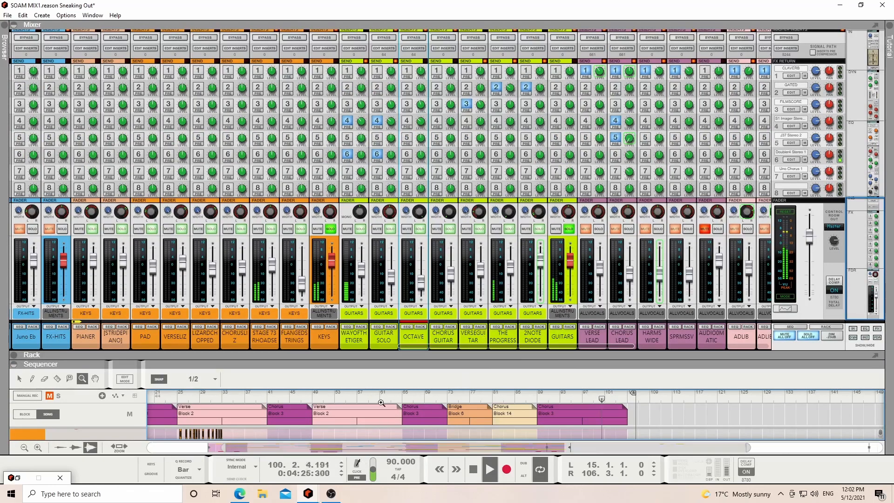
- Locate the GUITAR SOLO track in the sequencer and follow its last-chorus clips closely until playback is stopped
left_click(381, 333)
left_click_drag(558, 353, 559, 215)
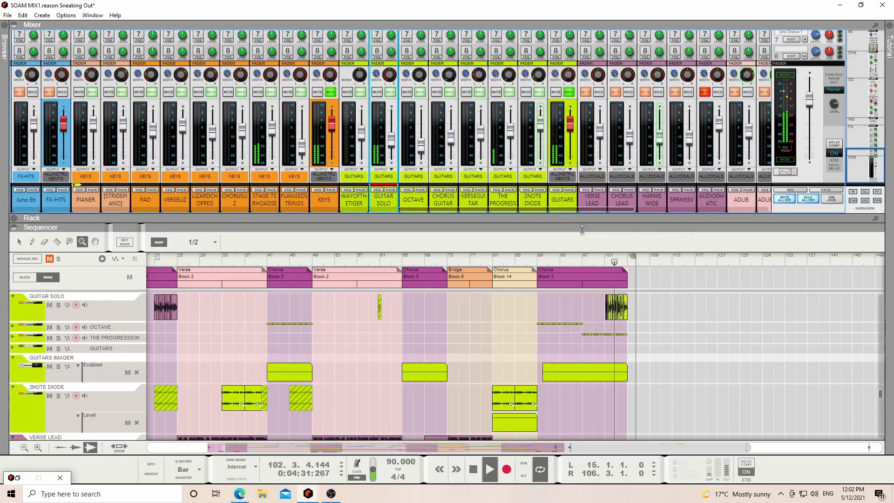
left_click_drag(582, 229, 582, 46)
scroll(651, 297, "up", 5)
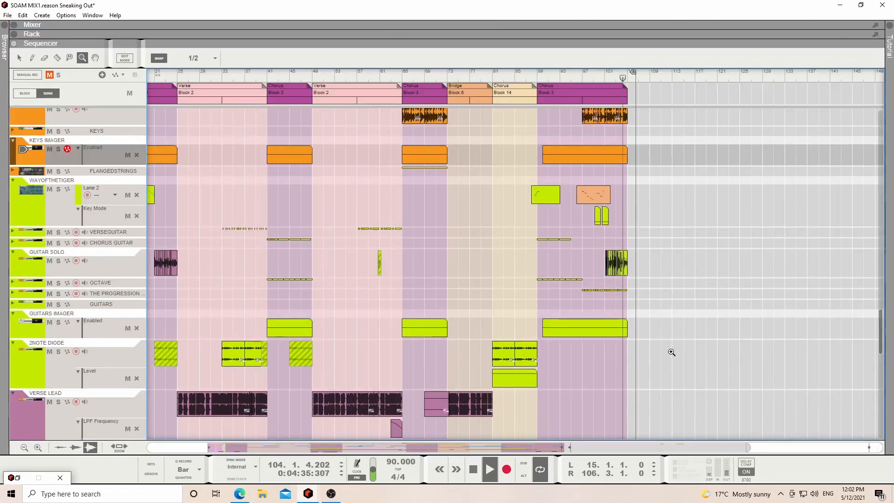
scroll(672, 351, "up", 3)
left_click_drag(668, 357, 575, 334)
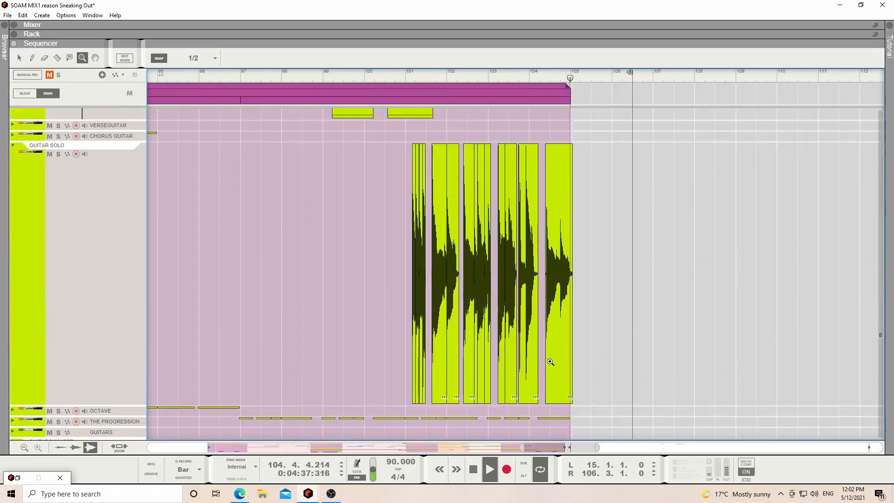
key("space")
- Examine the individual note cuts in the GUITAR SOLO clips around bar 101 at close range
left_click_drag(581, 256, 380, 262)
left_click_drag(191, 266, 848, 288)
left_click_drag(197, 250, 448, 275)
left_click_drag(748, 296, 271, 280)
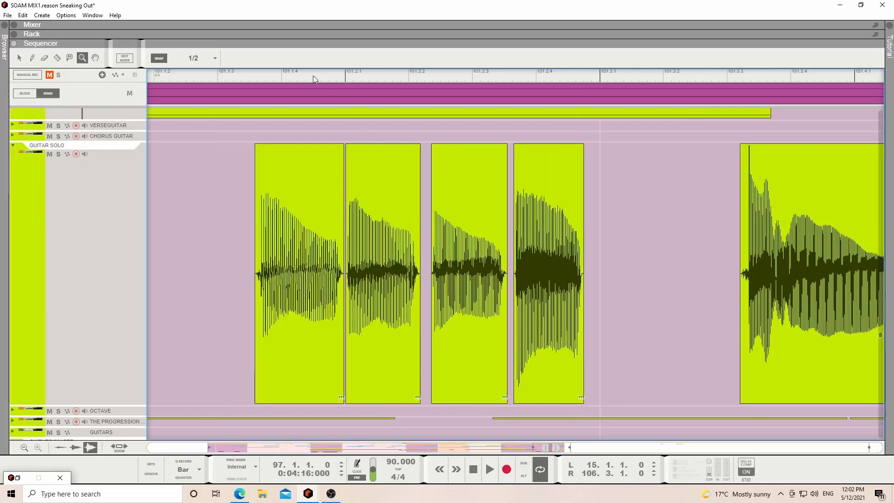
left_click_drag(556, 449, 561, 448)
left_click_drag(421, 264, 764, 275)
left_click_drag(561, 449, 502, 448)
scroll(594, 288, "down", 5)
scroll(590, 318, "up", 3)
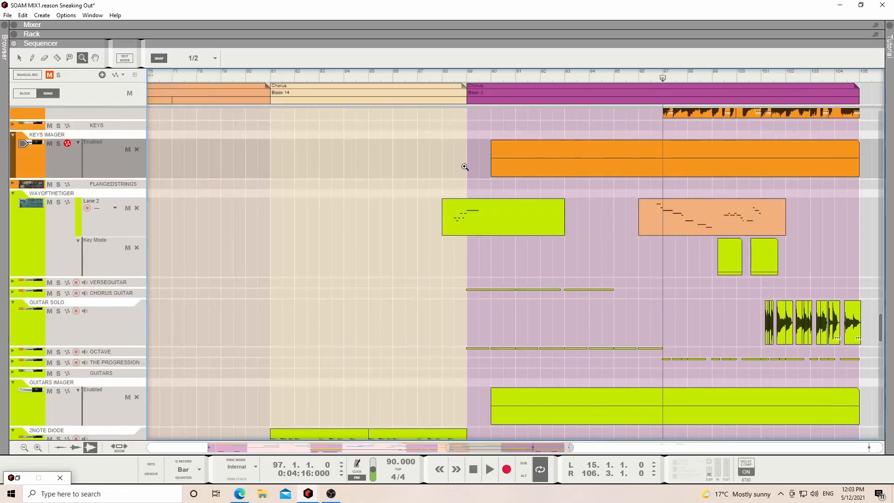
- Solo the OCTAVE channel and play it from bar 89, with and without KEYS soloed
left_click(14, 25)
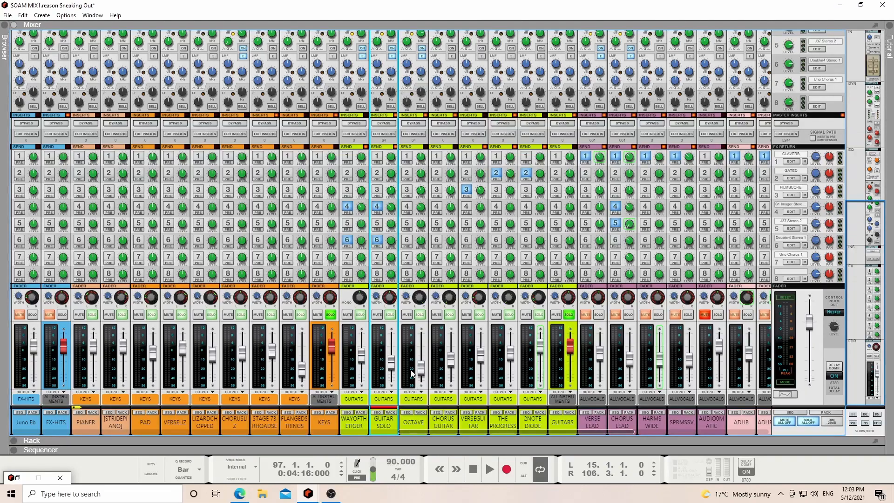
left_click(422, 325)
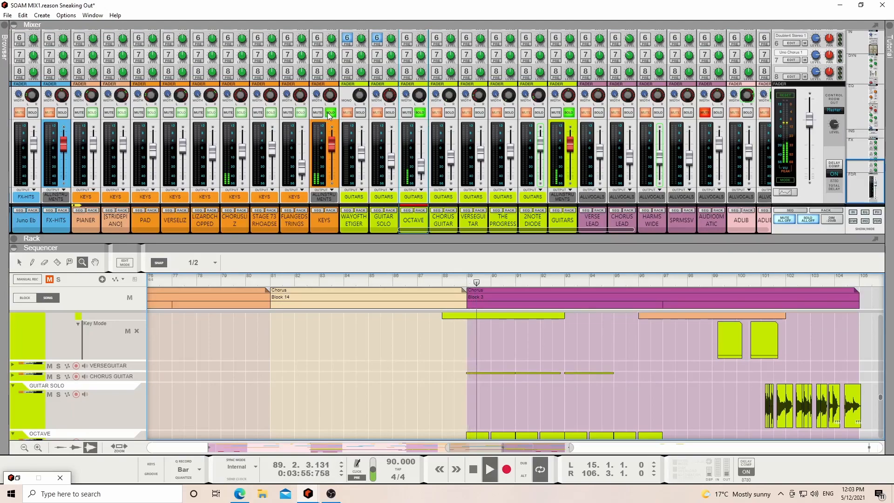
left_click(330, 112)
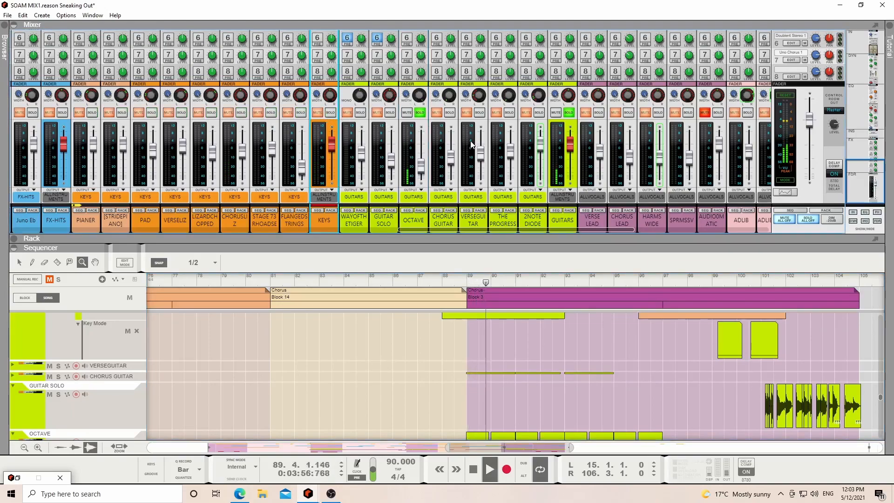
mouse_move(489, 245)
left_mouse_down()
mouse_move(489, 135)
mouse_move(489, 243)
left_mouse_up()
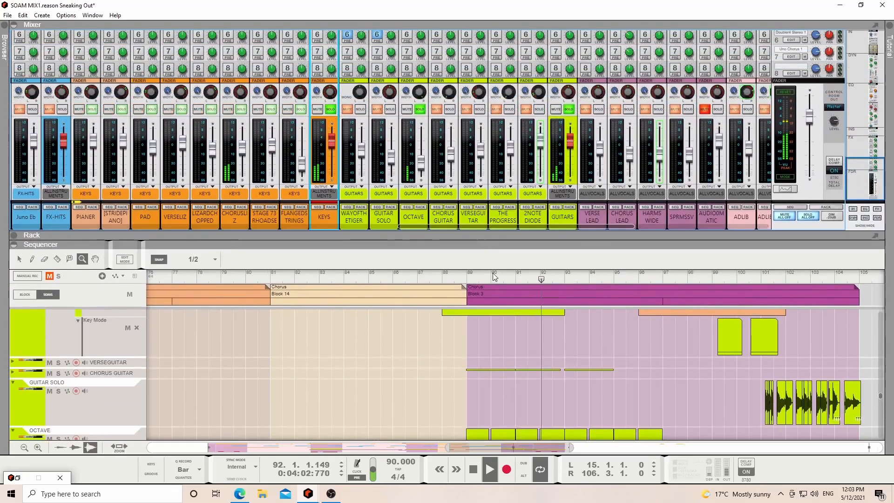
- Show the OCTAVE clips across the whole arrangement and play them from bar 41 in the earlier chorus
left_click_drag(446, 451, 150, 451)
scroll(455, 415, "down", 2)
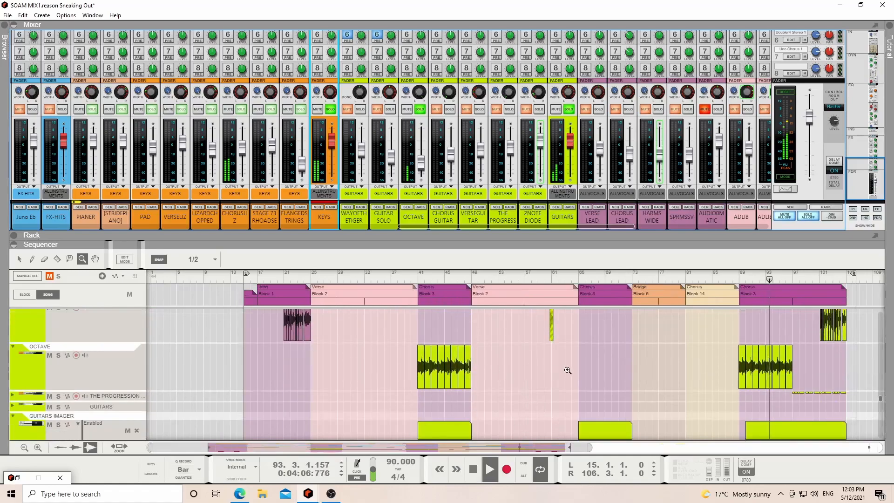
key("space")
left_click(420, 280)
left_click_drag(419, 280, 418, 279)
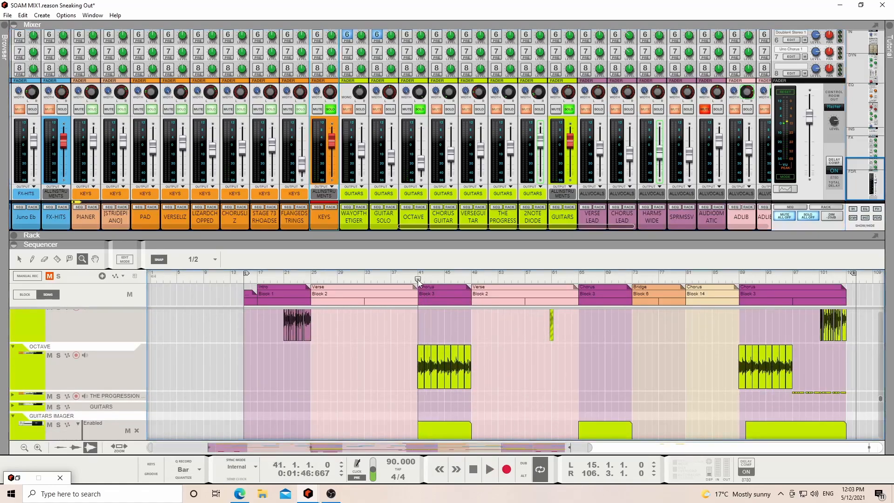
key("space")
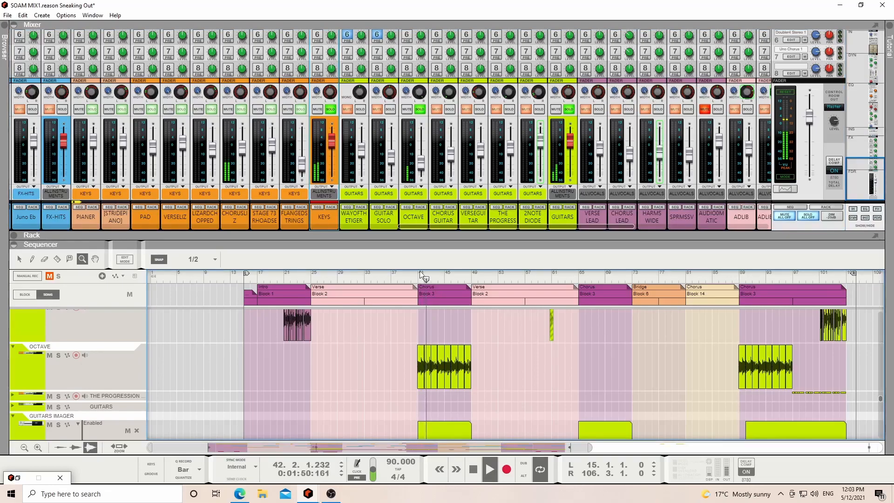
- Unfold OCTAVE and its Combinator effect in the rack, and examine the amp, limiter and channel sends
left_click(419, 207)
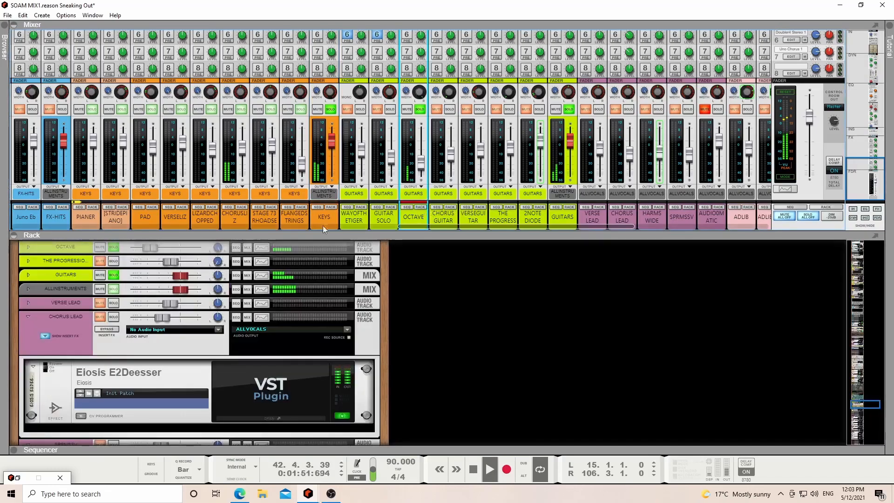
left_click(28, 246)
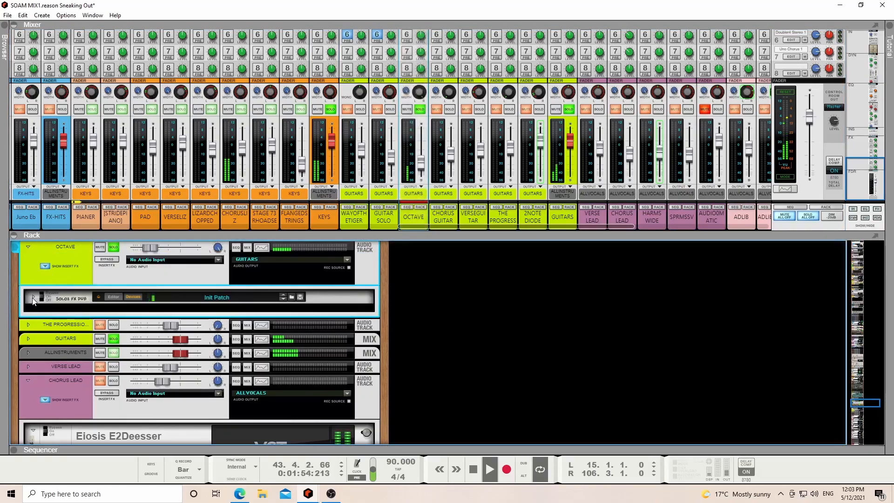
left_click(33, 297)
scroll(169, 422, "down", 1)
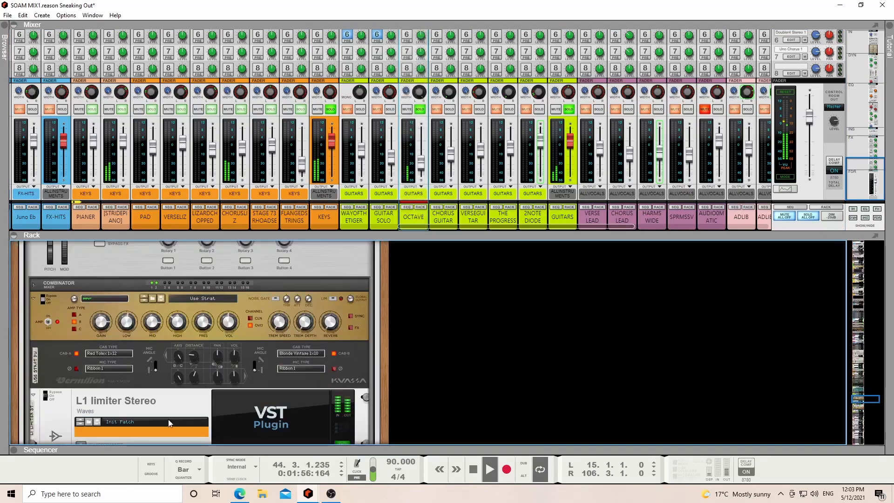
left_click_drag(266, 237, 298, 445)
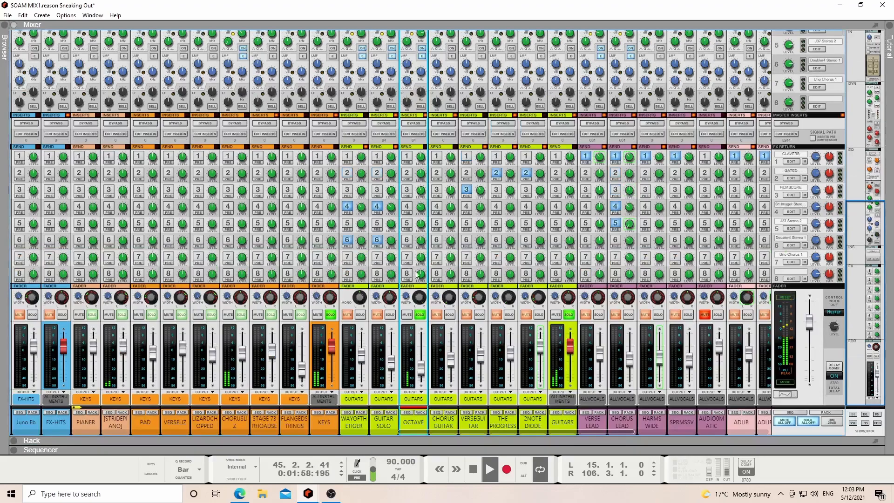
- Add CHORUS GUITAR to the soloed channels and play its clips from bar 41
key("space")
left_click(453, 314)
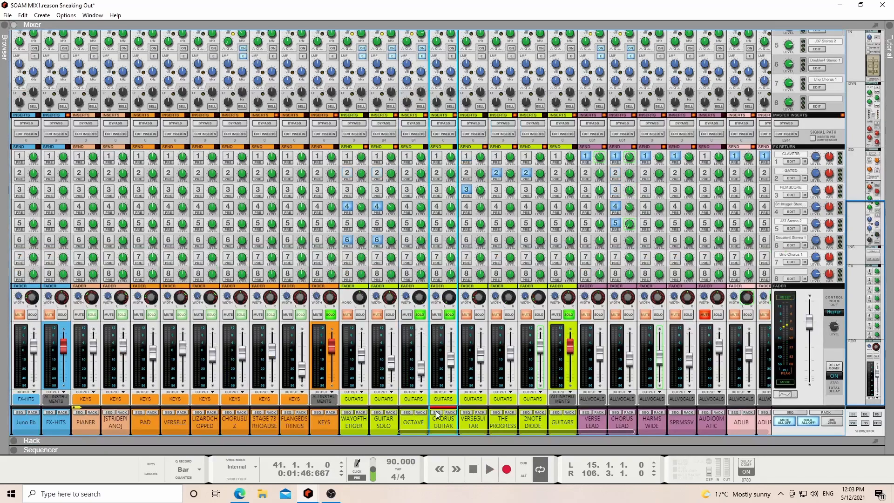
left_click(381, 449)
key("space")
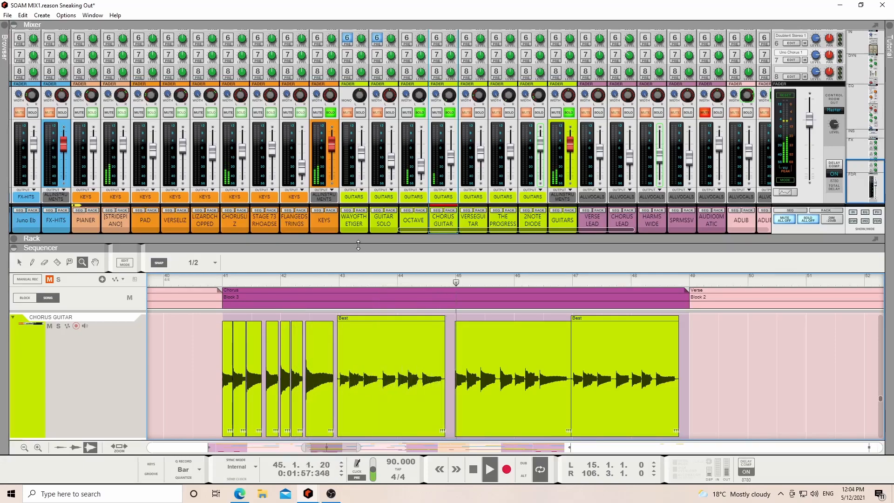
key("space")
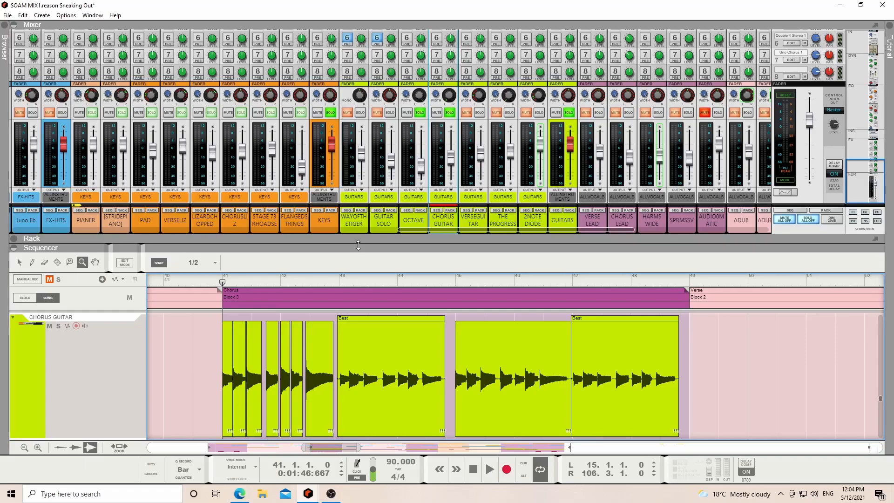
- Show the VERSEGUITAR clips in the second verse up close and play them from bar 57 with the soloed keys and guitars
left_click(467, 211)
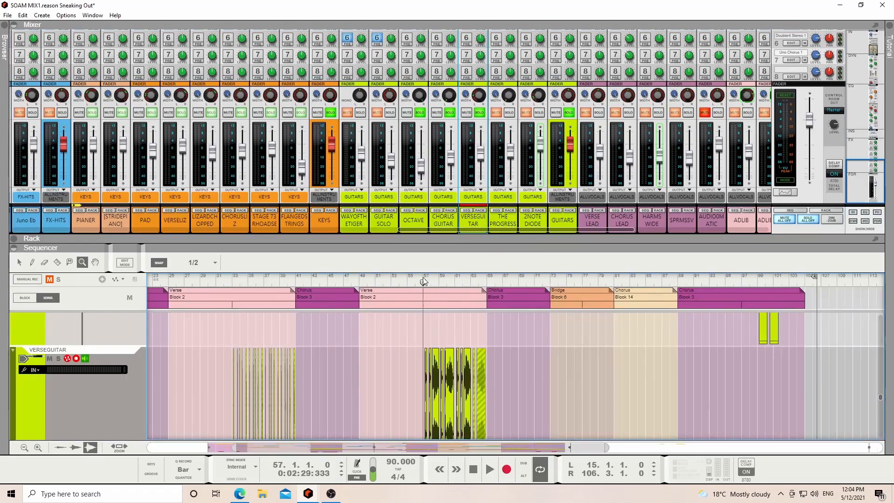
key("space")
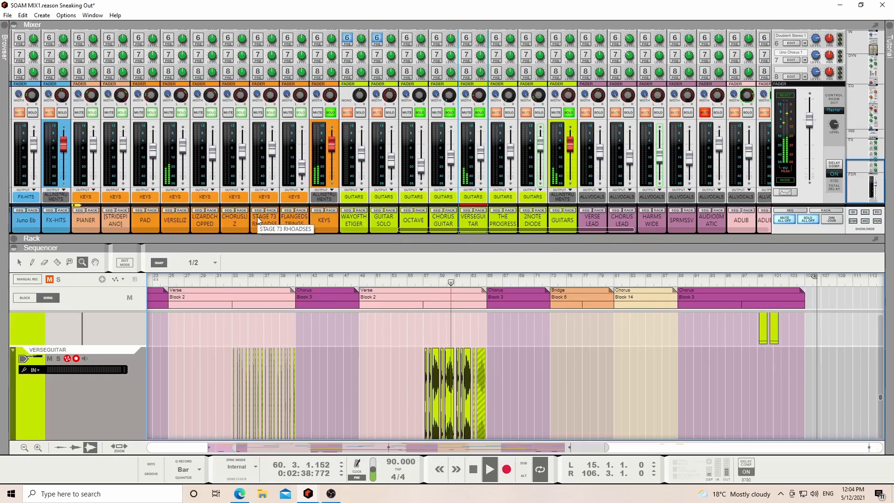
left_click_drag(528, 375, 382, 380)
key("space")
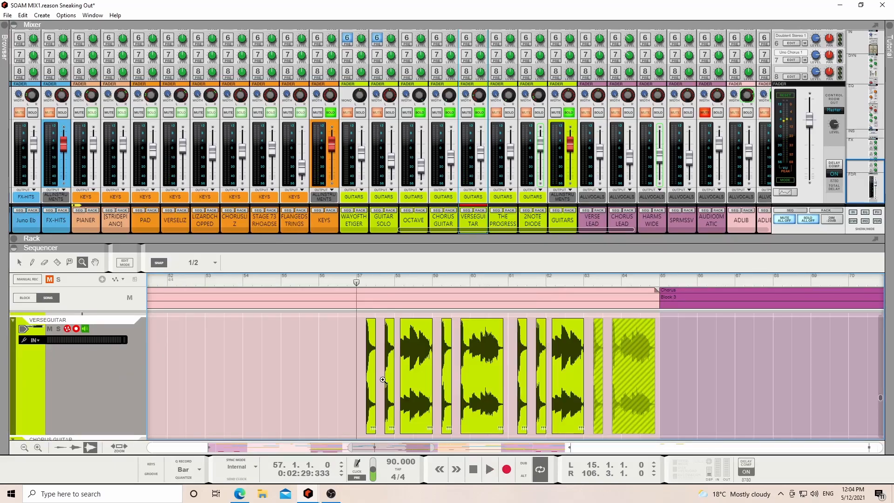
- Add the NARE drum channel to the soloed parts and play the verse from bar 57
left_click_drag(507, 232, 132, 228)
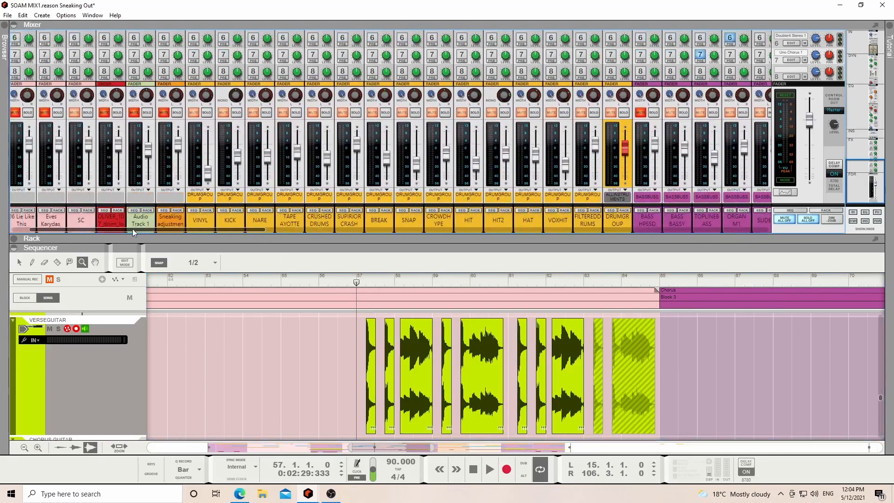
key("space")
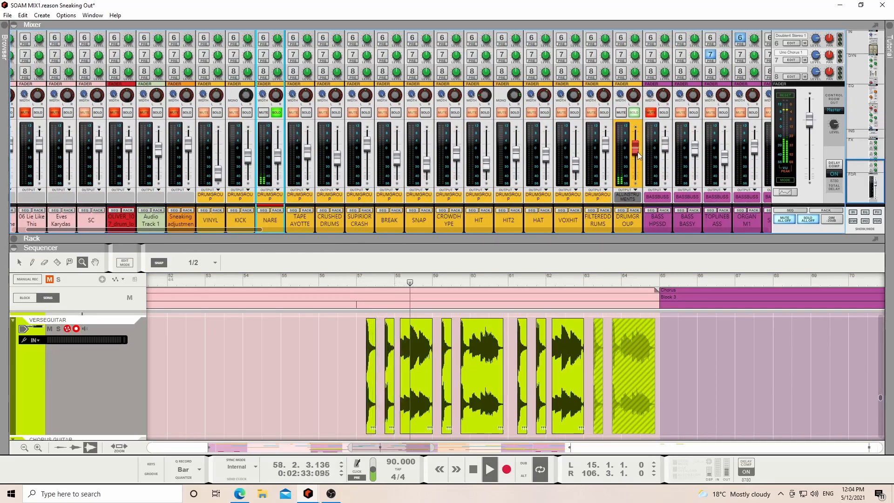
mouse_move(637, 152)
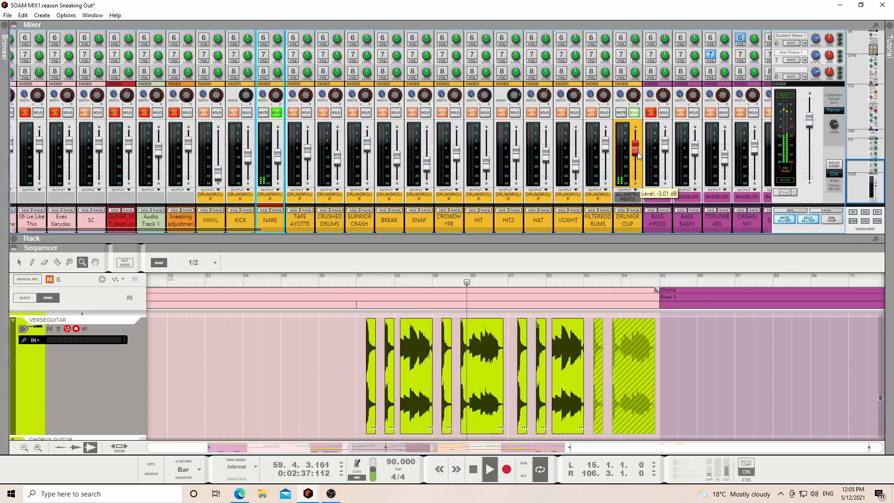
key("space")
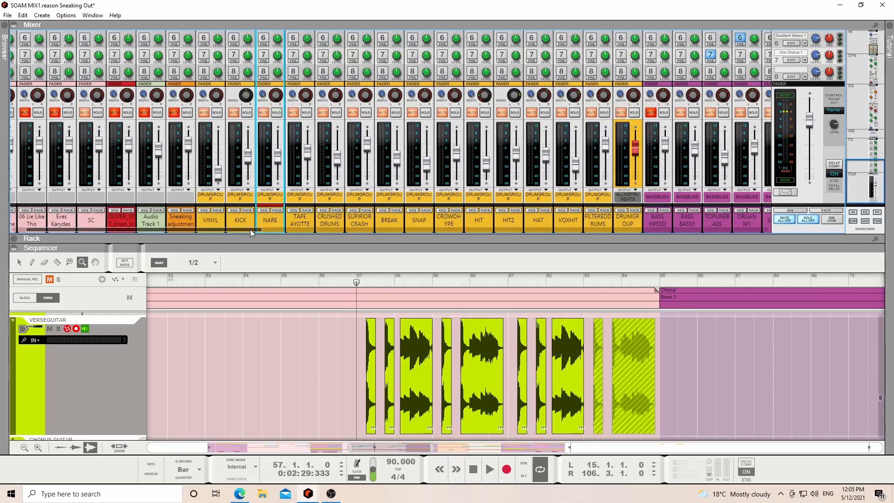
- Return to the guitar channels in the mixer and examine their effect sends, including VERSEGUITAR's
left_click_drag(250, 229, 630, 250)
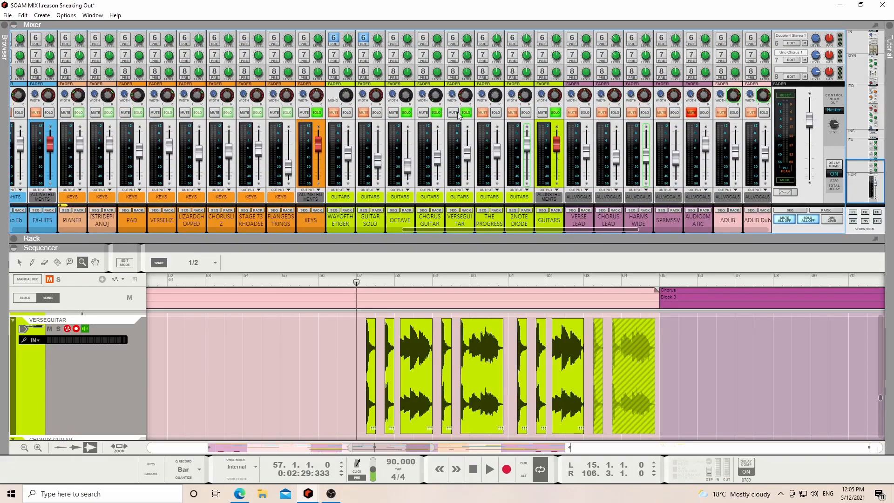
scroll(470, 113, "up", 3)
scroll(465, 107, "down", 3)
scroll(794, 135, "up", 5)
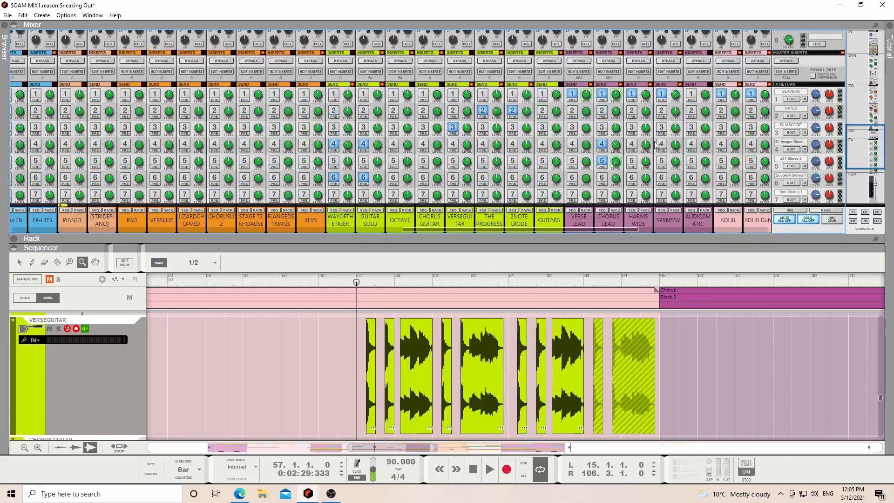
scroll(582, 198, "down", 5)
- Unfold the THE PROGRESSION CLEAN track, solo its channel, and play its clips from bar 97
left_click(485, 212)
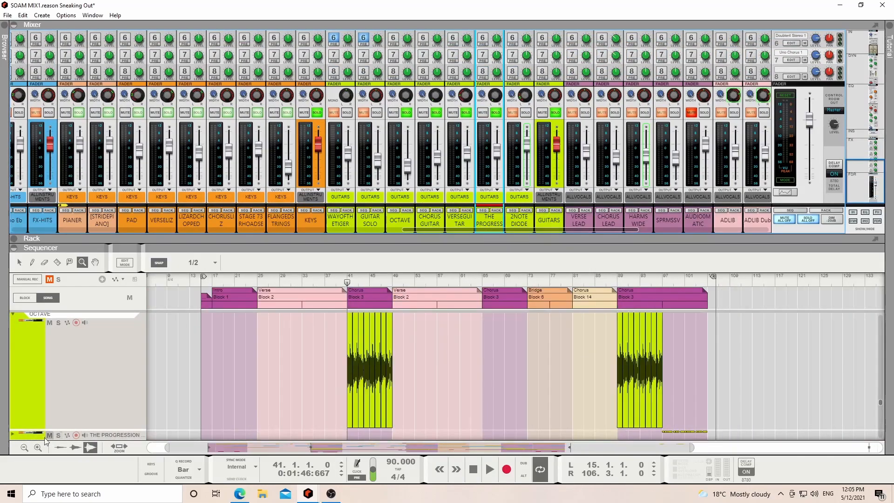
left_click(13, 433)
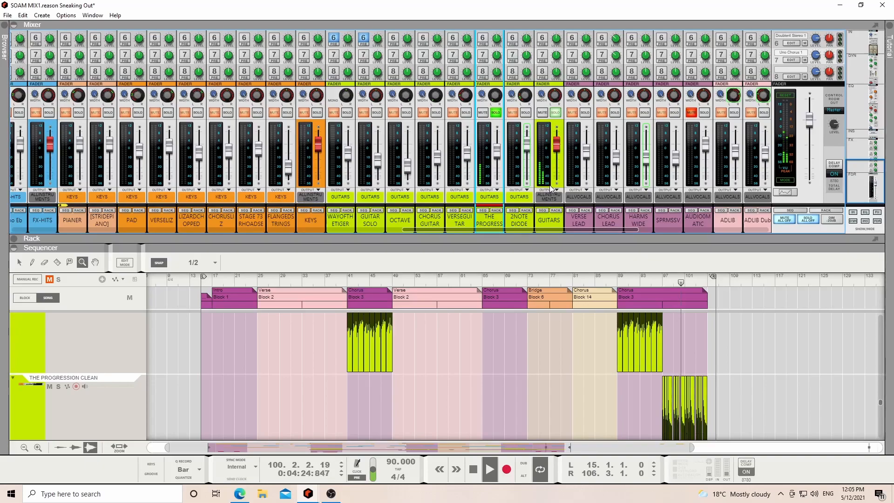
key("space")
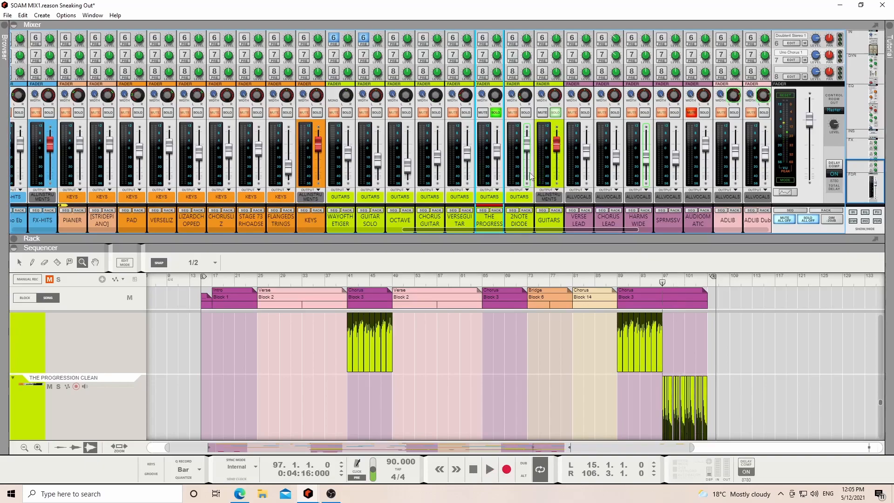
left_click_drag(167, 446, 134, 448)
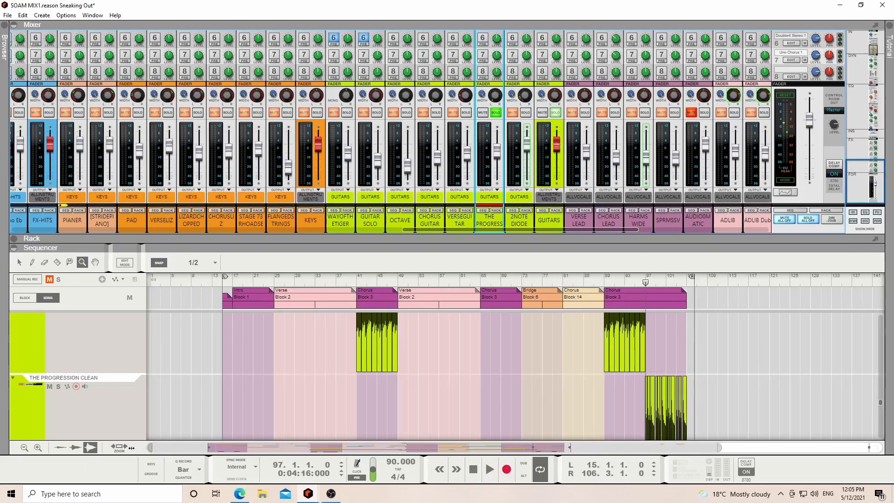
- Examine the guitar tracks and the GUITARS IMAGER automation clips across the whole arrangement
scroll(353, 375, "down", 4)
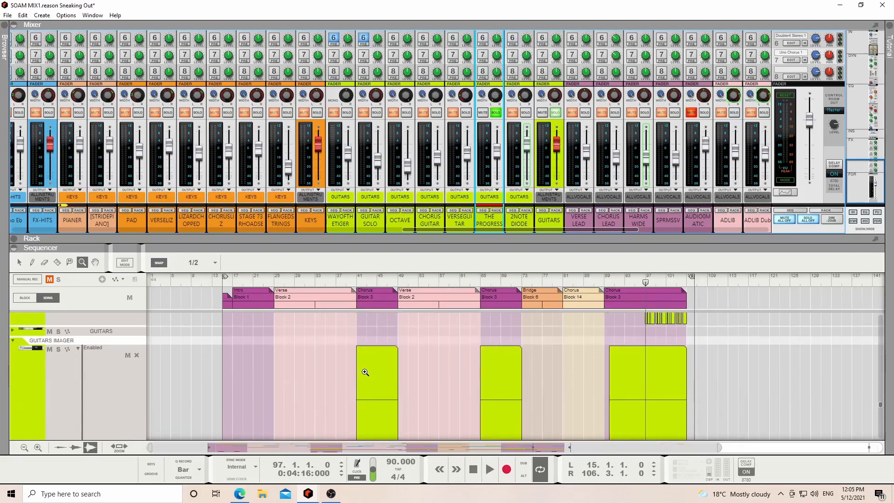
scroll(488, 374, "up", 5)
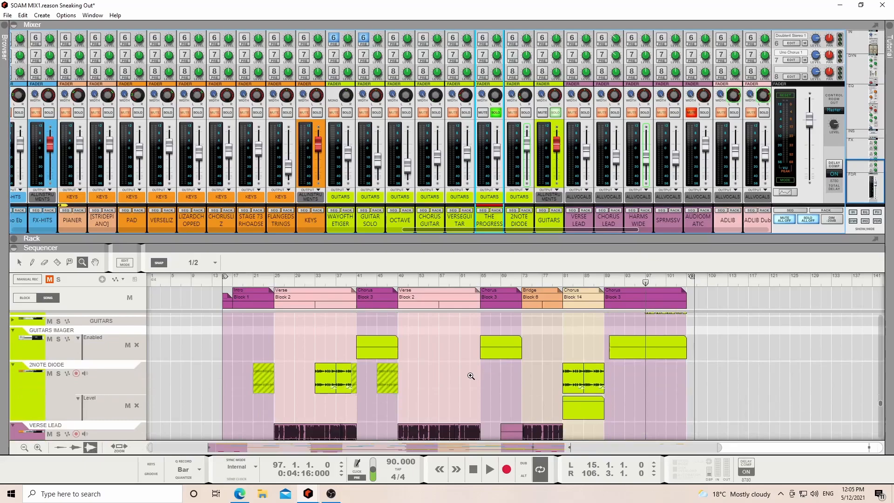
scroll(481, 375, "up", 2)
left_click(78, 346)
left_click_drag(531, 249, 512, 251)
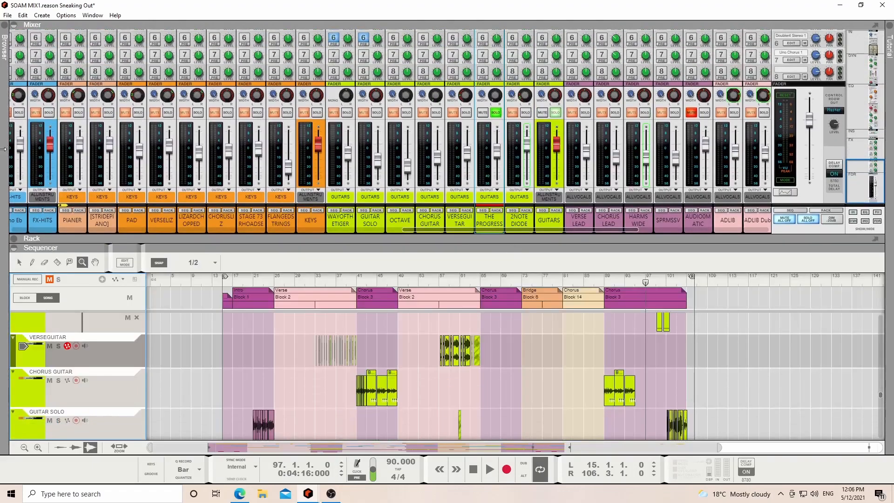
- Replay the soloed THE PROGRESSION CLEAN part from bar 97 and view its clips up close
key("space")
left_click(381, 230)
left_click_drag(412, 229, 552, 239)
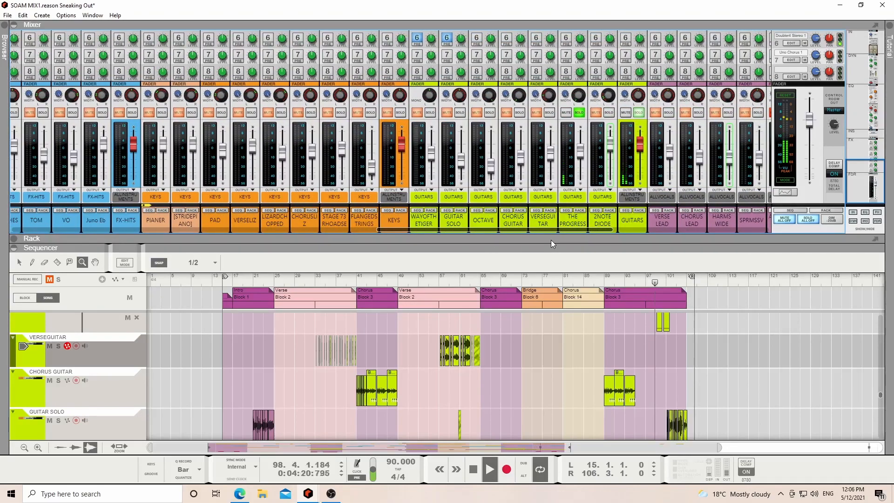
scroll(619, 359, "down", 6)
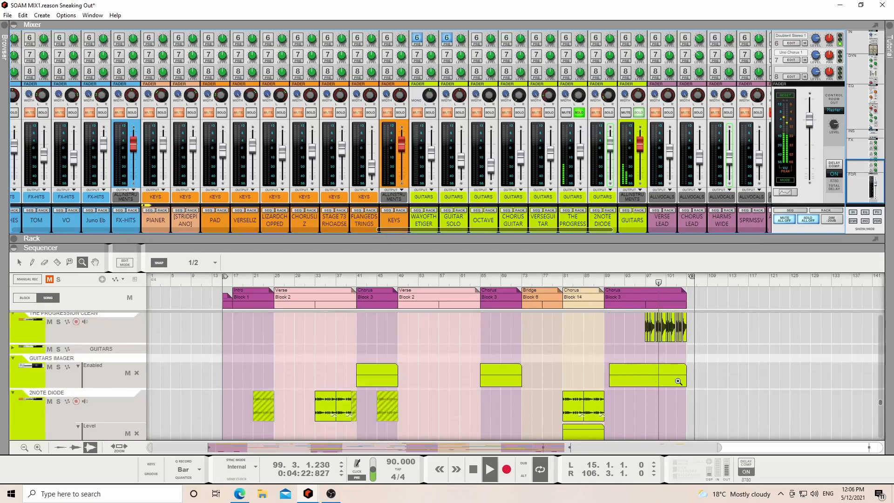
left_click_drag(708, 382, 606, 387)
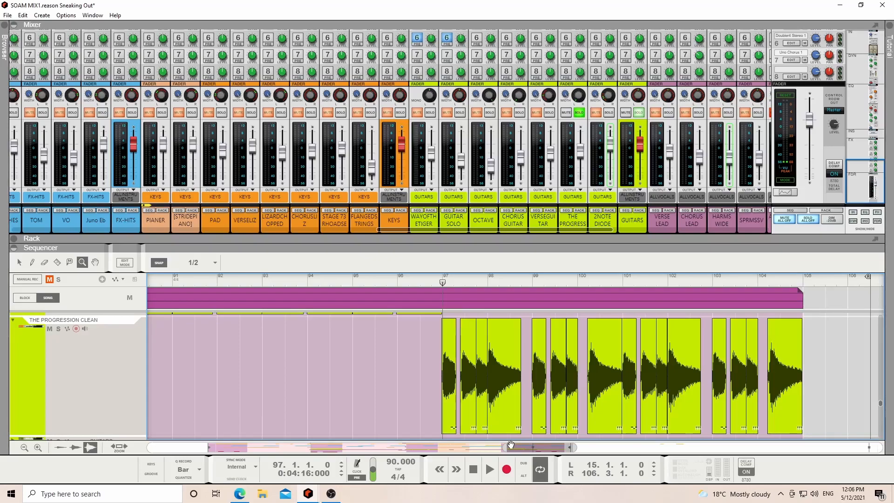
key("q")
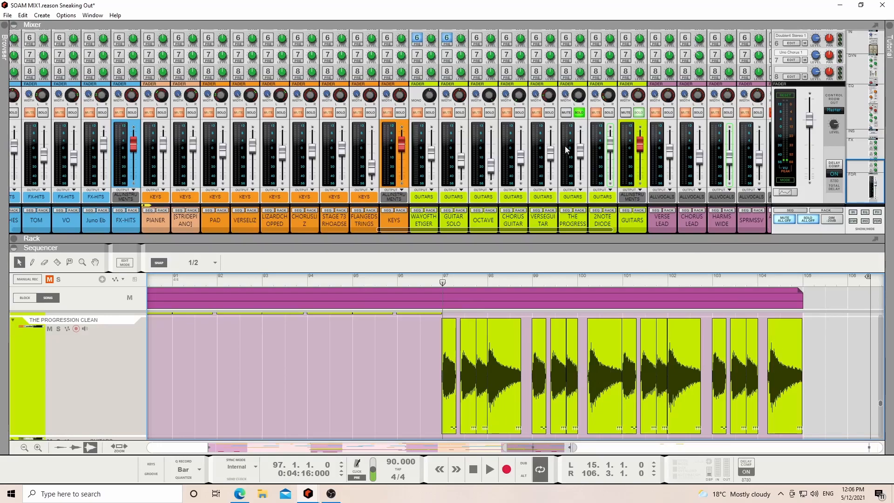
- Solo the 2NOTE DIODE channel, show its clips across the arrangement, and play them from bars 33 and 81
left_click(608, 113)
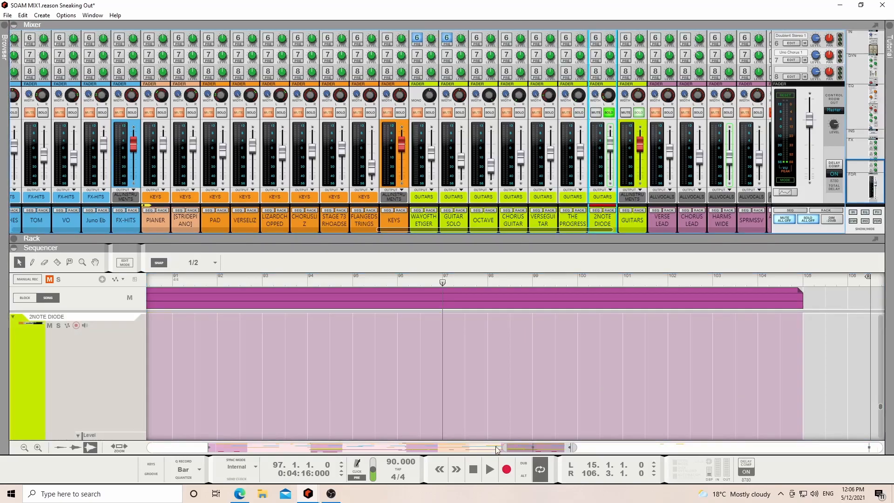
left_click_drag(499, 447, 154, 447)
left_click(366, 280)
key("space")
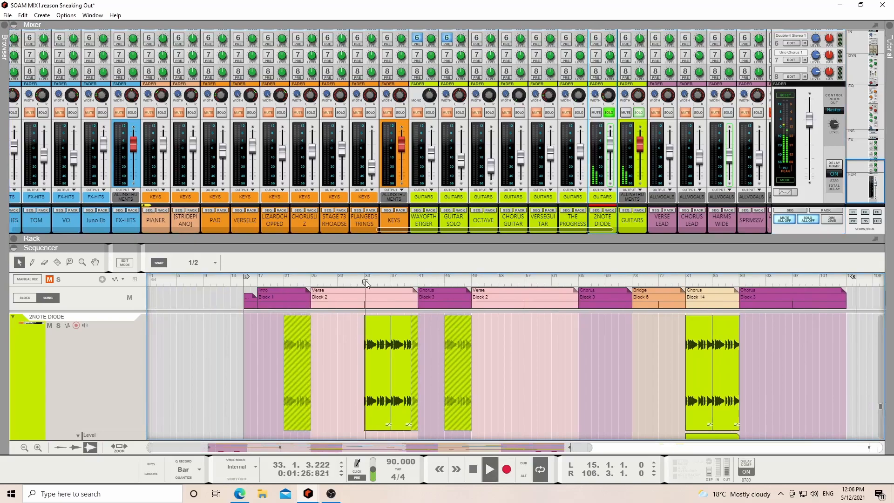
left_click(688, 280)
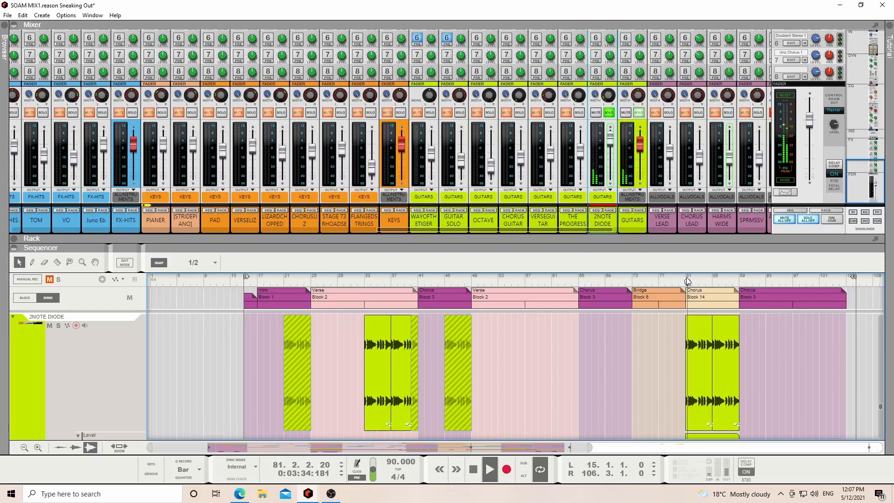
key("space")
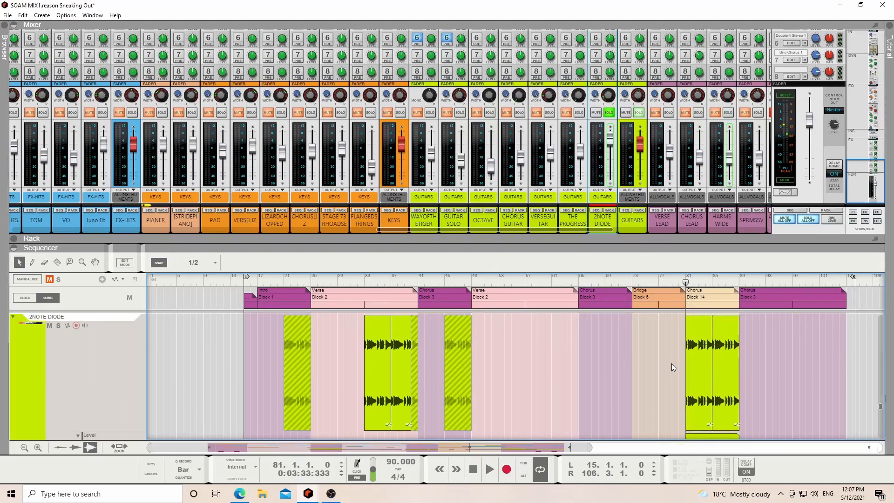
- Play 2NOTE DIODE from bar 33 with BASSBUSS soloed, adding the VERSELIZ keys for part of the passage
key("shift+Return")
left_click_drag(401, 231, 290, 229)
key("space")
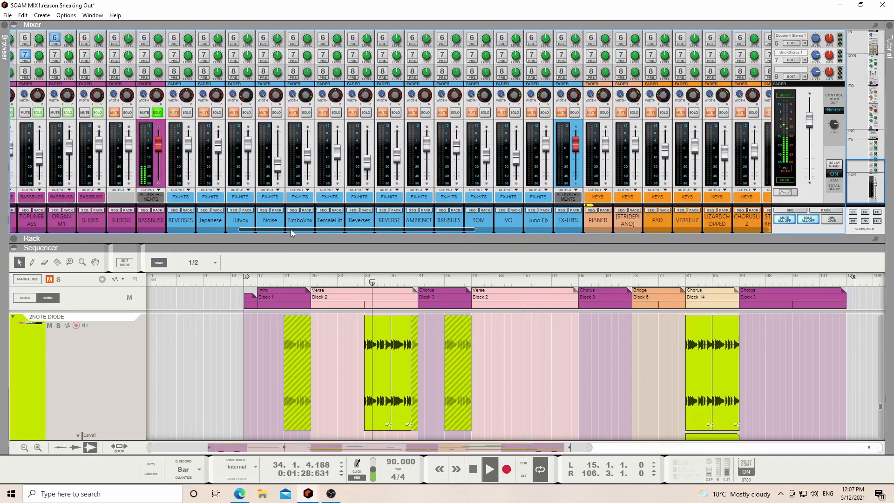
left_click_drag(462, 229, 521, 222)
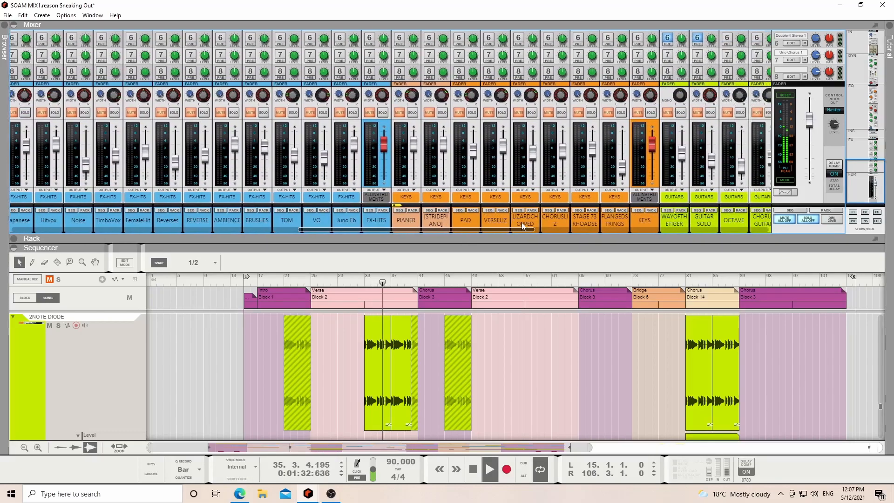
left_click(501, 113)
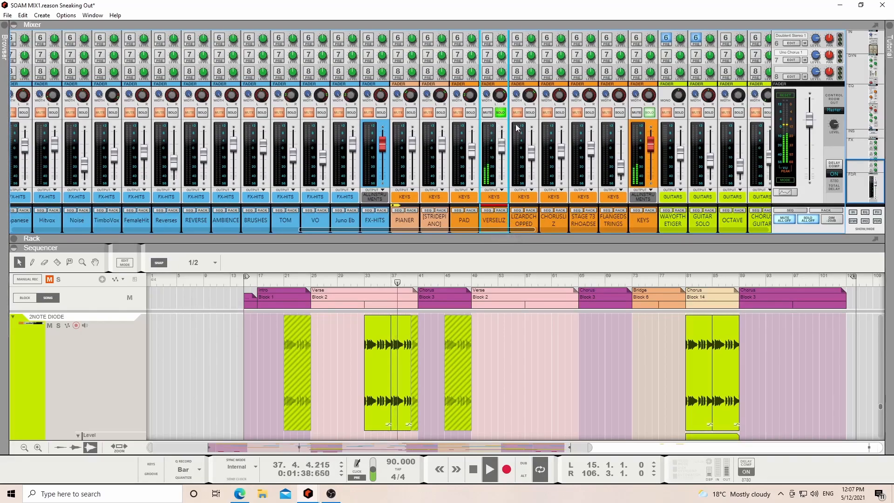
left_click(502, 114)
key("space")
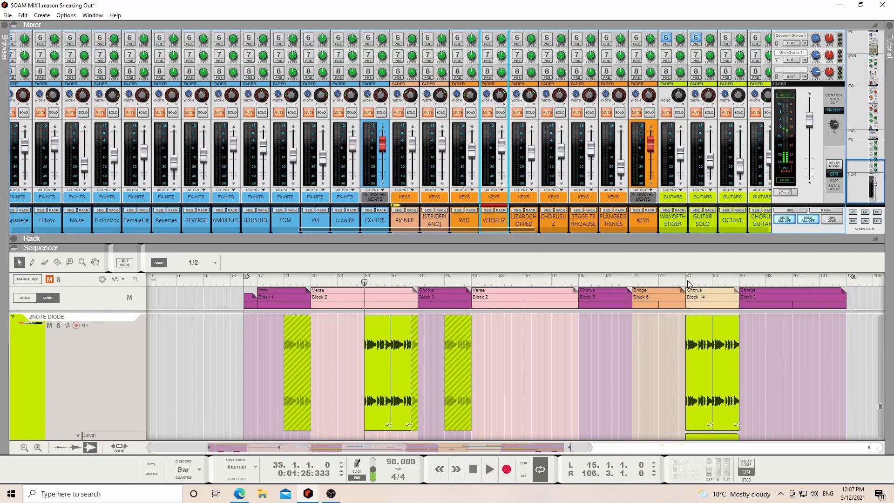
- Clear all solos and play the full mix from bar 81, watching the guitar and harmony channels
left_click(687, 283)
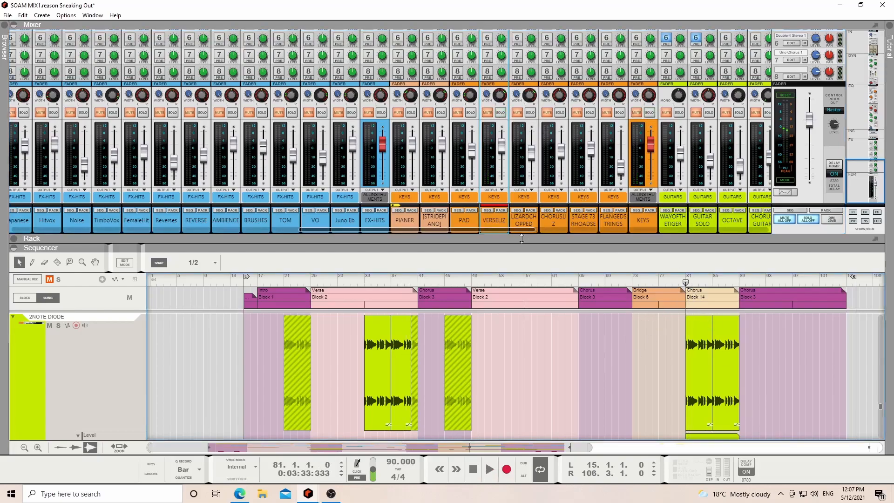
left_click_drag(506, 230, 747, 230)
left_click(424, 113)
key("space")
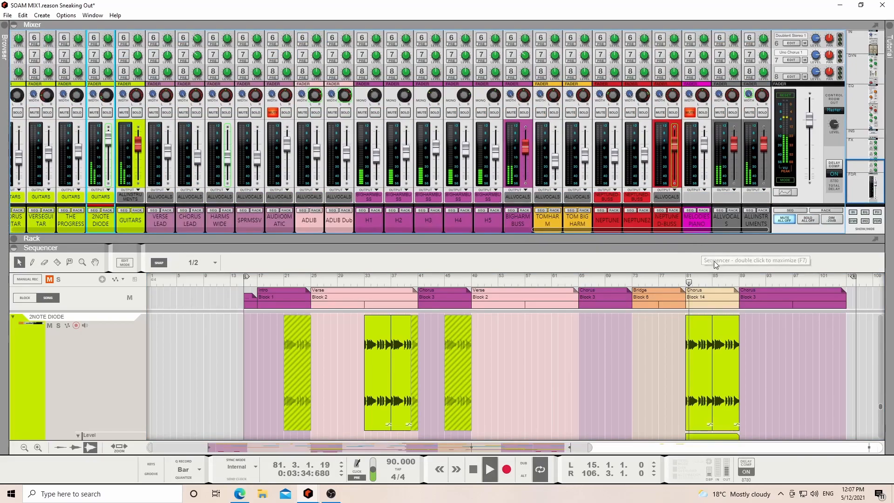
left_click_drag(669, 229, 610, 248)
key("space")
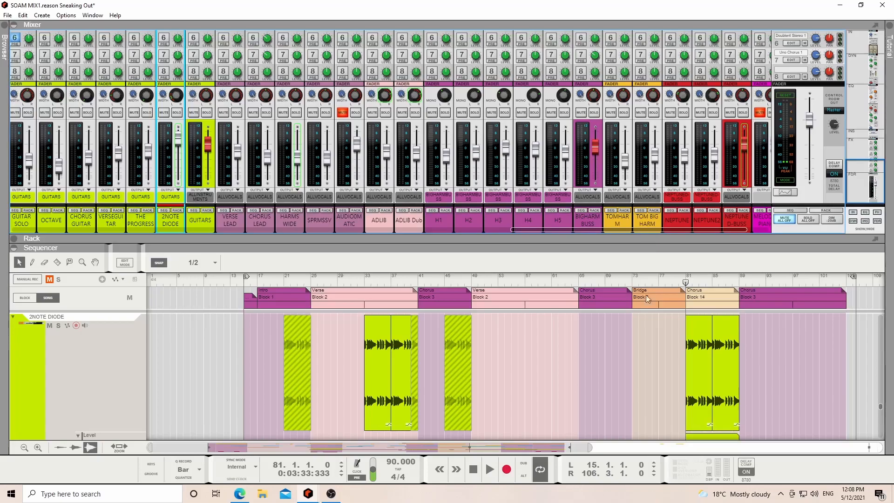
- Solo the GUITARS bus, unfold its S1 Imager Stereo and FabFilter Pro-Q 3 inserts, and examine the EQ curve
left_click(29, 252)
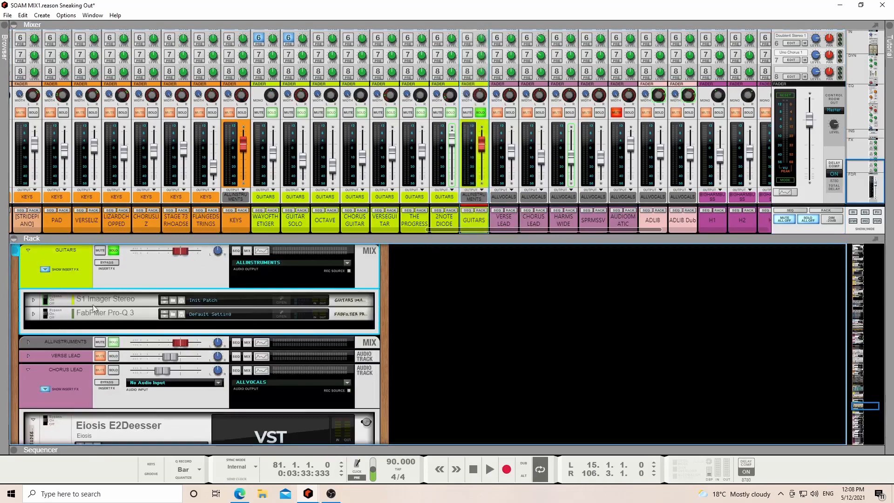
left_click(32, 300)
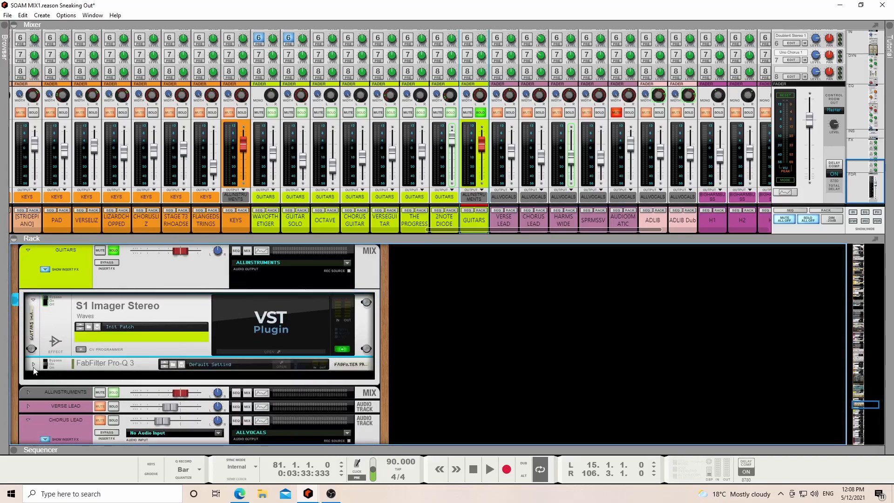
left_click(33, 365)
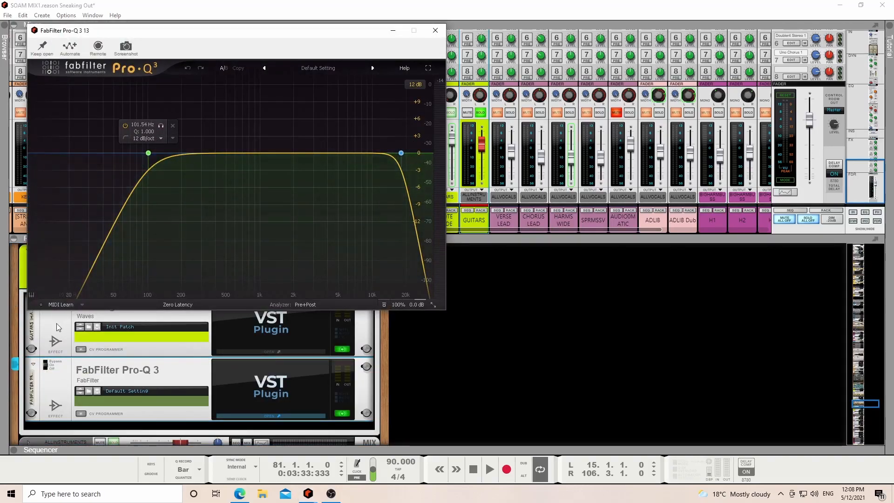
left_click(393, 30)
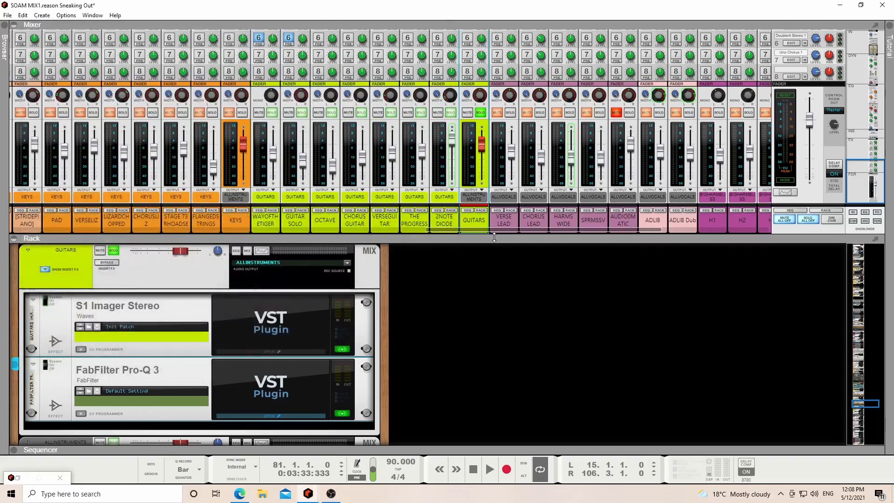
- Play the soloed GUITARS bus from bar 81 with the arrangement in view, and clear its solo to hear the full mix
key("F5")
key("space")
left_click(465, 411)
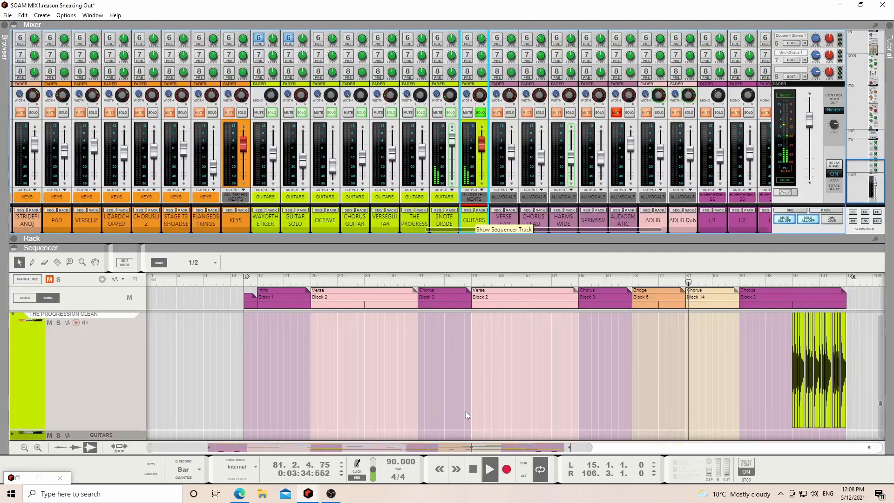
left_click_drag(588, 447, 826, 447)
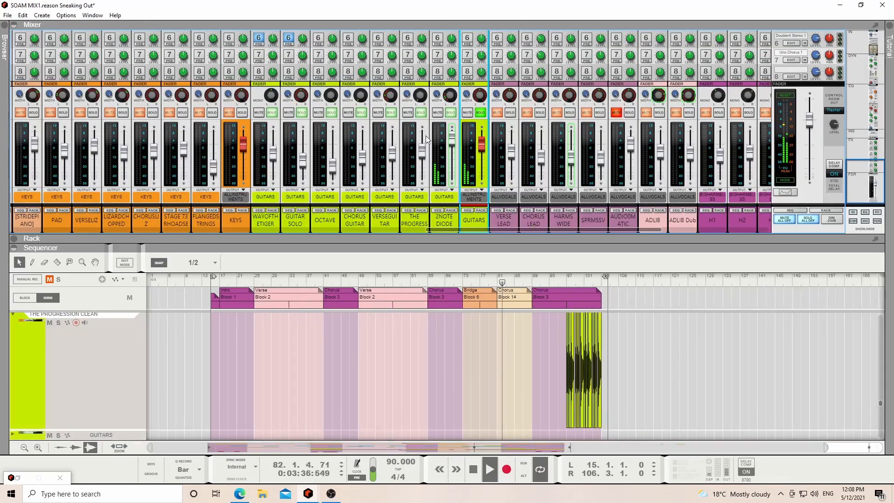
left_click(480, 112)
left_click_drag(499, 231, 676, 498)
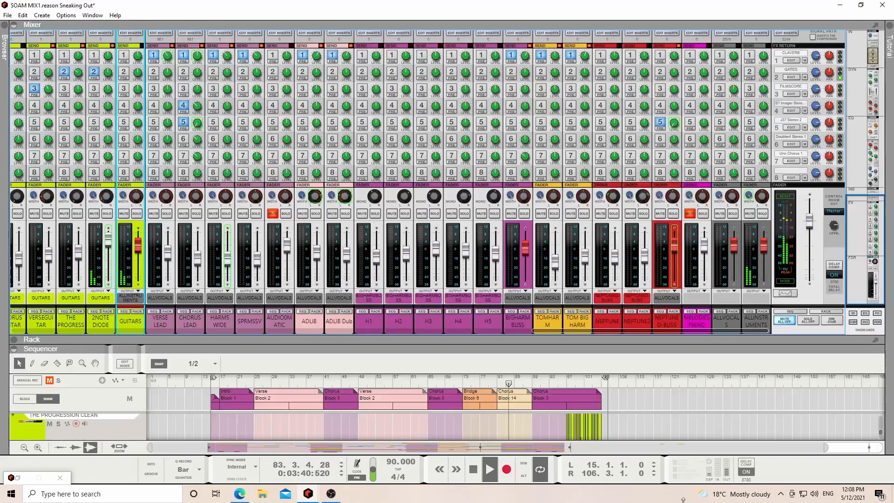
scroll(462, 300, "up", 10)
scroll(462, 300, "down", 10)
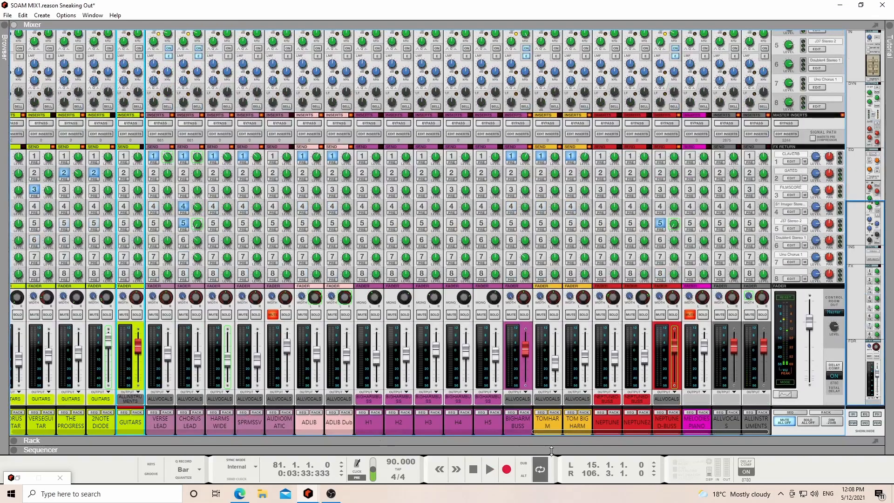
- Solo NEPTUNED-BUSS, show its send automation clips in the arrangement, and play it from bar 17
mouse_move(551, 431)
left_mouse_down()
mouse_move(510, 431)
mouse_move(553, 430)
left_mouse_up()
left_click(673, 315)
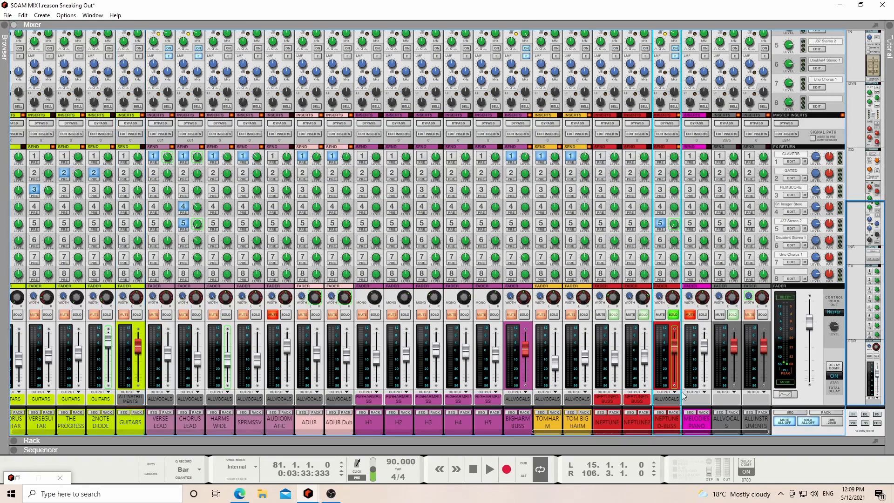
left_click(664, 412)
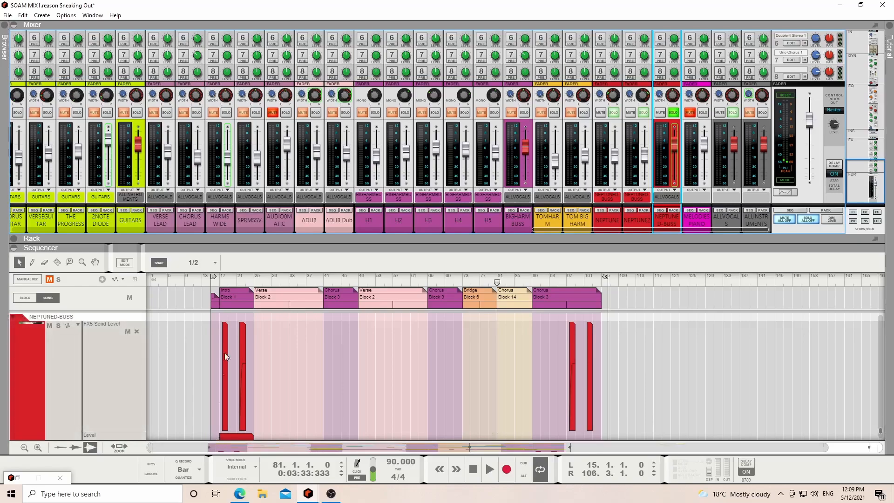
left_click(219, 281)
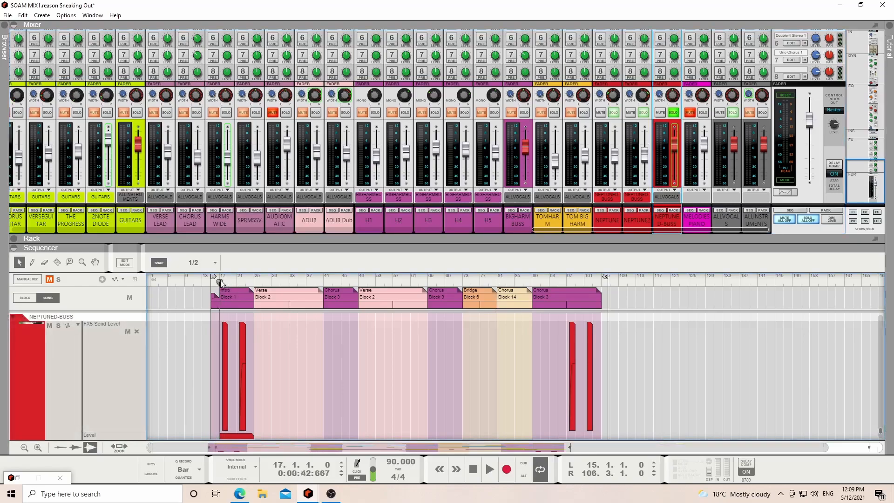
key("space")
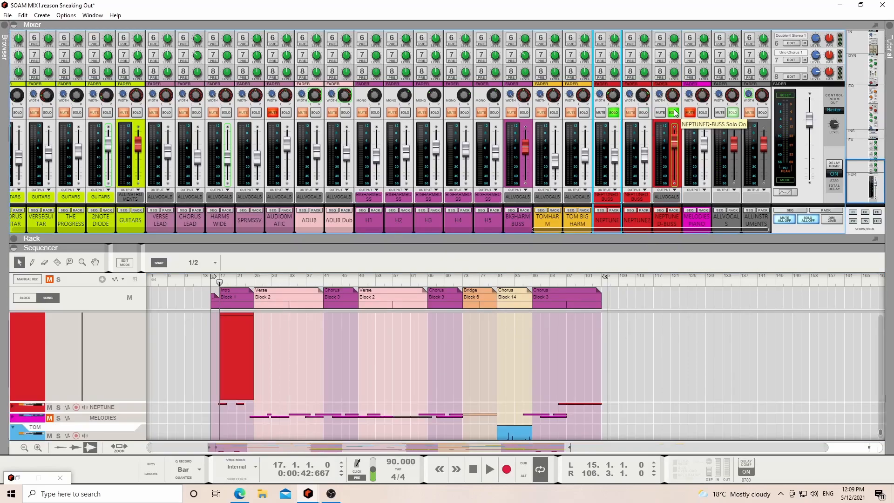
- Audition NEPTUNE and NEPTUNE2 separately from bar 17, with the NEPTUNED-BUSS solo cleared
left_click(674, 112)
key("space")
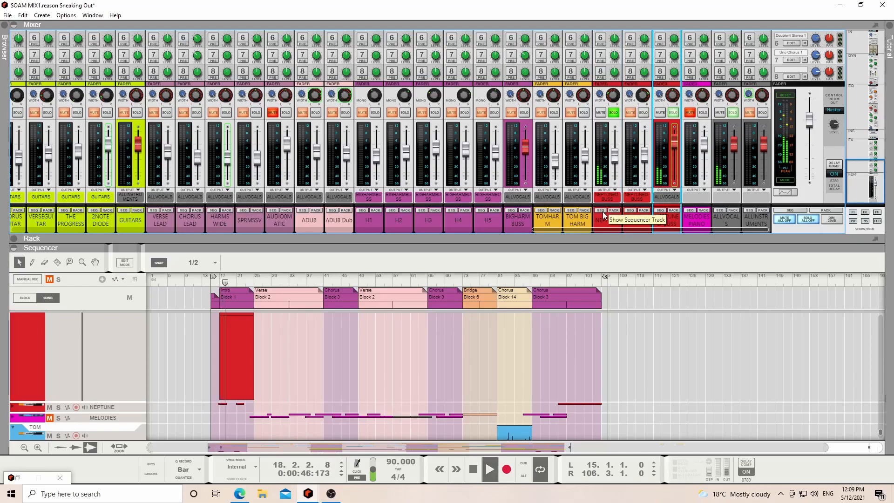
key("space")
left_click(631, 117)
left_click(614, 113)
key("space")
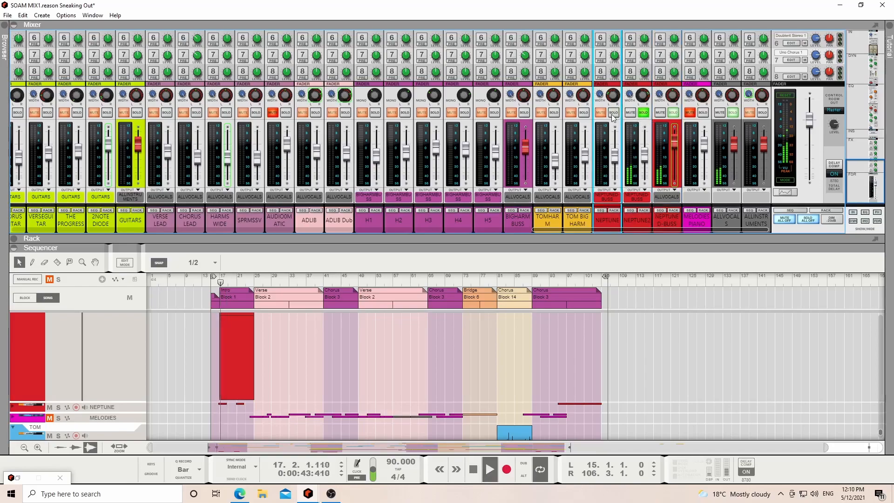
- Solo NEPTUNE and NEPTUNE2 together and play them from bar 17, adding the KEYS bus to the soloed channels
left_click_drag(667, 237, 655, 494)
key("space")
left_click(613, 315)
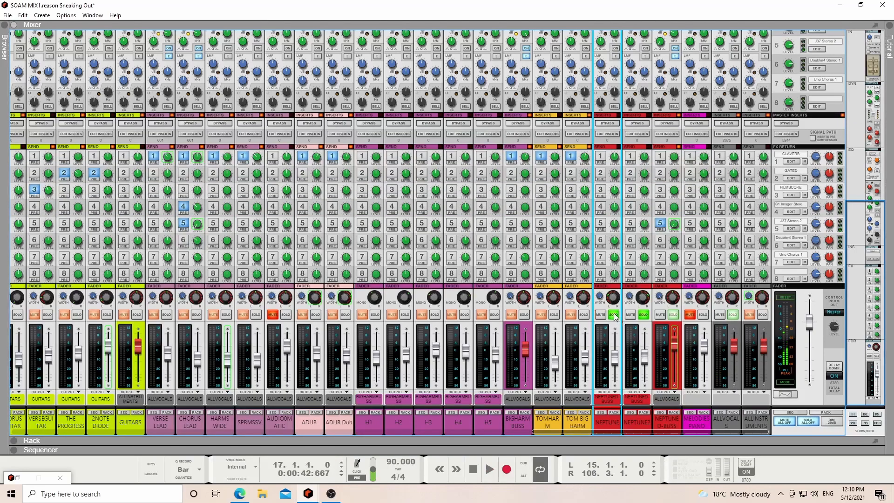
key("space")
left_click_drag(595, 432, 424, 432)
left_click(441, 315)
key("space")
key("space")
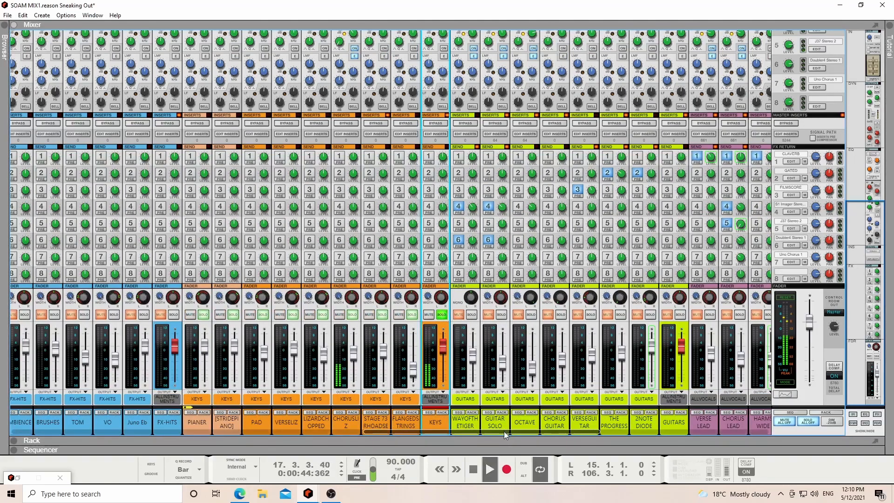
- Clear the KEYS and Neptune solos, show the NEPTUNE track in the arrangement, and move the playhead to bar 96
left_click(442, 314)
left_click_drag(516, 434, 742, 434)
key("space")
left_click(640, 414)
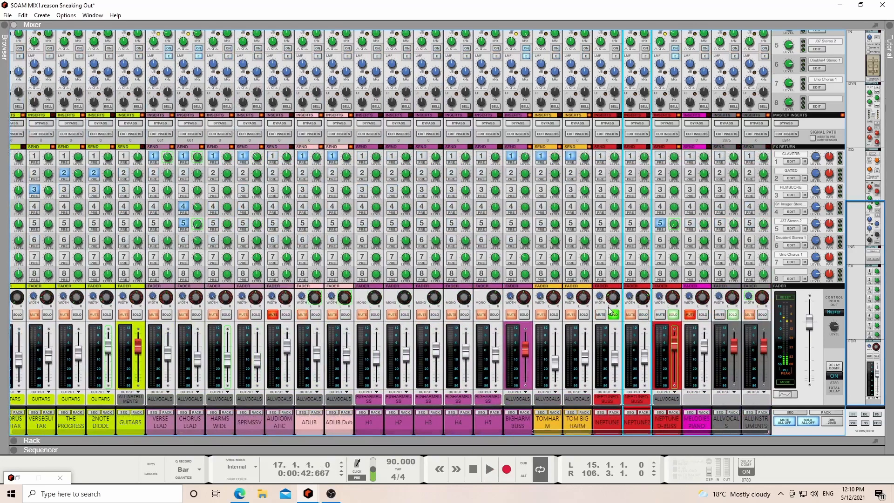
left_click(603, 412)
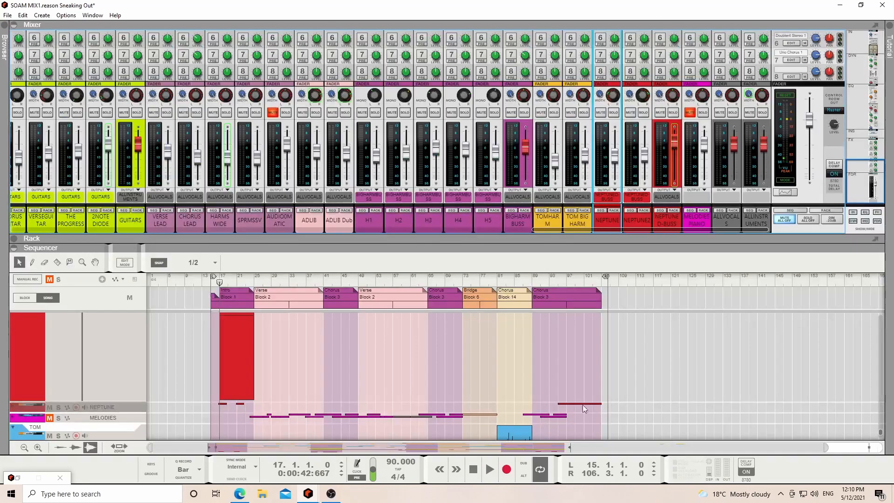
left_click(565, 281)
- Show the VERSE LEAD track, play it soloed from bar 25 with its sends in view, and clear the solo
scroll(298, 211, "left", 3)
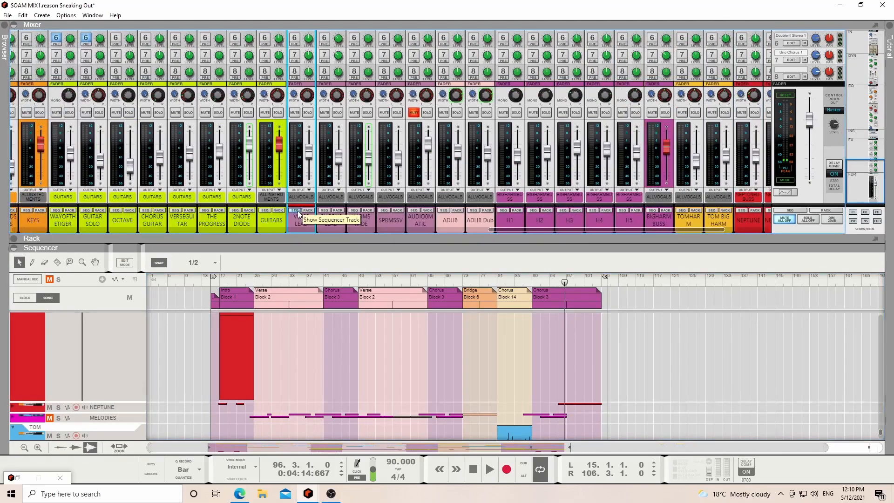
left_click(301, 216)
left_click(257, 280)
key("space")
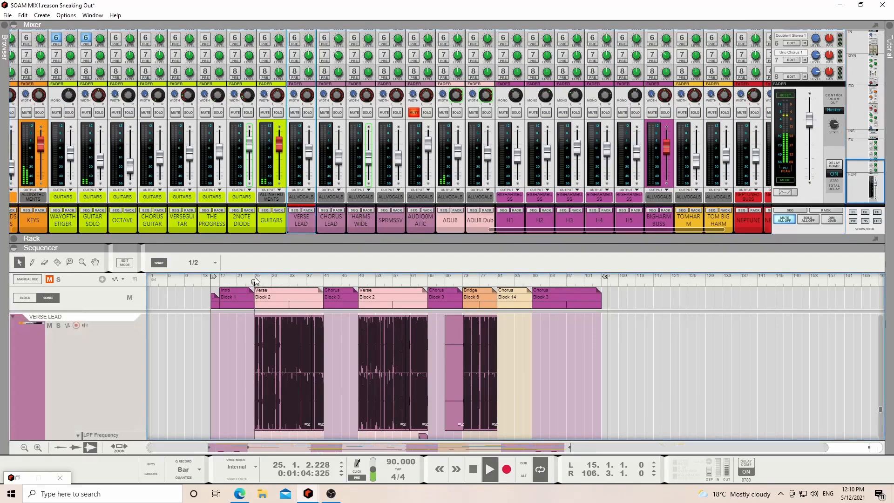
left_click(308, 112)
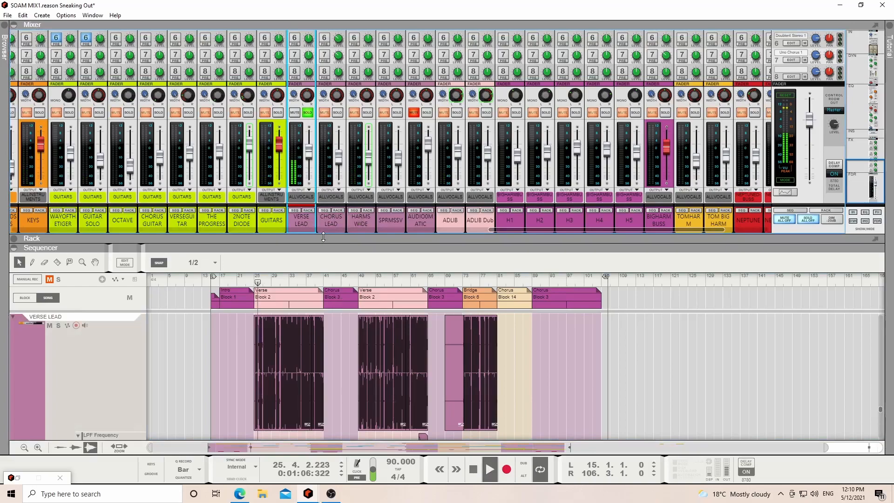
left_click_drag(339, 243, 343, 445)
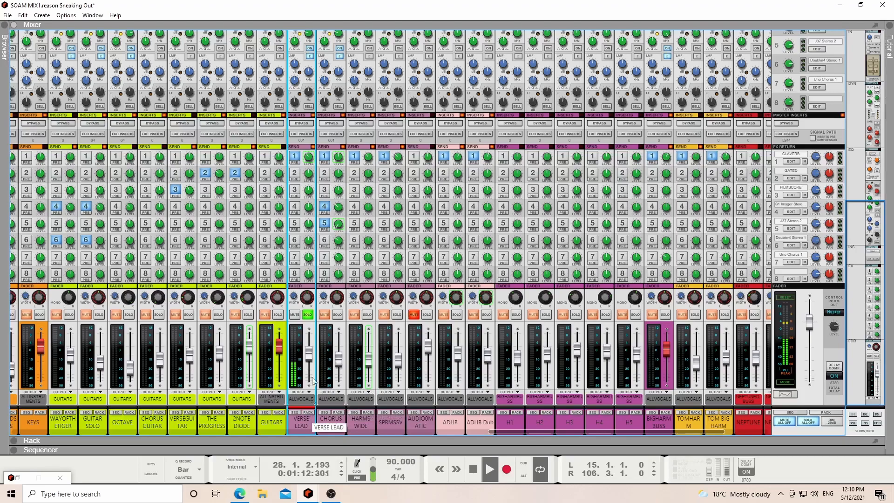
left_click(309, 317)
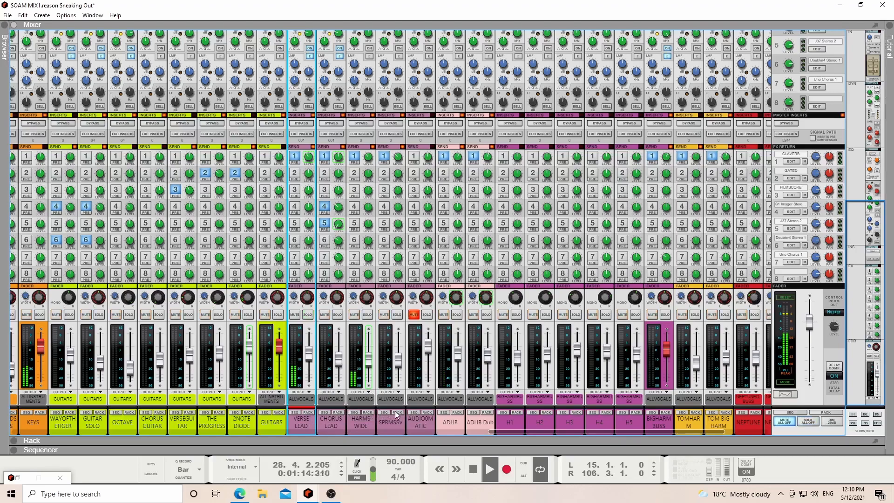
- Solo the ALLVOCALS bus during playback to hear all vocal channels without the instruments, and stop playback
left_click_drag(516, 432, 595, 441)
left_click(733, 314)
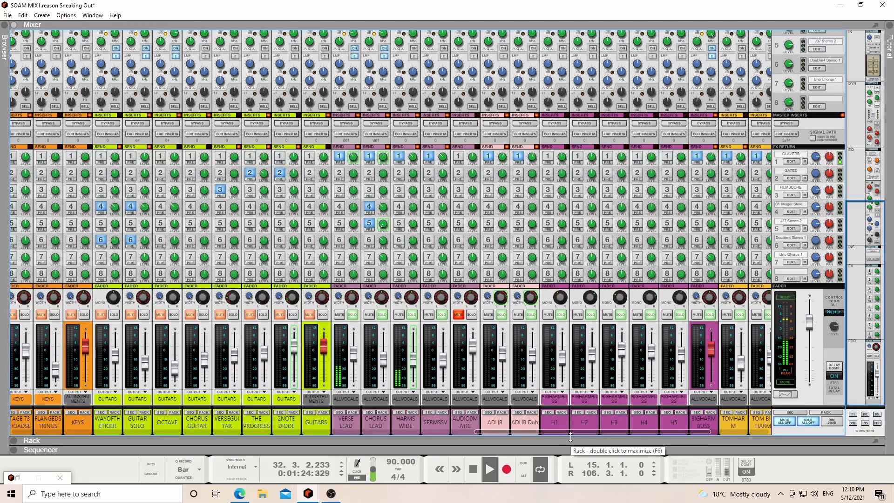
key("space")
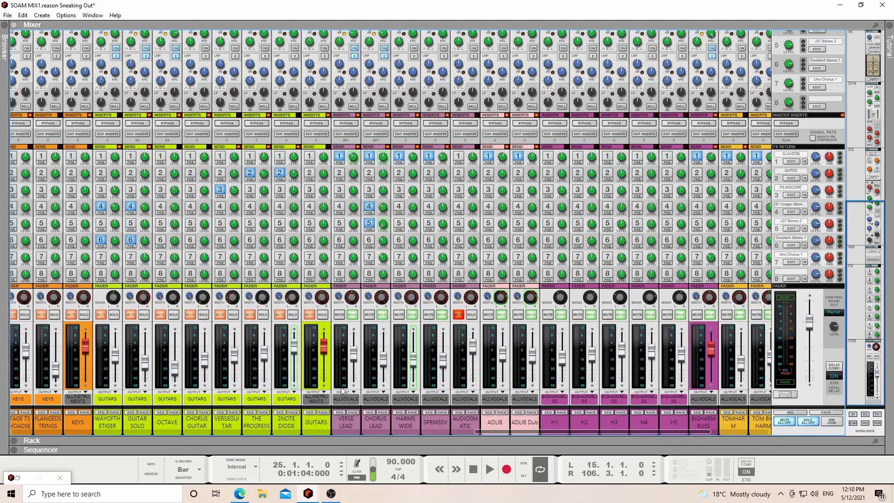
- Show VERSE LEAD's insert effects in the rack and examine the Eiosis E2Deesser with its Male Singing preset
left_click(355, 412)
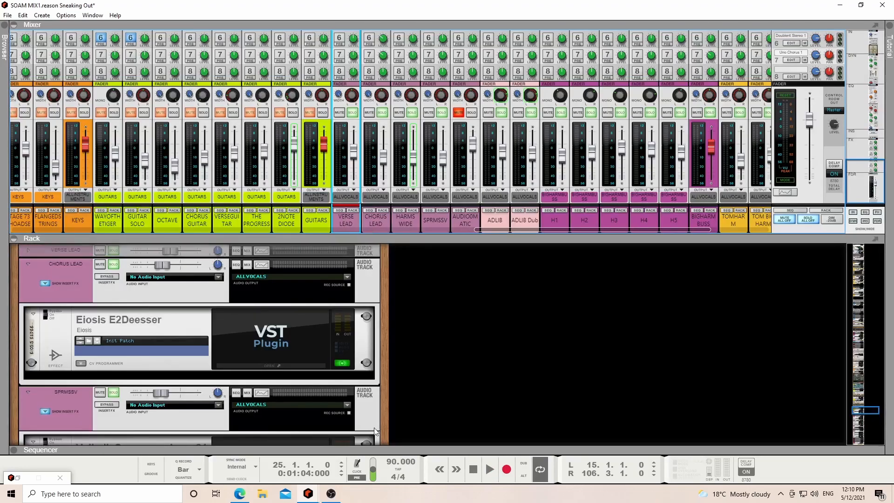
left_click(28, 251)
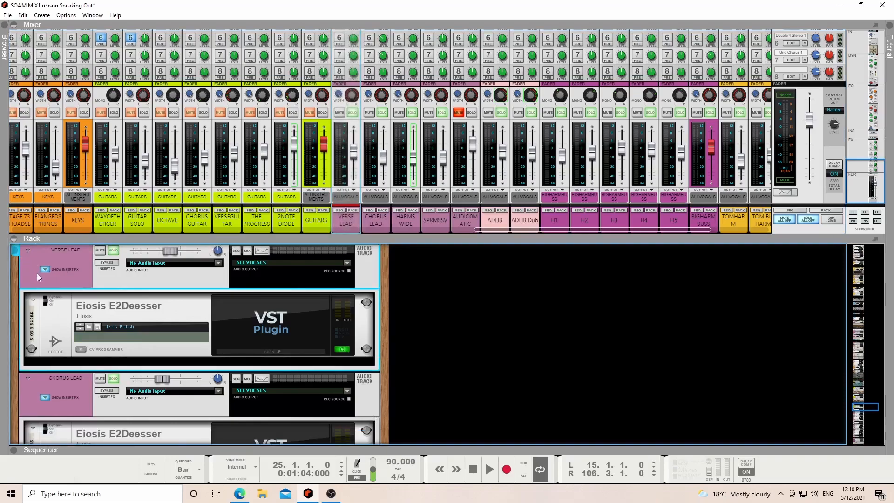
left_click(227, 350)
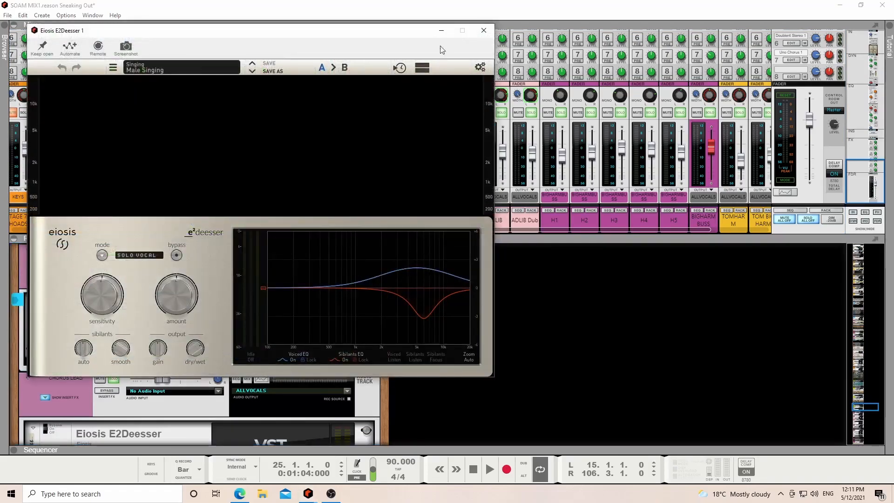
left_click(440, 32)
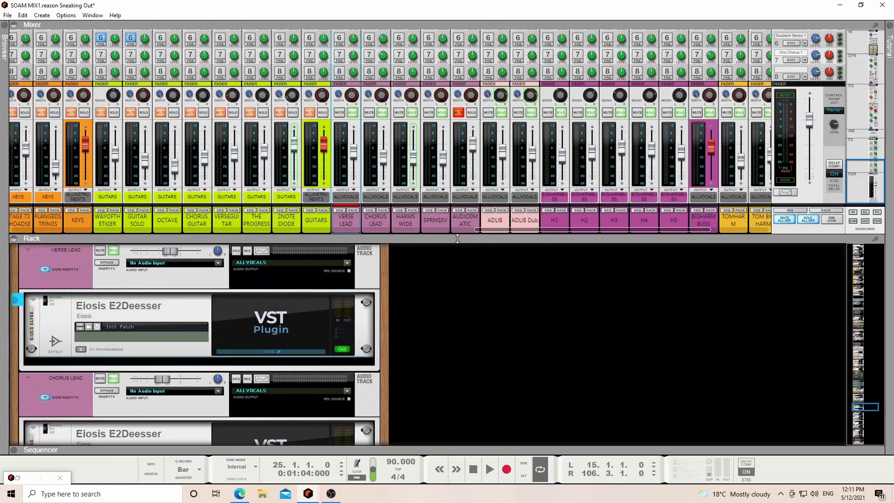
- Insert CLA Vocals Stereo after the E2Deesser on VERSE LEAD and load its Start Me Up Dry preset
left_click_drag(455, 238, 373, 395)
left_click(379, 368)
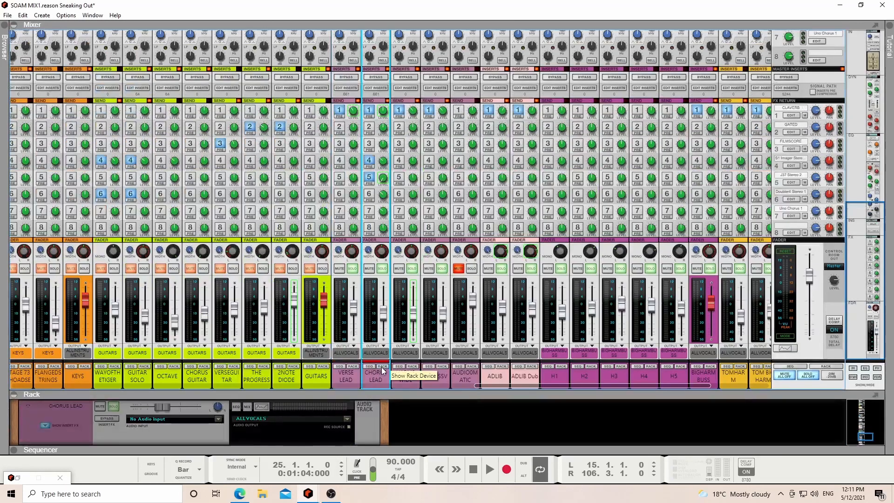
left_click(354, 367)
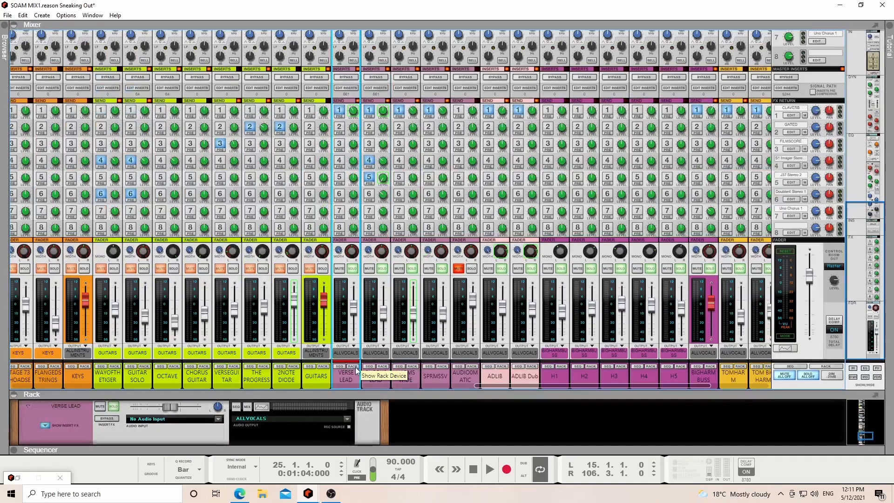
left_click_drag(326, 390, 326, 212)
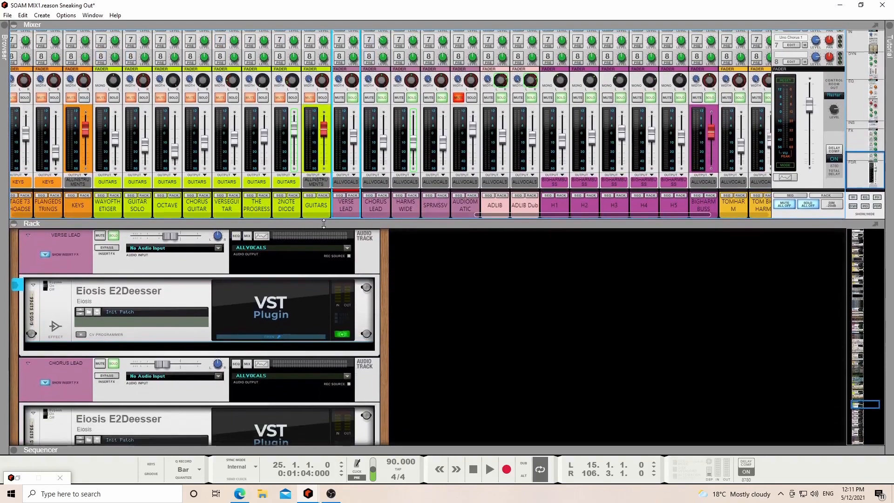
right_click(221, 347)
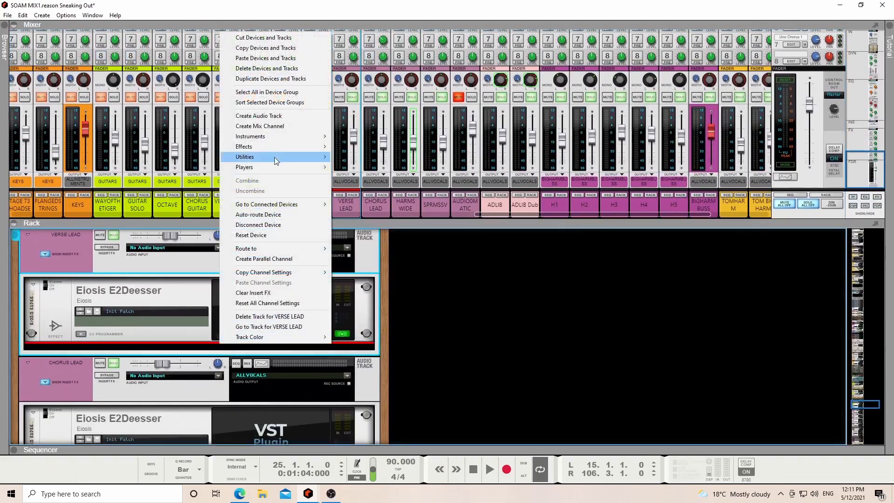
mouse_move(278, 147)
left_click(367, 154)
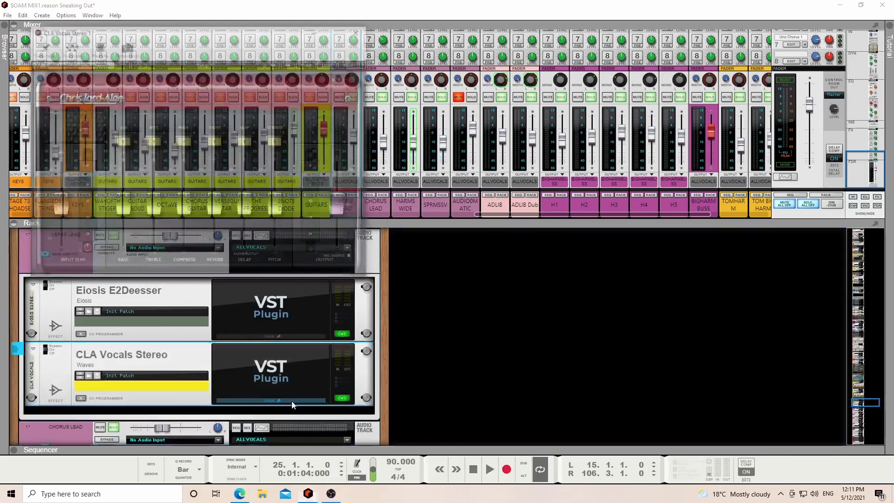
left_click(330, 65)
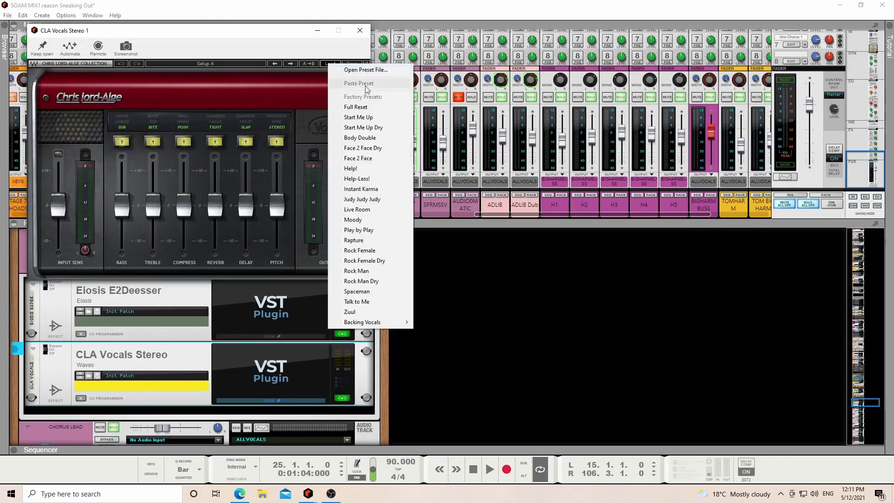
left_click(383, 129)
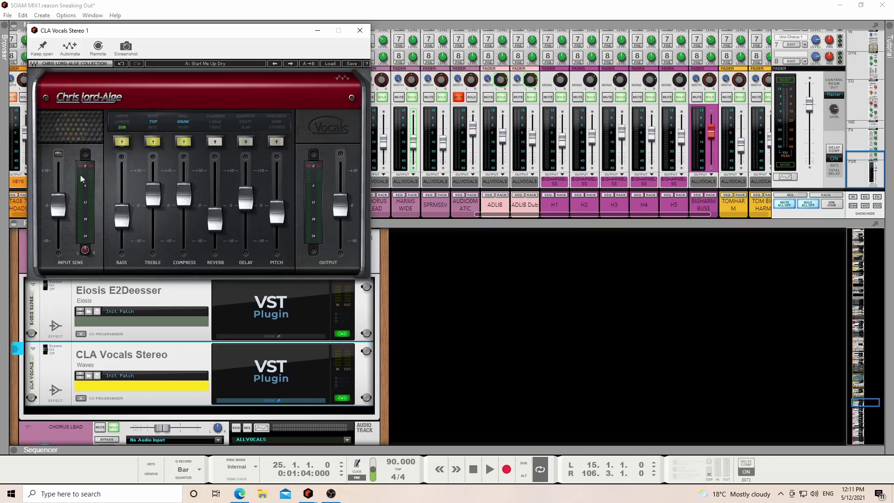
- Put away the CLA Vocals Stereo window and delete the device from VERSE LEAD's inserts
left_click(318, 32)
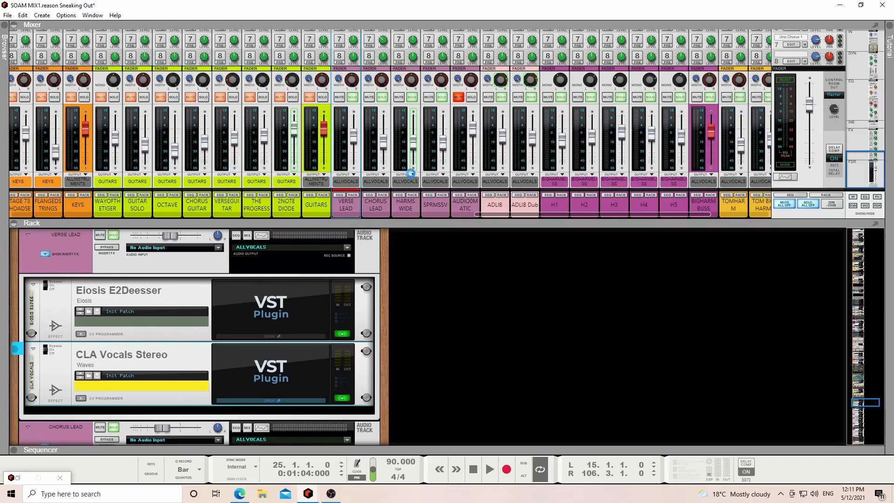
key("Delete")
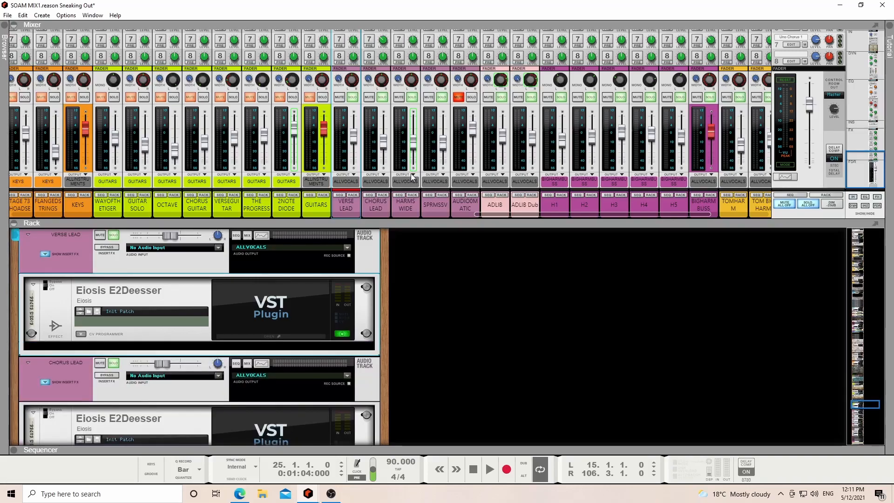
- Insert a Selig Leveler after the Eiosis E2Deesser on VERSE LEAD
right_click(224, 323)
mouse_move(261, 145)
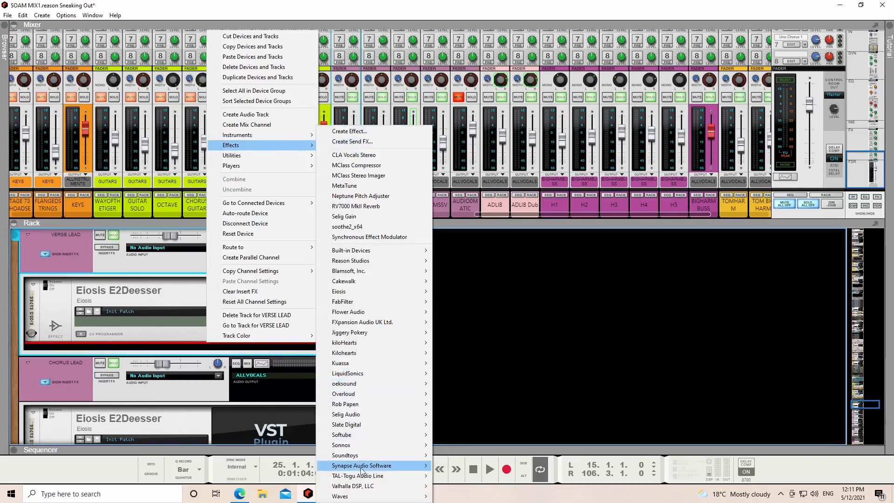
mouse_move(371, 414)
left_click(492, 421)
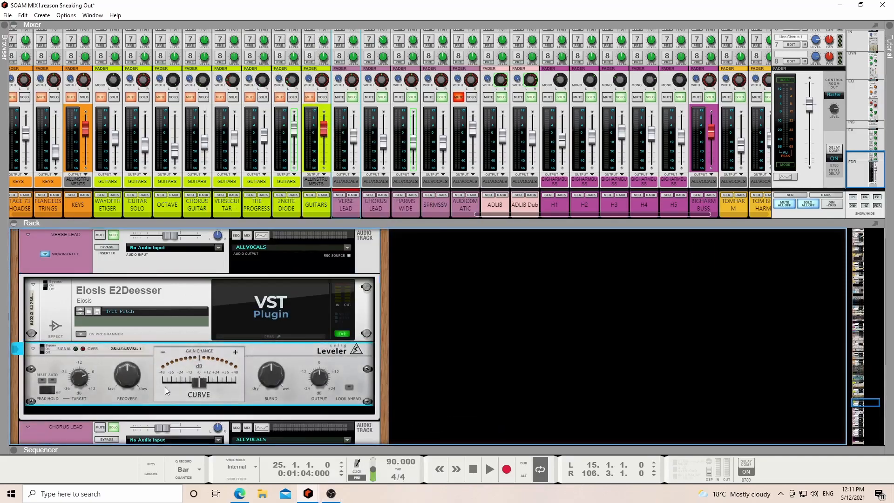
mouse_move(188, 381)
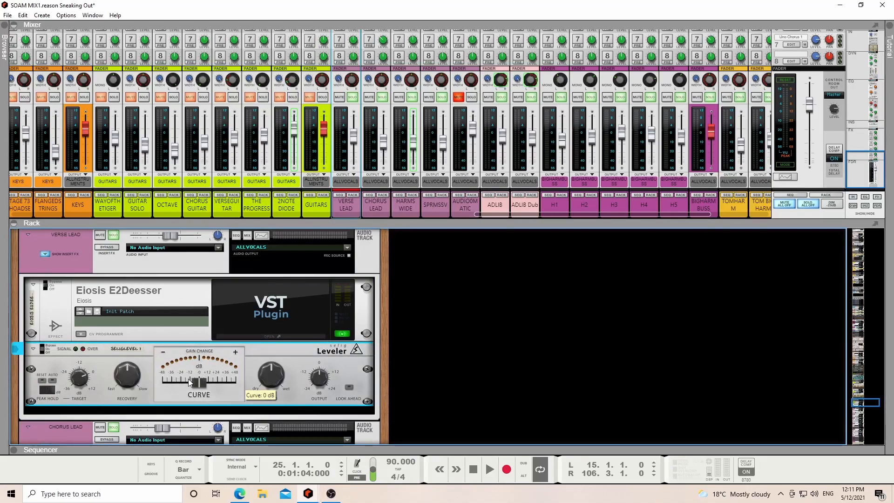
- Show VERSE LEAD's track in the sequencer, examine its first-verse waveform up close, and return to the mixer
left_click(337, 194)
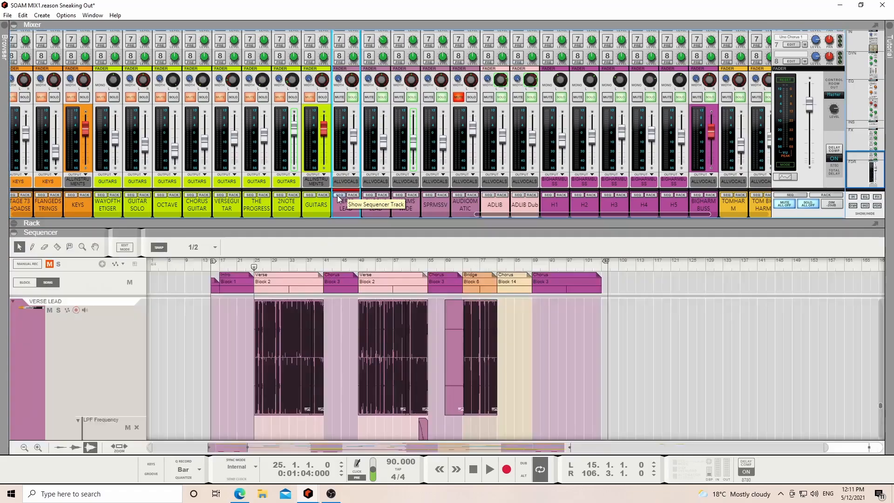
left_click_drag(339, 231, 339, 99)
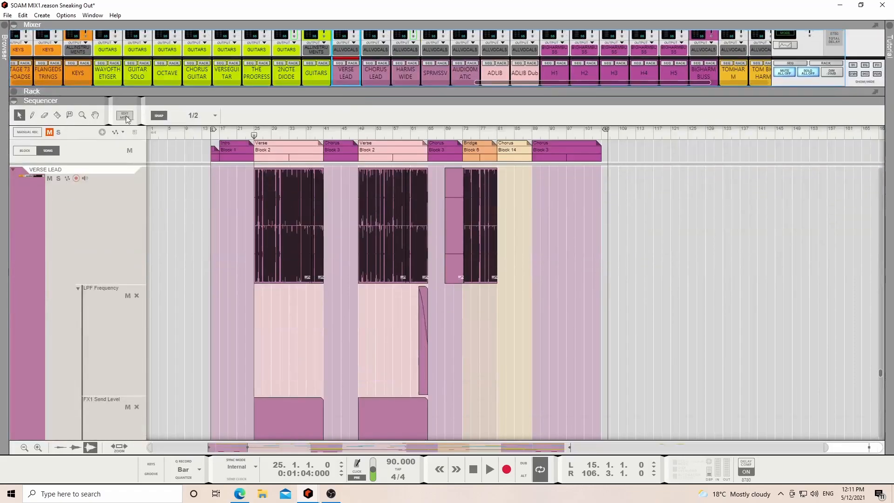
left_click(82, 114)
left_click_drag(234, 219, 422, 231)
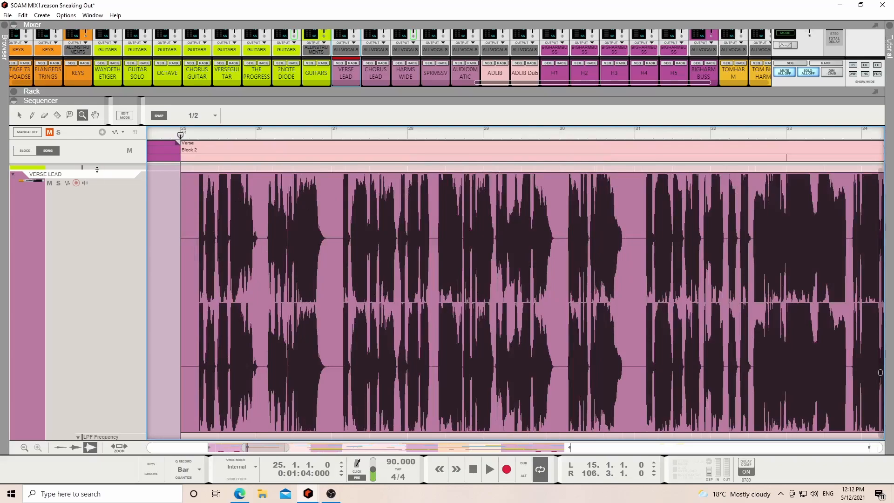
left_click(20, 115)
left_click_drag(526, 91, 383, 398)
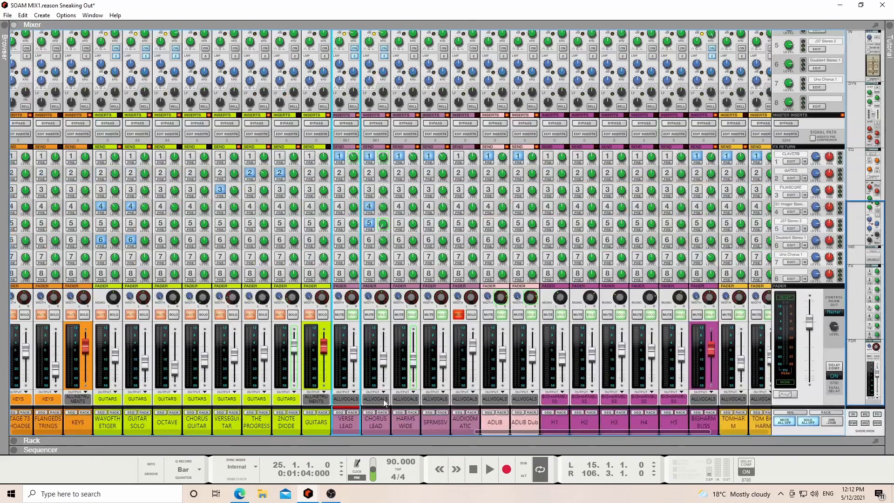
- Show VERSE LEAD's inserts in the rack, solo the channel for playback, and delete the Selig Leveler
left_click(353, 414)
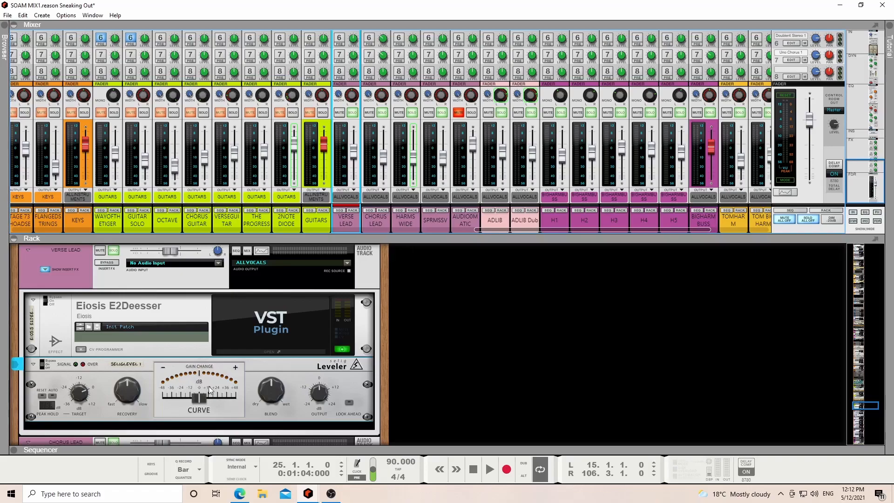
key("space")
key("Delete")
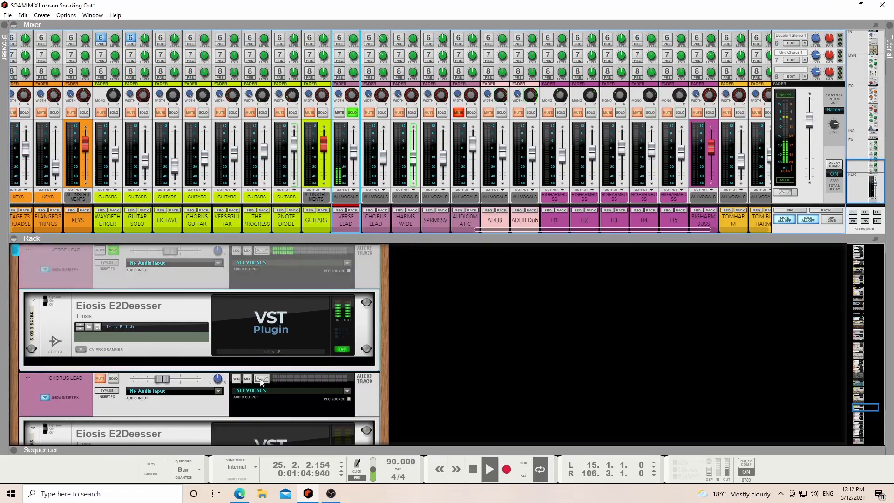
key("space")
- Play the soloed VERSE LEAD with the E2Deesser's Male Singing preset on display, and put the plugin window away
left_click(247, 351)
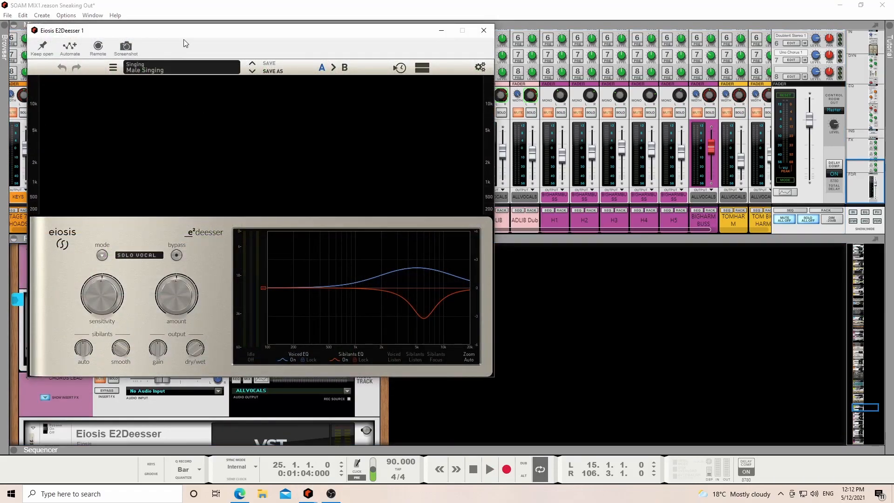
key("space")
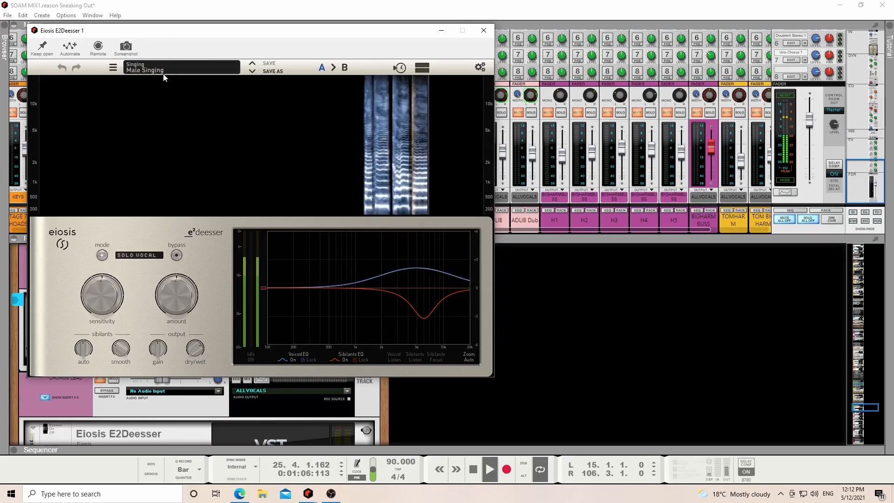
left_click(437, 32)
key("F5")
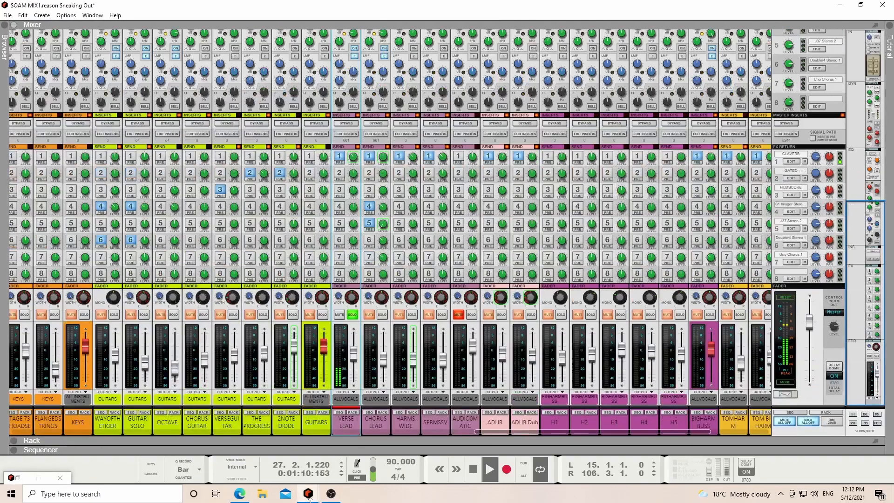
key("space")
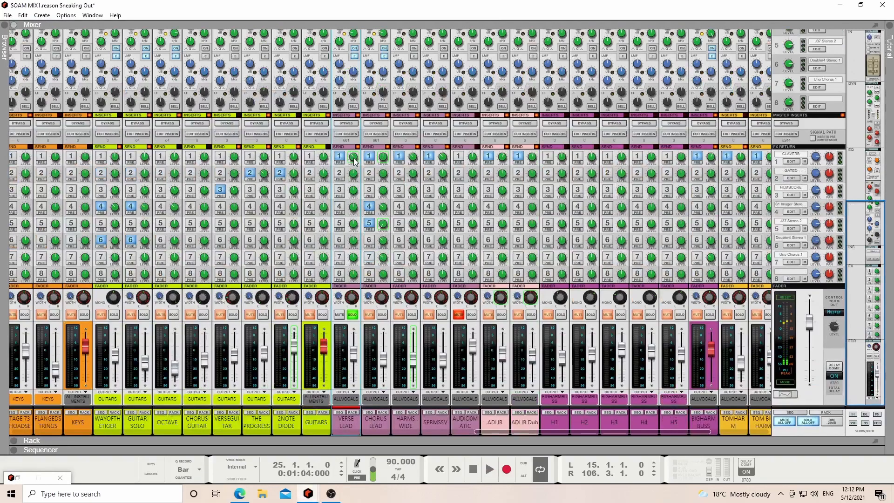
- Show the CLAVERB return's VerbSuite Classics in the rack and audition VERSE LEAD with its FX1 send
left_click(791, 162)
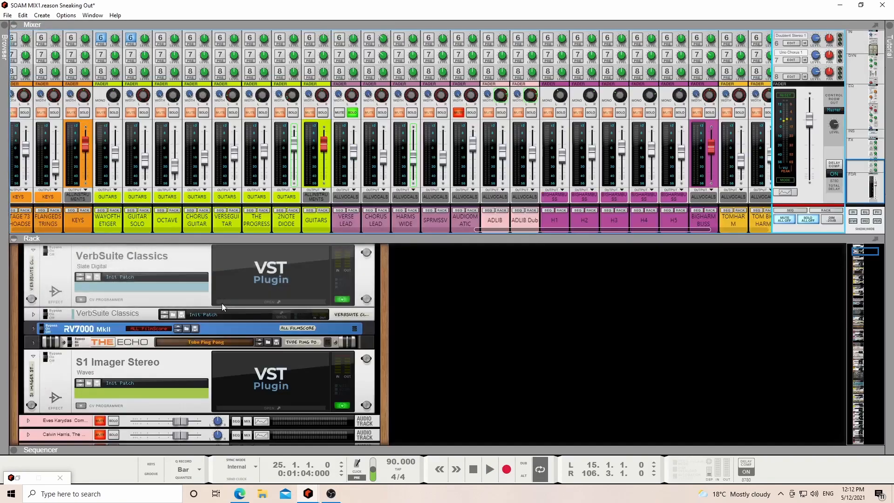
left_click(228, 300)
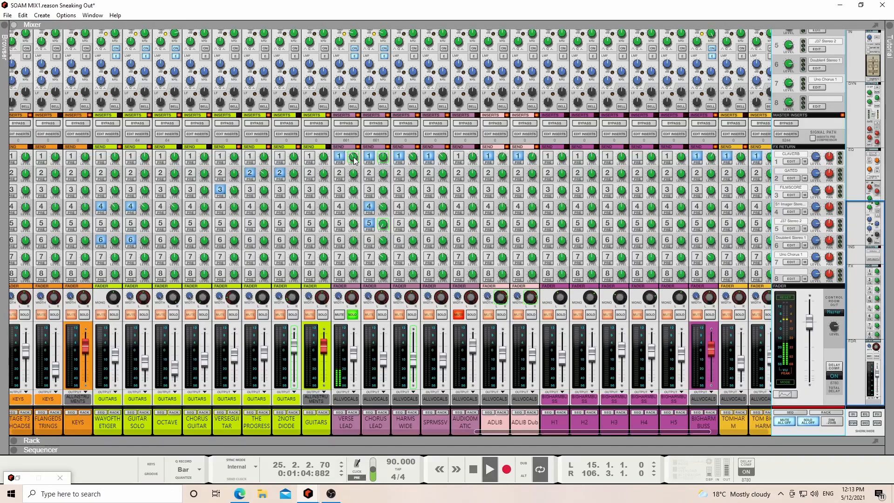
mouse_move(355, 160)
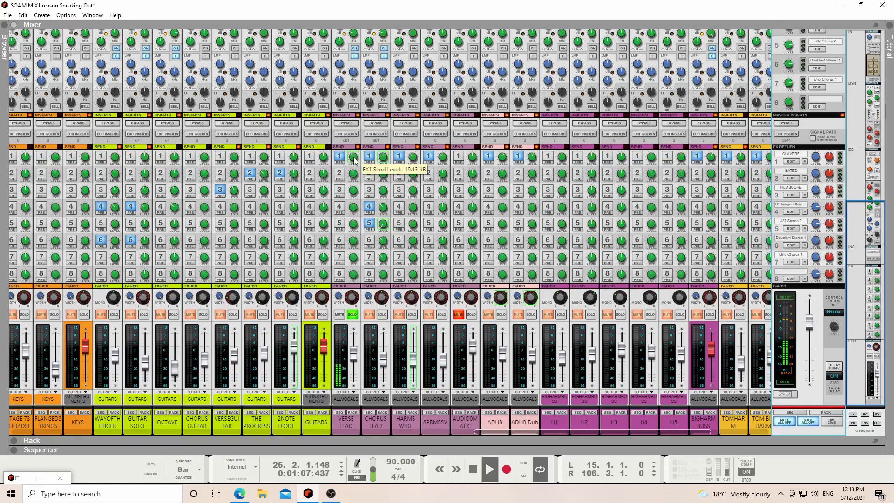
key("space")
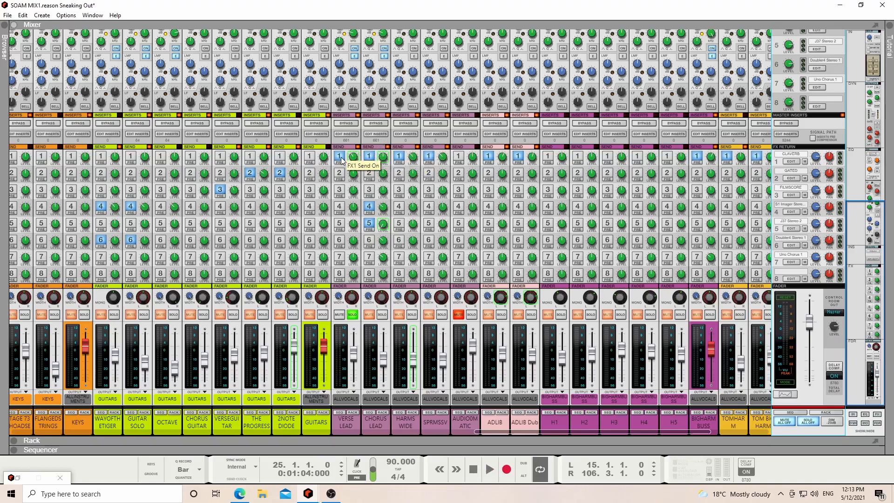
key("space")
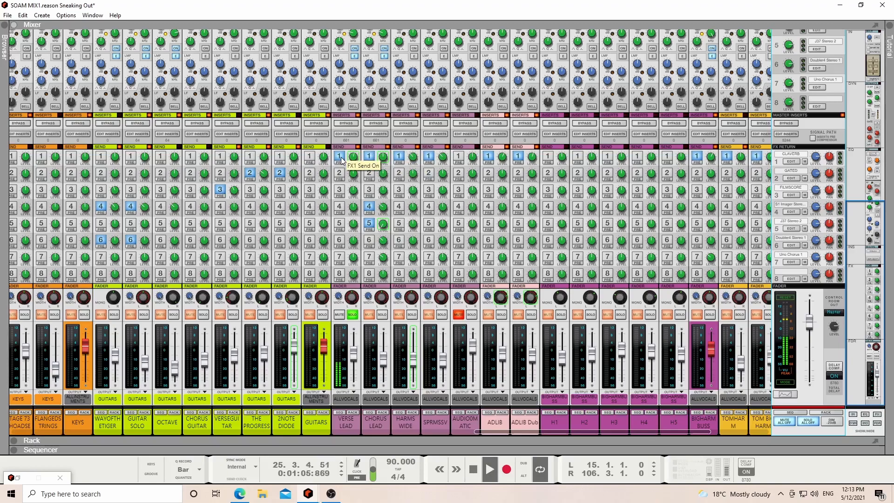
- Examine VERSE LEAD's low cut and high-mid boost in the Spectrum EQ, and close the EQ display
scroll(351, 277, "up", 3)
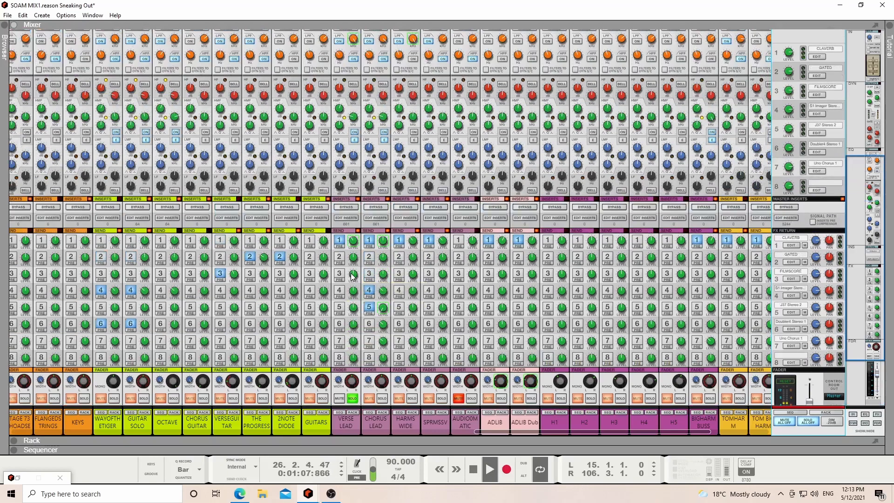
scroll(351, 277, "up", 2)
left_click(352, 91)
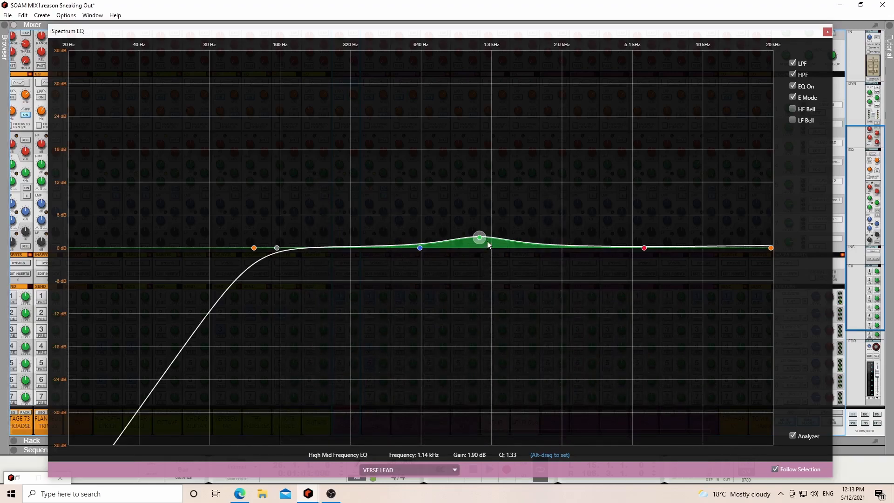
left_click(827, 32)
scroll(343, 409, "down", 3)
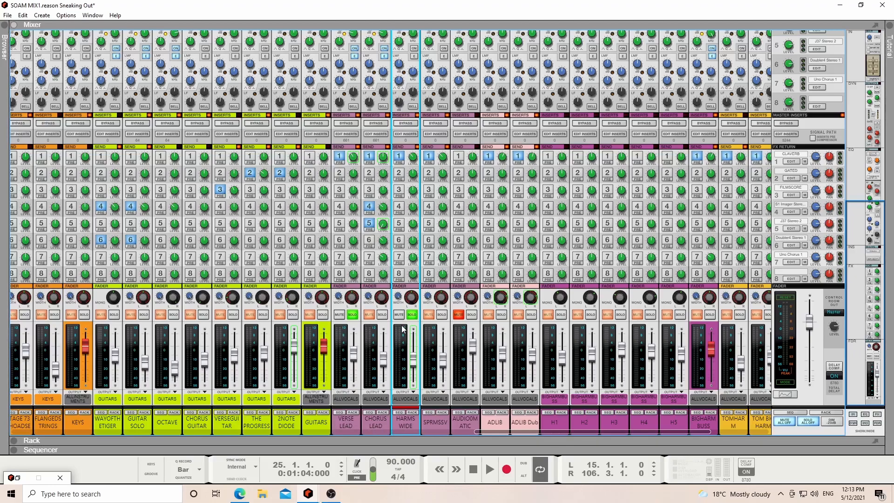
- Audition HARMS WIDE with and without VERSE LEAD, and show its S1 Imager Stereo insert and FX sends
key("space")
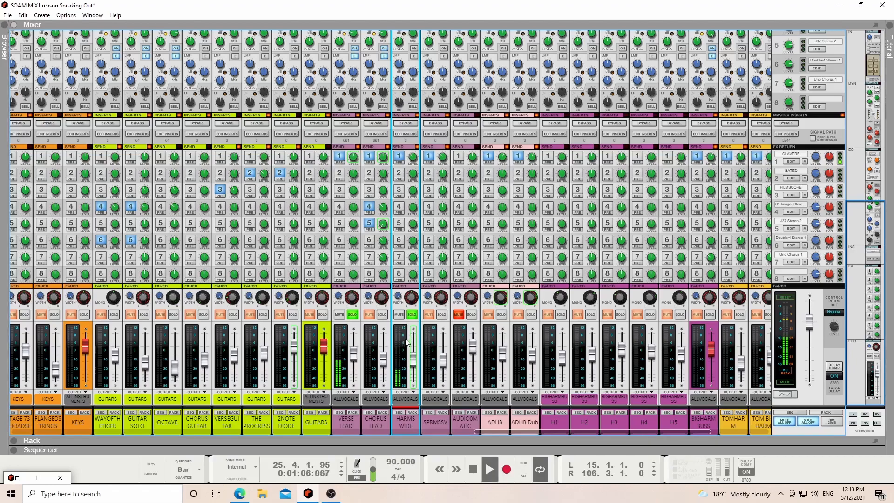
left_click_drag(356, 440, 356, 238)
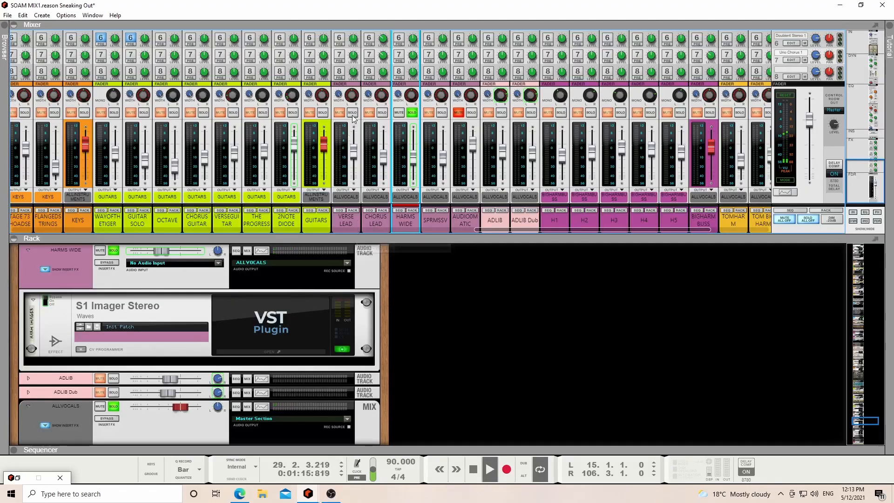
key("space")
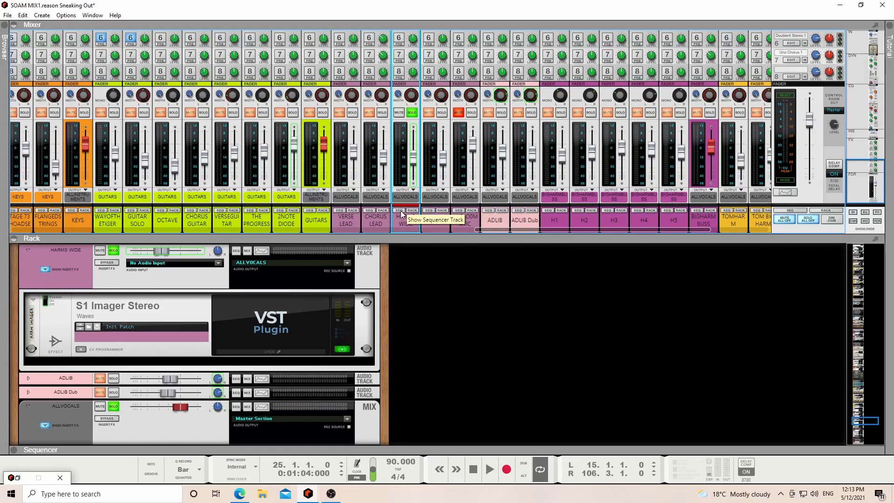
left_click(407, 210)
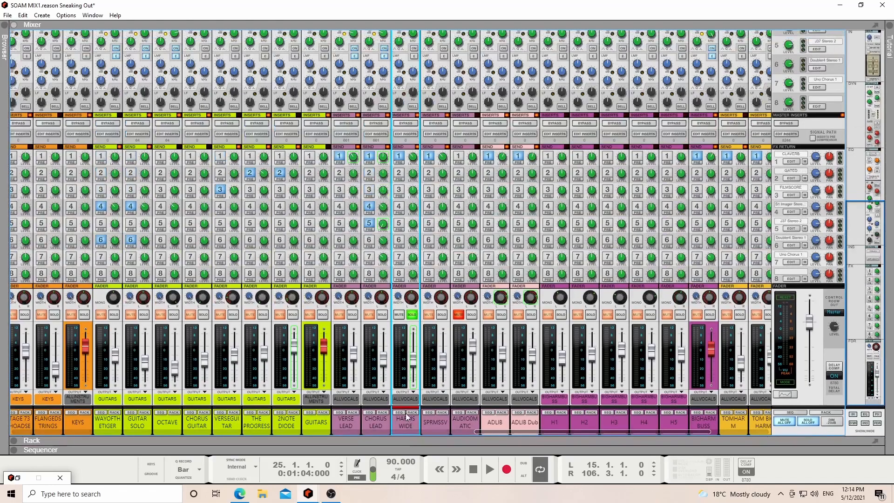
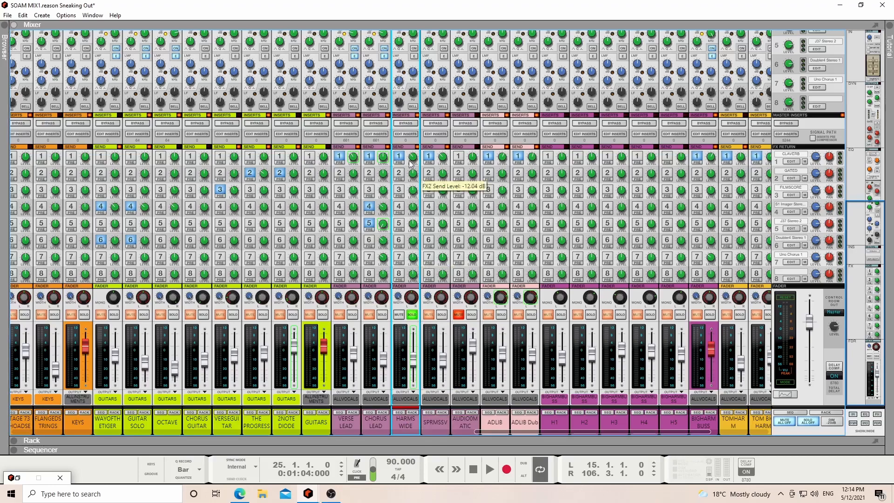
key("F6")
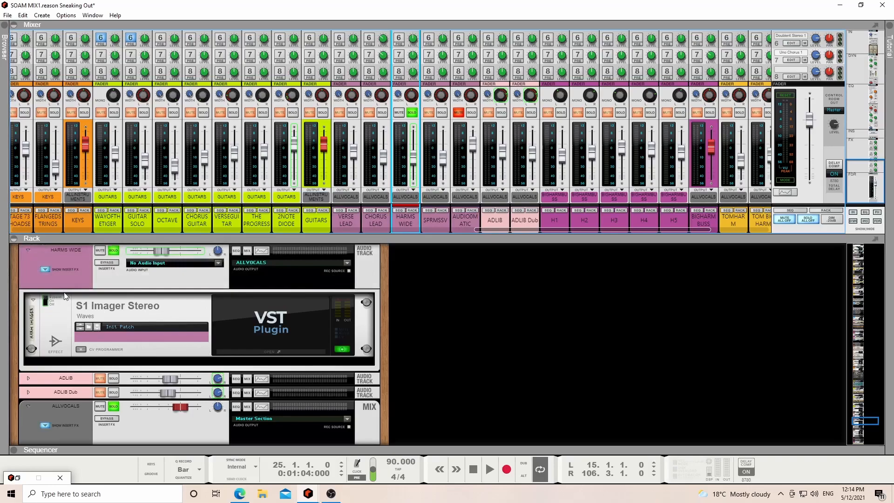
- Show HARMS WIDE's first-verse clips in the sequencer while playing them with VERSE LEAD soloed and unsoloed
key("space")
left_click(399, 209)
left_click(353, 112)
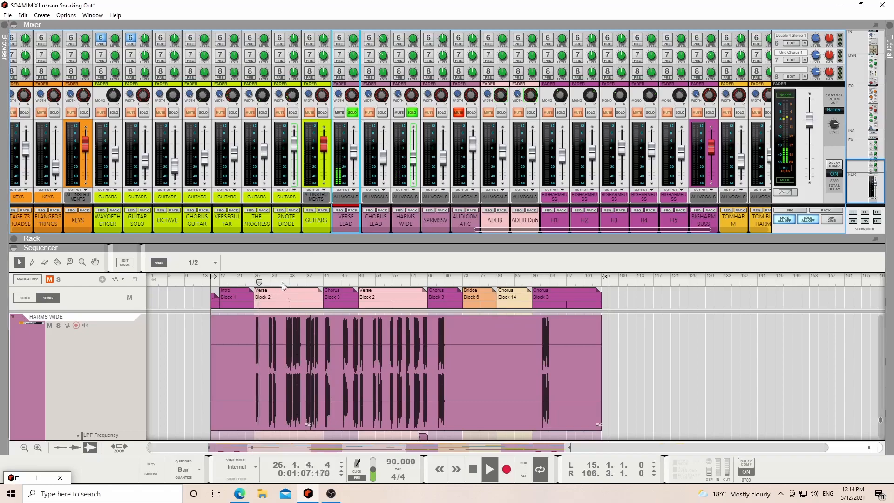
left_click(83, 262)
left_click_drag(237, 345, 343, 311)
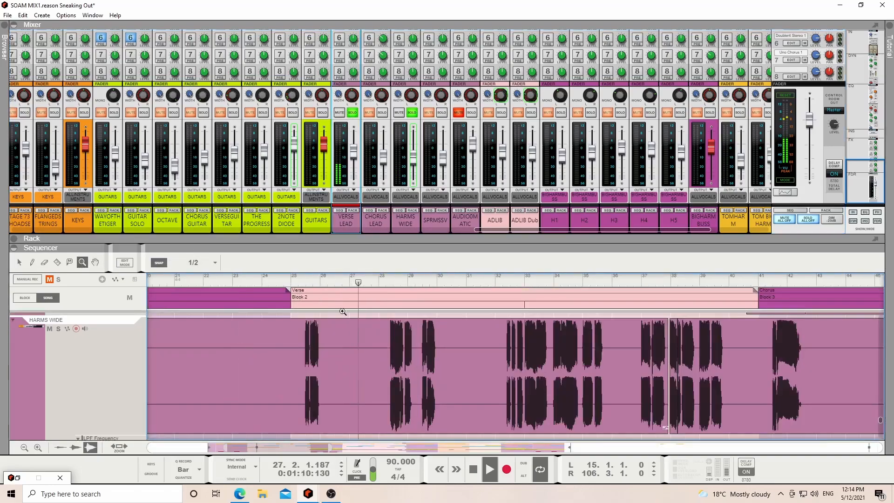
left_click(352, 113)
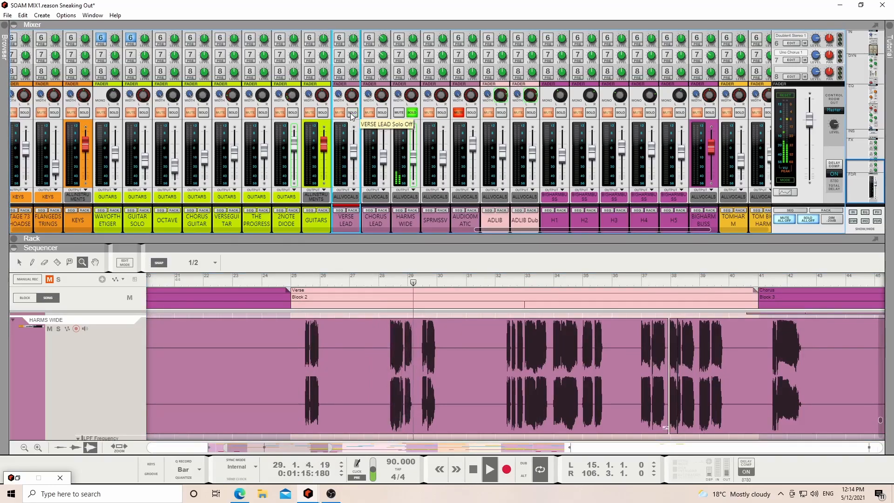
key("space")
- Zoom in on the HARMS WIDE phrases around bars 28 and 29 and play them soloed from several positions
left_click_drag(449, 335, 371, 341)
left_click(445, 279)
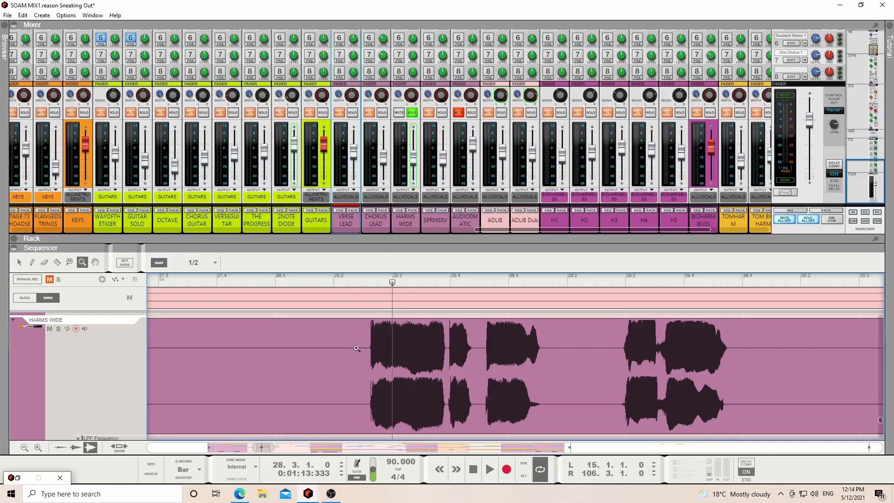
left_click(19, 262)
left_click(432, 281)
key("space")
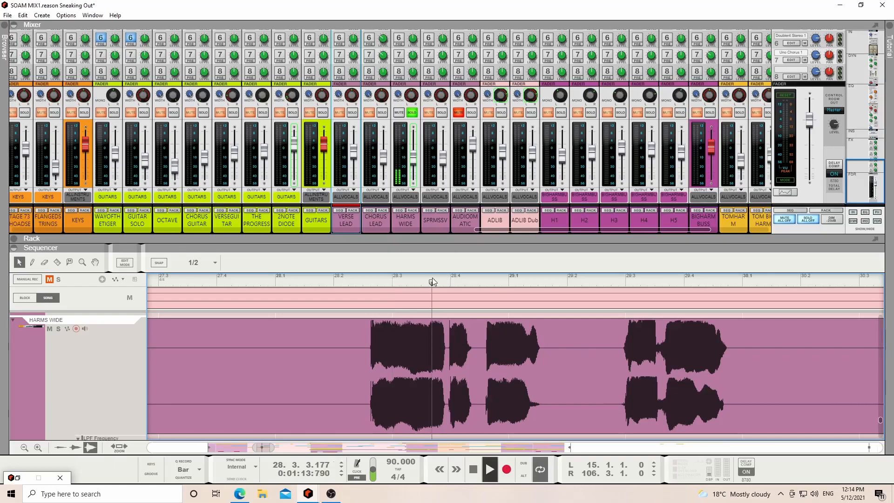
key("space")
key("space")
key("space")
left_click(503, 281)
key("space")
- Solo VERSE LEAD alongside HARMS WIDE during playback and show all the vocal tracks together in the sequencer
left_click(352, 112)
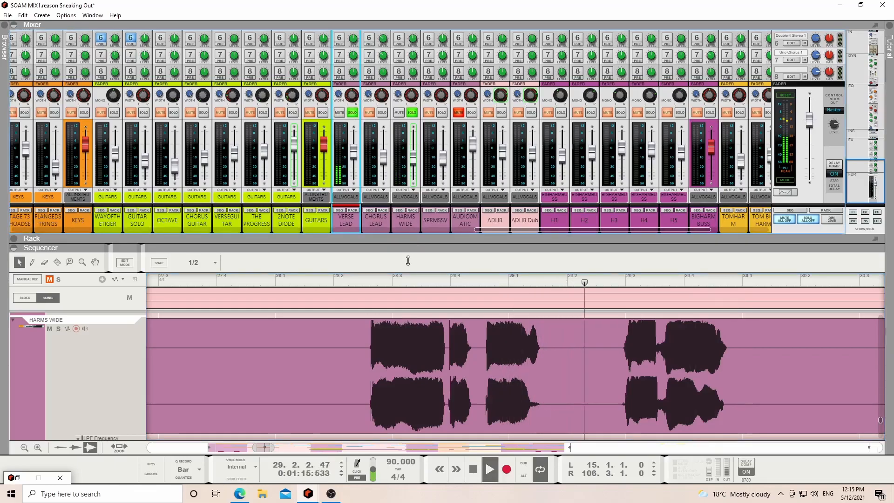
left_click_drag(410, 256, 410, 372)
key("space")
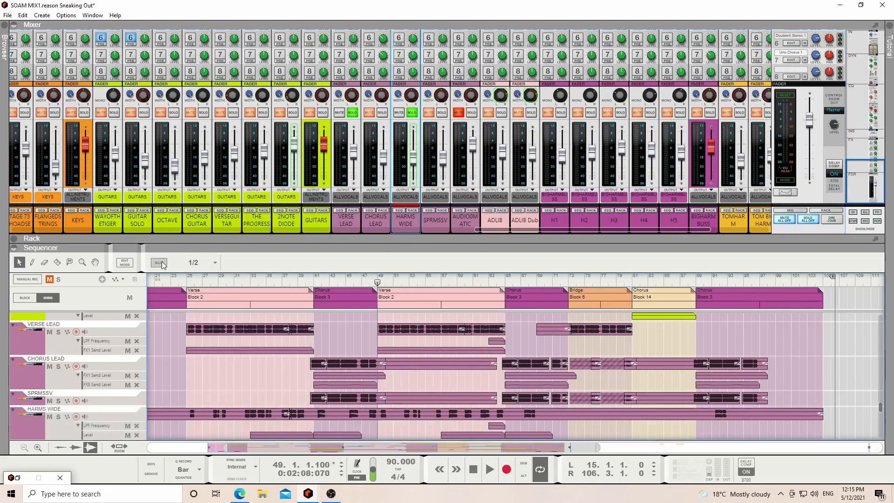
- Set the sequencer's snap value to Bar and play the soloed vocals from the middle of the second verse
left_click(195, 262)
left_click(189, 283)
scroll(467, 338, "down", 2)
scroll(467, 340, "up", 2)
left_click(445, 279)
key("space")
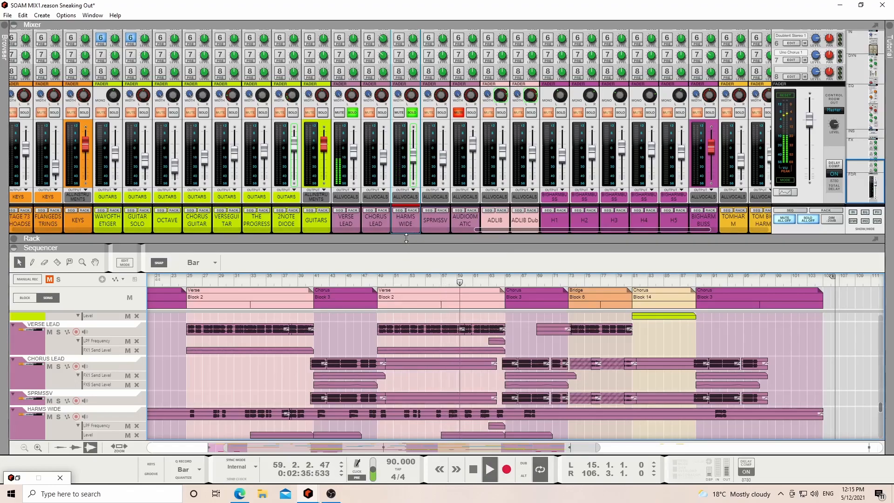
- Solo ADLIB and ADLIB Dub alongside the other soloed vocals and play from the start of the first verse at bar 25
left_click_drag(406, 238, 417, 404)
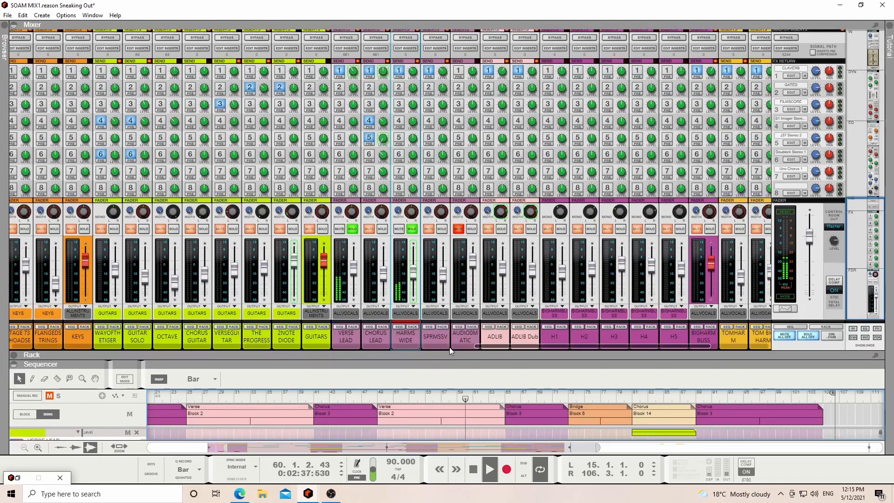
left_click_drag(482, 345, 530, 349)
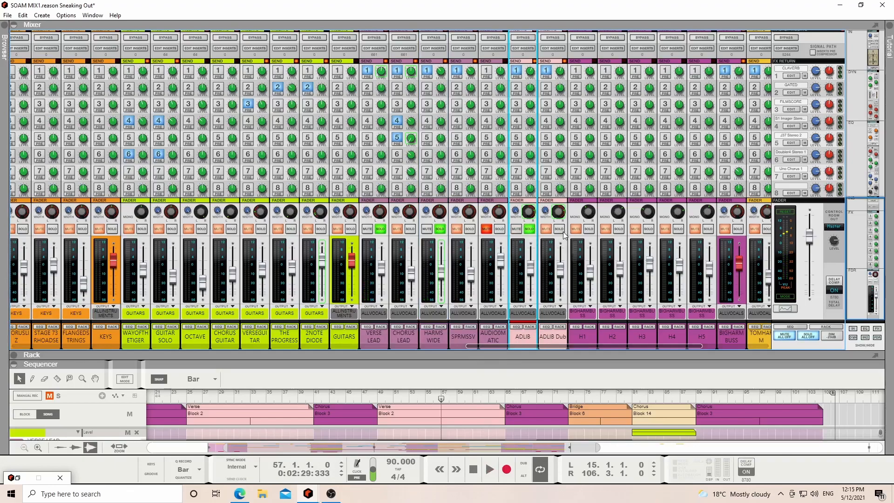
left_click(561, 230)
left_click_drag(532, 345, 492, 355)
left_click(191, 395)
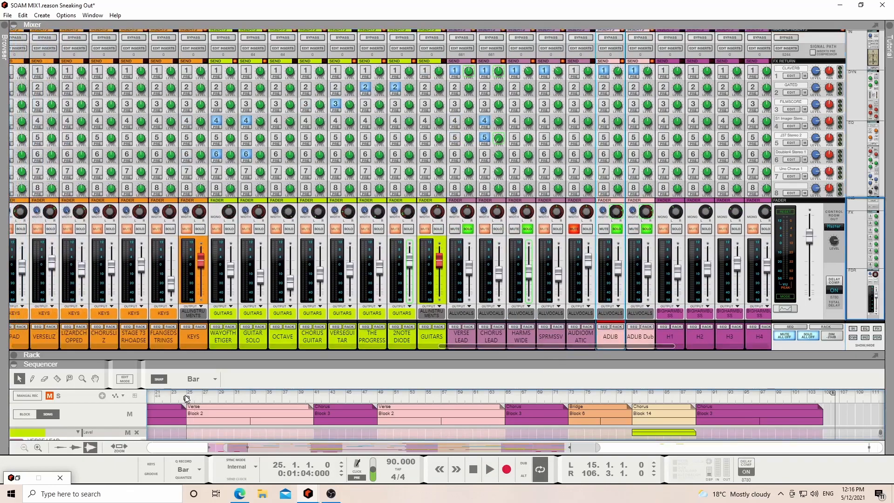
left_click_drag(236, 361, 236, 204)
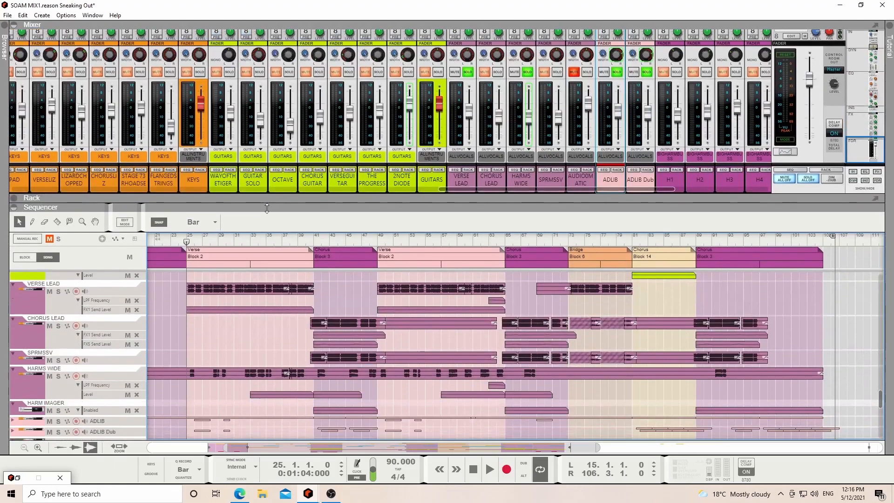
key("space")
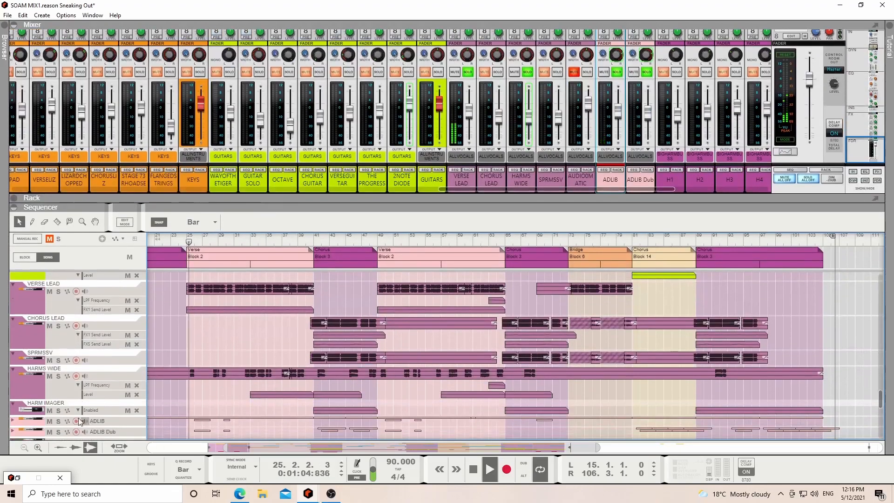
- Unfold the ADLIB and ADLIB Dub tracks in the sequencer to show their clips and Pan automation, then stop playback
left_click(13, 421)
scroll(14, 414, "down", 3)
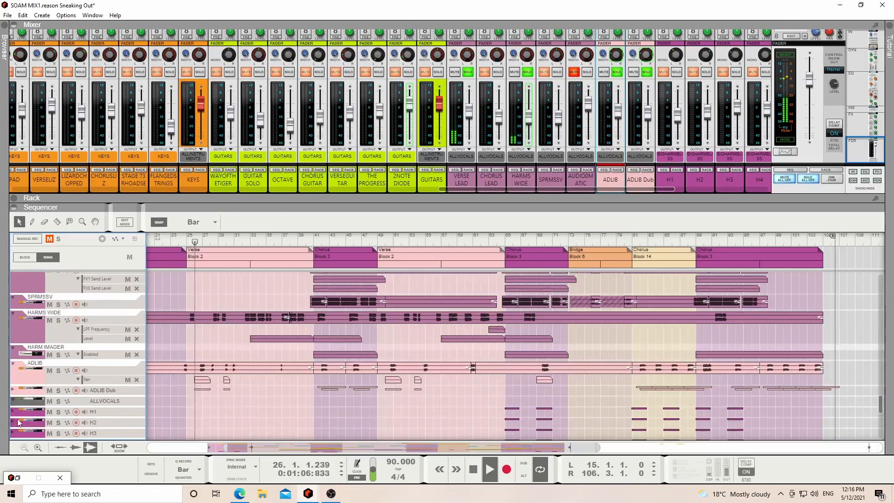
left_click(12, 387)
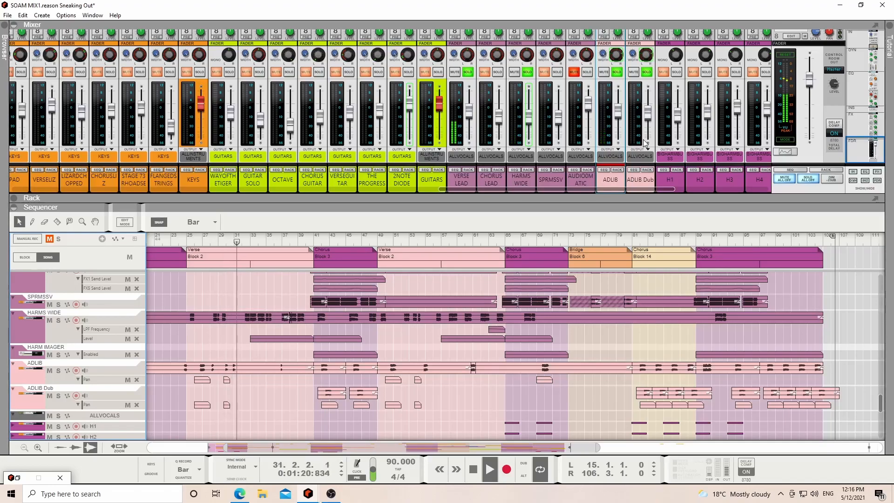
key("space")
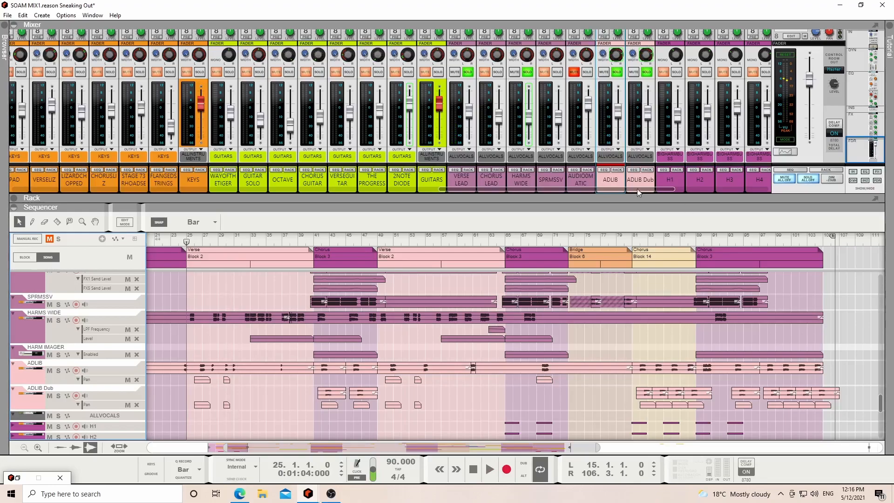
- Show the ADLIB channel's insert effects in the rack and open its FabFilter Pro-Q 3 to view the EQ curve
left_click(615, 172)
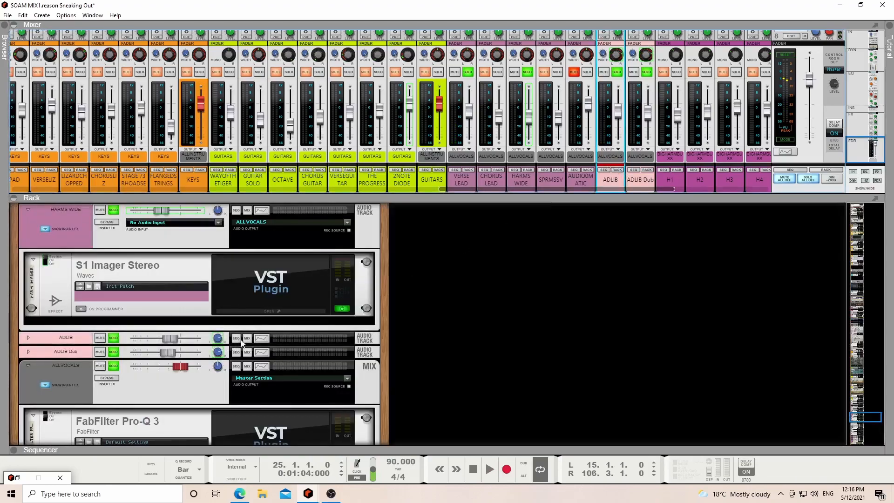
left_click(261, 338)
left_click(827, 34)
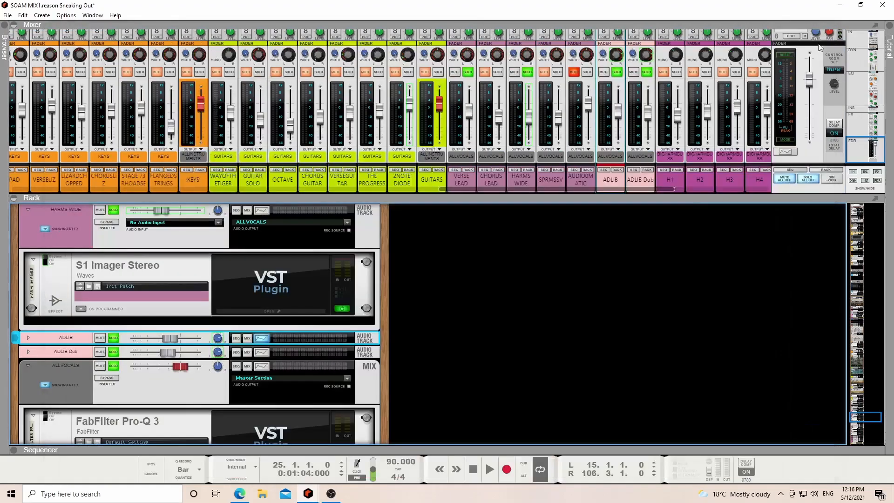
left_click_drag(664, 199, 654, 441)
left_click(617, 413)
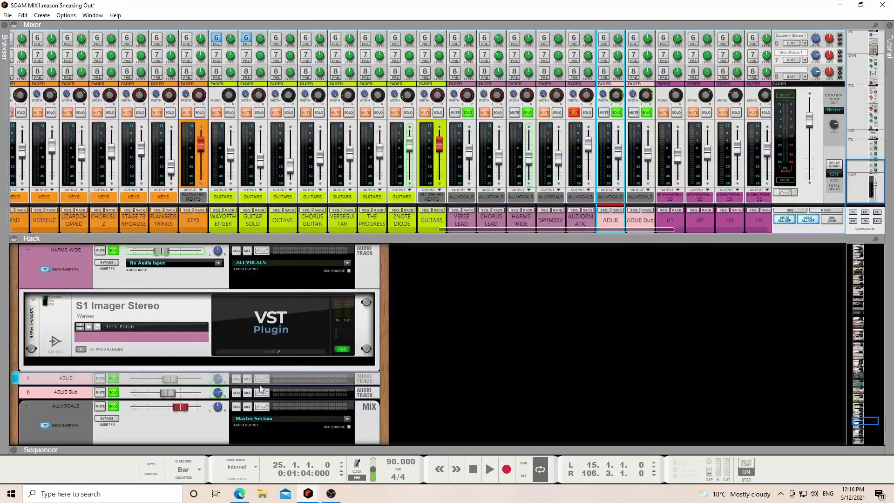
left_click(27, 378)
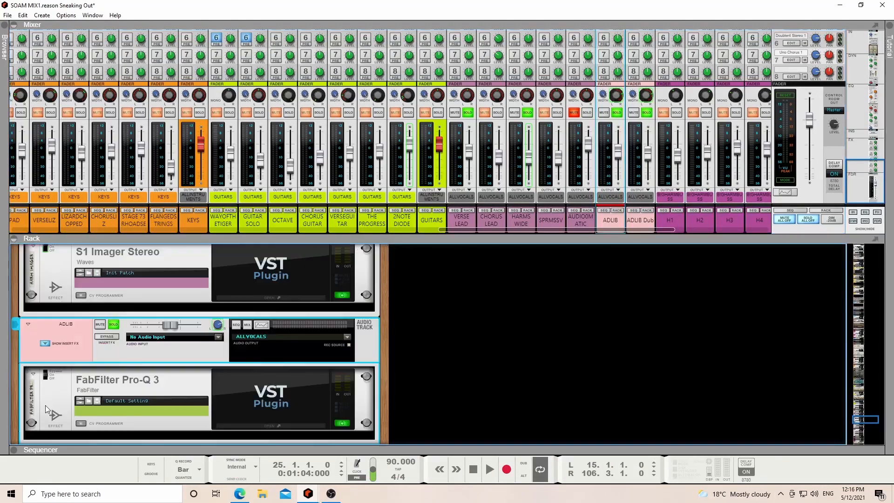
left_click(256, 370)
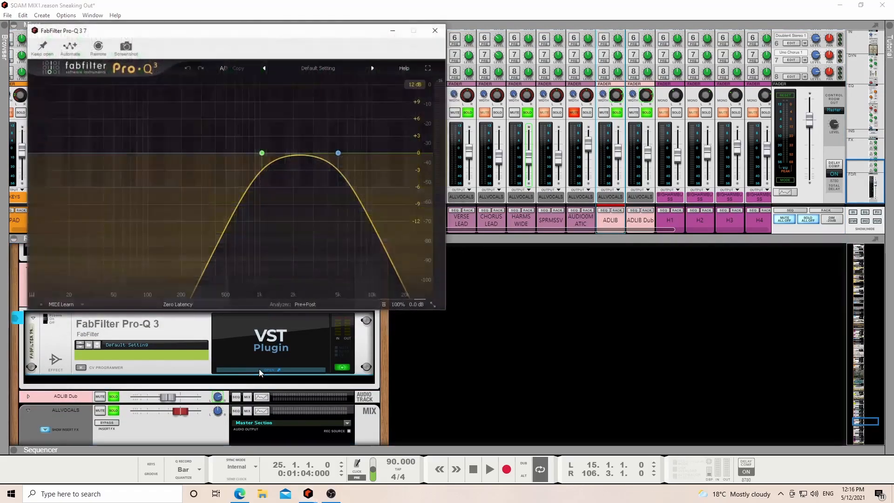
- Unsolo the verse vocals and ad-libs, solo CHORUS LEAD and play it from the first chorus with the full mixer shown
key("F5")
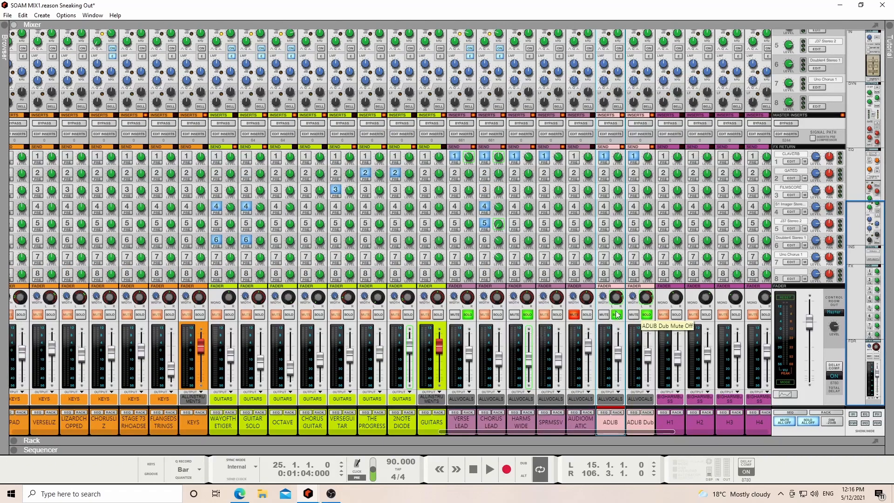
left_click(528, 315)
left_click(467, 314)
left_click(497, 315)
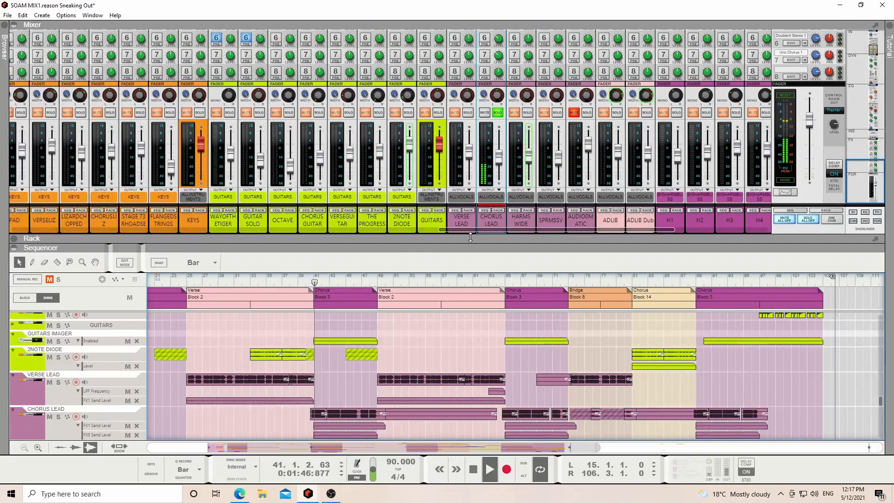
key("F5")
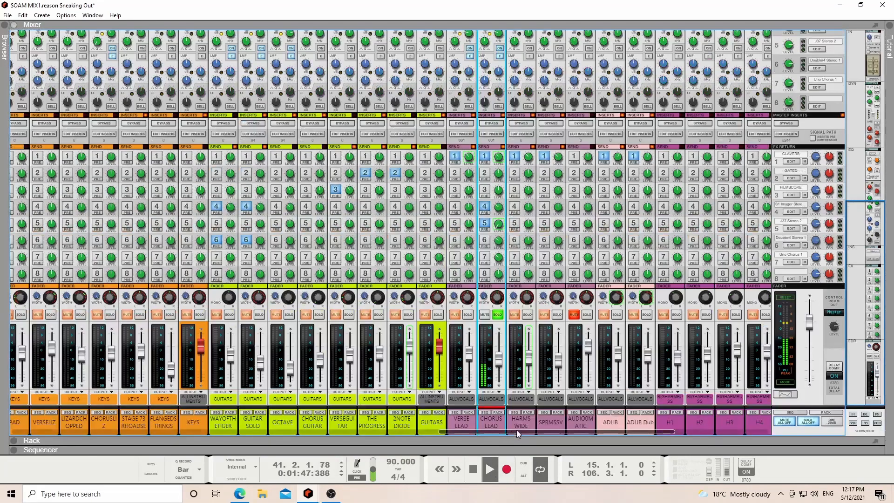
- Show CHORUS LEAD's Eiosis E2Deesser in the rack and replay the channel while examining its send 5 level
left_click(498, 413)
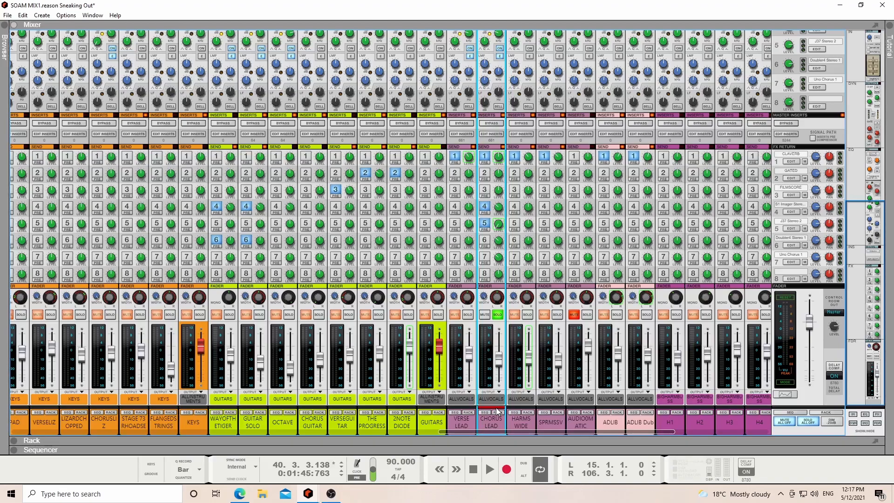
left_click(497, 412)
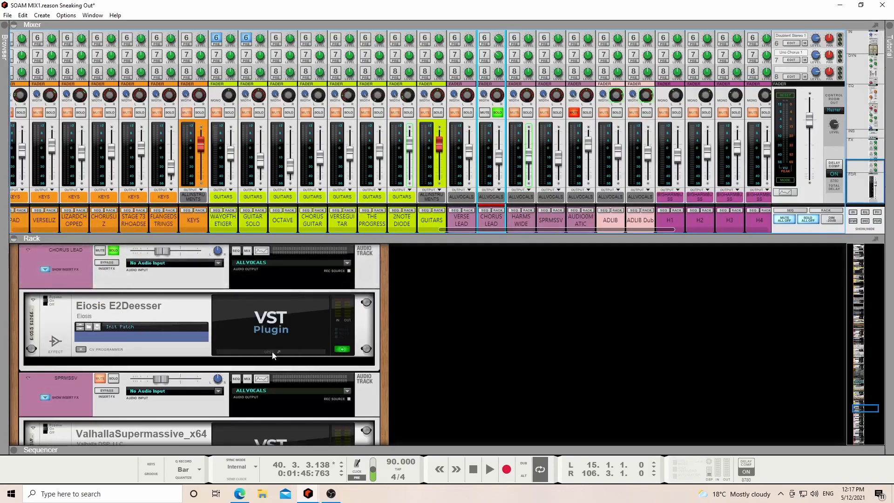
left_click_drag(382, 239, 375, 500)
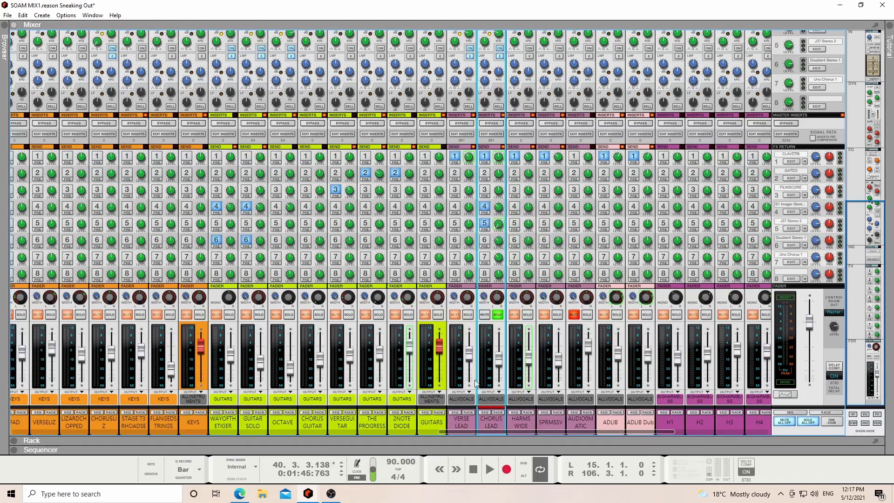
key("space")
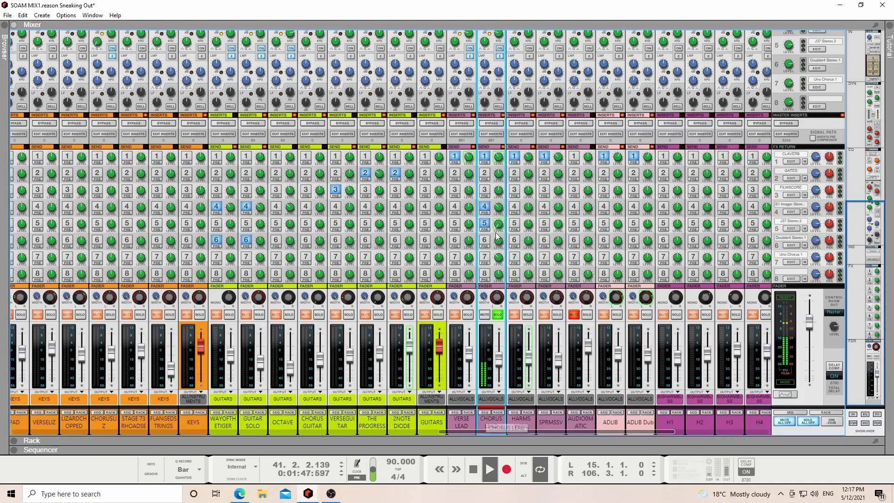
mouse_move(501, 227)
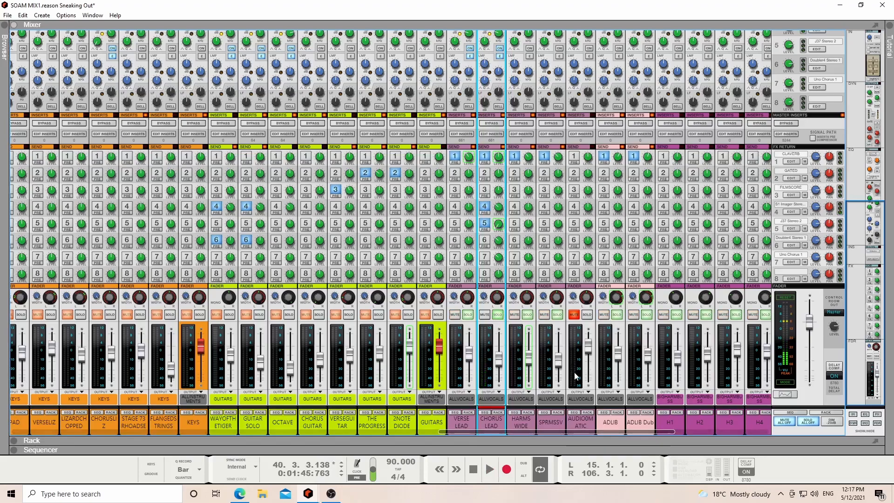
- Solo SPRMSSV, show its ValhallaSupermassive and S1 Imager inserts, and play it alone and with CHORUS LEAD soloed
left_click(557, 315)
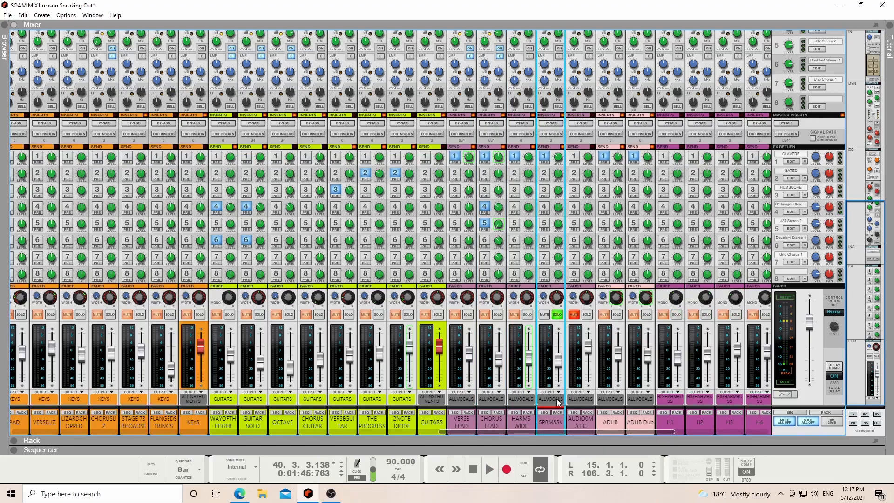
left_click(560, 413)
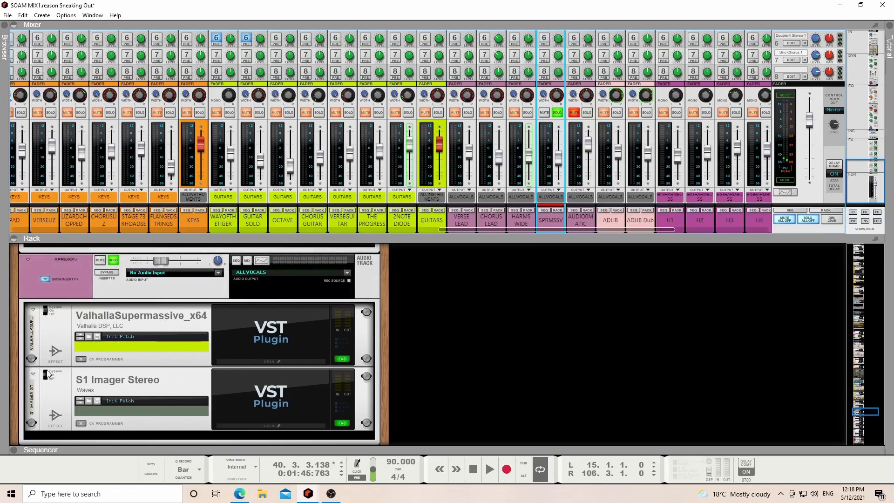
left_click(290, 360)
key("space")
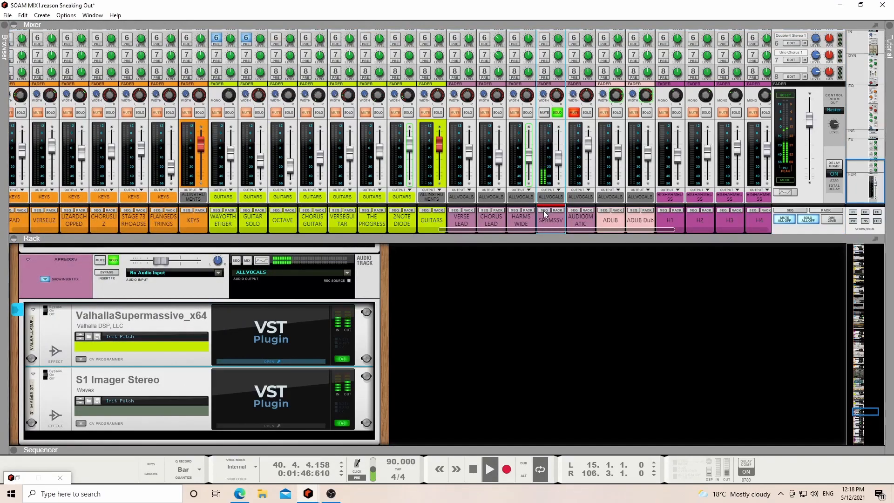
left_click(497, 113)
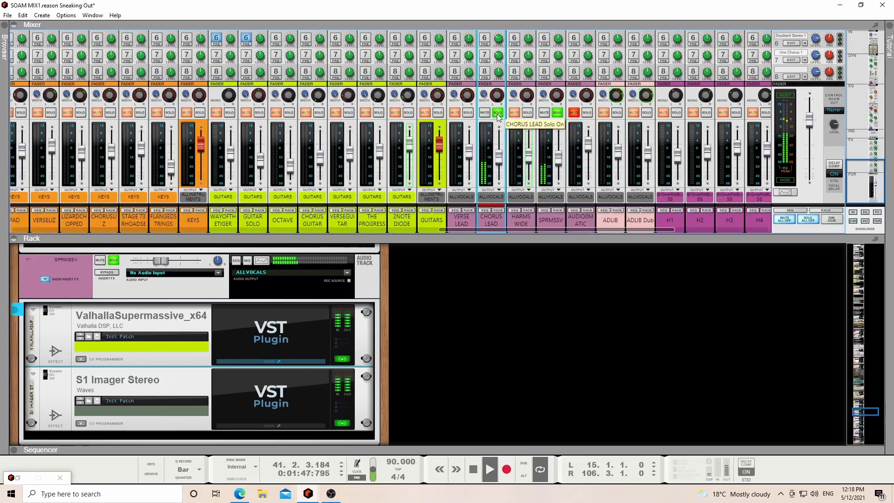
key("space")
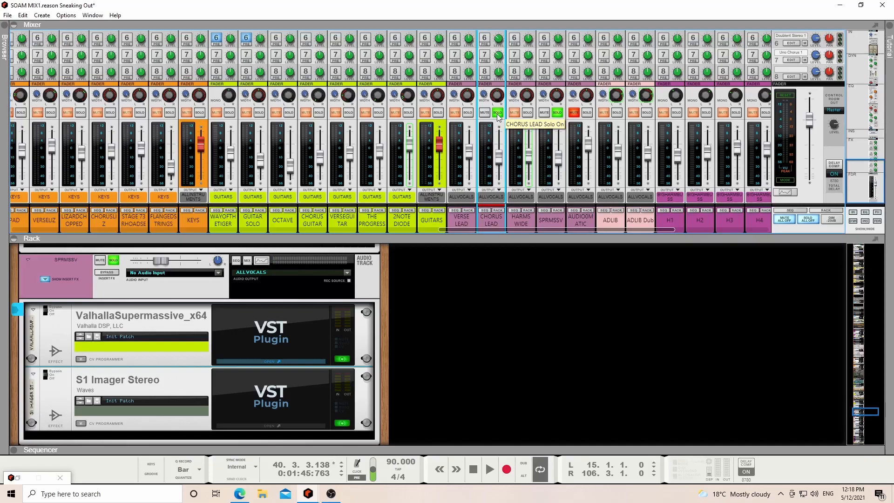
- Show the full mixer and briefly solo AUDIOOMATIC alongside CHORUS LEAD and SPRMSSV during playback
left_click_drag(581, 238, 607, 491)
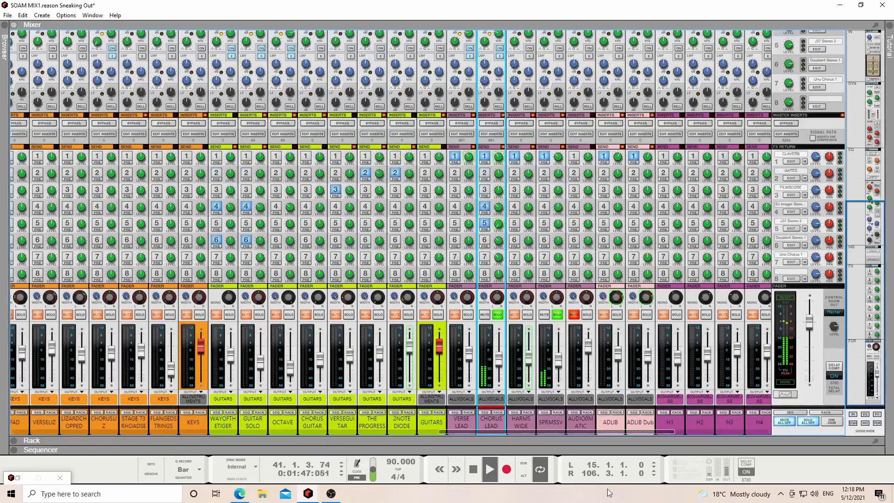
left_click(585, 316)
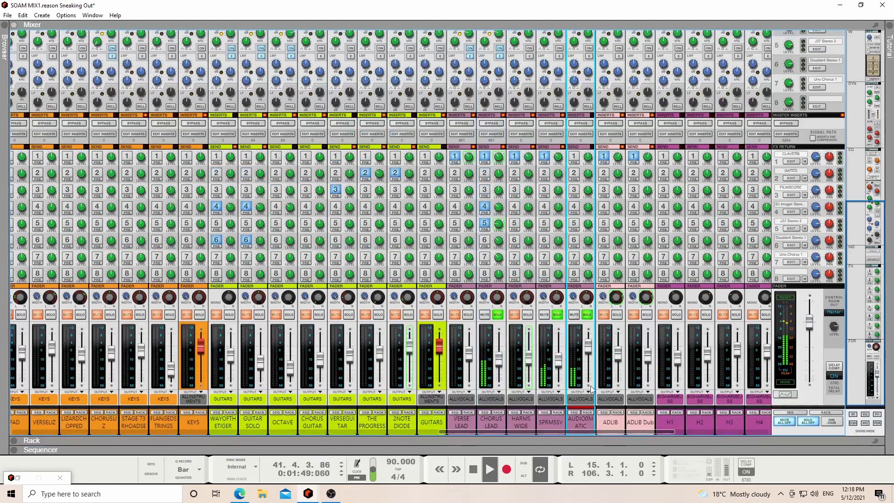
left_click(591, 314)
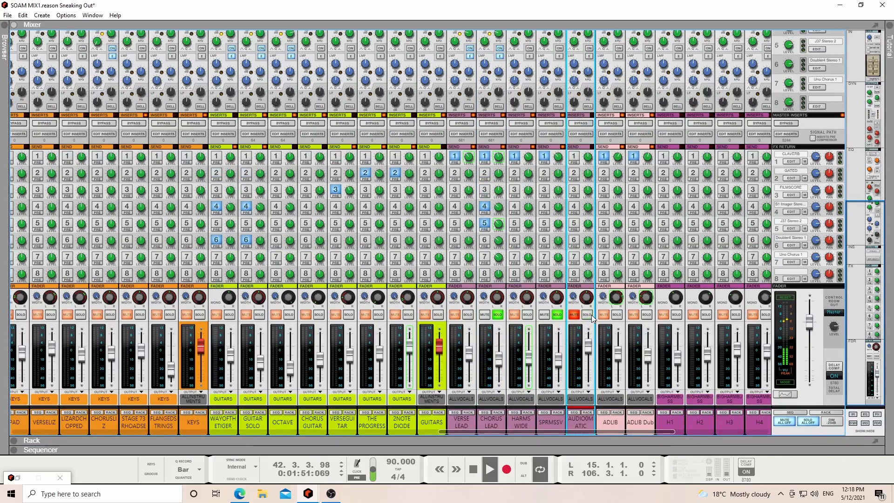
- Solo HARMS WIDE with CHORUS LEAD and SPRMSSV, show its track in the sequencer and play through the first chorus
left_click_drag(578, 432, 621, 431)
left_click(424, 317)
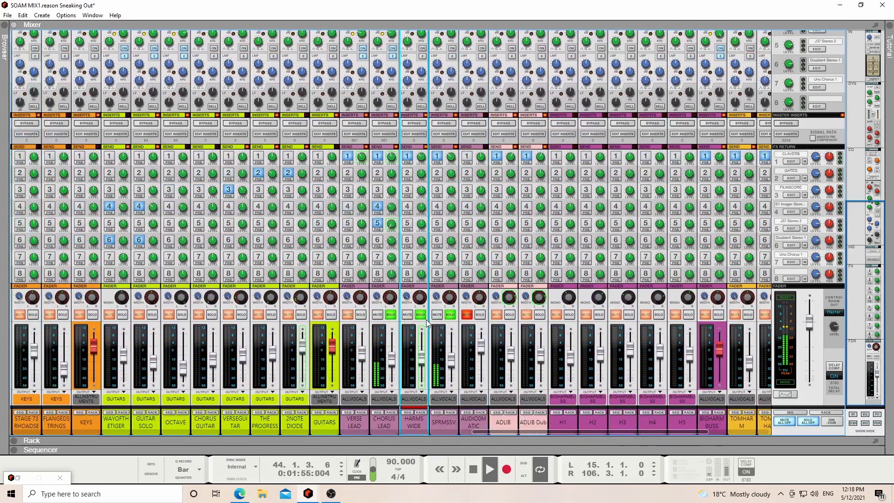
left_click(405, 412)
left_click(320, 282)
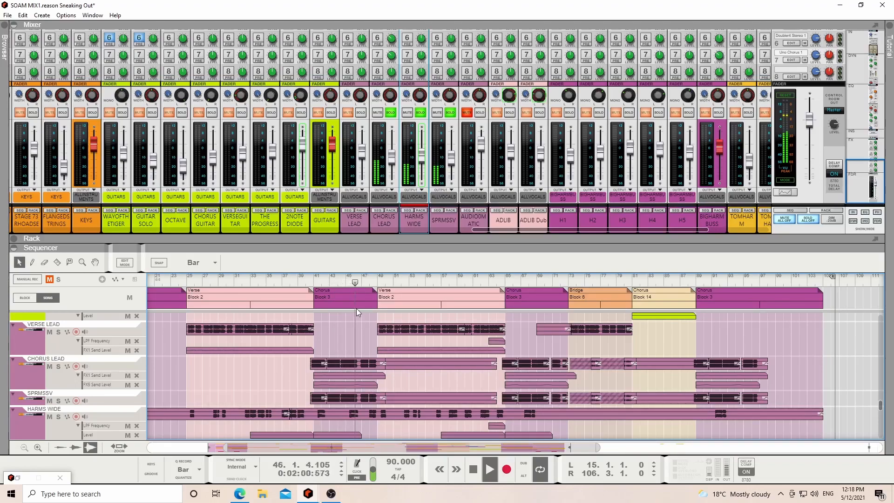
key("space")
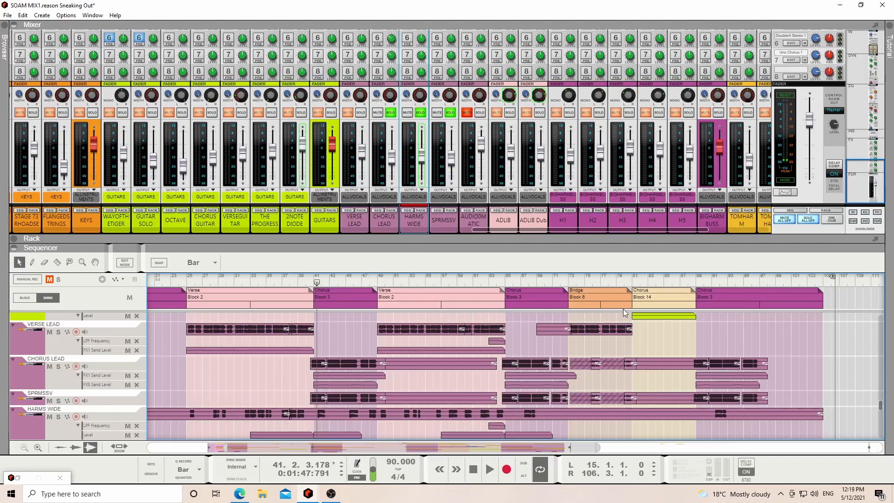
- Solo BIGHARM BUSS with the chorus vocals and play from just before the second chorus while showing the H1 to H5 channels
left_click(502, 283)
left_click_drag(502, 282, 503, 282)
left_click(718, 113)
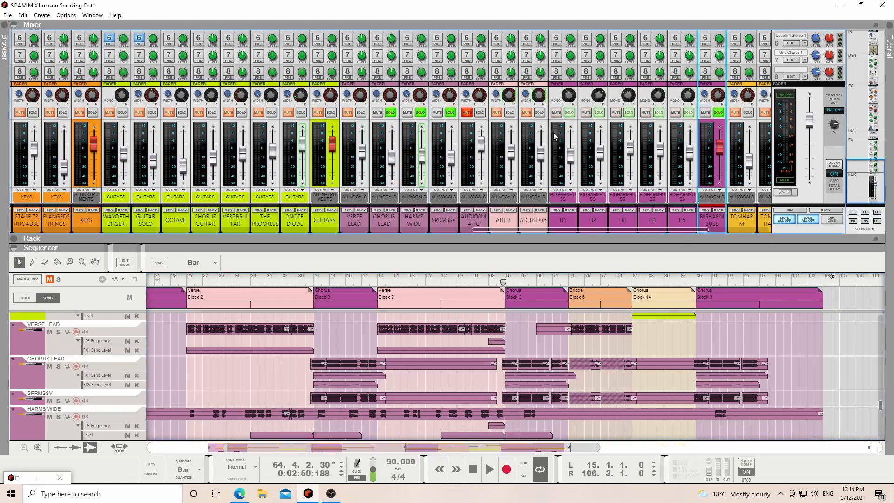
key("space")
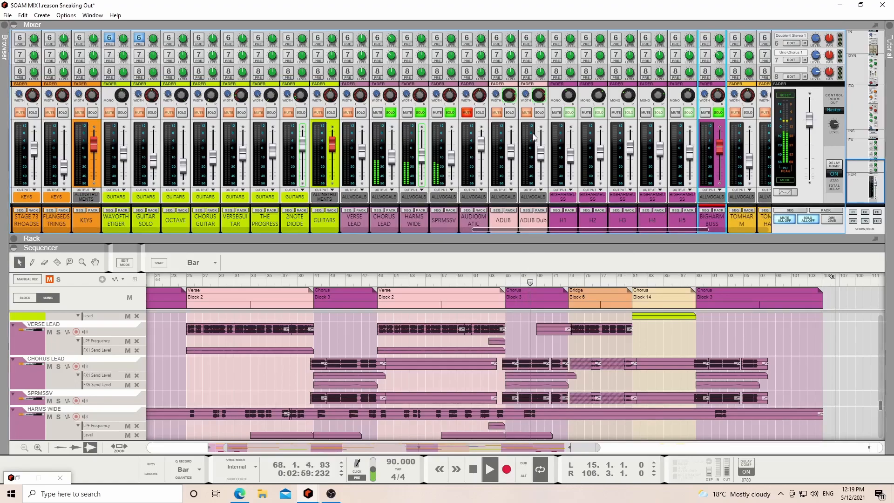
left_click_drag(614, 228, 666, 236)
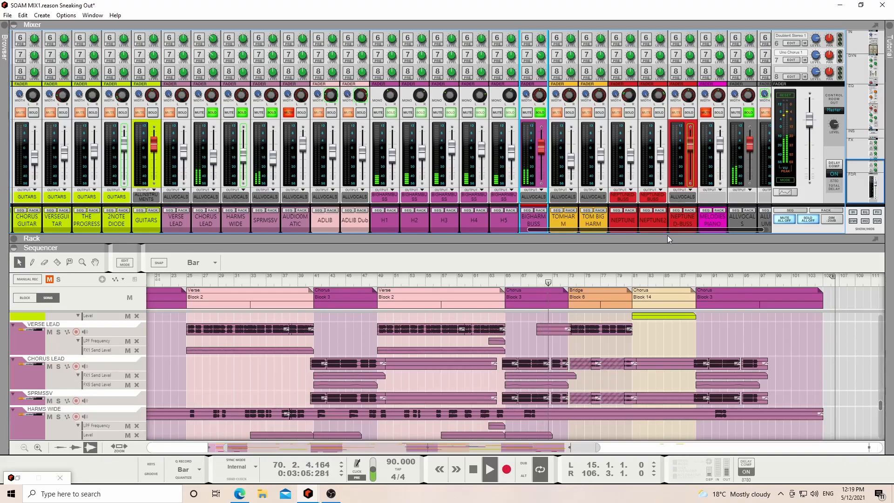
- Enlarge the sequencer to show the H1 to H5 tracks and play the second chorus with only H1 soloed
key("space")
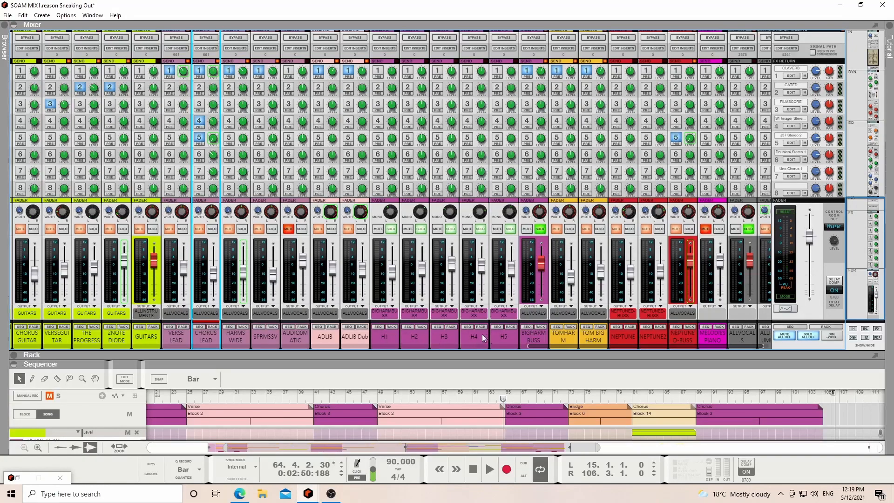
left_click_drag(435, 363, 454, 114)
scroll(594, 279, "up", 3)
key("space")
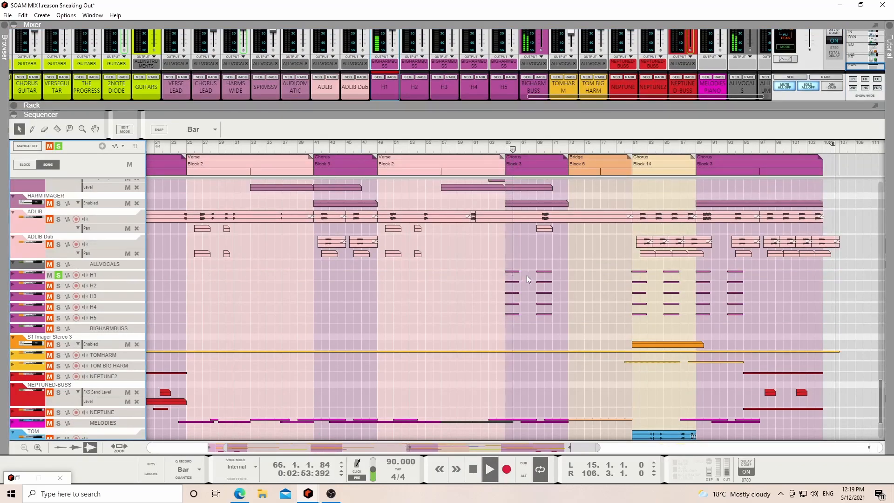
key("space")
- Audition H2 and H3 one at a time by moving the solo between their tracks and playing the second chorus opening
left_click(58, 285)
left_click(59, 275)
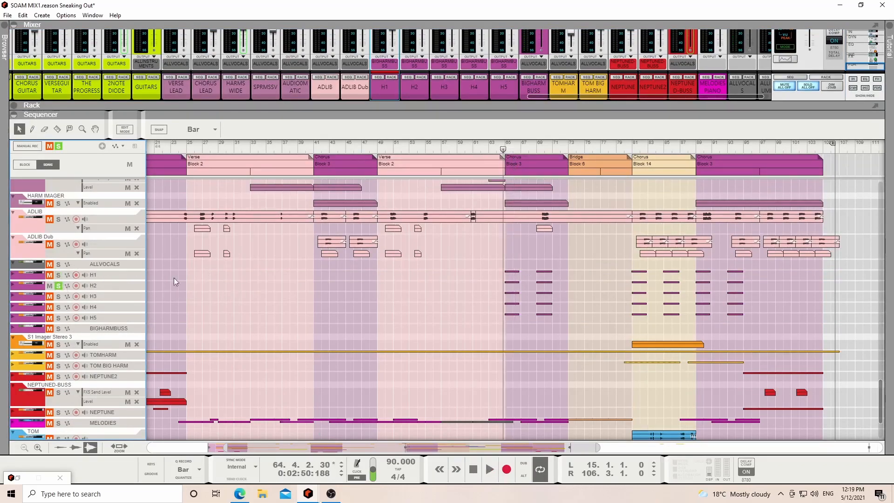
key("space")
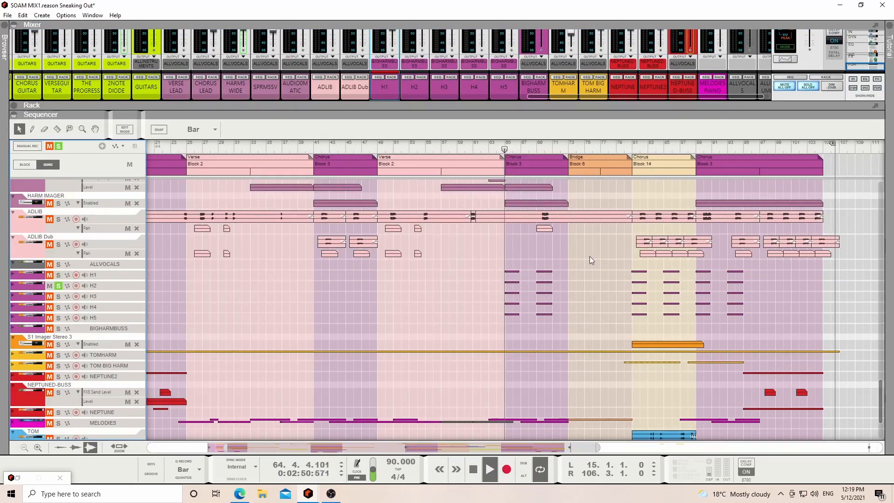
key("space")
left_click(58, 296)
left_click(58, 286)
key("space")
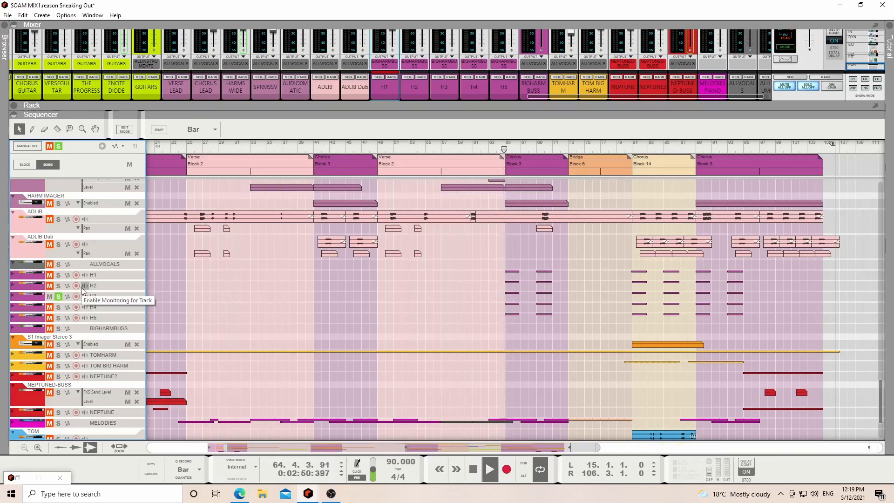
key("space")
- Clear the H3 solo, show the full mixer, and play the H1 to H5 harmonies together through BIGHARM BUSS
left_click(58, 297)
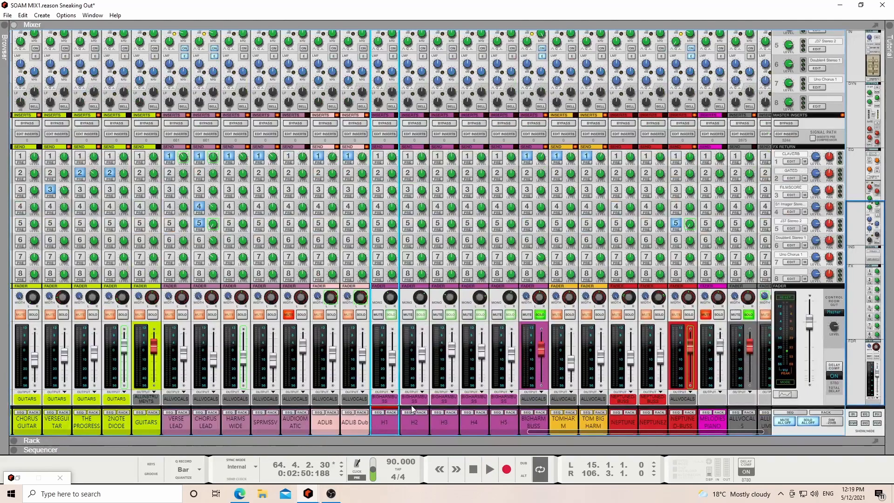
key("space")
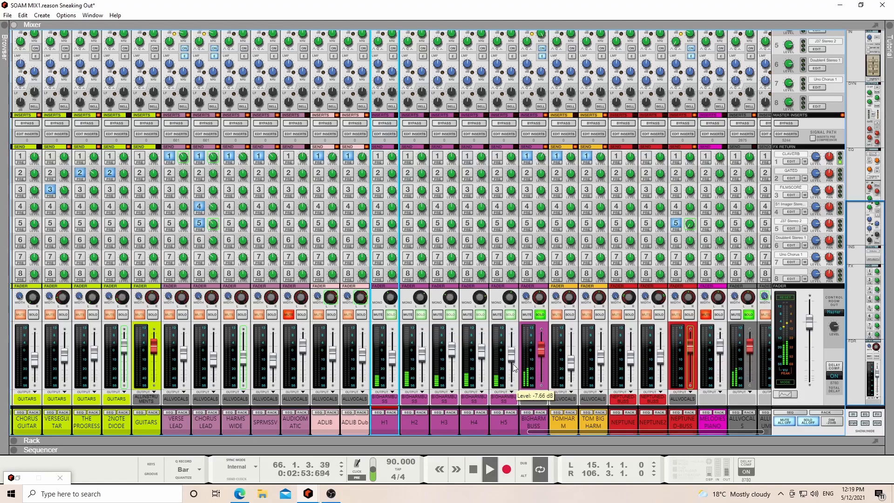
key("space")
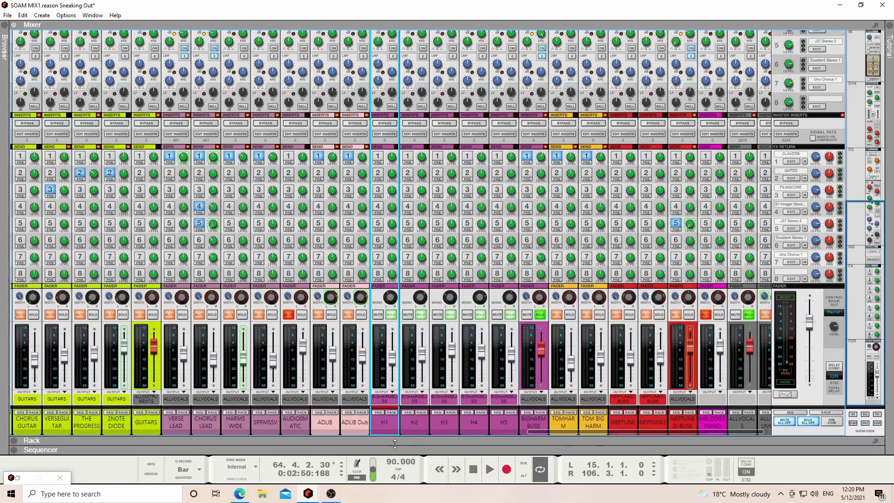
- Show the BIGHARMBUSS rack device, unfold its Cakewalk leveling amplifier with the Vocals preset, and play the harmonies
left_click(394, 412)
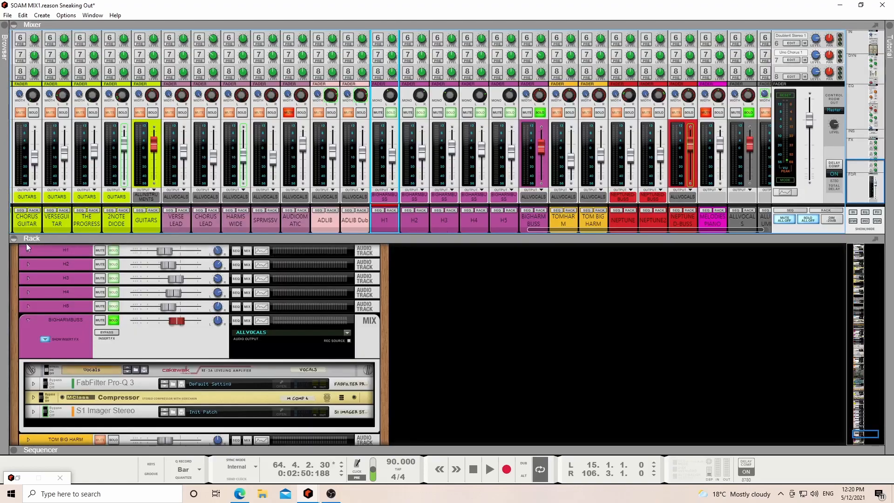
scroll(70, 279, "down", 1)
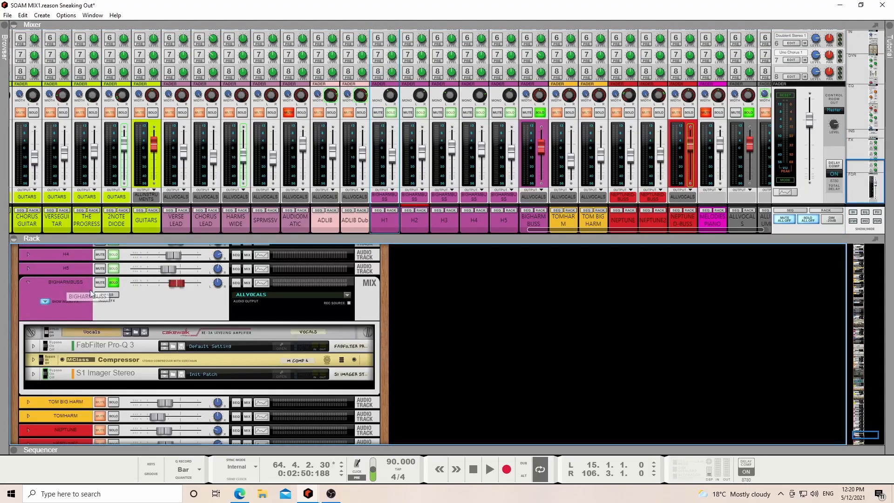
left_click(35, 333)
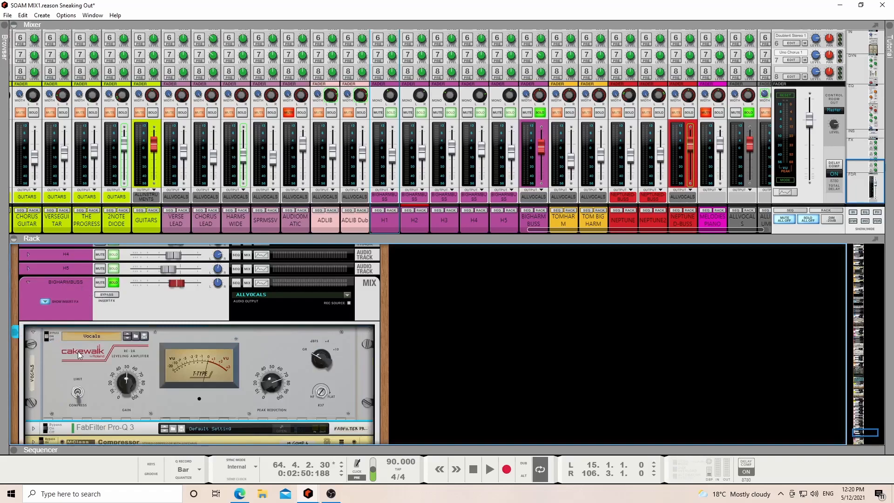
key("space")
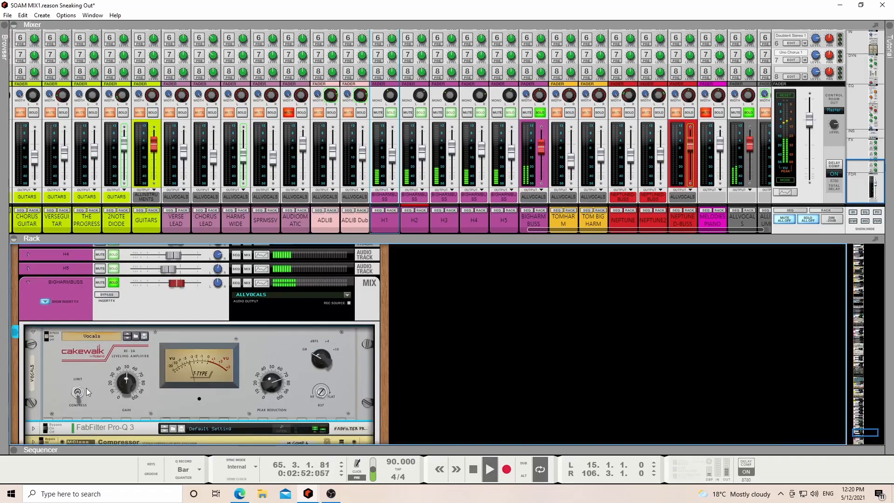
- Open the FabFilter Pro-Q 3 on BIGHARMBUSS and inspect its low-cut and low-mid bands with the harmonies played through it
scroll(88, 387, "down", 2)
left_click(34, 370)
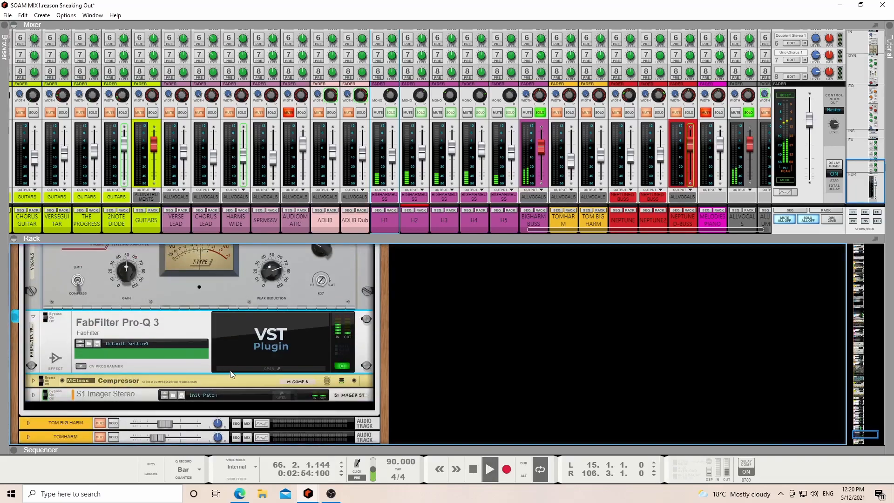
left_click(232, 368)
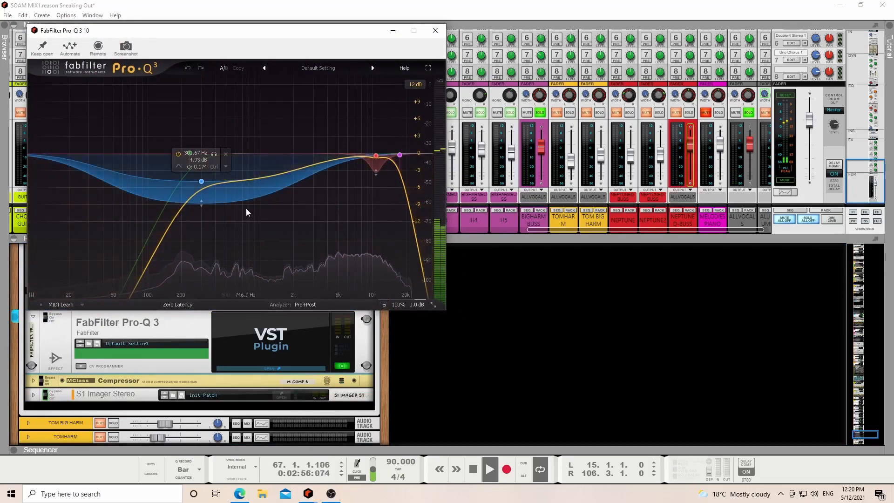
key("space")
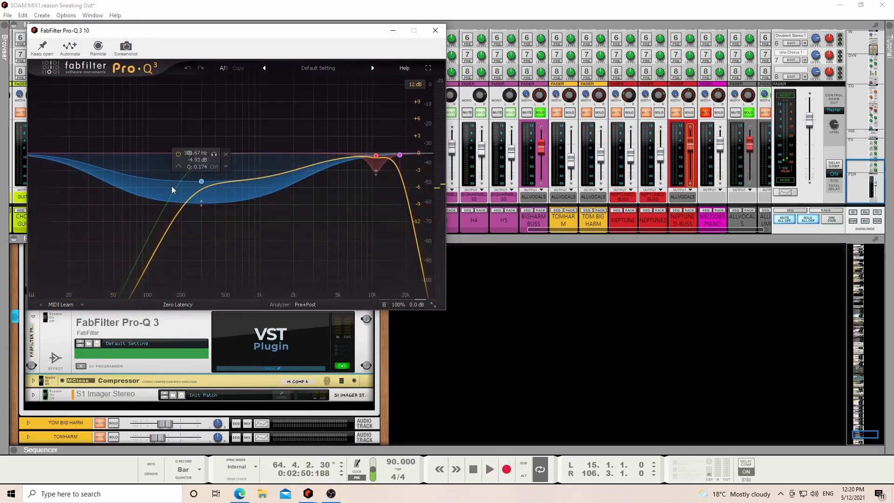
double_click(189, 153)
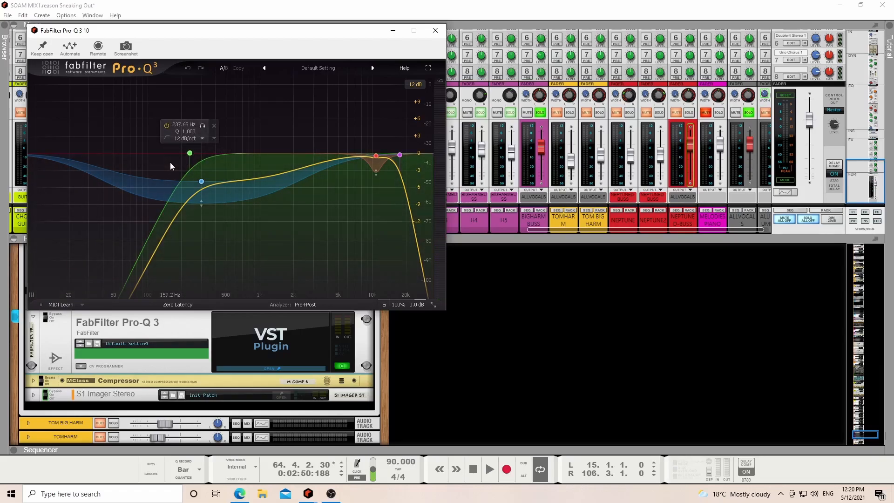
left_click(213, 125)
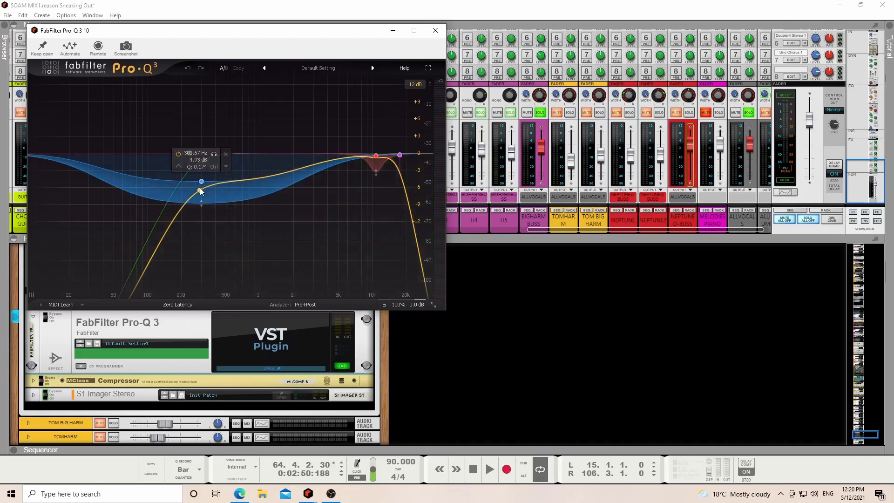
key("space")
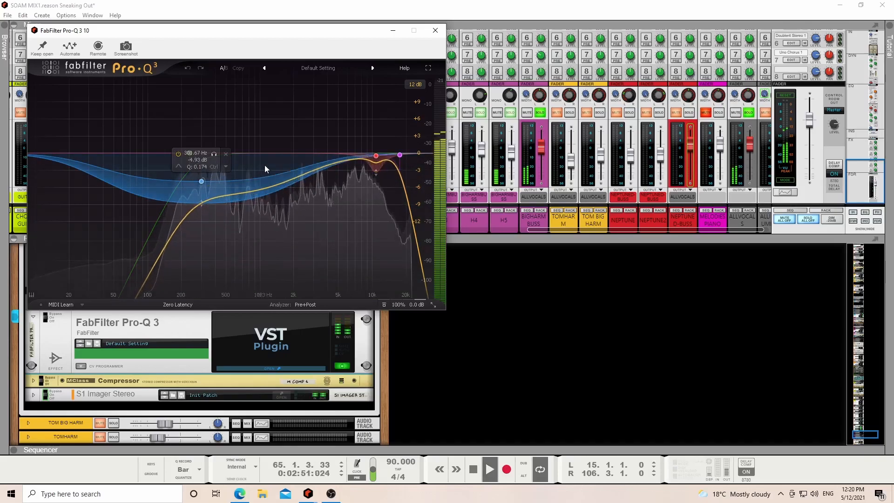
- Unfold the MClass Compressor and S1 Imager Stereo inserts on BIGHARMBUSS and view the imager's settings during playback
left_click(33, 380)
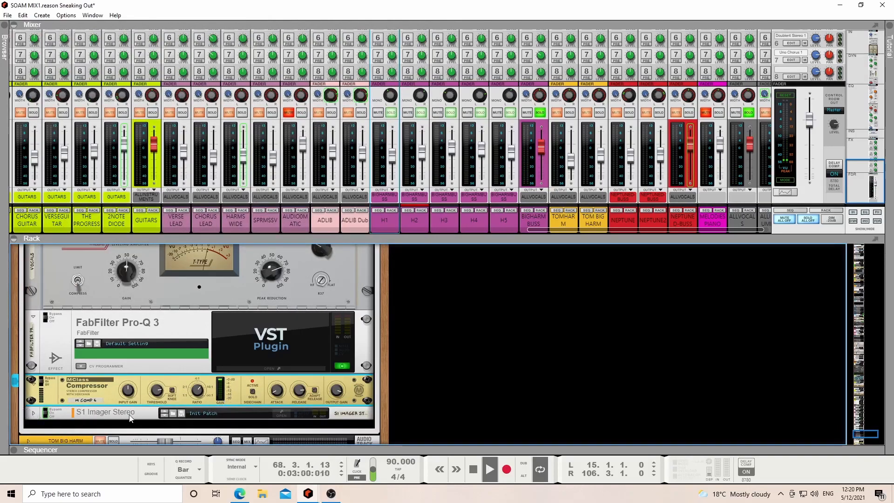
left_click(29, 413)
scroll(256, 425, "down", 2)
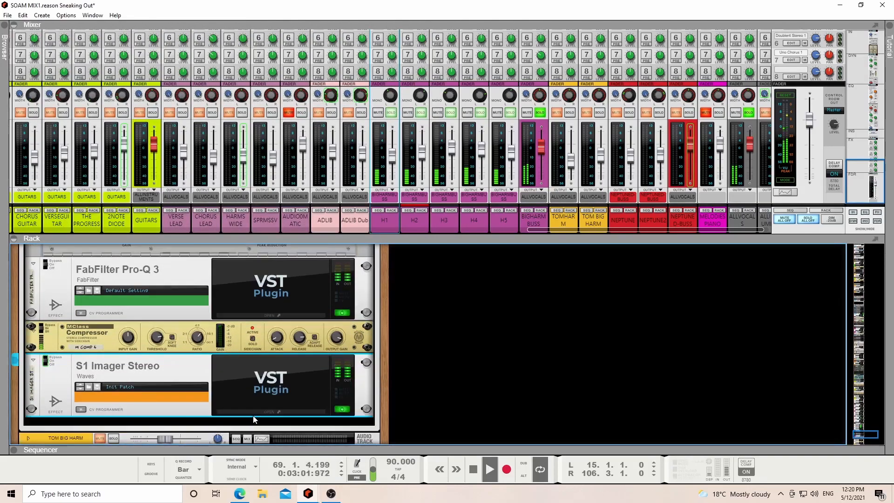
left_click(258, 413)
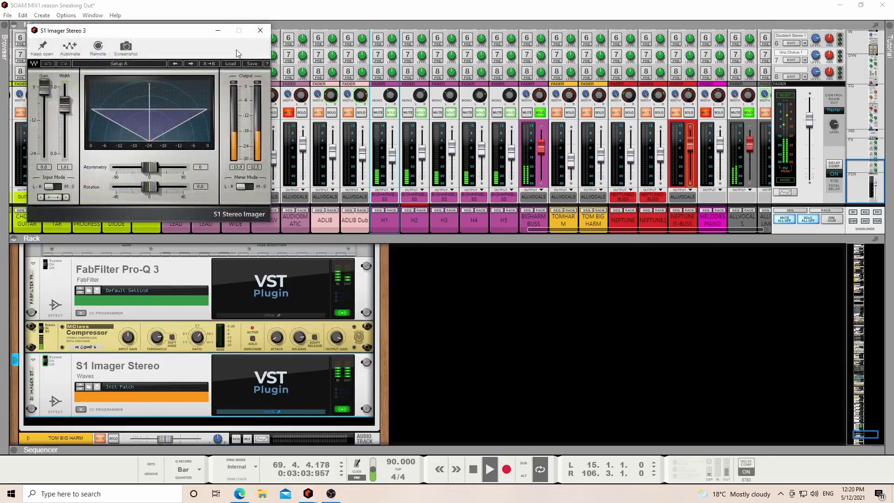
left_click(222, 31)
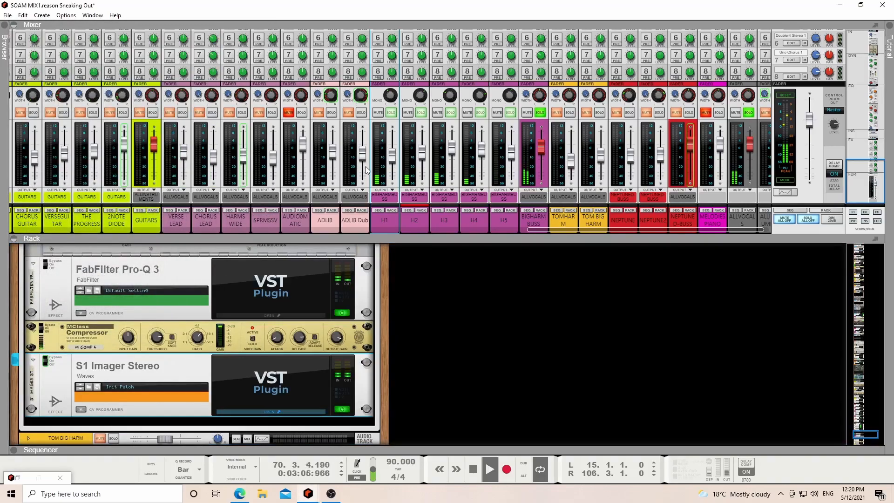
key("space")
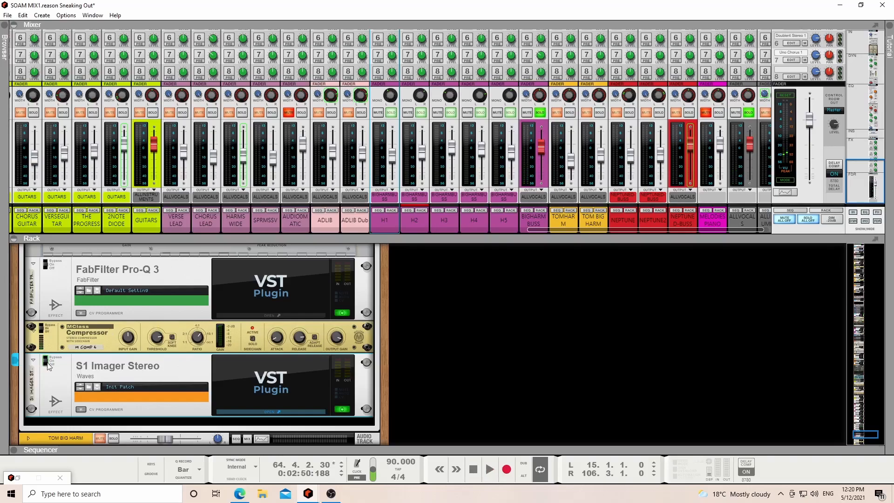
- Show the BIGHARM BUSS track in the sequencer and play from the Block 14 chorus at bar 81 while viewing its inserts
left_click(529, 209)
left_click(633, 281)
key("space")
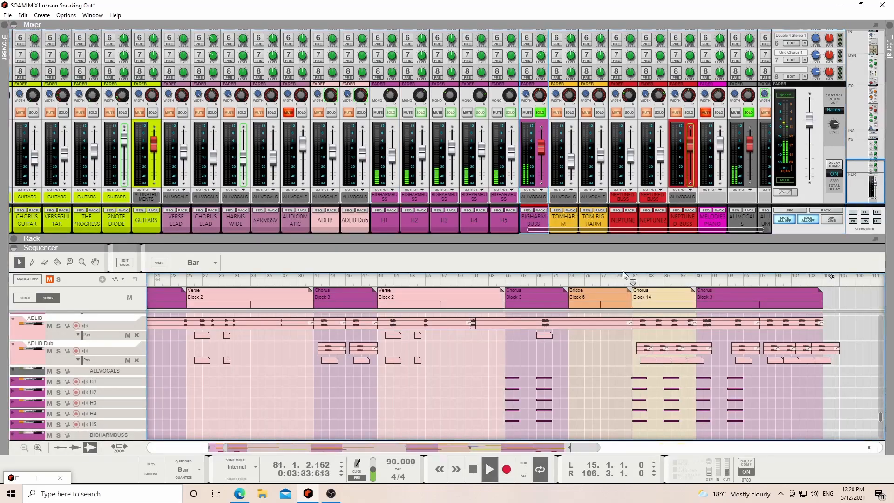
left_click(542, 212)
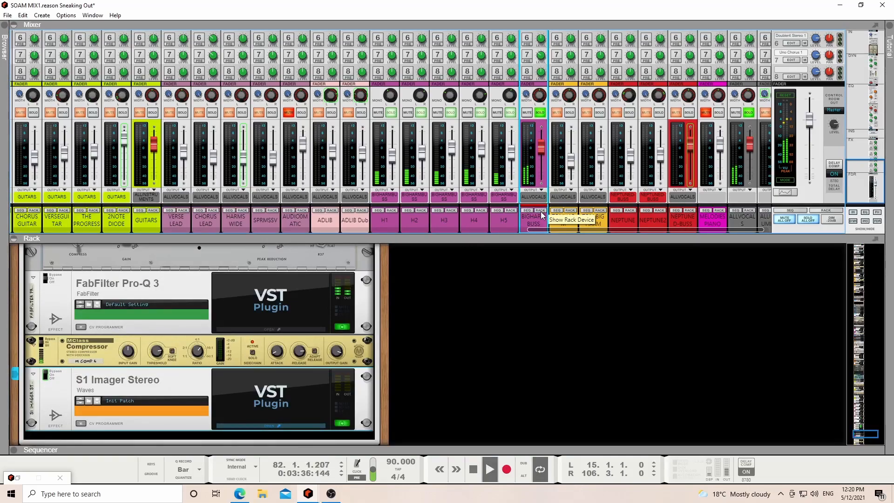
key("space")
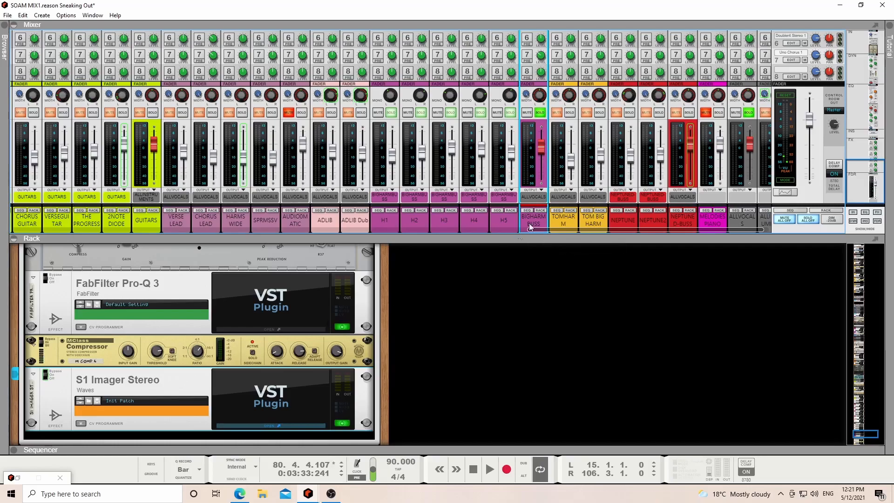
- Replay the Block 14 chorus harmonies, return to the sequencer, and play the final chorus from bar 89
key("space")
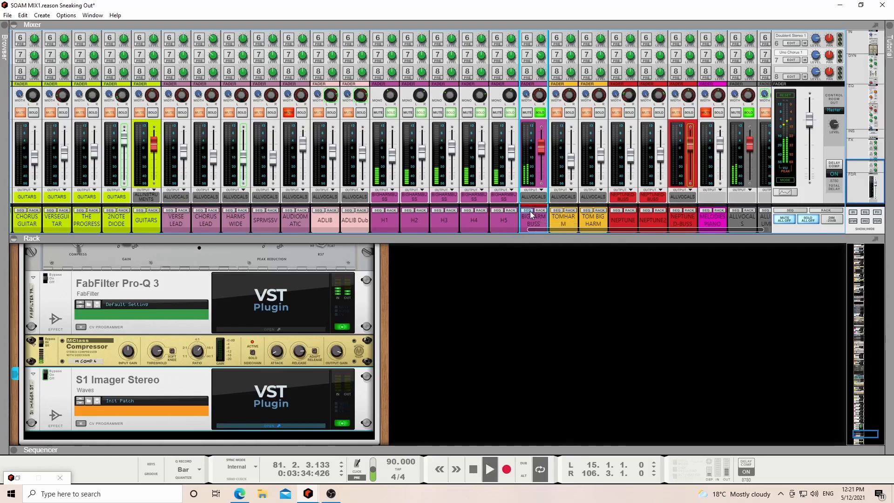
left_click(528, 210)
key("space")
left_click(696, 282)
key("space")
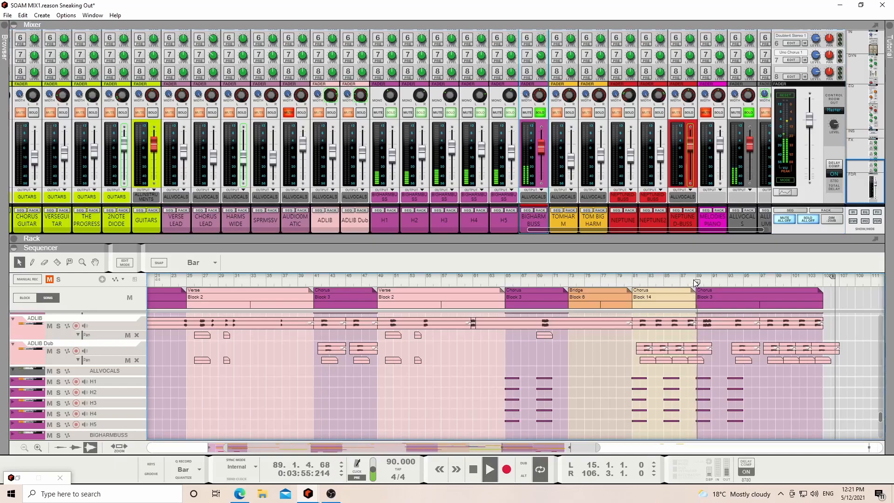
- Expand the mixer to full height and show the BIGHARM BUSS channel's sends, inserts and EQ curve during playback
left_click_drag(680, 239, 622, 460)
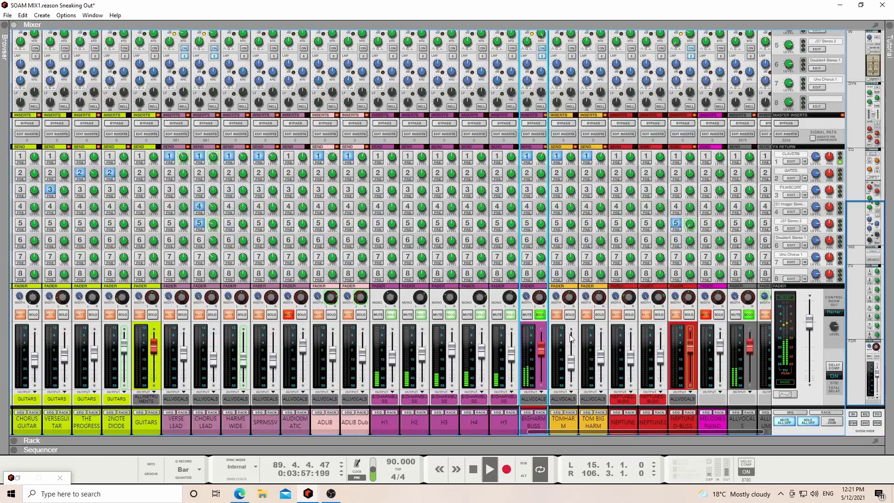
scroll(538, 168, "up", 3)
scroll(539, 168, "up", 4)
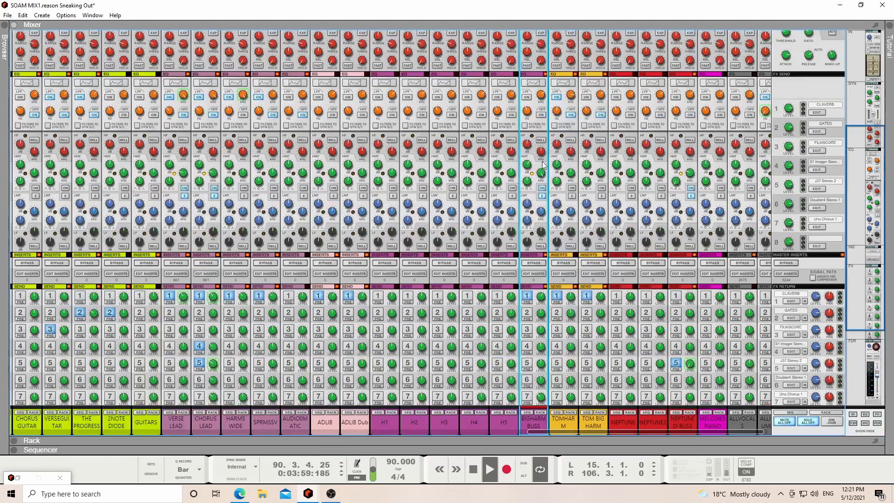
left_click(536, 86)
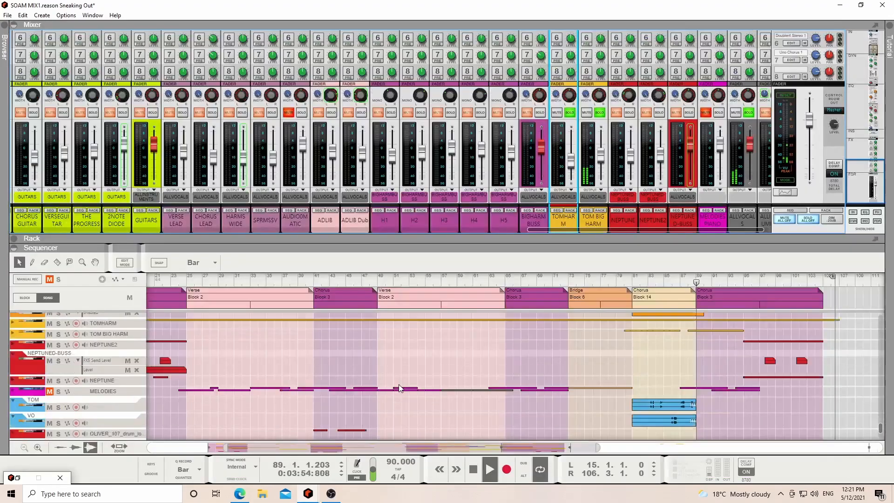
- Unfold the TOMHARM and TOM BIG HARM tracks and play them with BIGHARM BUSS also soloed from just before the final chorus
scroll(399, 385, "up", 3)
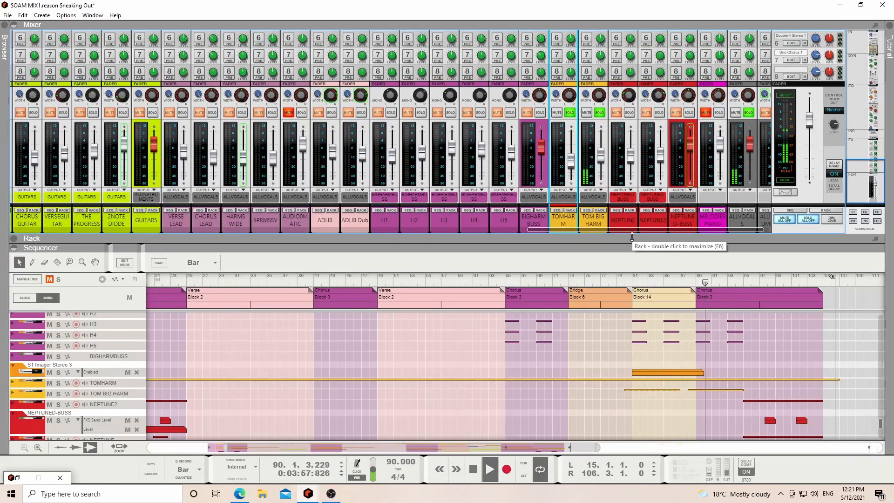
key("space")
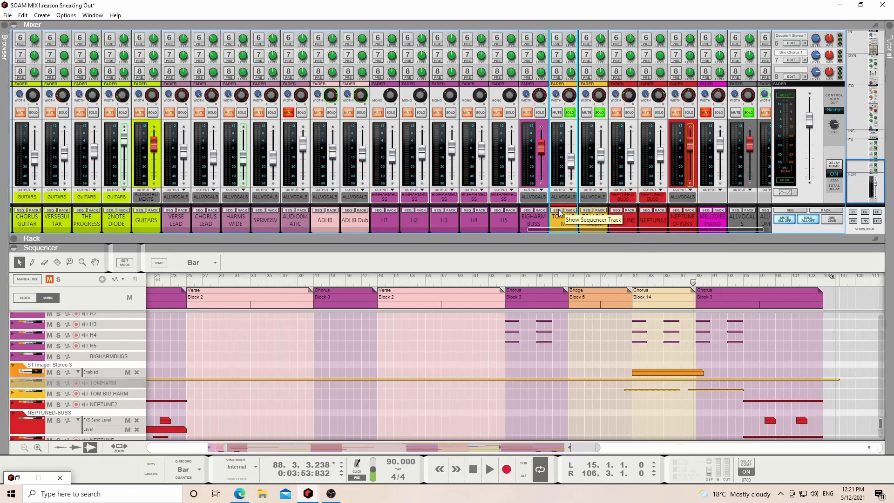
left_click(13, 381)
left_click(13, 398)
scroll(710, 398, "down", 1)
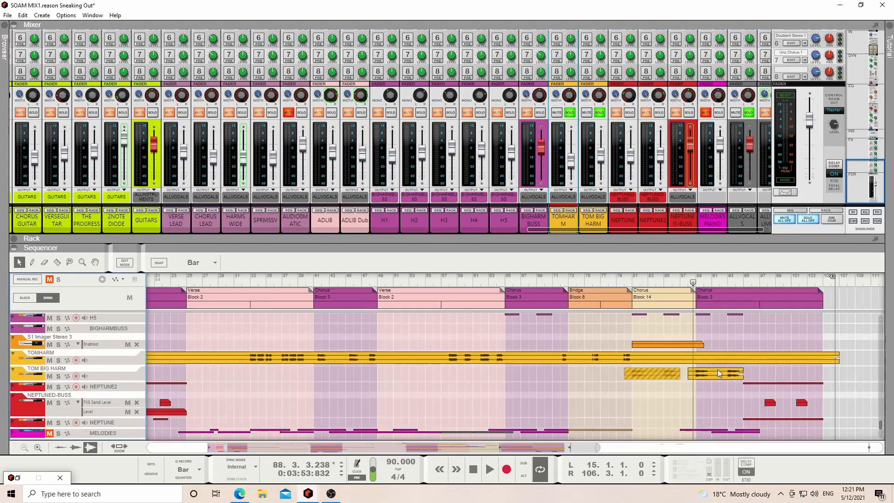
left_click(540, 112)
key("space")
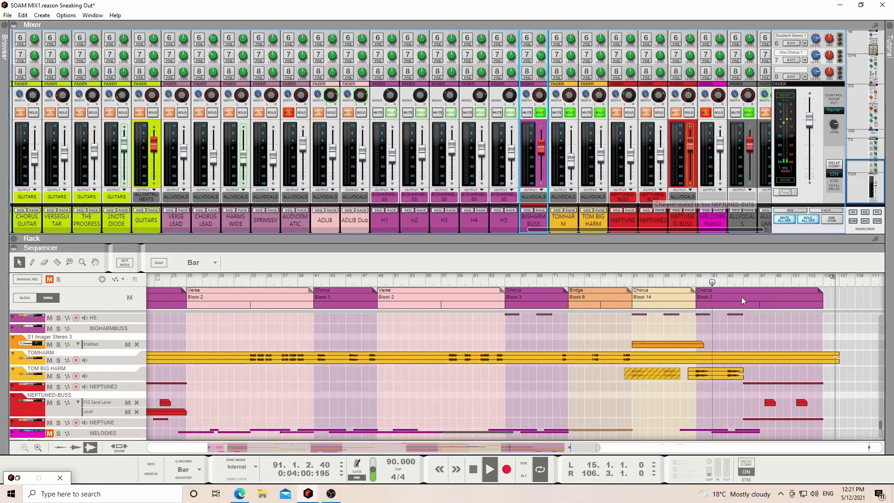
- Stop the final chorus playback and audition the TOMHARM part in the later half of the first verse
key("space")
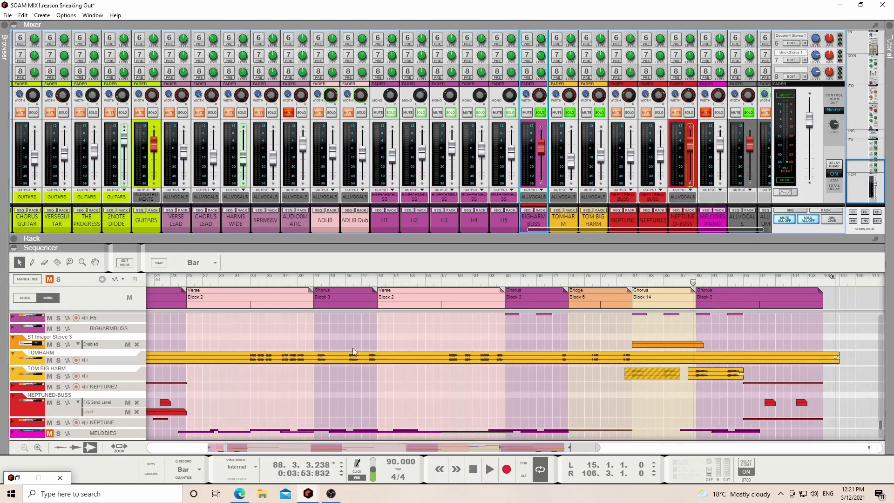
left_click(245, 281)
key("space")
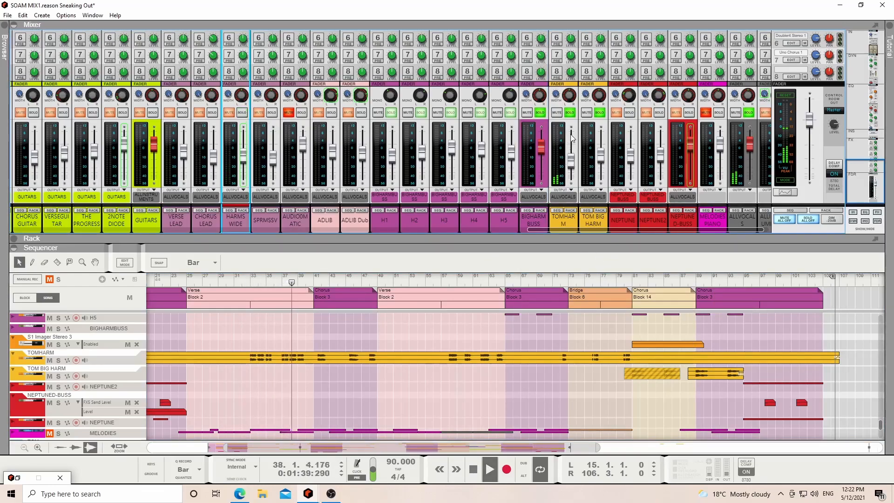
scroll(572, 145, "up", 4)
scroll(574, 145, "down", 4)
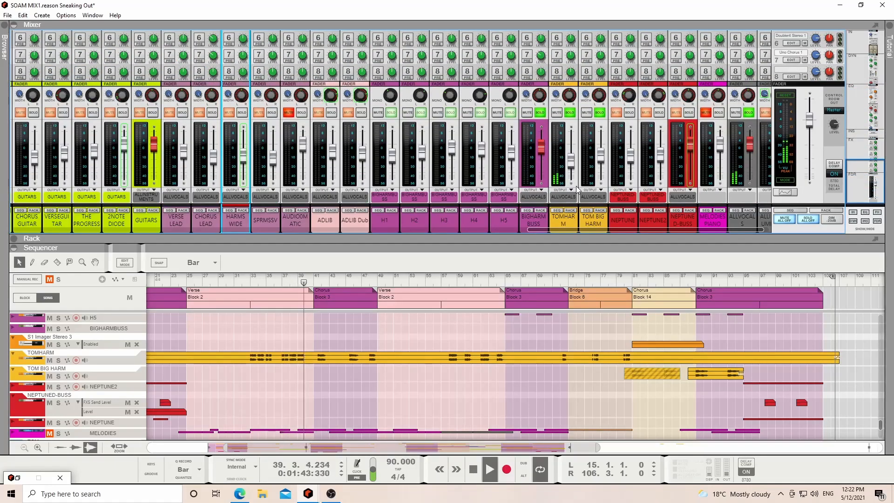
key("space")
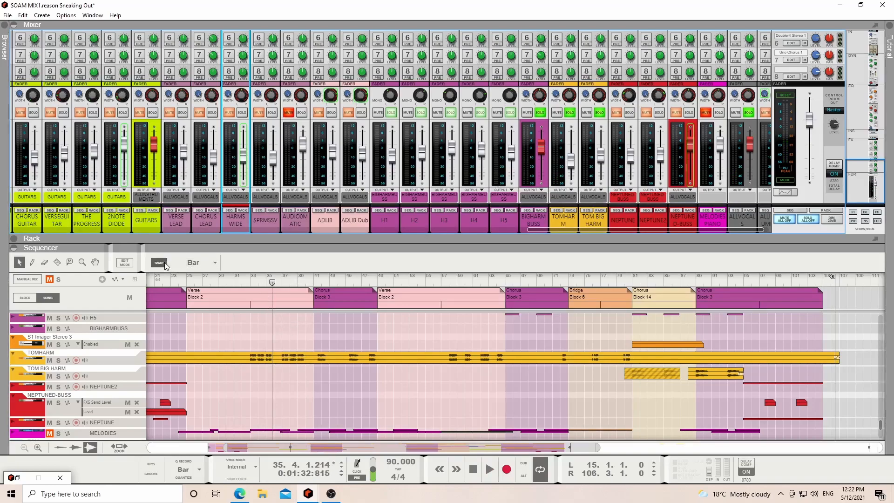
- Play the first verse from bar 33 with VERSE LEAD soloed, toggling the HARMS WIDE solo for comparison
left_click(252, 281)
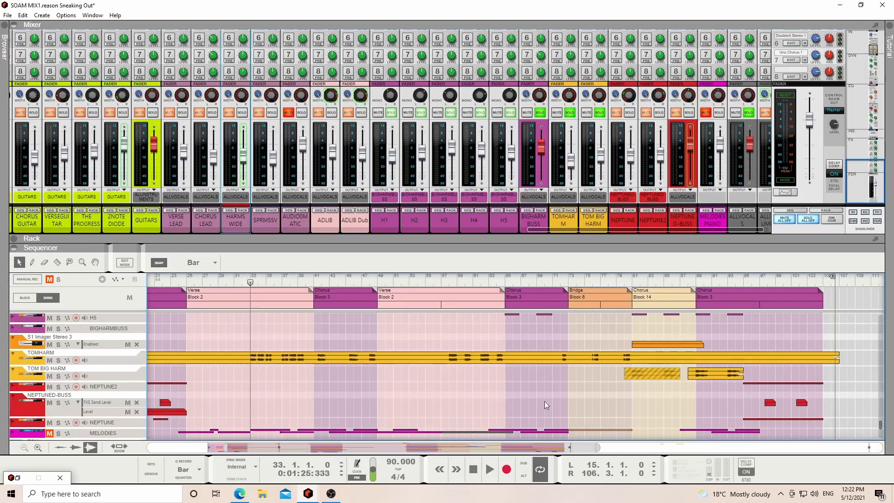
left_click(182, 113)
key("space")
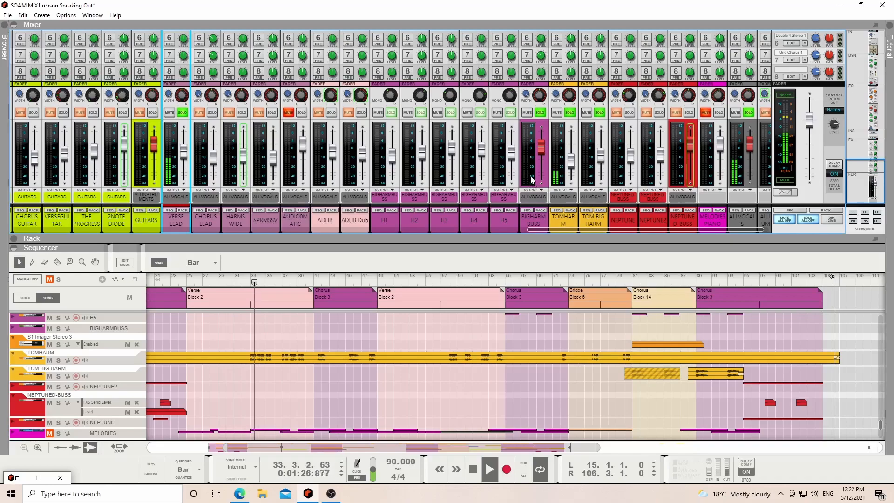
left_click(242, 113)
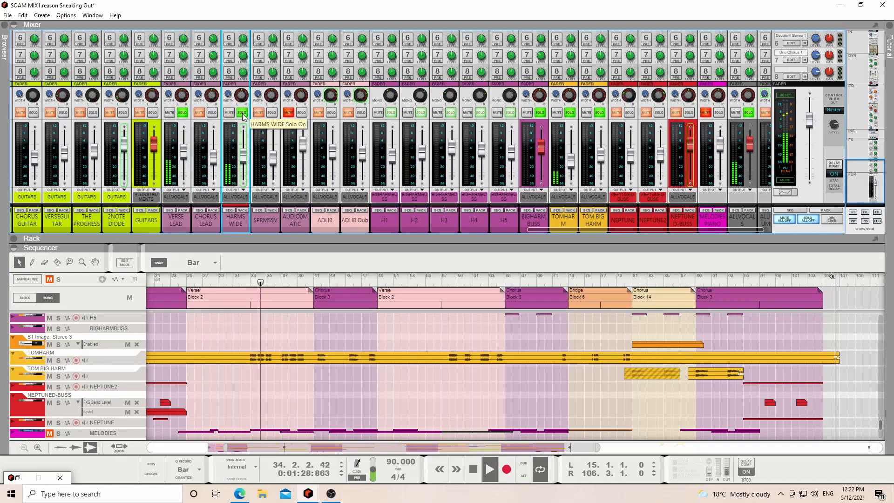
left_click(242, 112)
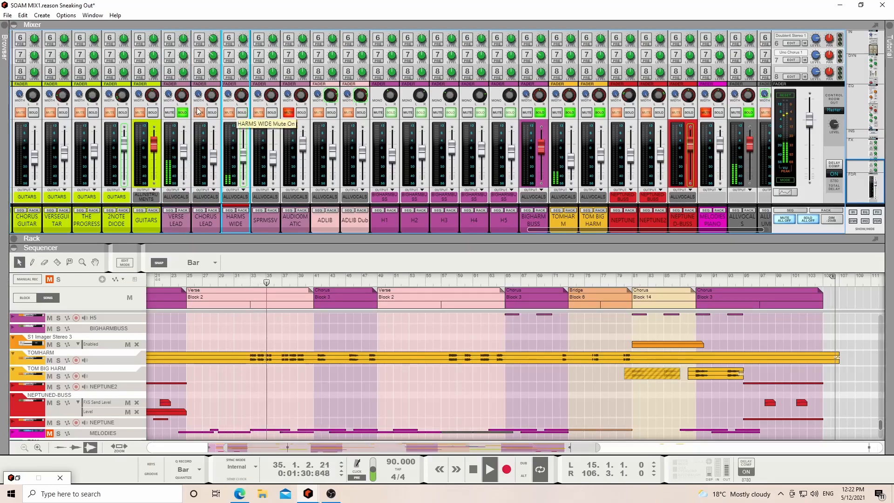
left_click(182, 112)
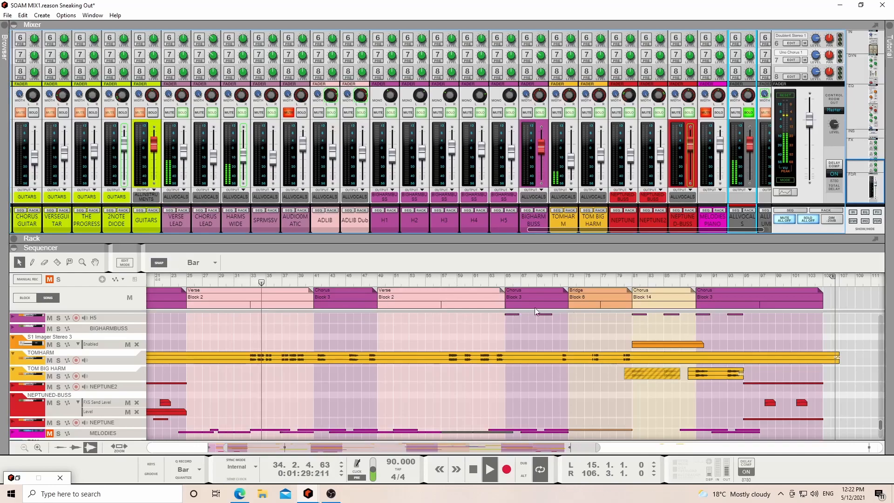
- Play the ALLVOCALS bus soloed from the second chorus at bar 65, and again from bar 88 before the final chorus
left_click(504, 280)
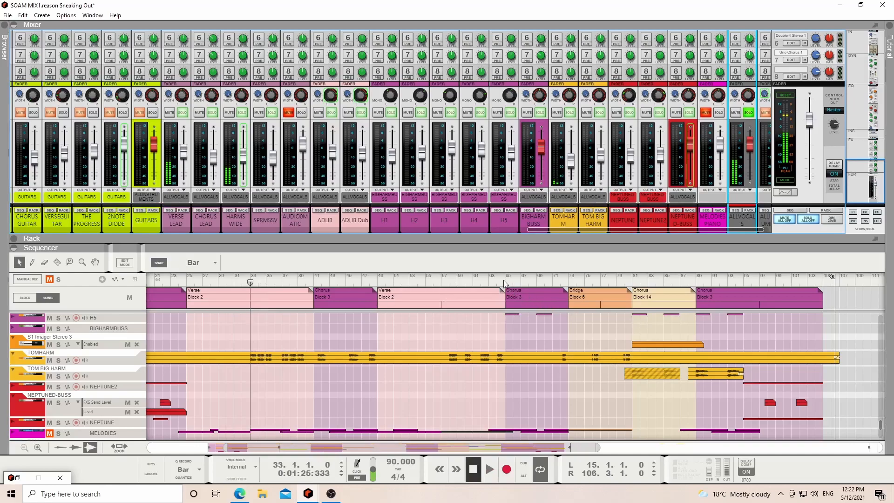
key("space")
left_click(696, 280)
left_click(692, 280)
key("space")
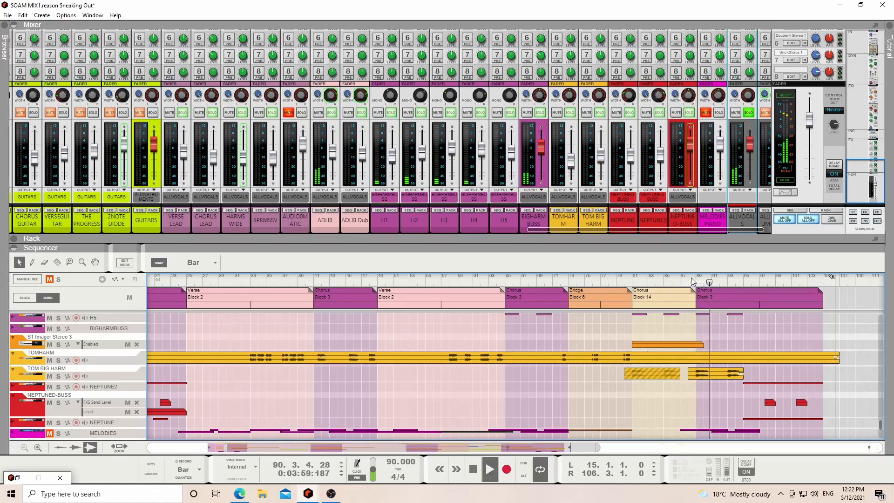
- Show the ADLIB track in the sequencer during playback, and expand the mixer to reveal the ALLVOCALS and ALLINSTRUMENTS busses
left_click(333, 222)
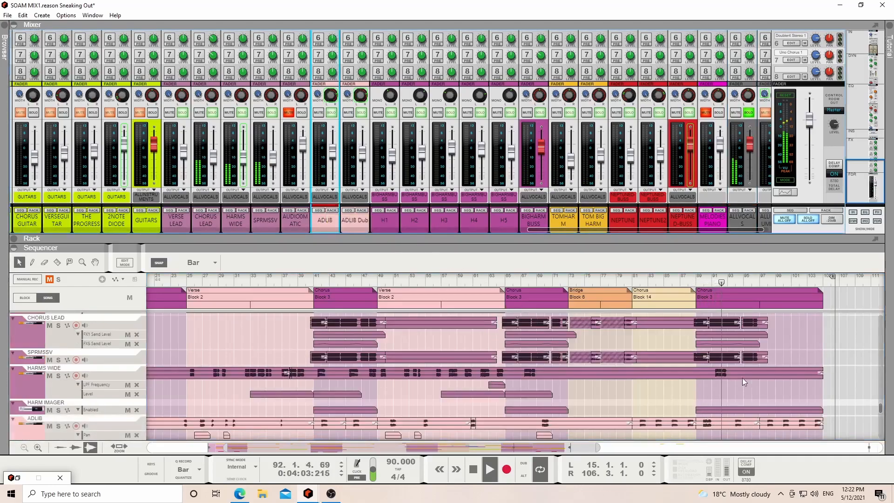
left_click_drag(741, 241, 753, 459)
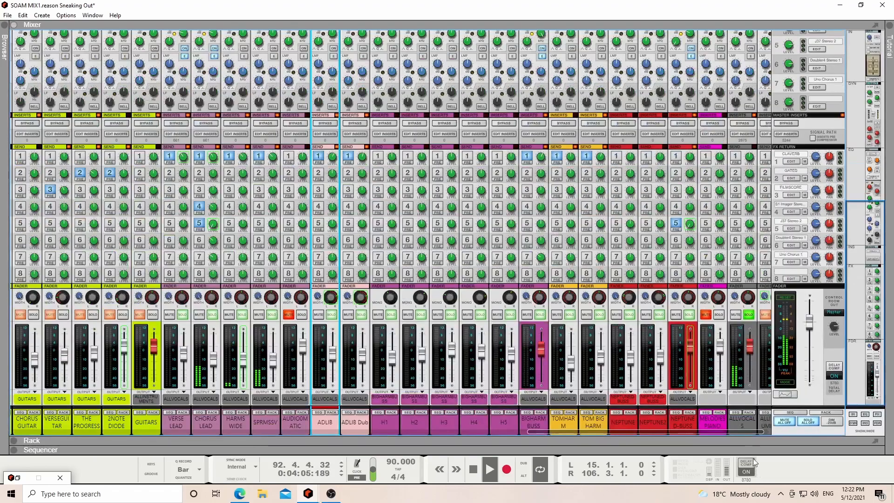
left_click_drag(749, 429, 807, 434)
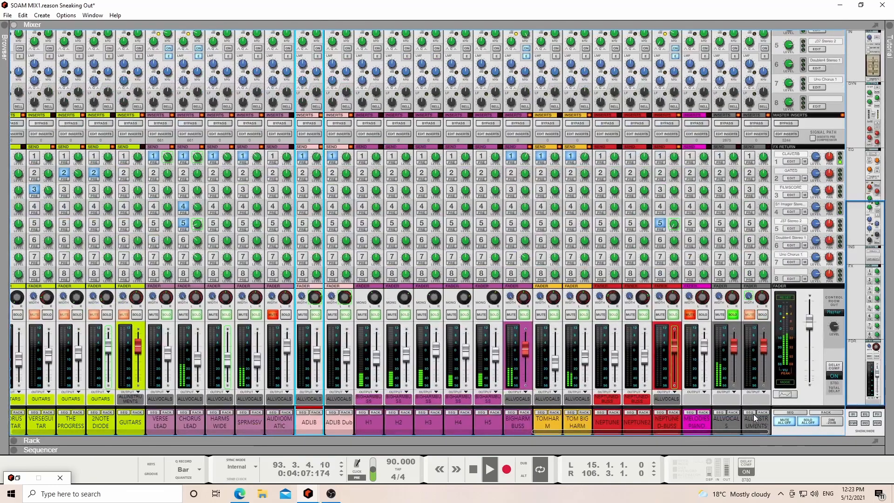
key("space")
- Show the ALLVOCALS bus inserts in the rack and inspect the FabFilter Pro-Q 3 EQ curve
left_click(733, 412)
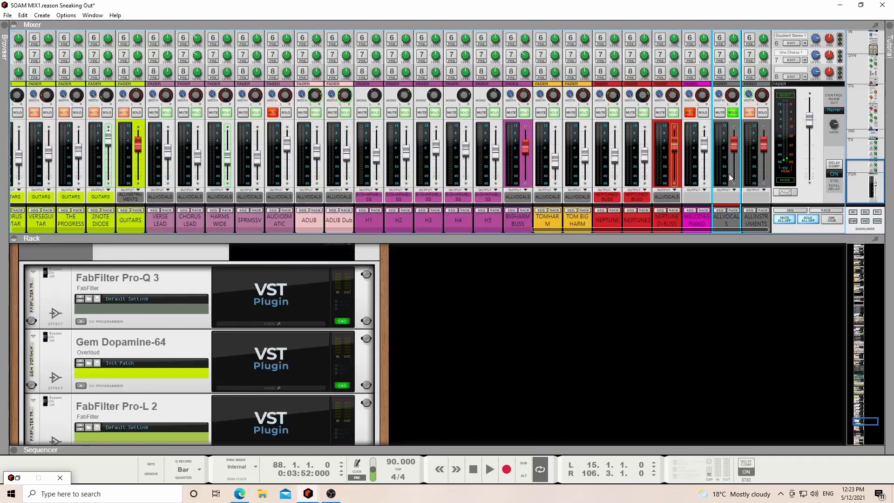
left_click(276, 324)
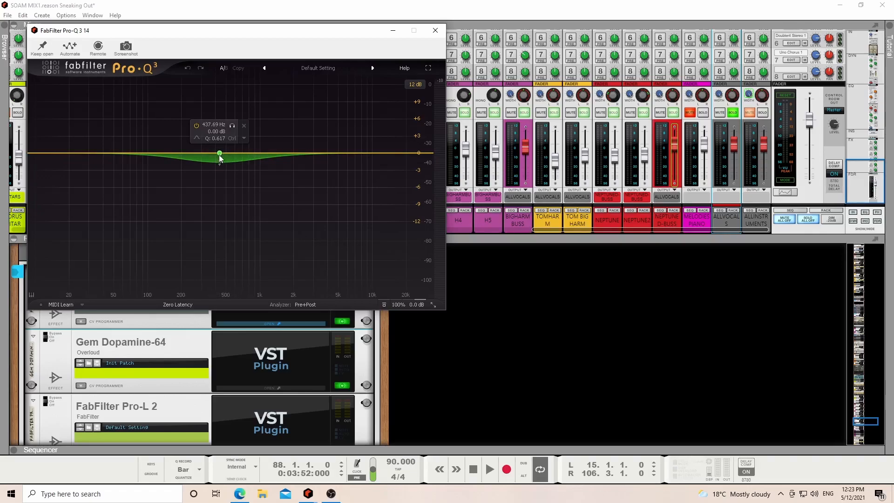
left_click(168, 345)
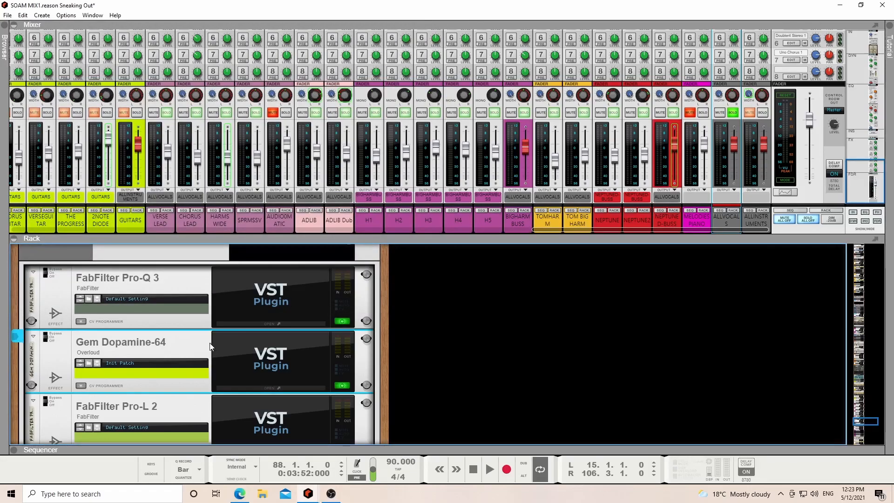
- Inspect the Gem Dopamine-64 and FabFilter Pro-L 2 inserts on the ALLVOCALS bus
scroll(222, 344, "down", 1)
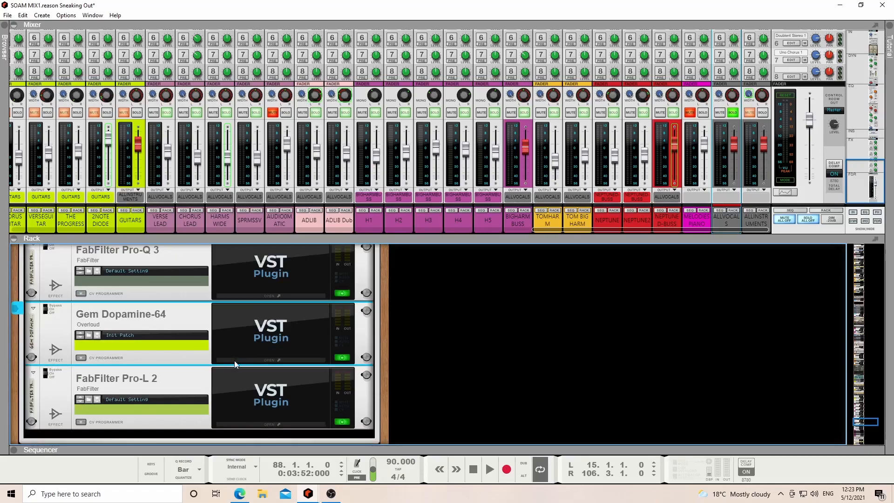
left_click(233, 360)
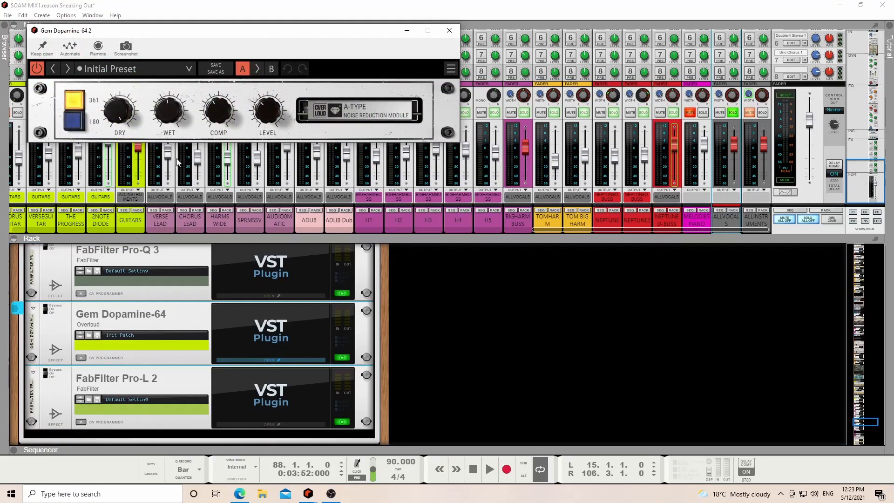
left_click(448, 31)
scroll(269, 395, "down", 1)
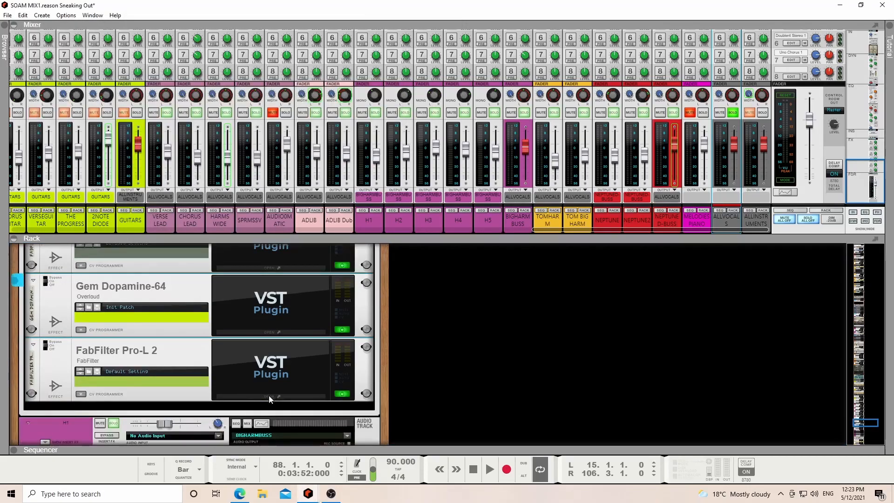
left_click(241, 397)
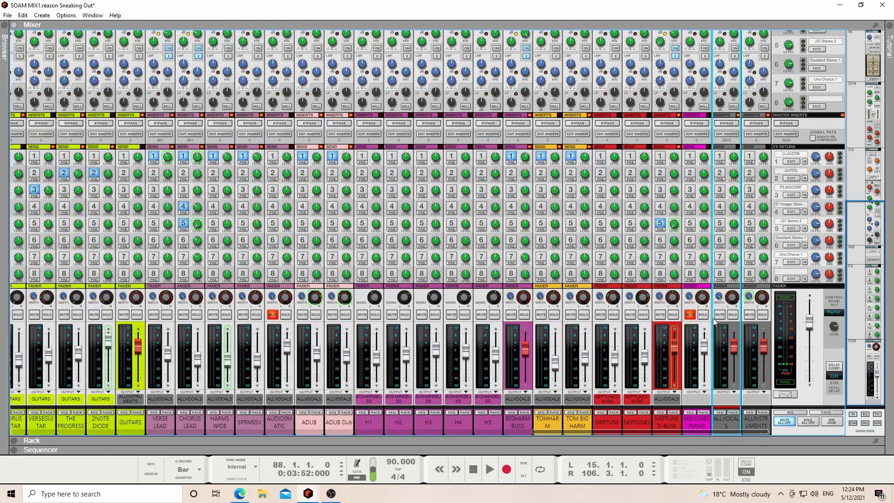
- Show the ALLINSTRUMENTS bus in the rack and unfold it to display its Synapse GQ-7 equalizer insert
left_click(762, 412)
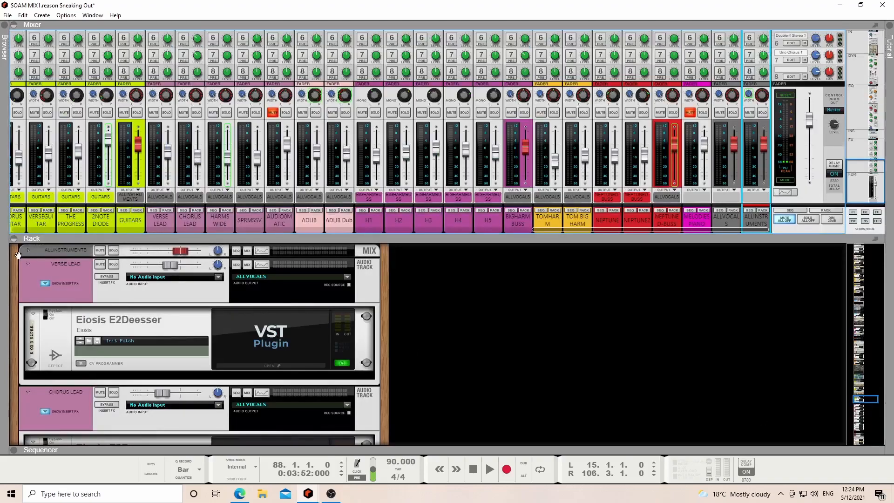
left_click(27, 250)
scroll(193, 356, "up", 2)
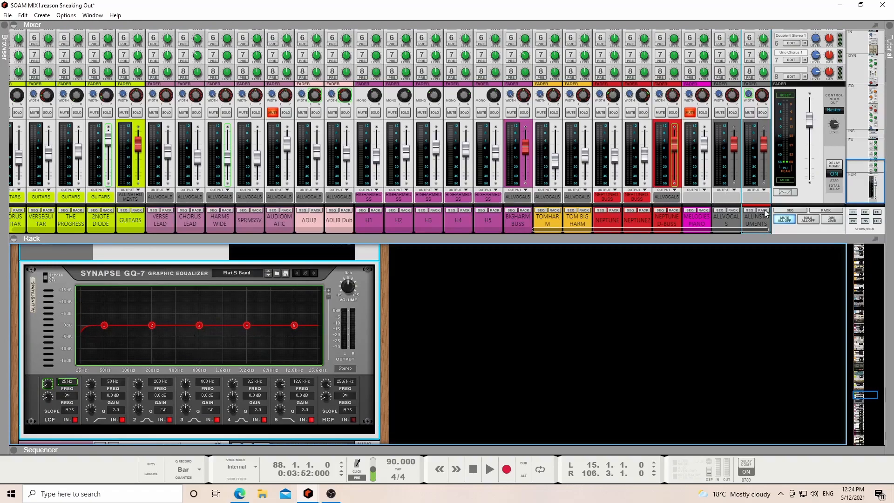
- Show the ALLINSTRUMENTS filter and width automation, and play from bar 63 while watching the GQ-7 equalizer
left_click(750, 210)
key("space")
left_click(376, 279)
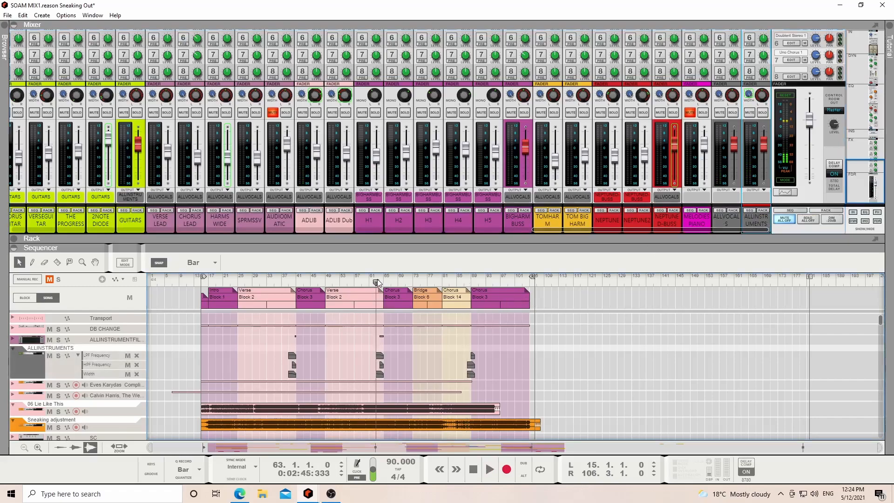
left_click(733, 212)
mouse_move(89, 336)
left_mouse_down()
mouse_move(90, 362)
mouse_move(93, 351)
left_mouse_up()
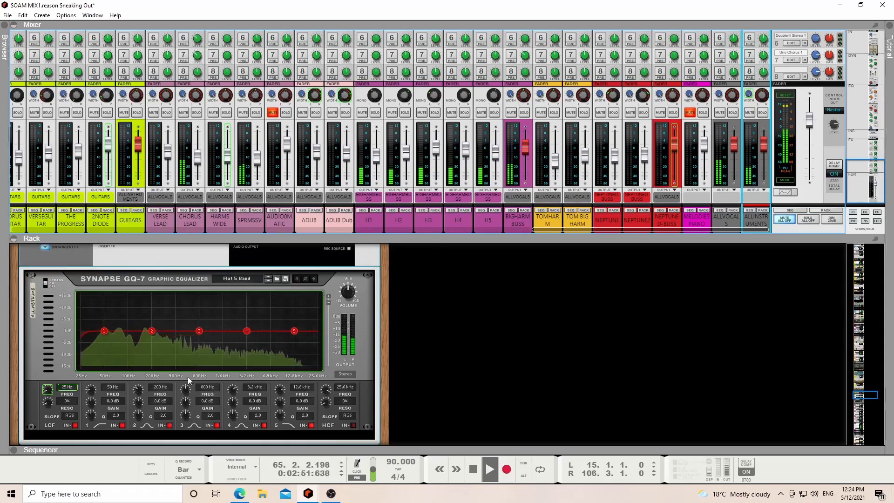
key("space")
- Show the full-height mixer and review the master compressor's threshold, attack, release and make-up settings, including during playback
key("F5")
left_click_drag(856, 321, 855, 262)
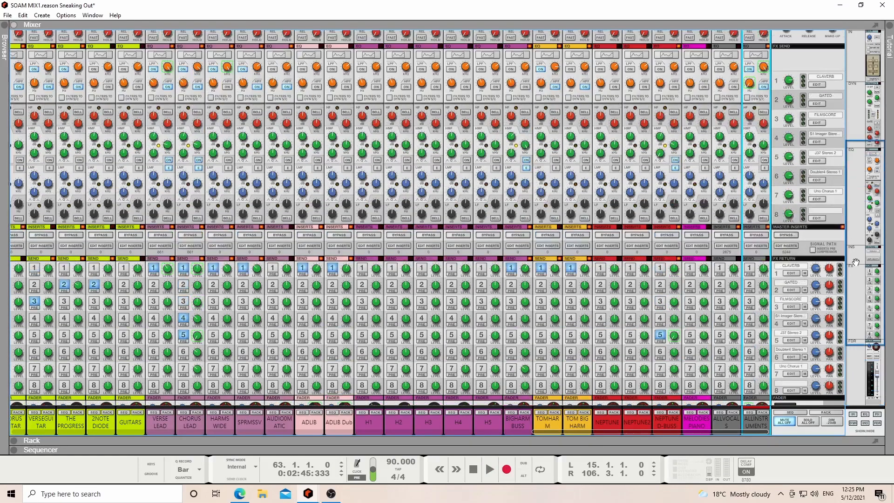
scroll(856, 262, "up", 5)
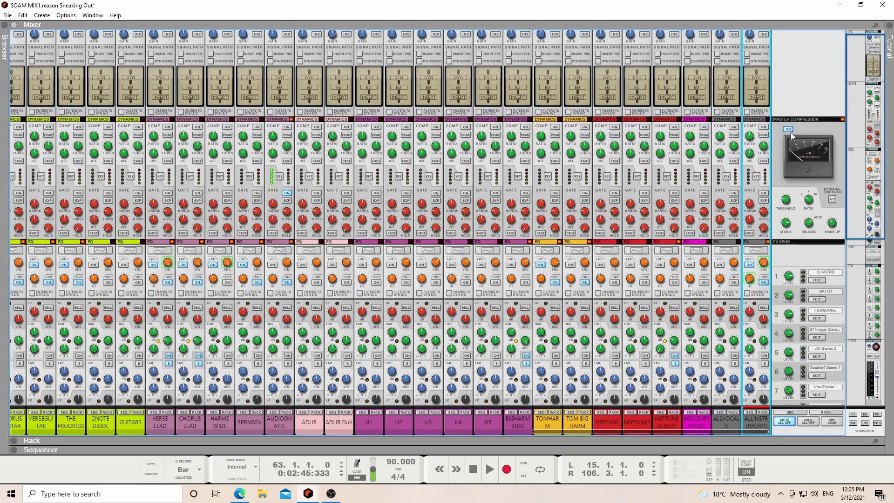
mouse_move(786, 203)
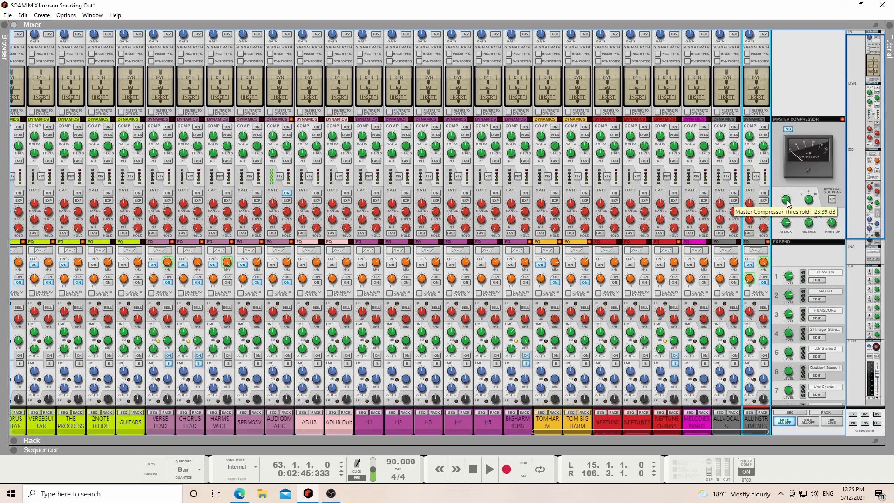
mouse_move(784, 227)
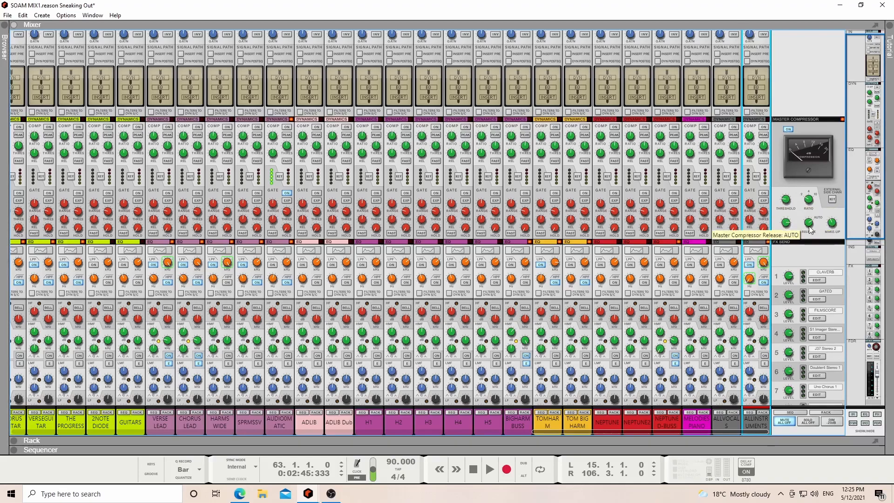
key("space")
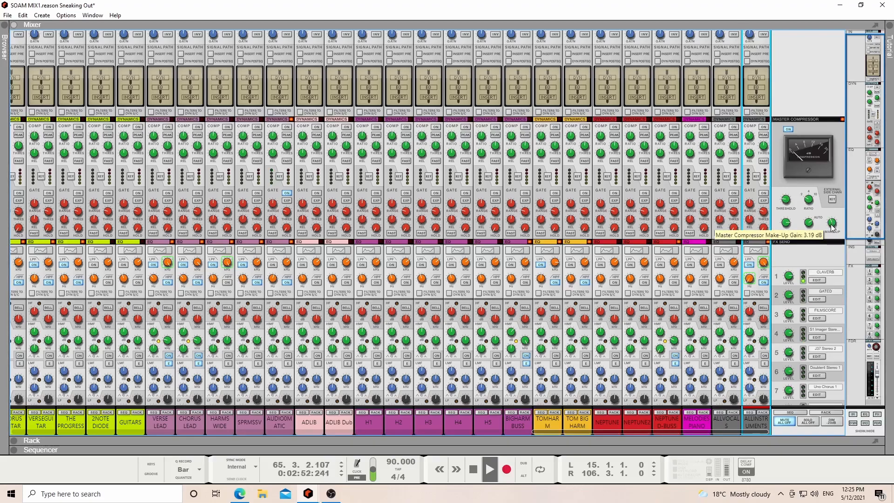
scroll(831, 224, "down", 5)
key("space")
- Open the master inserts and enlarge the rack area to show the MASTER SECTION devices and send effects
left_click(790, 244)
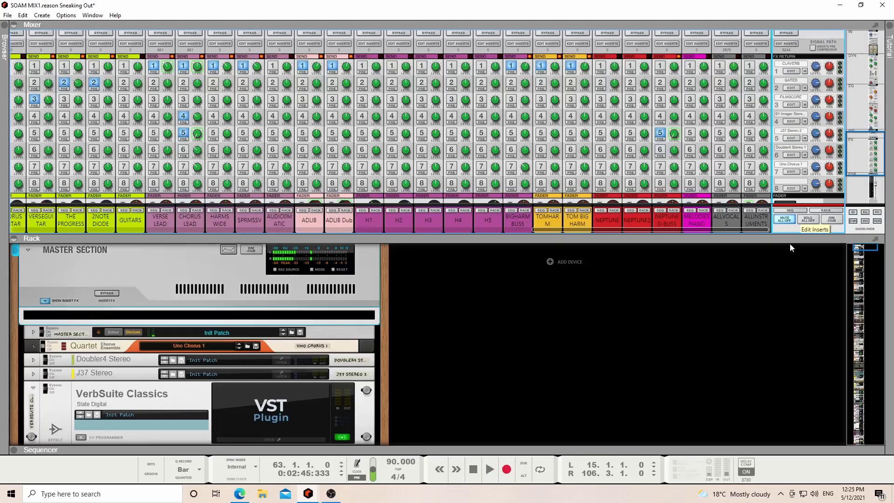
left_click_drag(386, 236, 350, 114)
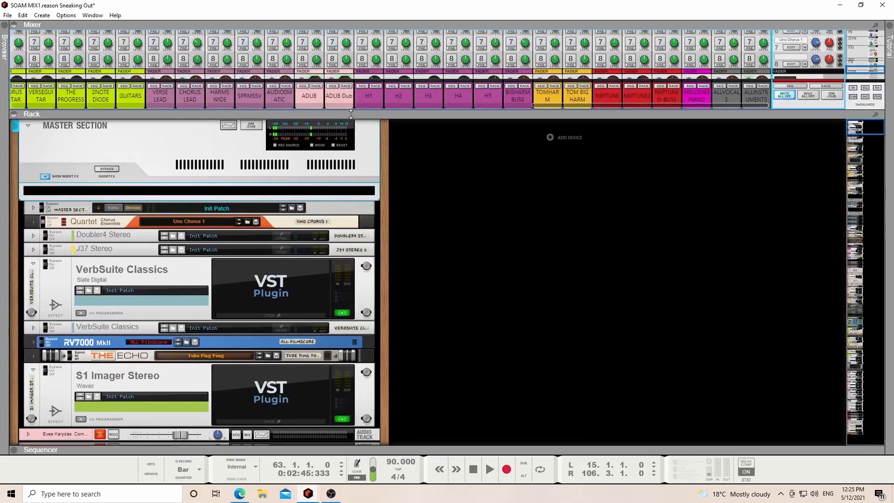
scroll(196, 279, "down", 2)
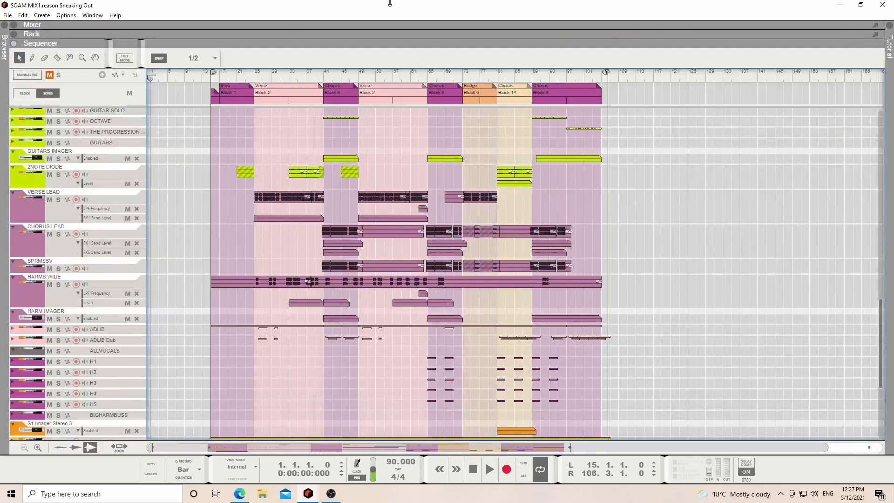
- Move the playhead to bar 89 and fill the view with the rack to show the MASTER SECTION combinator's device chain
left_click_drag(524, 78, 532, 79)
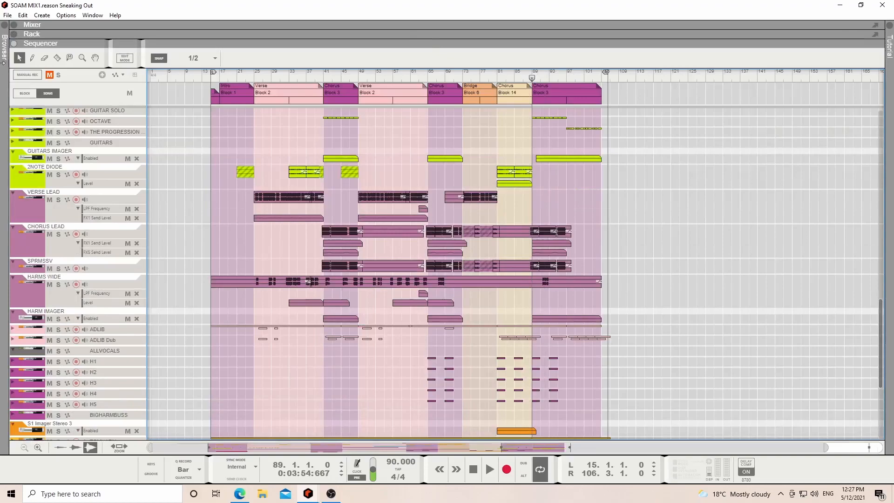
left_click(14, 36)
left_click_drag(230, 249, 200, 461)
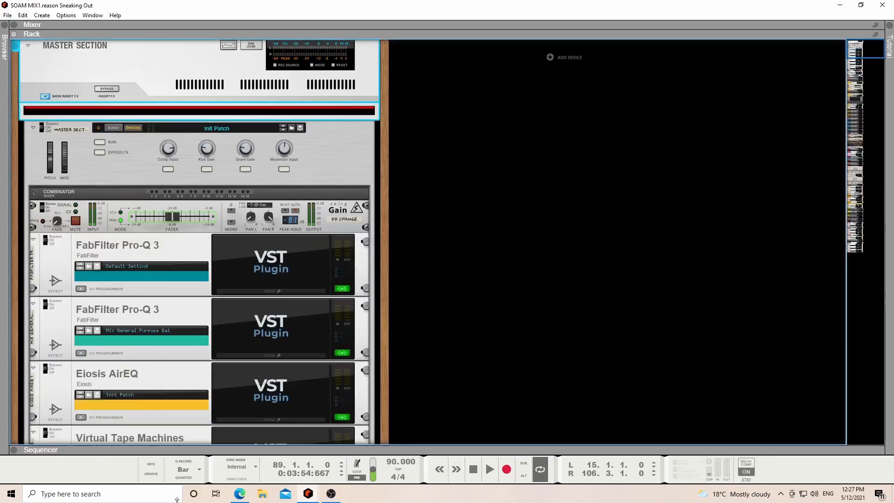
- Play the mix from bar 89 while looking over the plugin chain in the MASTER SECTION combinator
key("space")
scroll(170, 286, "down", 5)
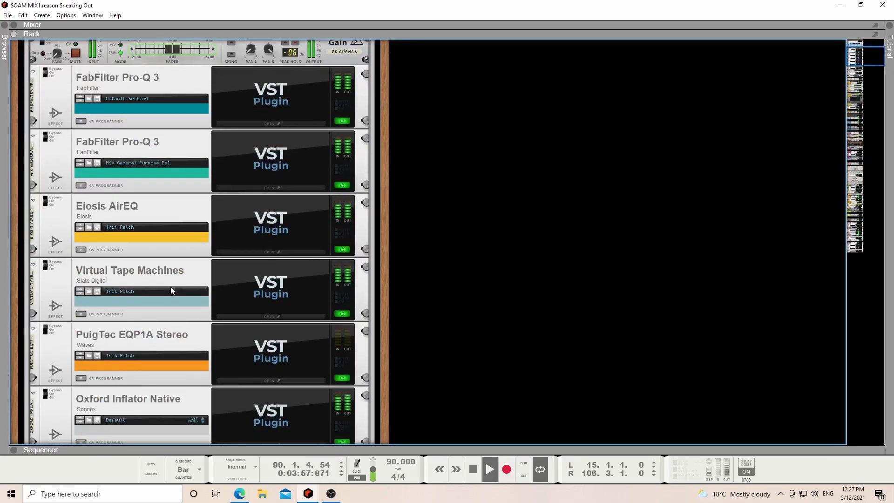
scroll(170, 286, "up", 5)
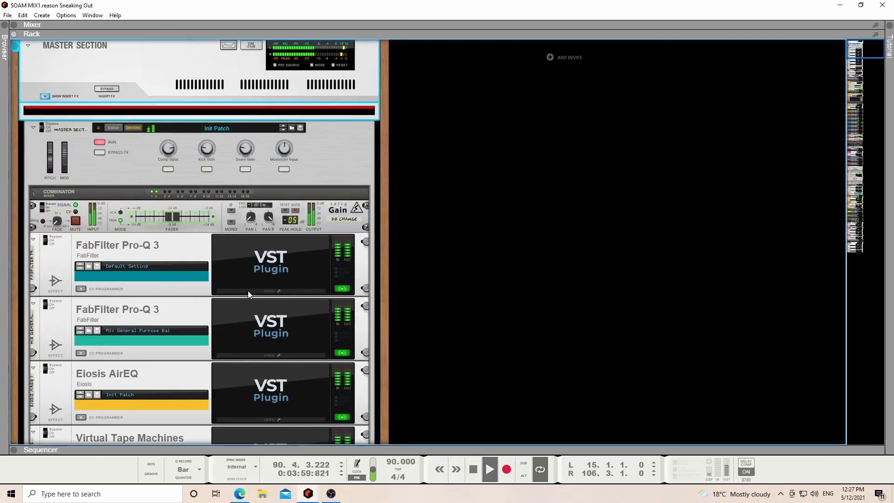
key("space")
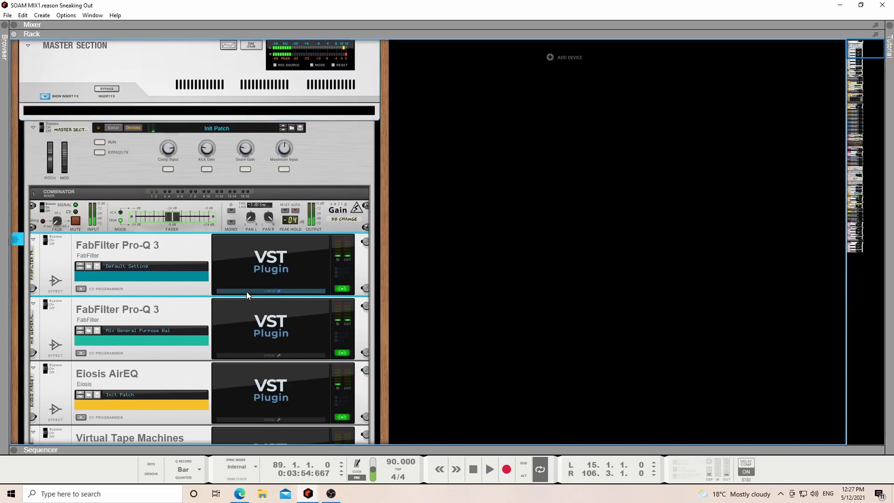
- Open the first FabFilter Pro-Q 3 in the master chain and examine the frequency, slope and gain of its four bands
left_click(247, 292)
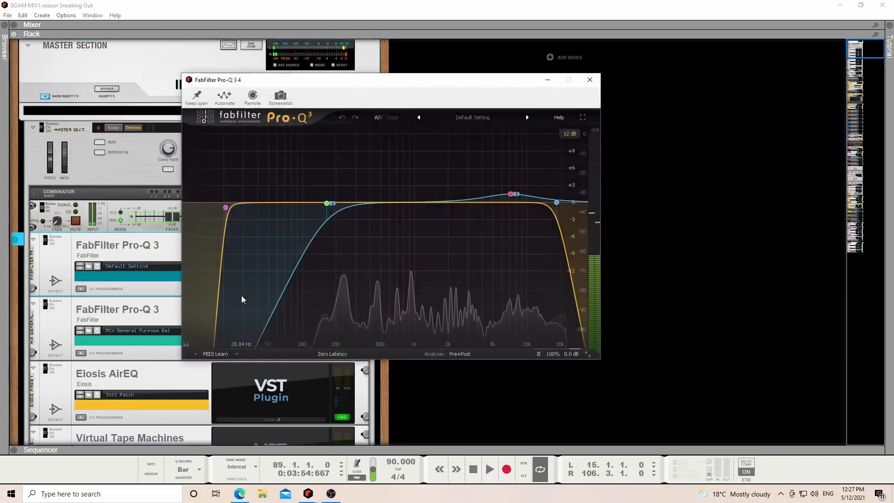
mouse_move(225, 210)
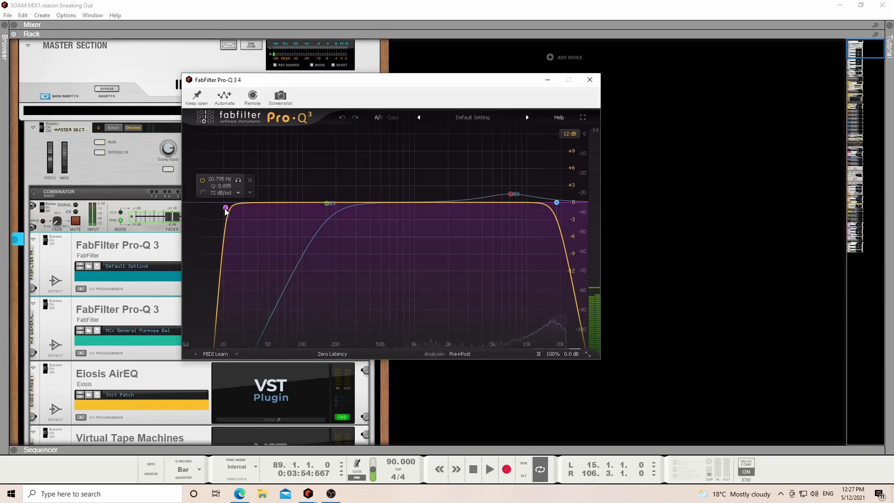
mouse_move(327, 205)
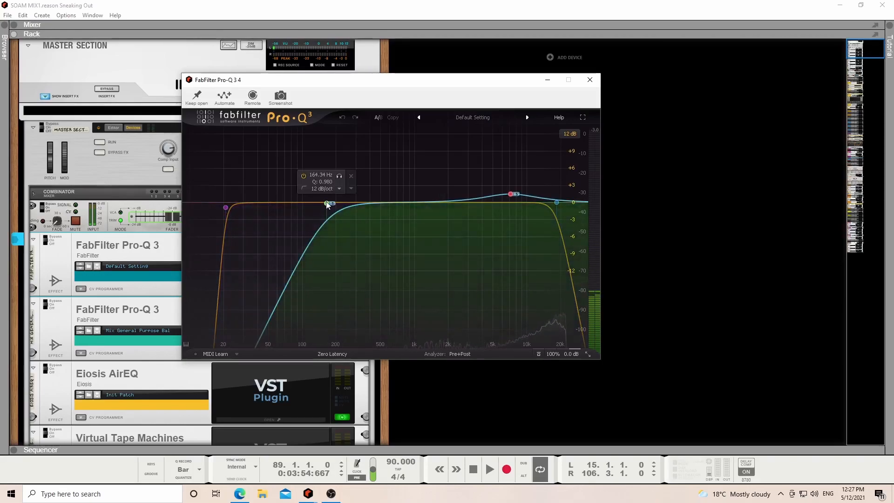
mouse_move(519, 191)
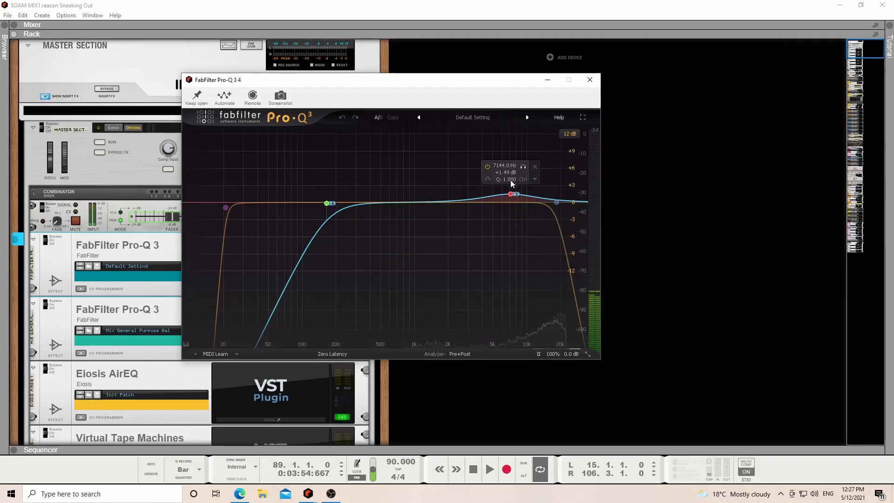
mouse_move(557, 204)
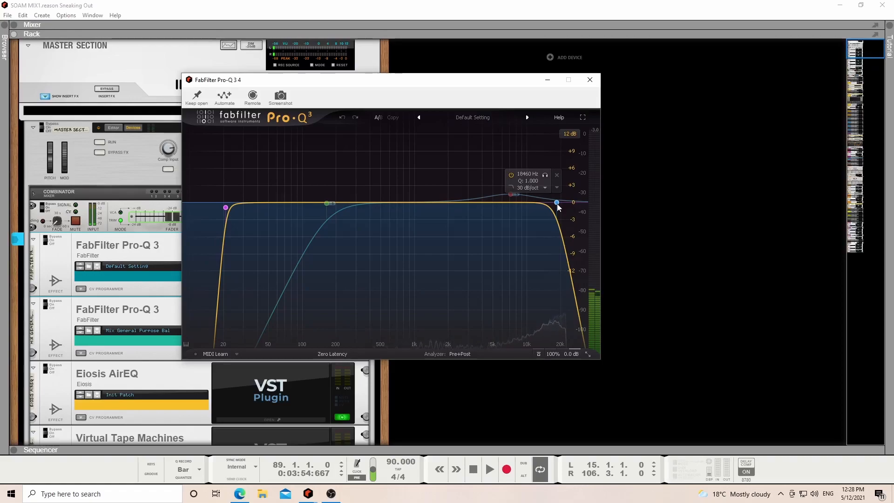
- Open the second FabFilter Pro-Q 3, with the Mix General Purpose Balancing preset, and watch its curve during playback before minimizing it
left_click(25, 331)
left_click(254, 353)
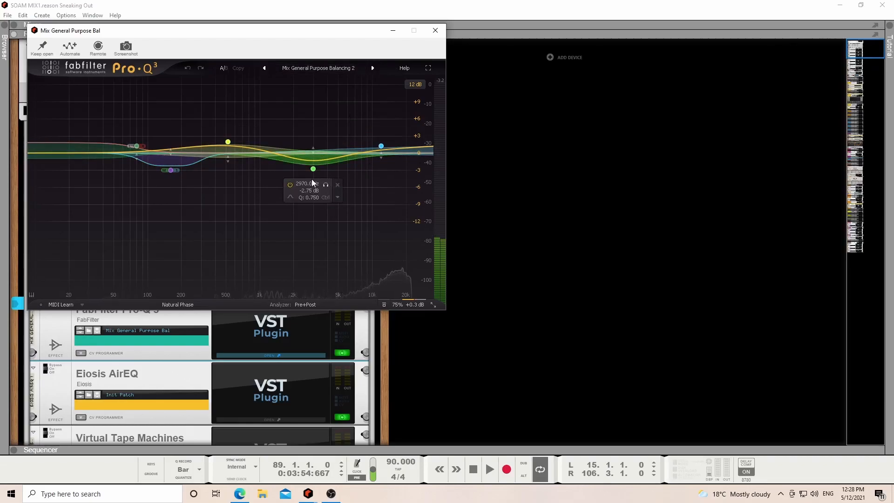
key("space")
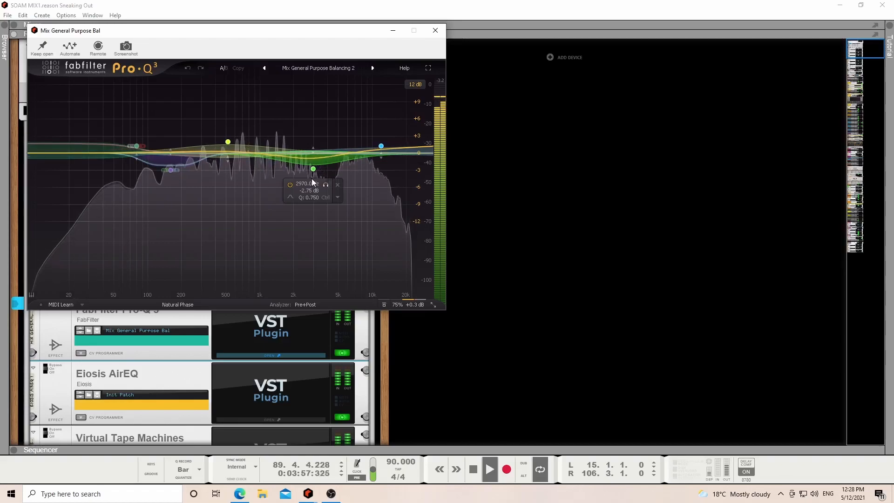
left_click(393, 30)
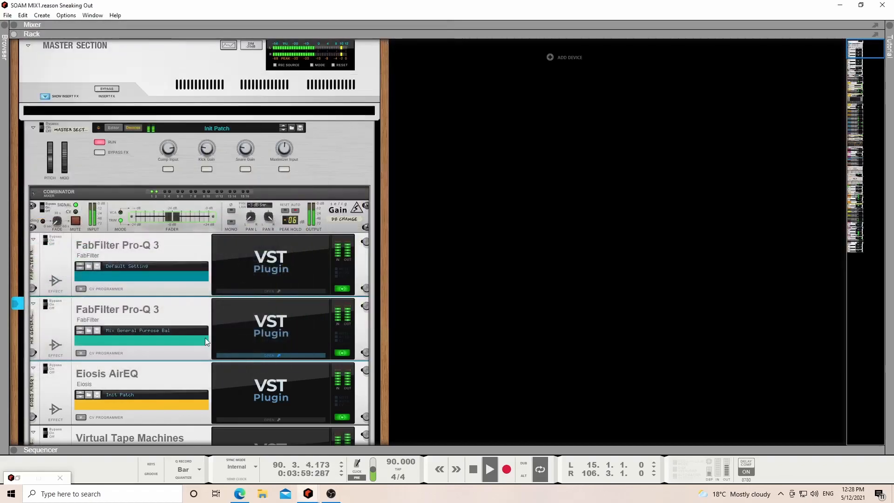
scroll(209, 338, "down", 2)
key("space")
- Open the Eiosis AirEQ in the master chain and review its curve and analyzer during playback, then minimize it
scroll(163, 334, "down", 3)
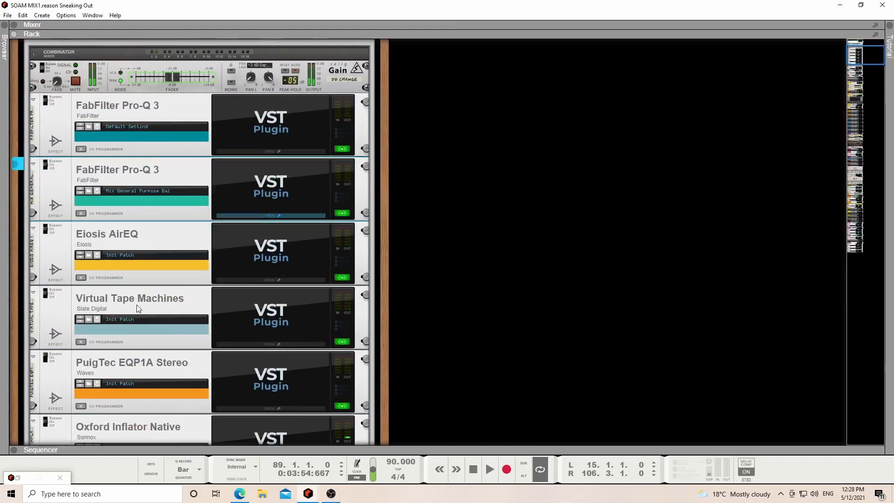
left_click(230, 281)
key("space")
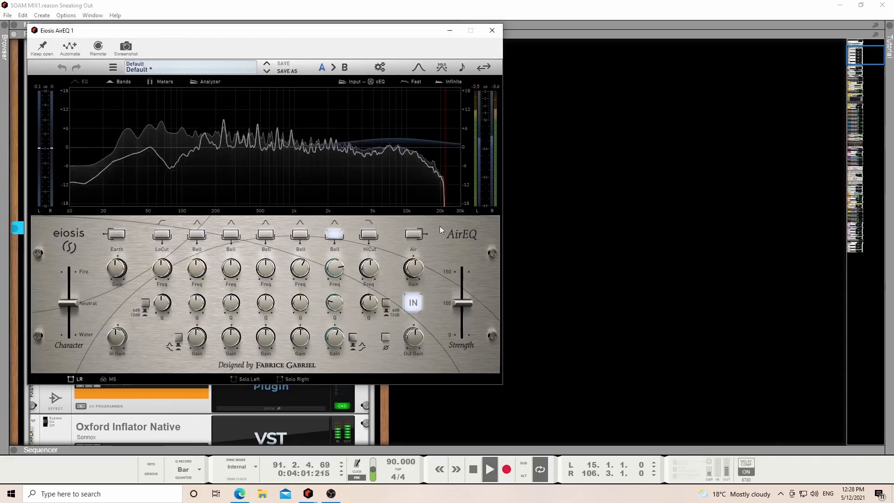
key("space")
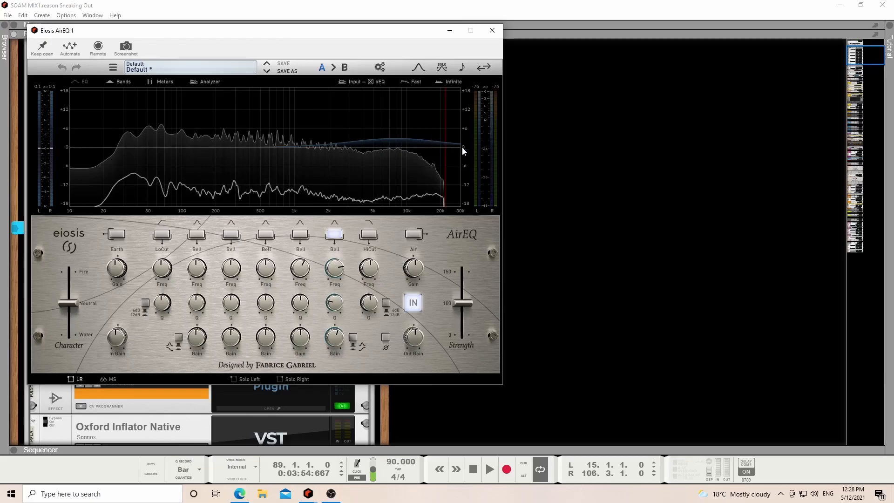
left_click(448, 33)
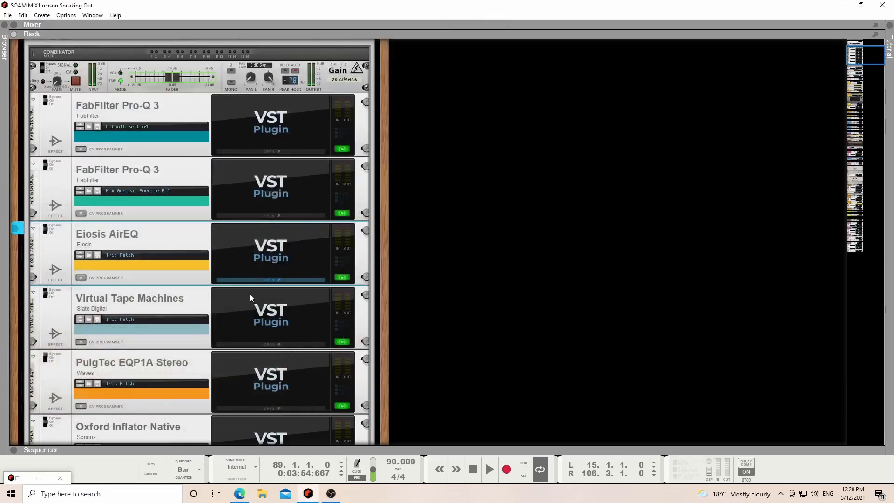
- Play from bar 89 and compare the mix with the Eiosis AirEQ bypassed and switched back on
key("space")
left_click(48, 228)
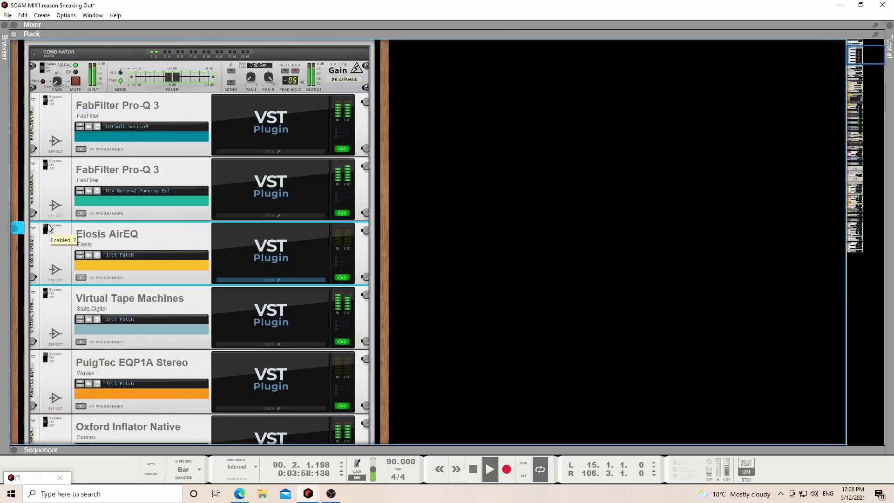
left_click(49, 227)
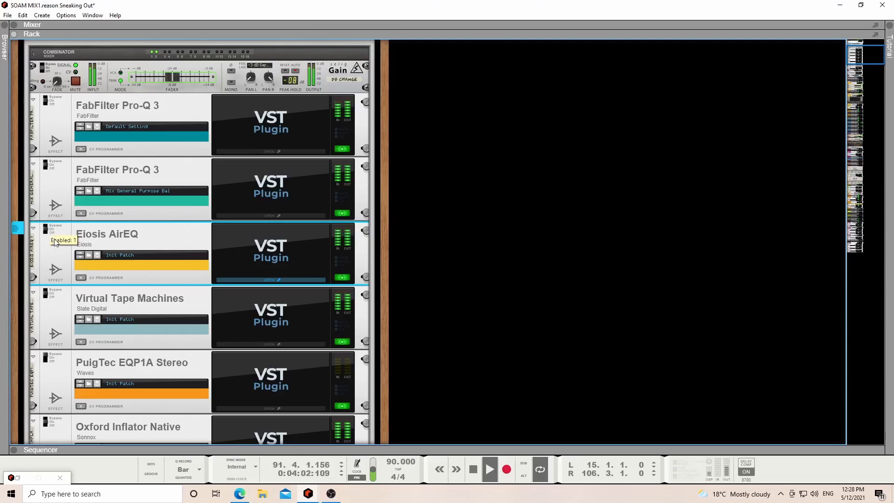
key("space")
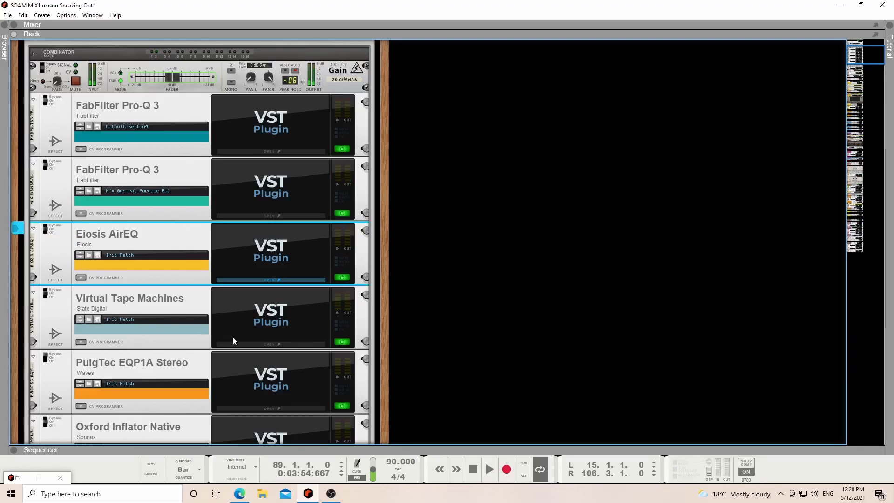
- Open Virtual Tape Machines, check its meters during playback and its bias, speed, machine and tape type settings, then minimize it
left_click(249, 344)
key("space")
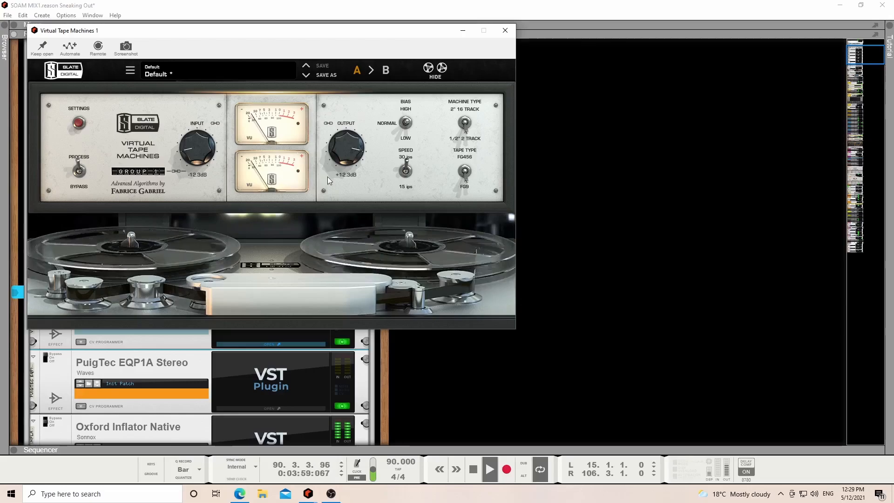
key("space")
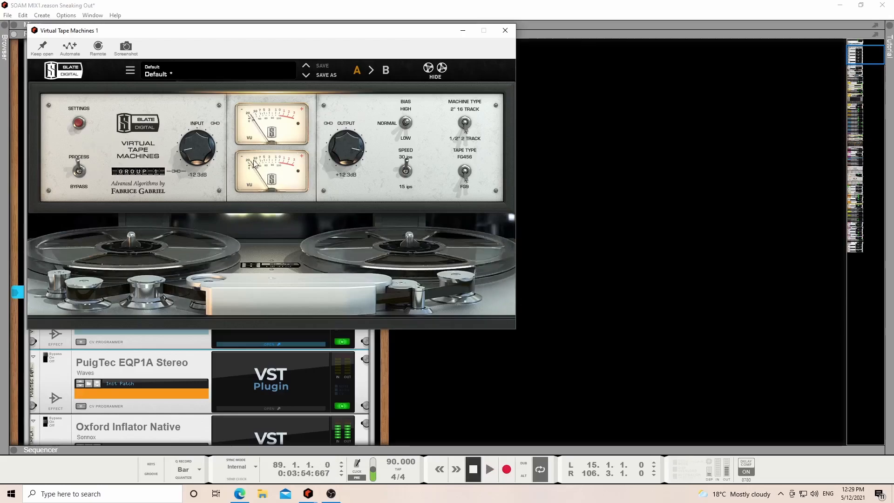
left_click_drag(403, 40, 594, 60)
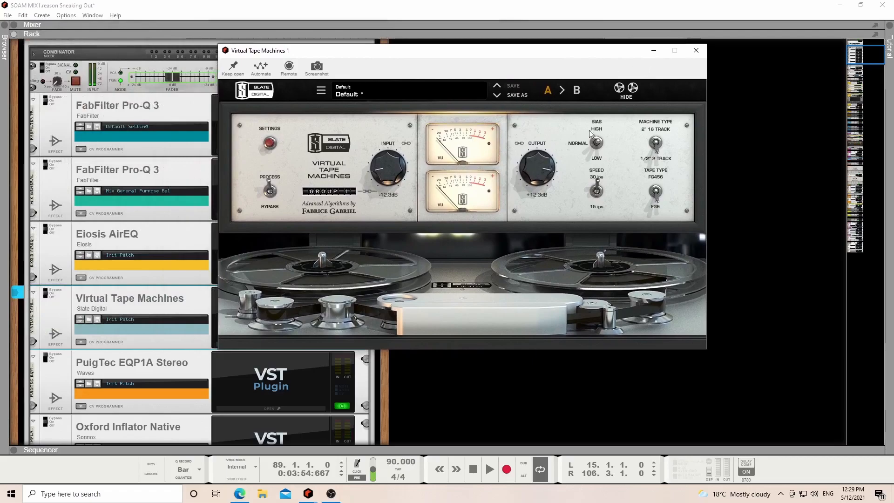
left_click(653, 54)
- Open the PuigTec EQP1A Stereo in the master chain to view its settings, minimize it and dismiss the error message
scroll(179, 233, "down", 2)
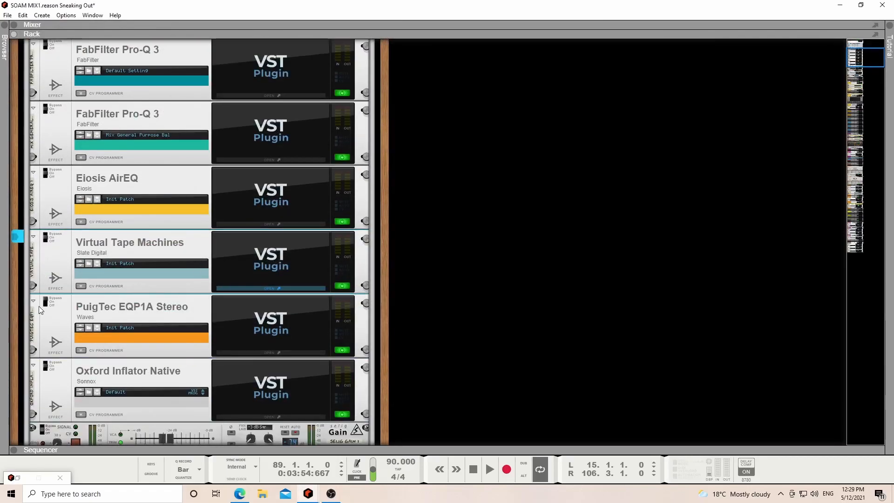
left_click(239, 340)
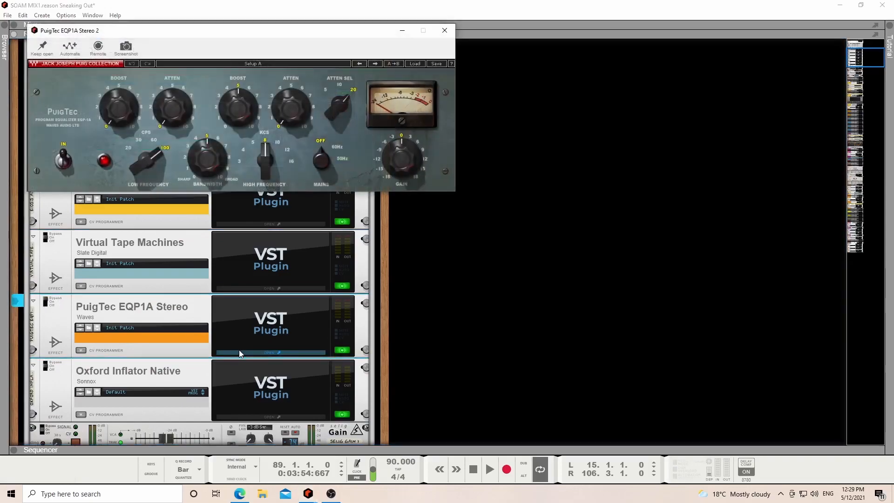
left_click(404, 31)
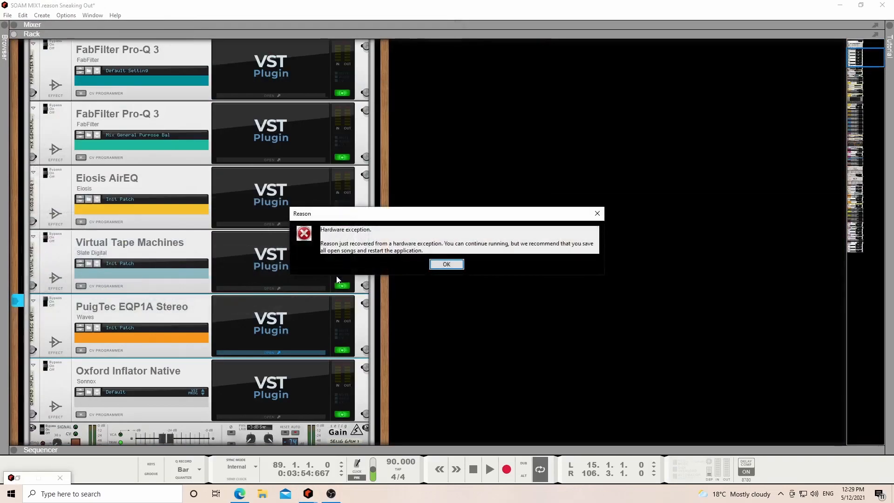
left_click(447, 263)
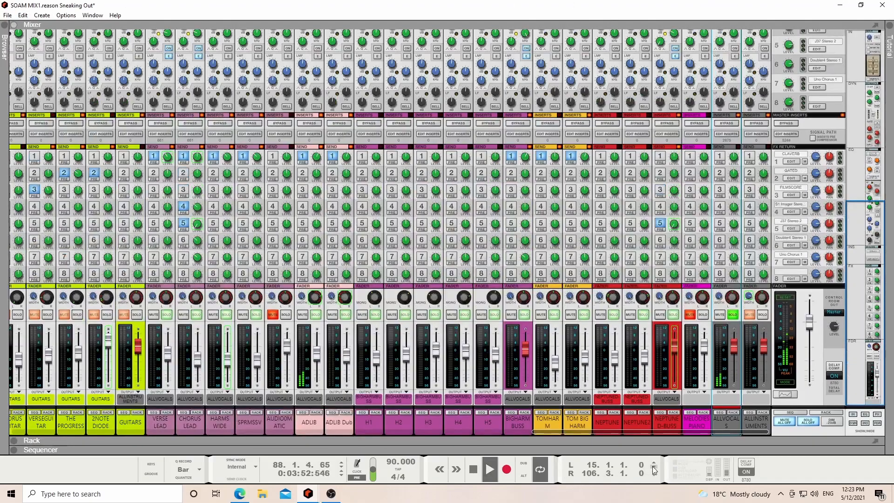
- Turn off the solo on the ALLVOCALS bus during playback and show the first channels of the mixer
left_click(732, 314)
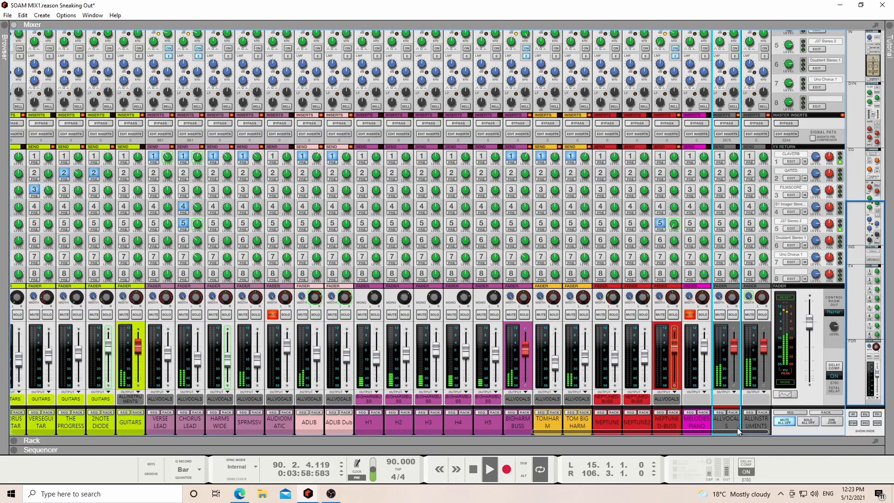
left_click_drag(727, 432, 183, 435)
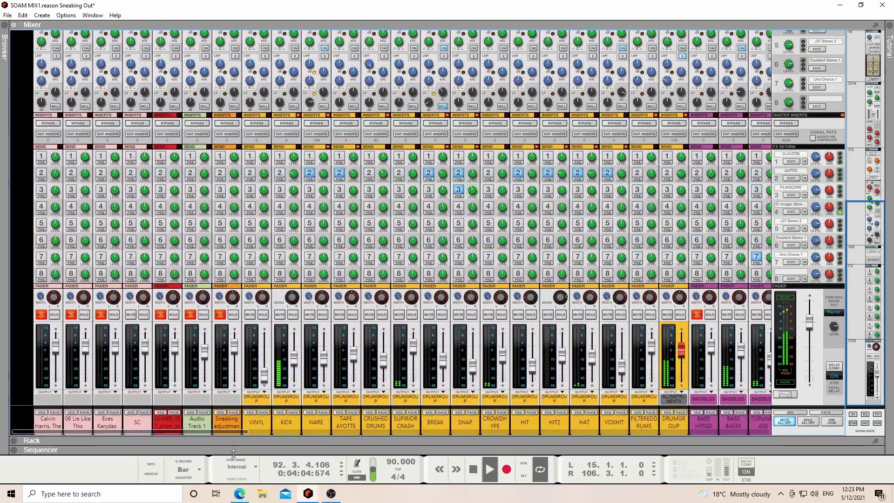
- Show the full song arrangement in the sequencer and look through its vocal, effects and bass tracks during playback
key("F7")
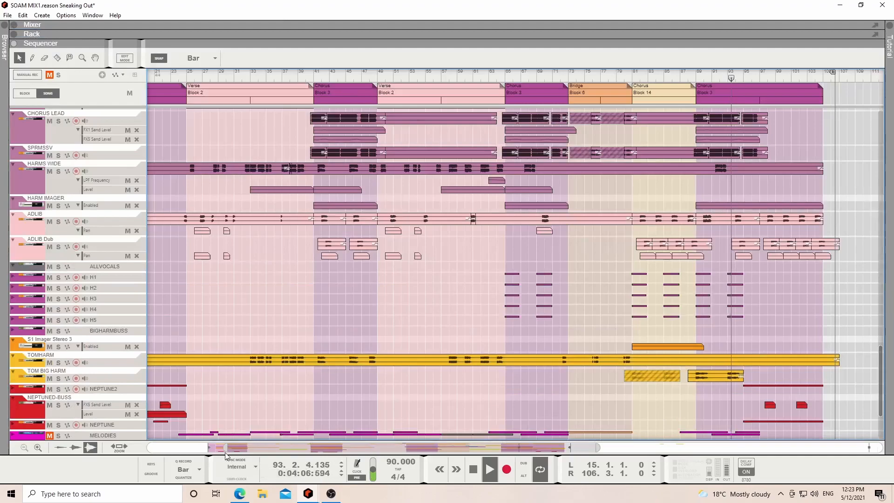
key("g")
key("g")
key("g")
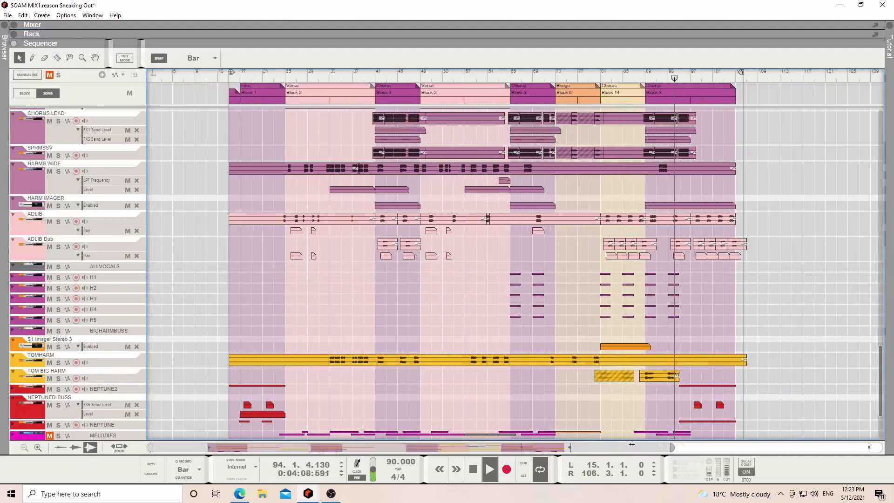
scroll(401, 331, "down", 3)
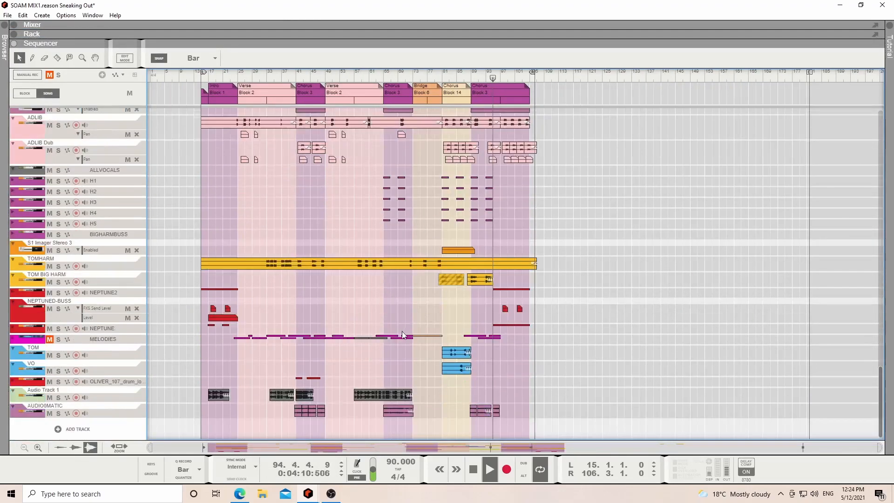
scroll(399, 343, "up", 10)
scroll(397, 339, "up", 20)
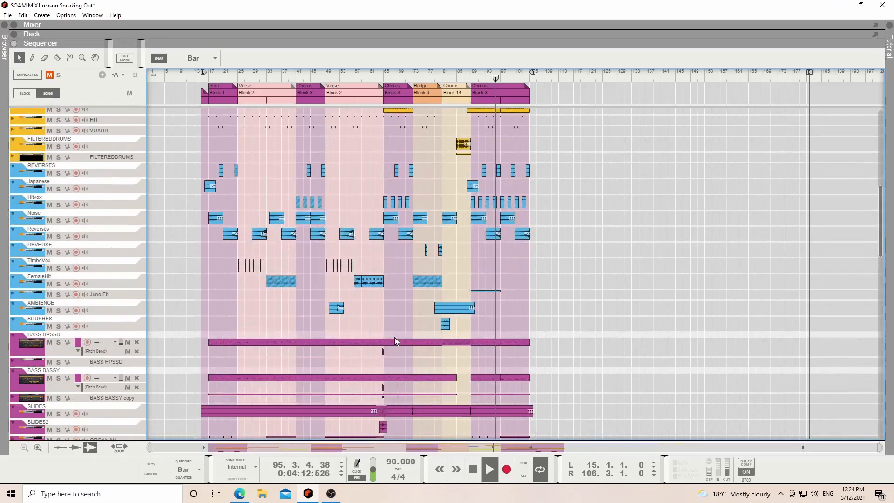